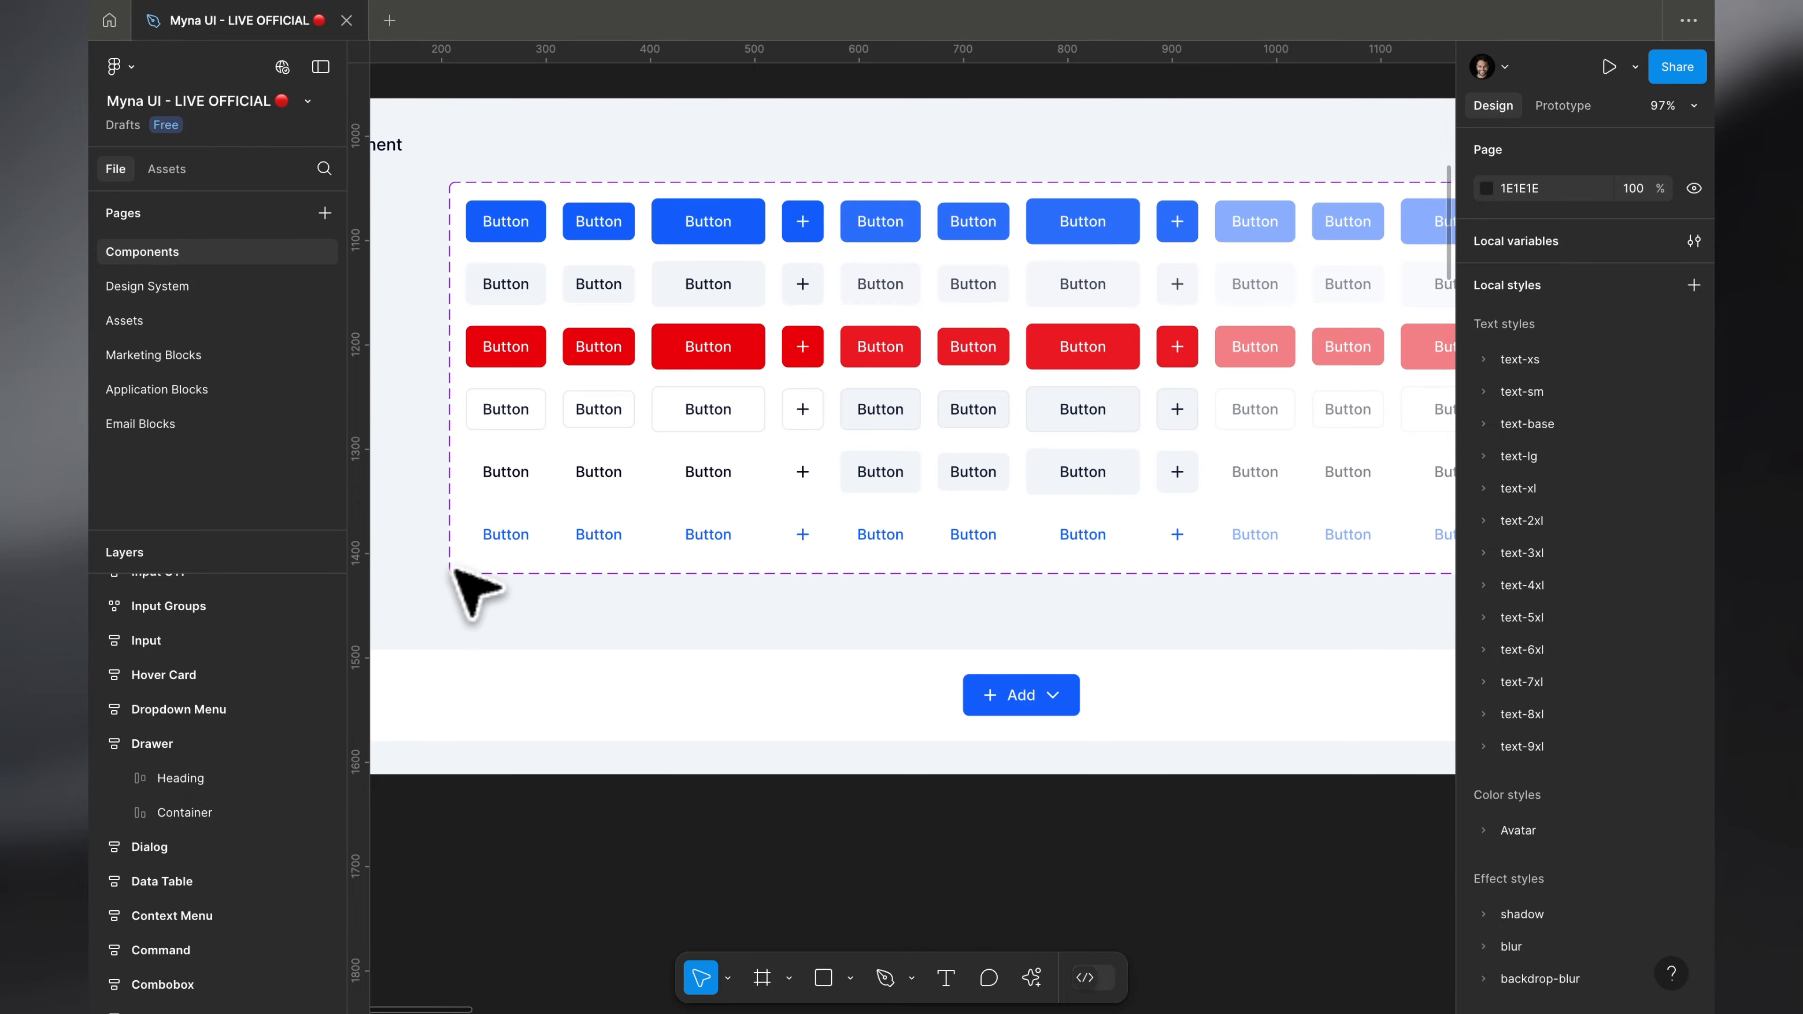
# Step: Look over the Button component set on the Components page with the interface temporarily hidden
pyautogui.scroll(-5, 456, 571)
pyautogui.scroll(5, 456, 571)
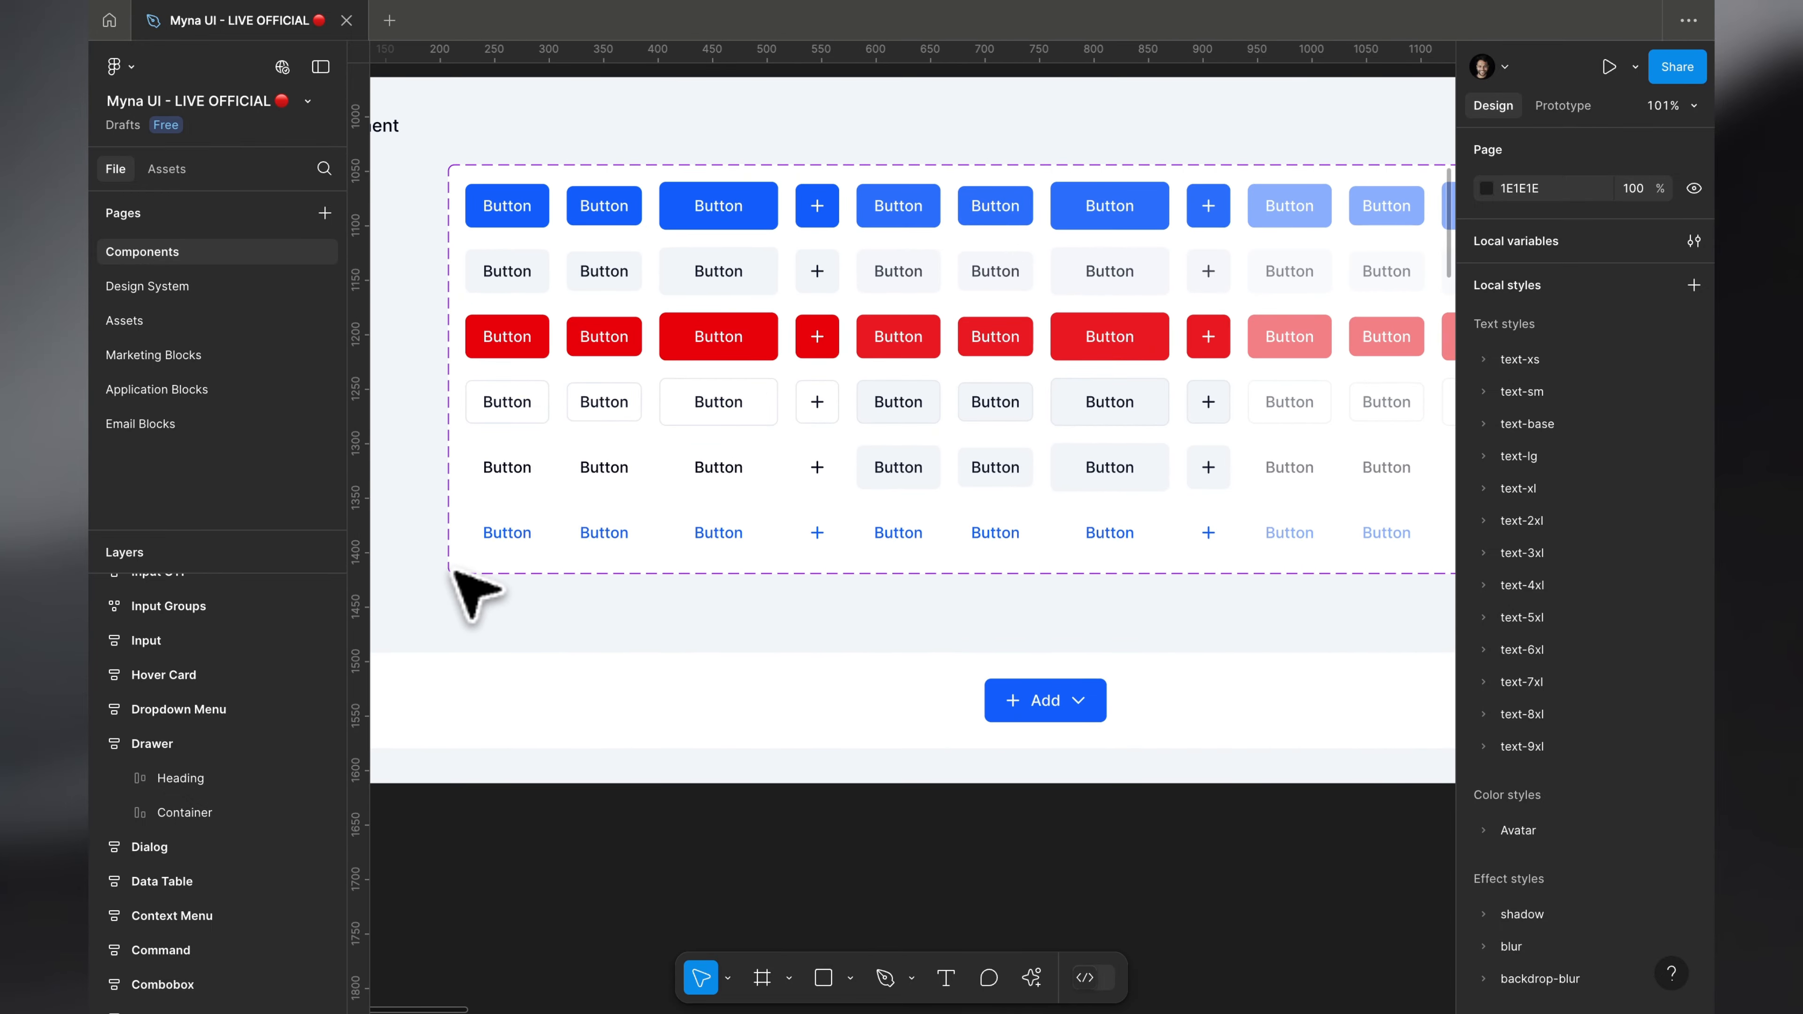
pyautogui.press('super+backslash')
pyautogui.scroll(5, 470, 594)
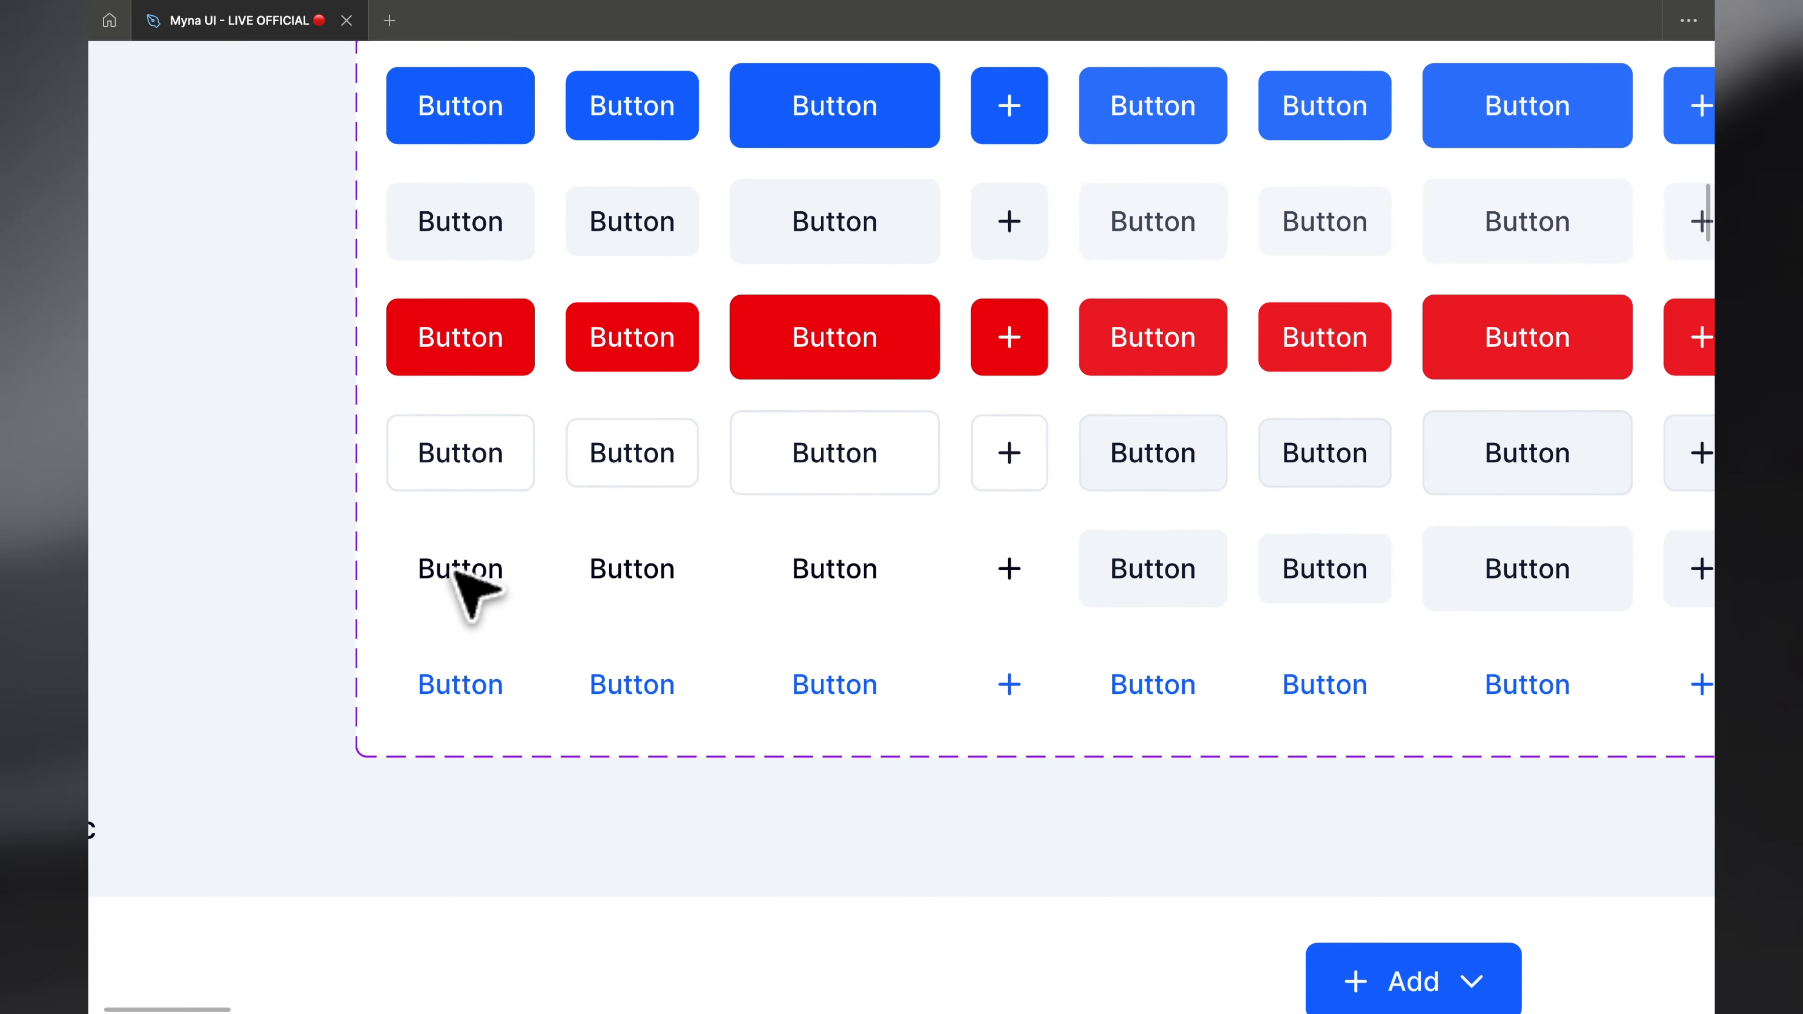
pyautogui.scroll(-5, 457, 571)
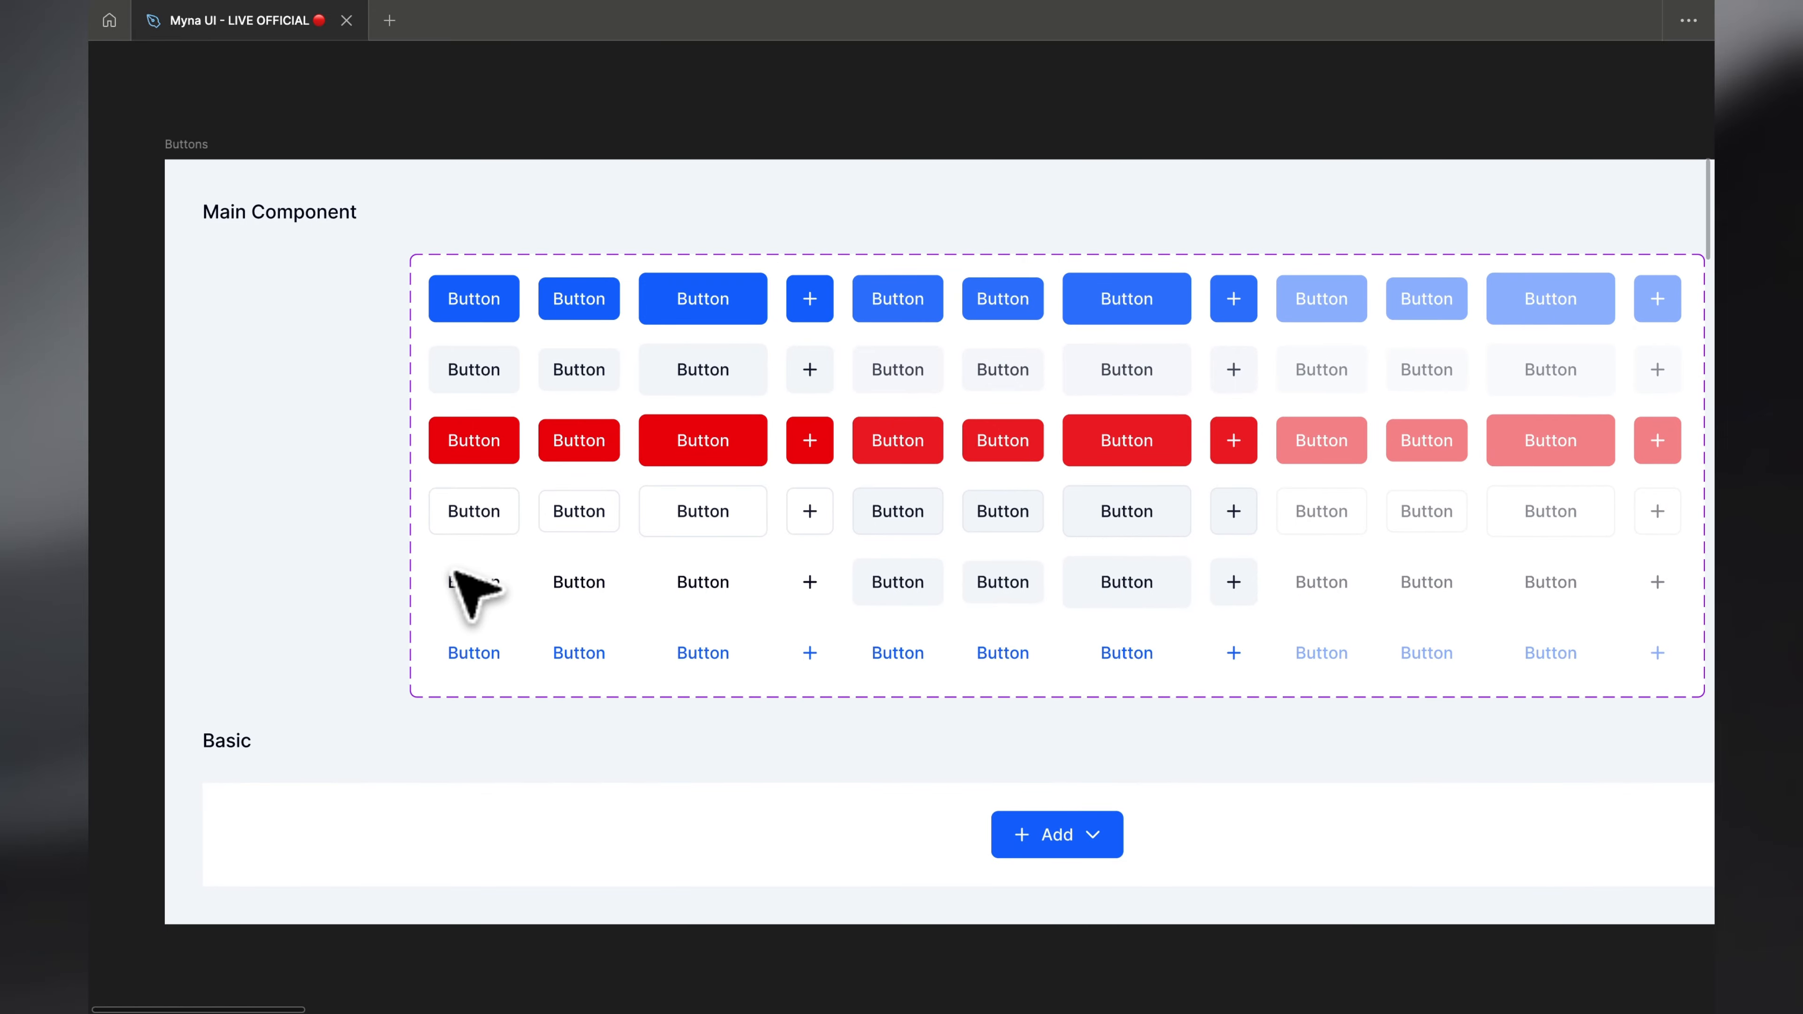
pyautogui.press('super+backslash')
# Step: Collapse the layers and look through the secondary and default variants of the Button component set, including their icon sizes
pyautogui.click(738, 373)
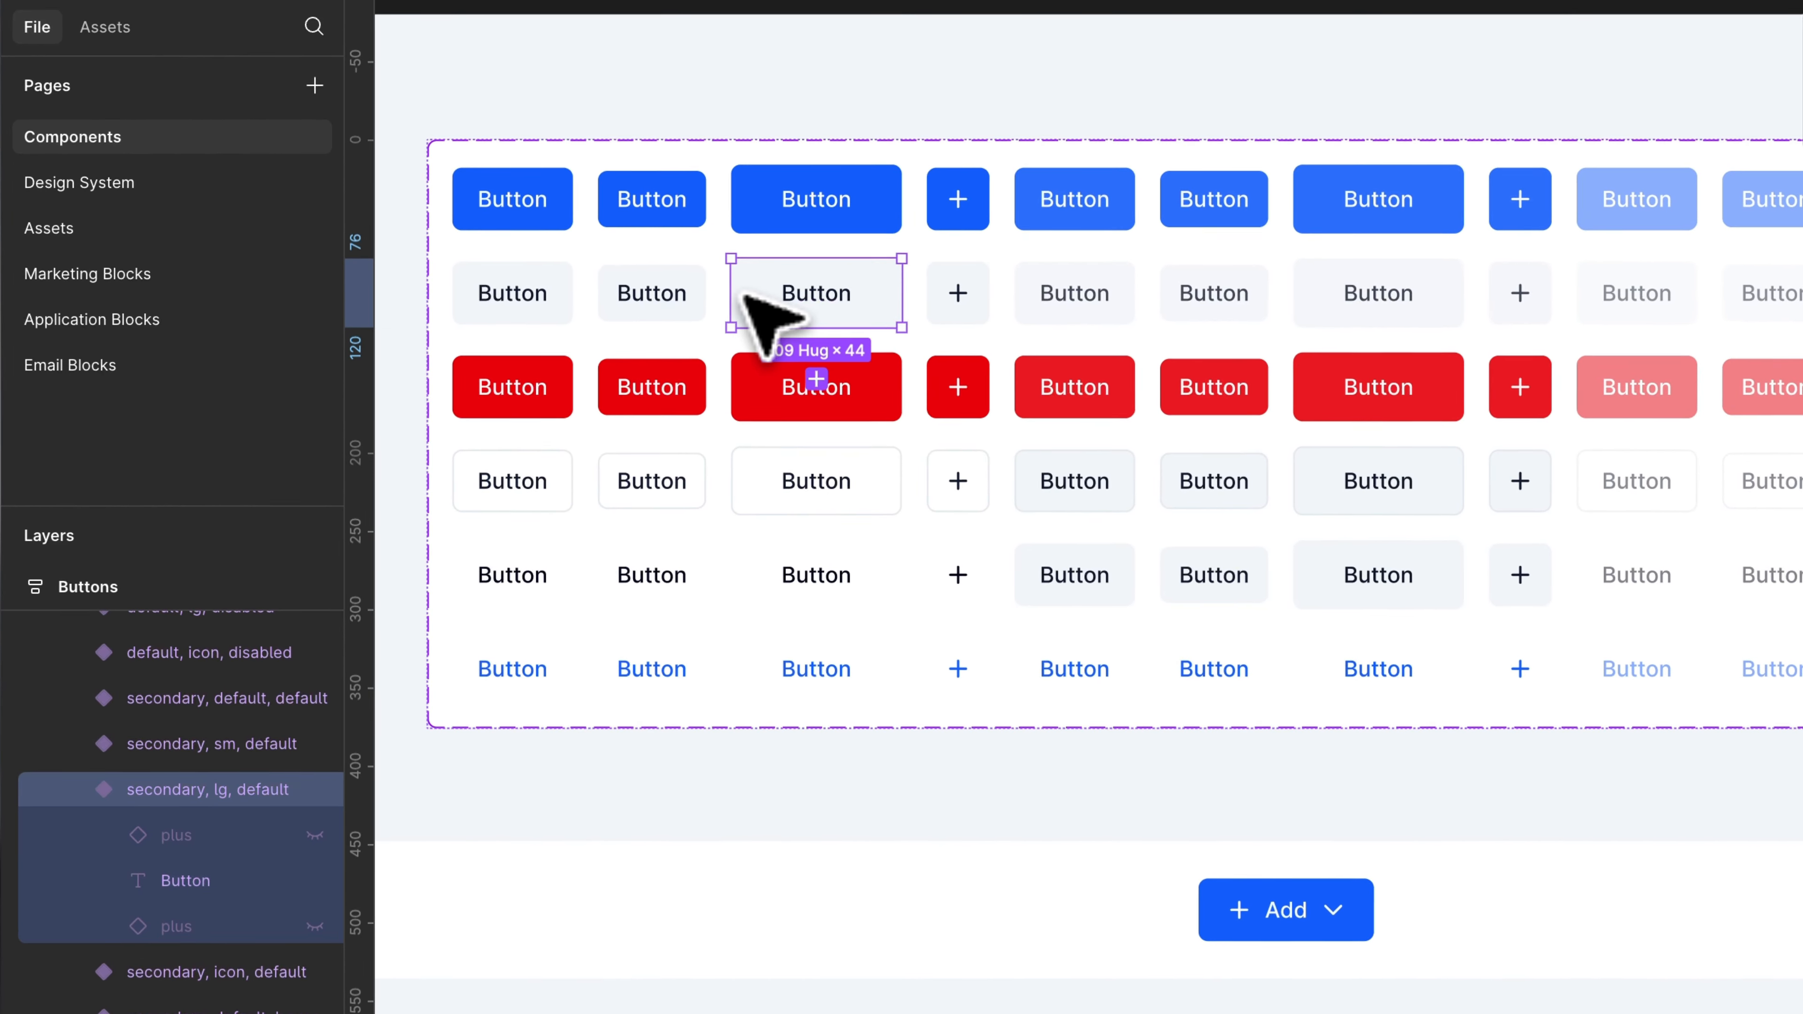
pyautogui.hotkey('alt', 'l')
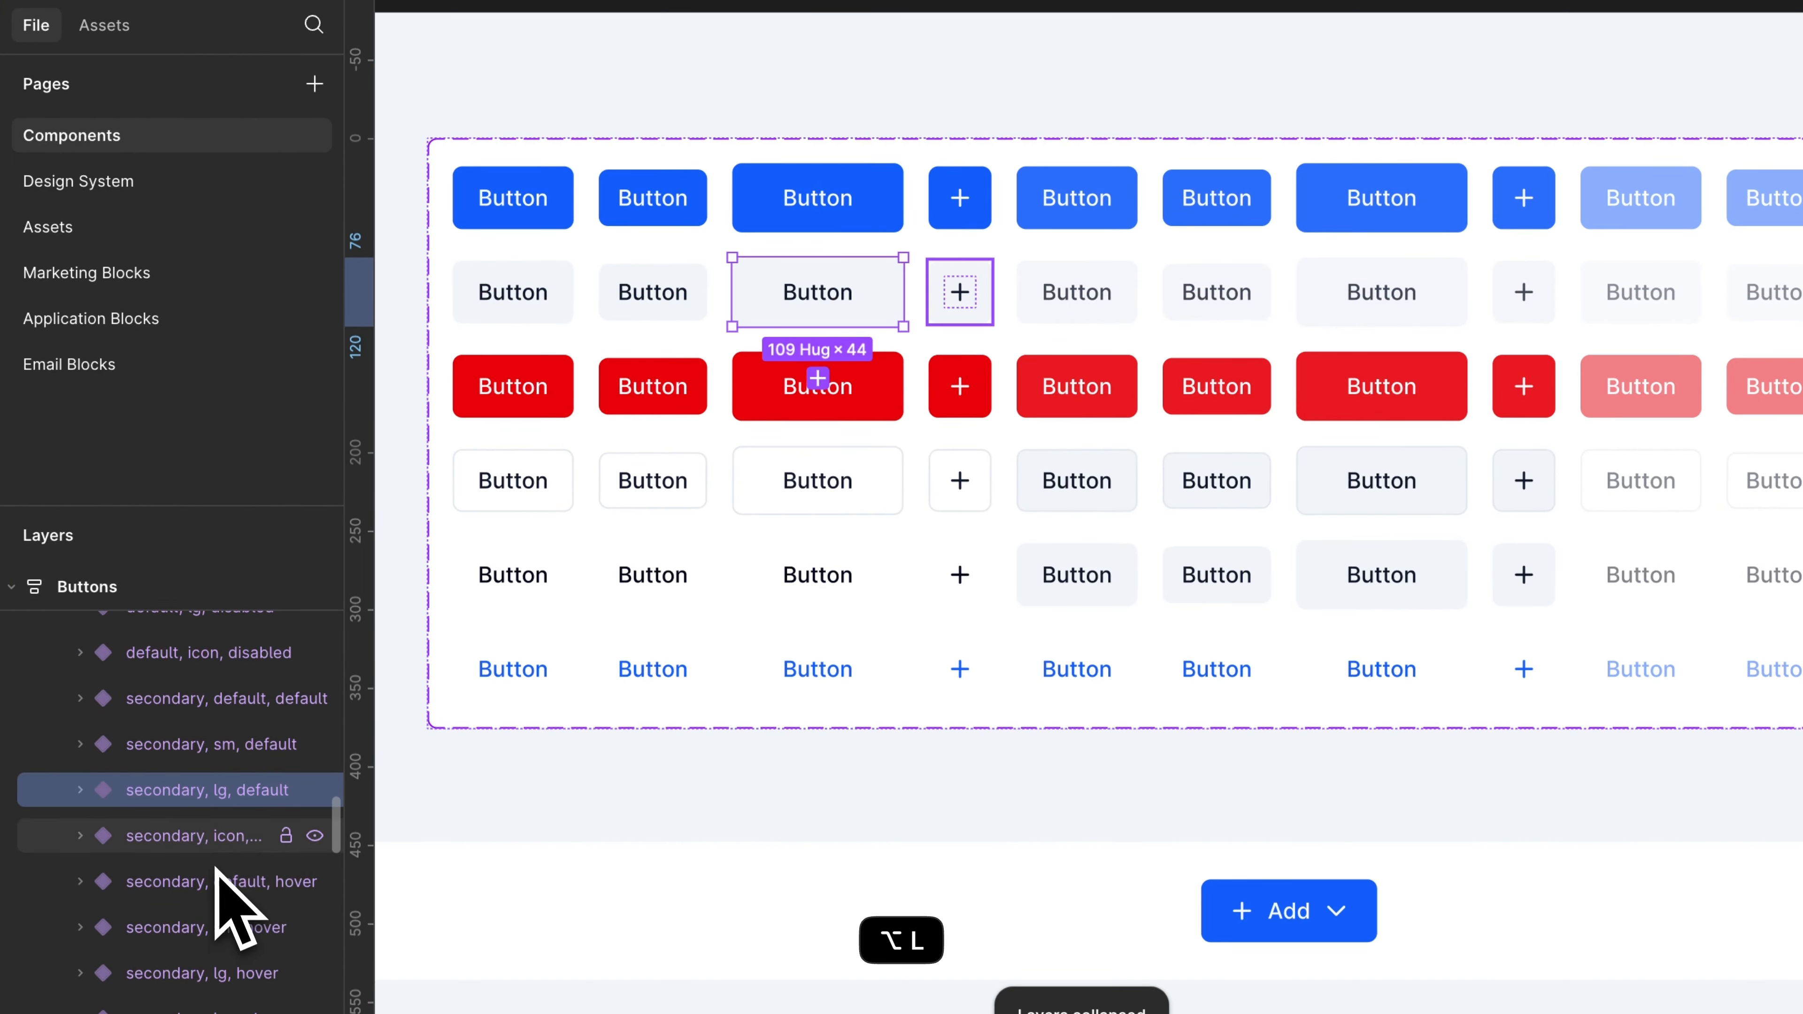
pyautogui.click(217, 838)
pyautogui.scroll(10, 215, 852)
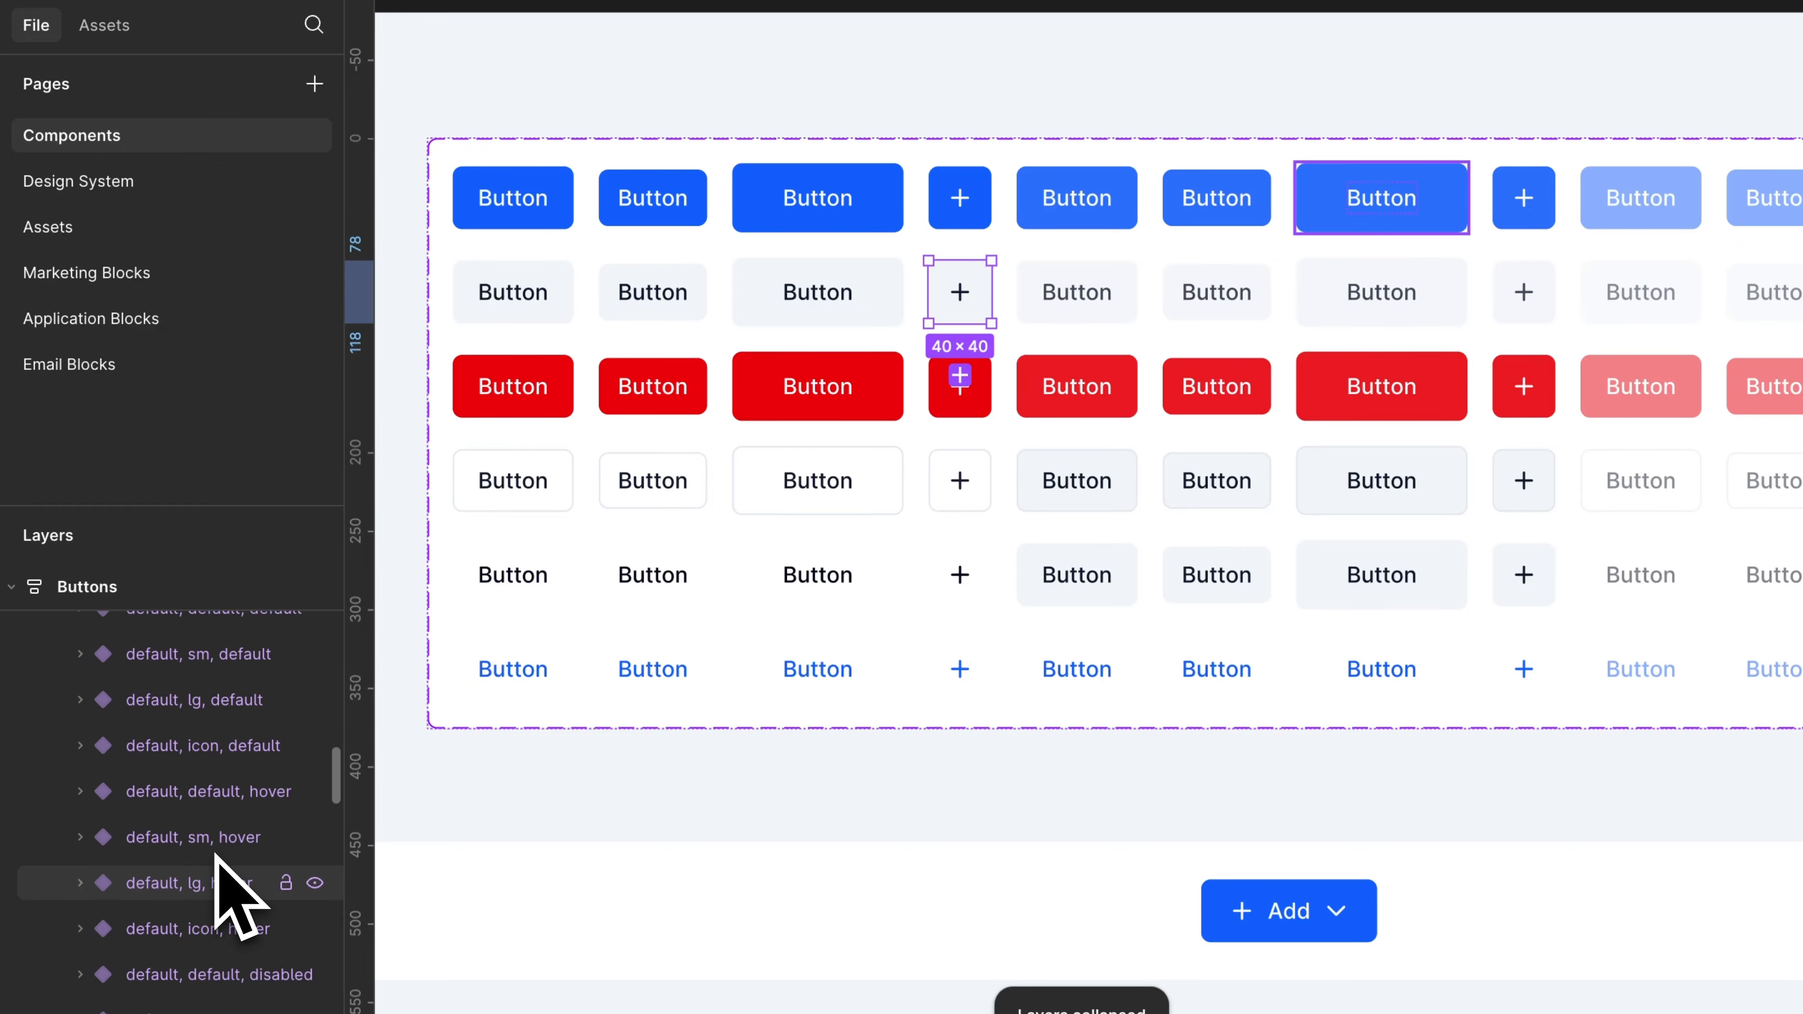
pyautogui.click(566, 189)
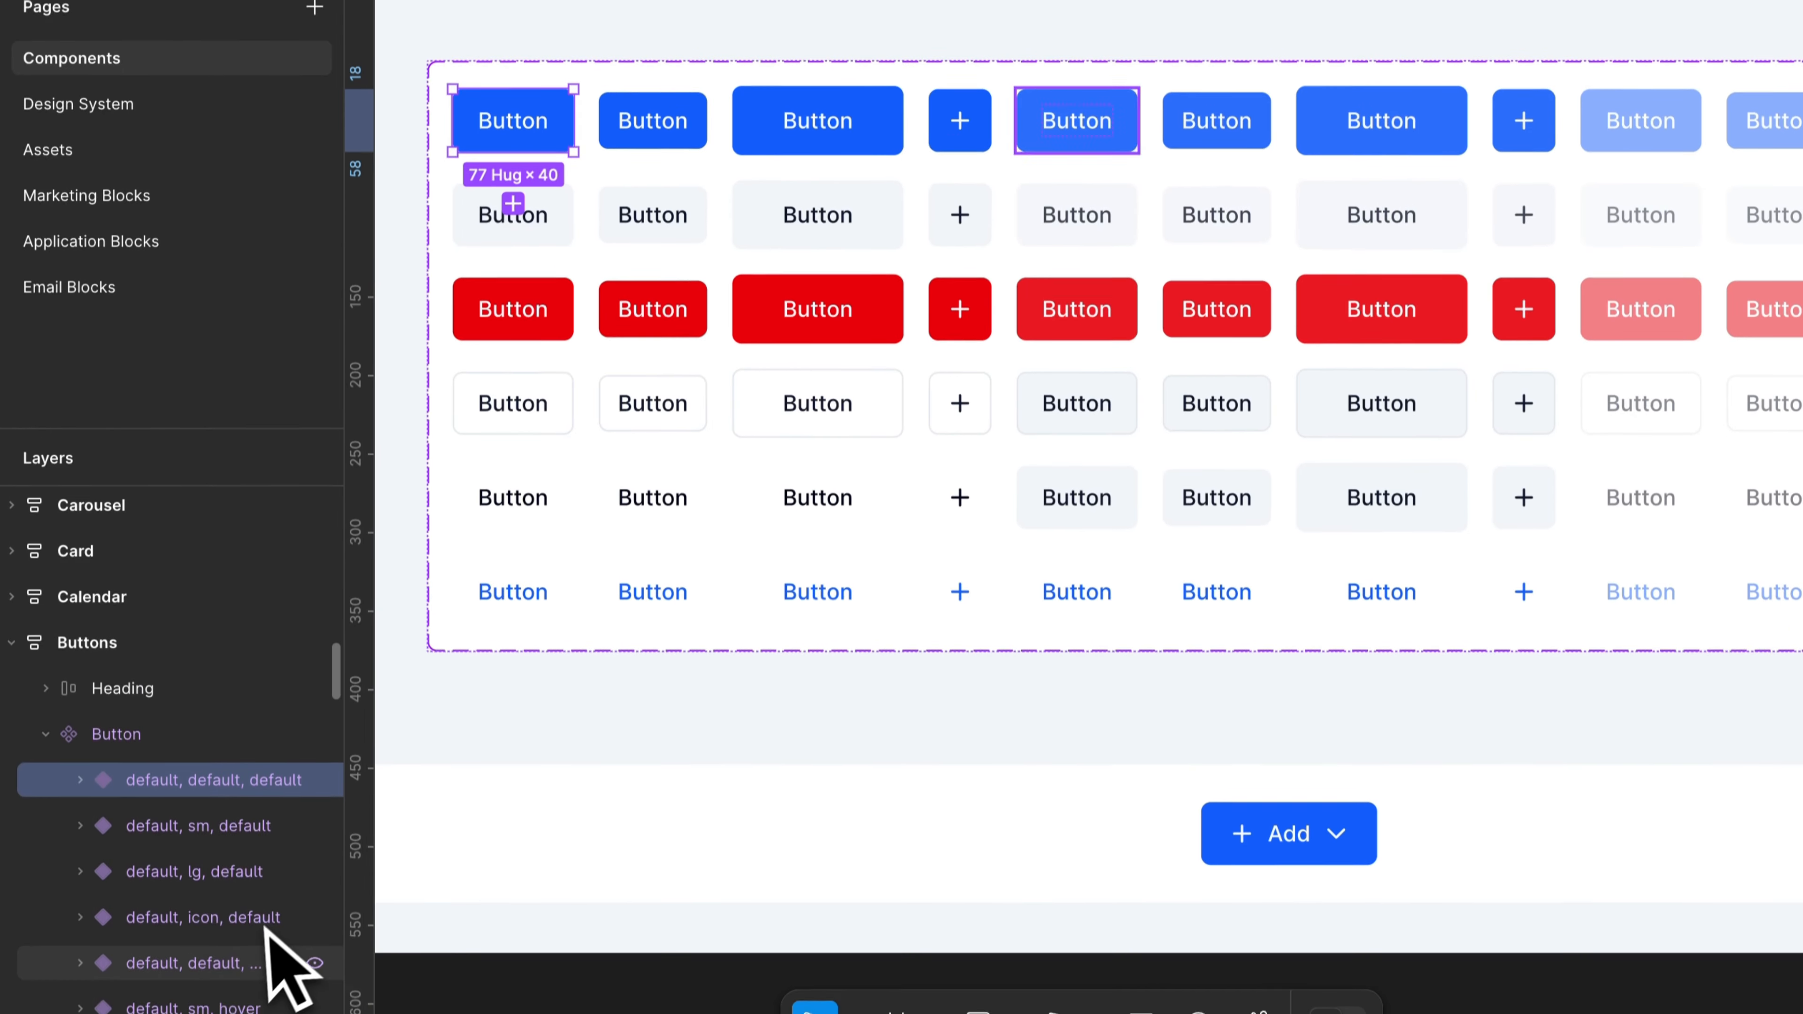
pyautogui.scroll(-3, 234, 922)
pyautogui.click(205, 834)
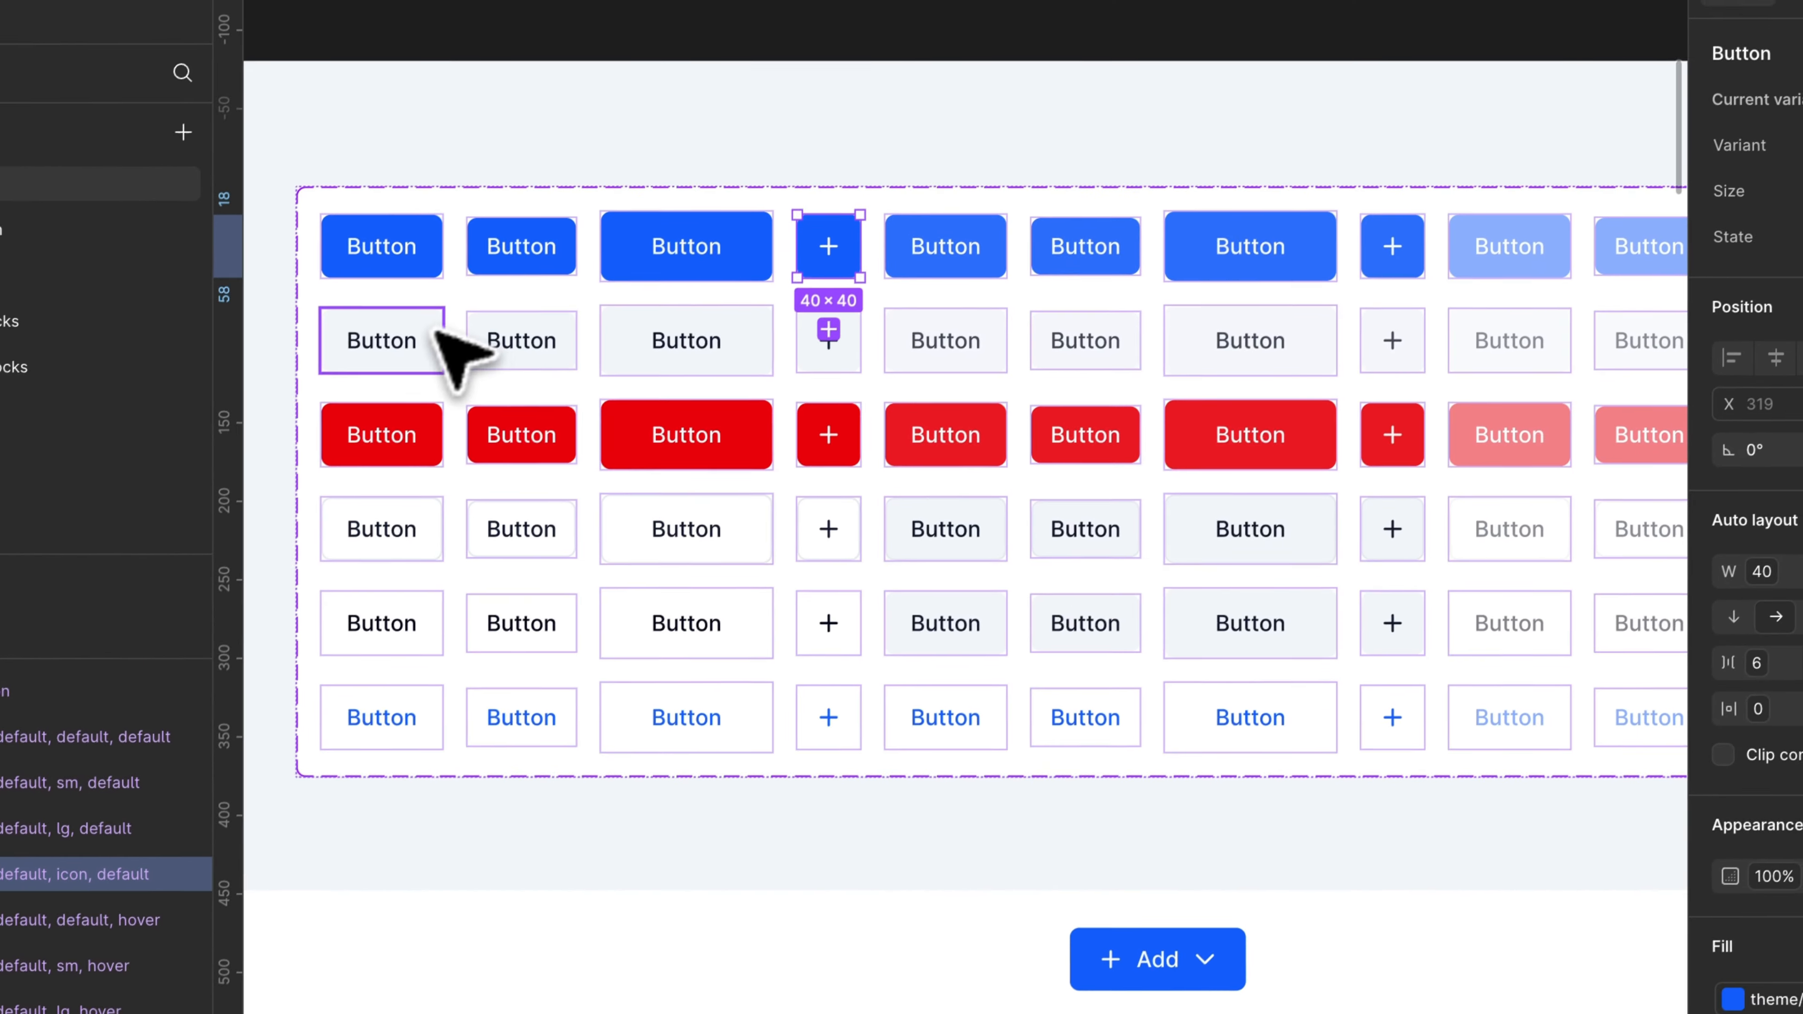
# Step: Go through the secondary, destructive, outline, ghost and link rows of the Button component set
pyautogui.keyDown('shift'); pyautogui.click(557, 177); pyautogui.keyUp('shift')
pyautogui.keyDown('shift'); pyautogui.click(624, 178); pyautogui.keyUp('shift')
pyautogui.keyDown('shift'); pyautogui.click(760, 186); pyautogui.keyUp('shift')
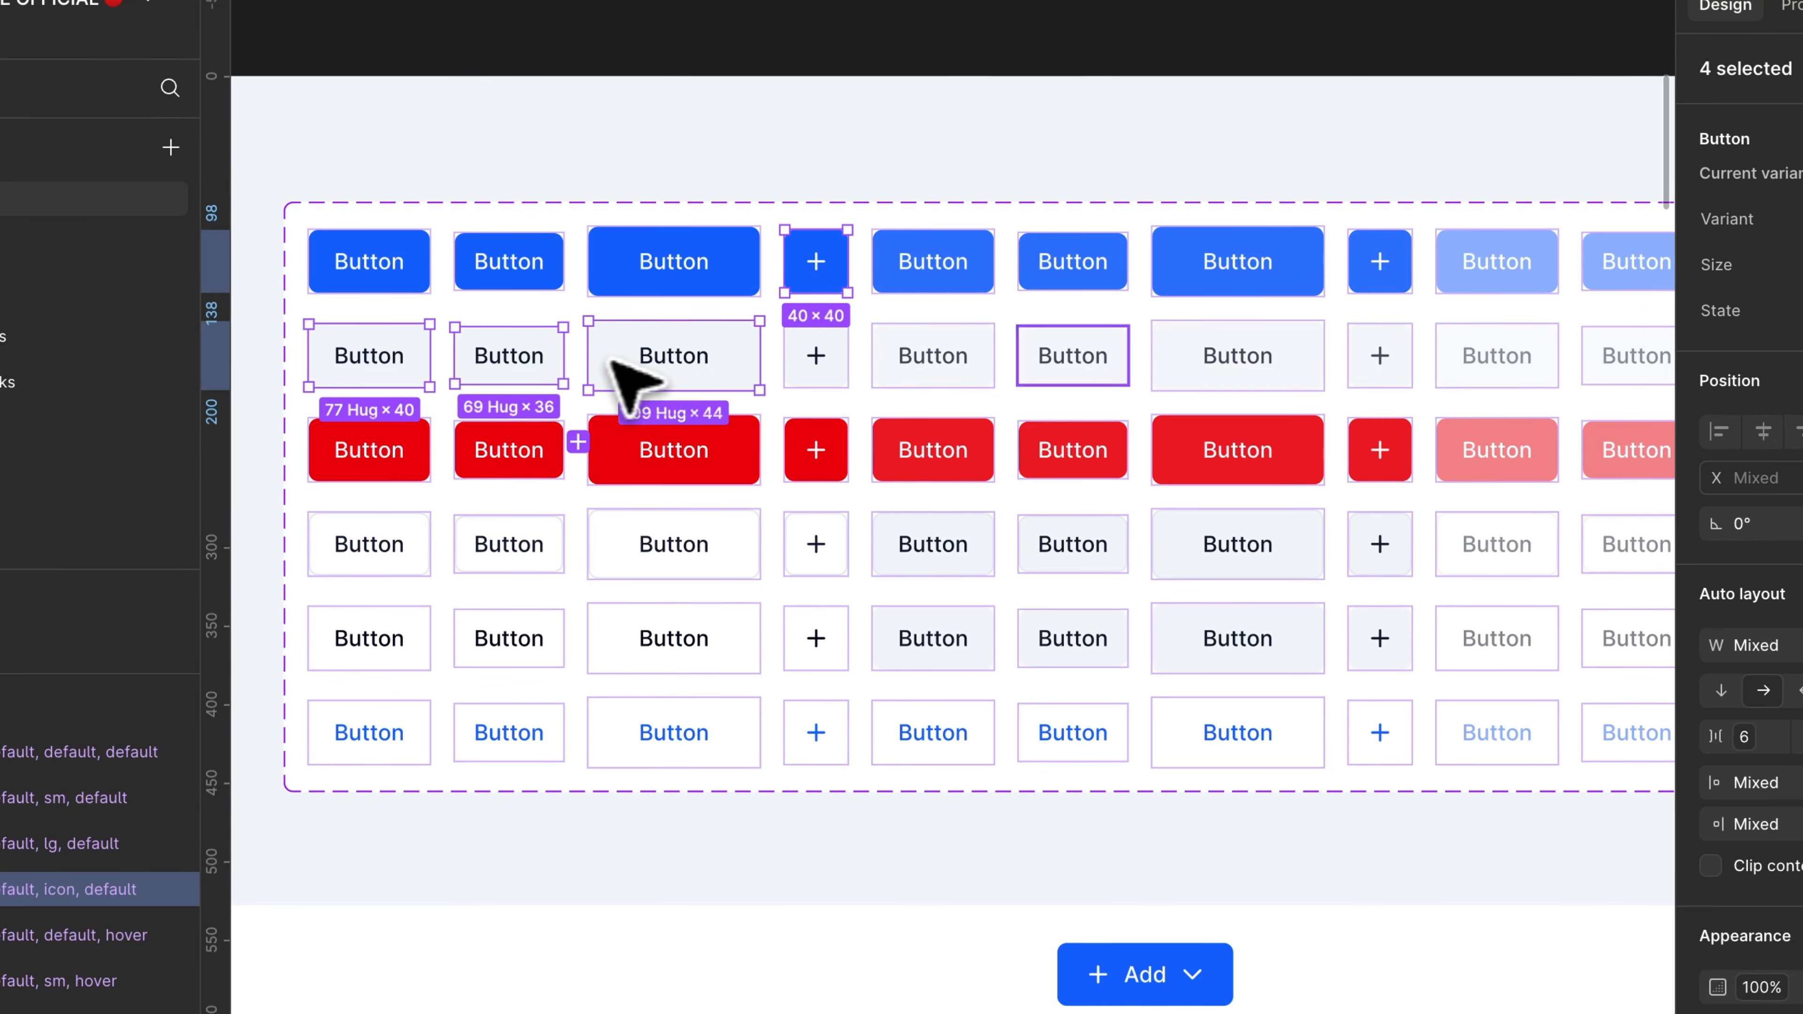
pyautogui.click(742, 462)
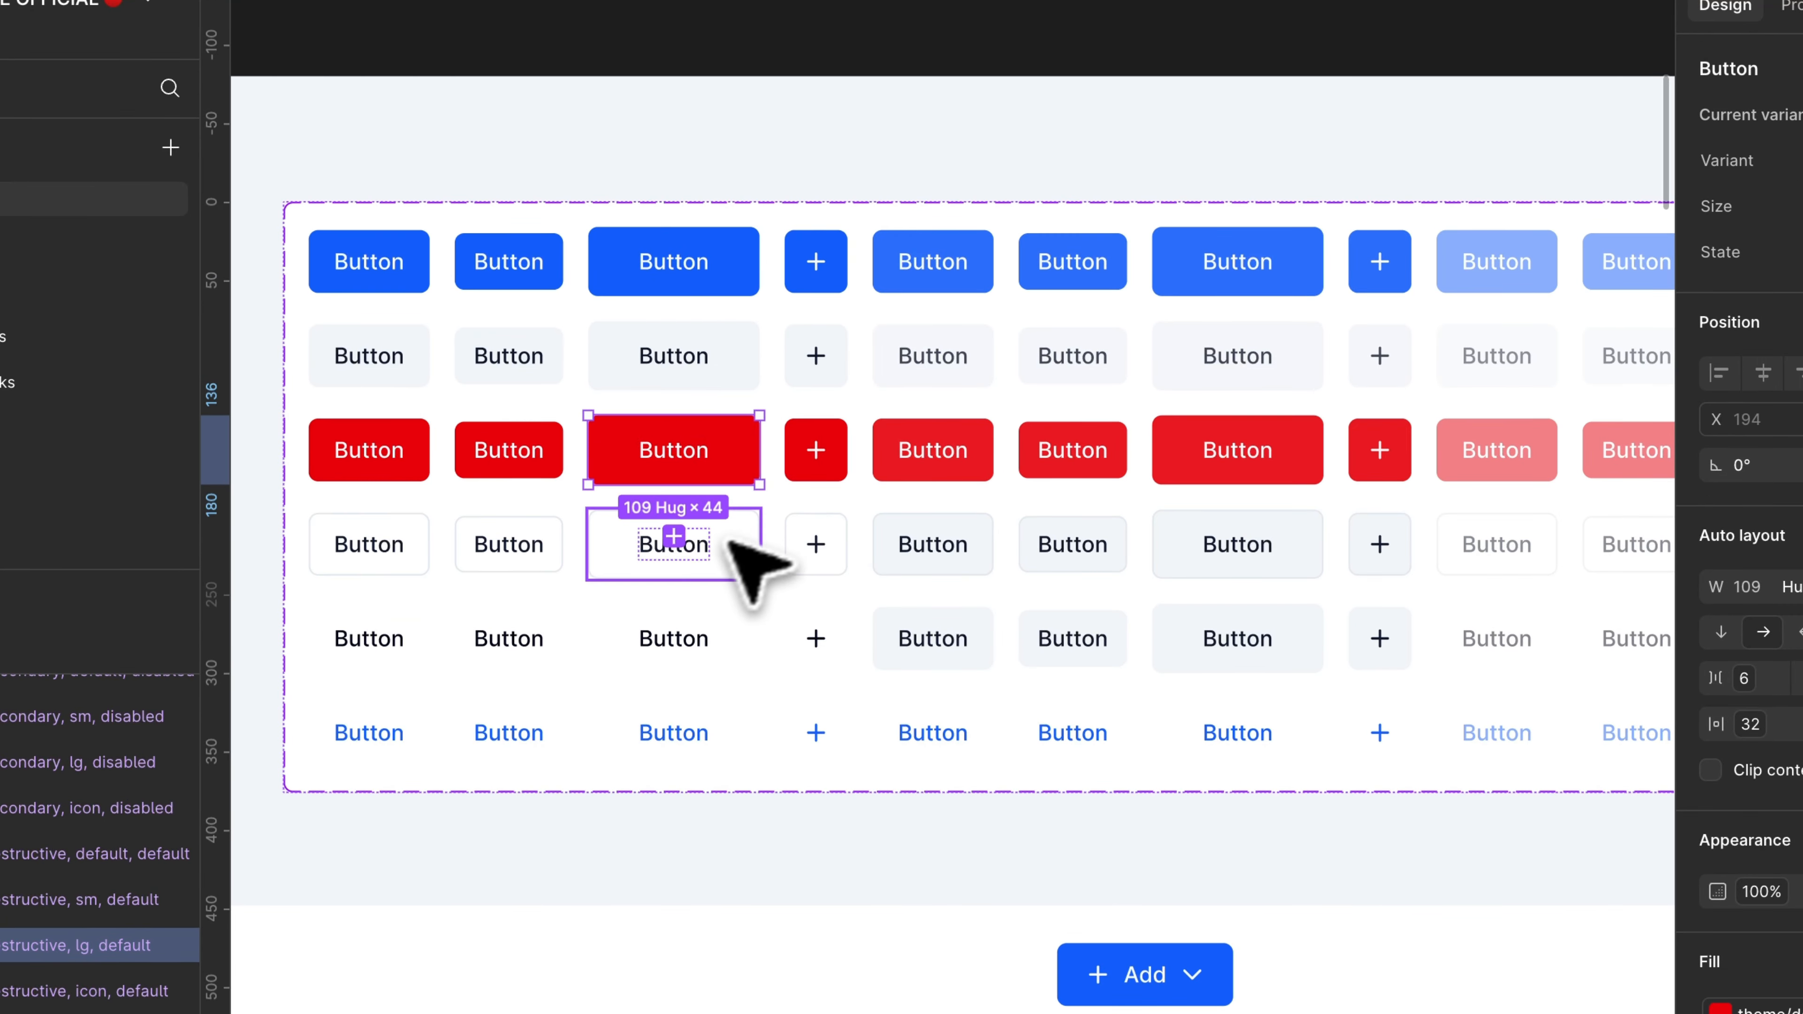
pyautogui.click(685, 562)
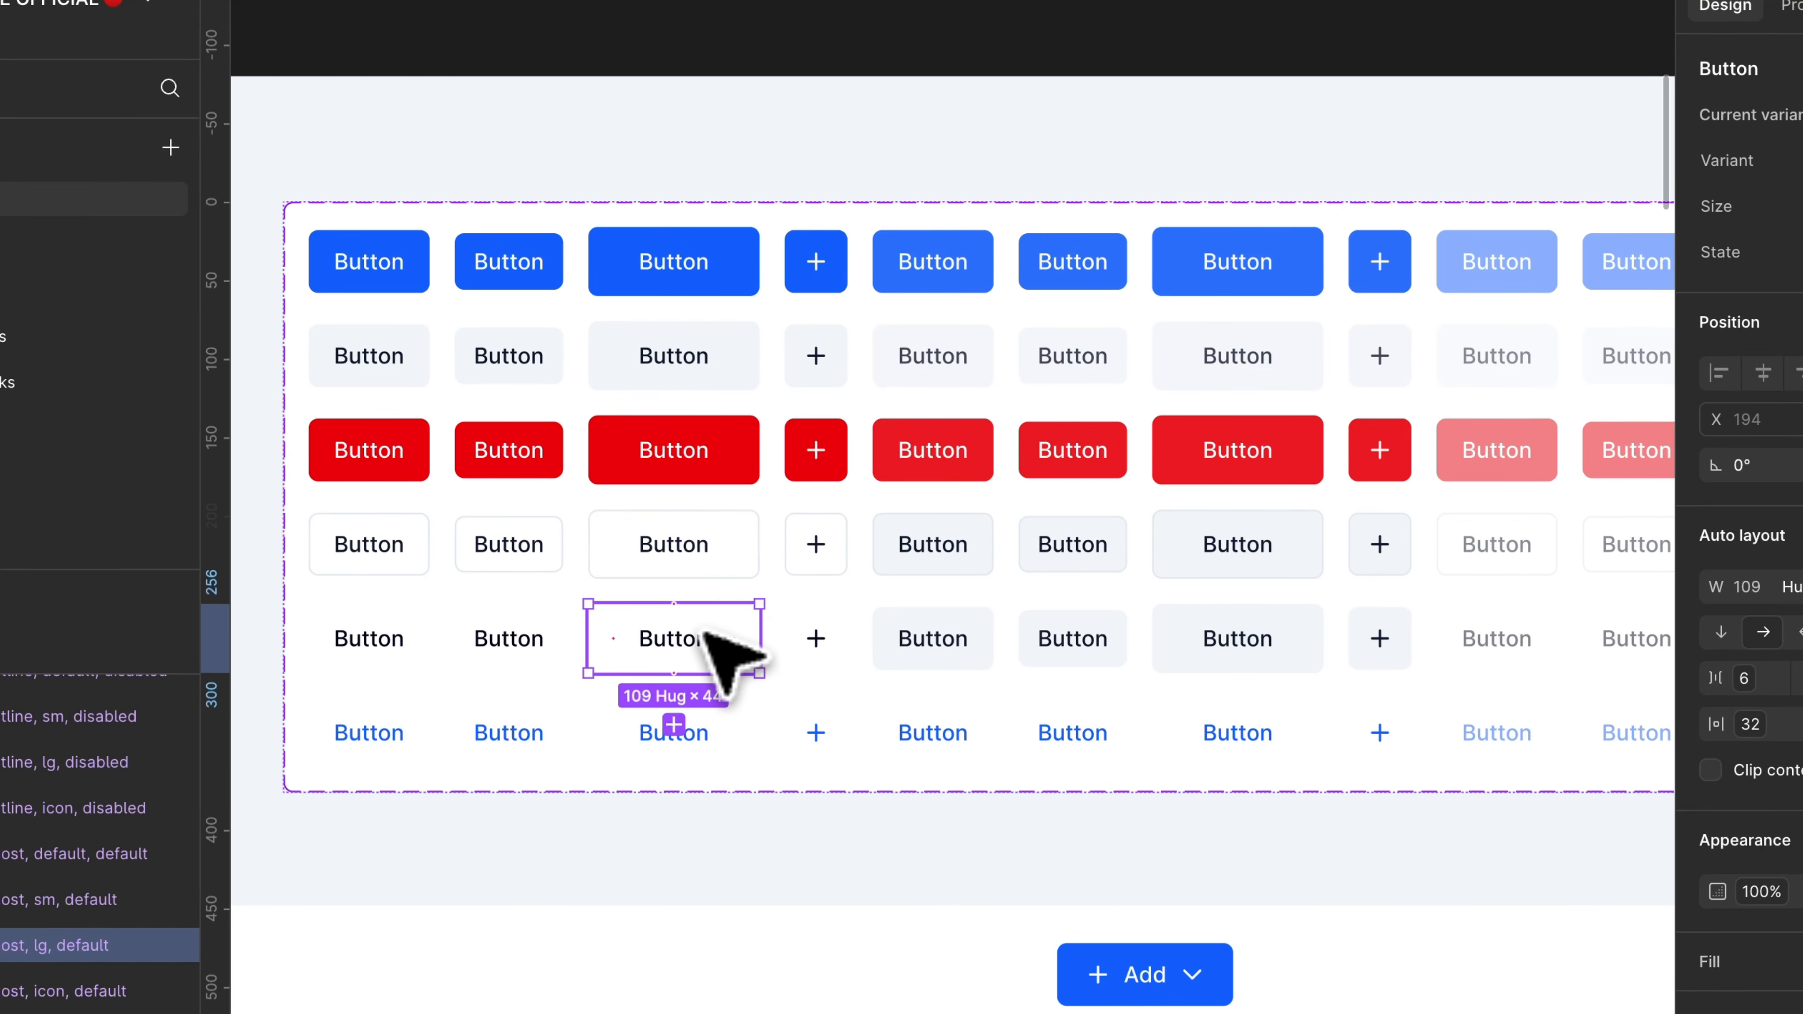
pyautogui.click(701, 735)
# Step: Examine the hover and disabled state variants of the default button style across its sizes
pyautogui.hscroll(-2, 702, 735)
pyautogui.scroll(2, 701, 735)
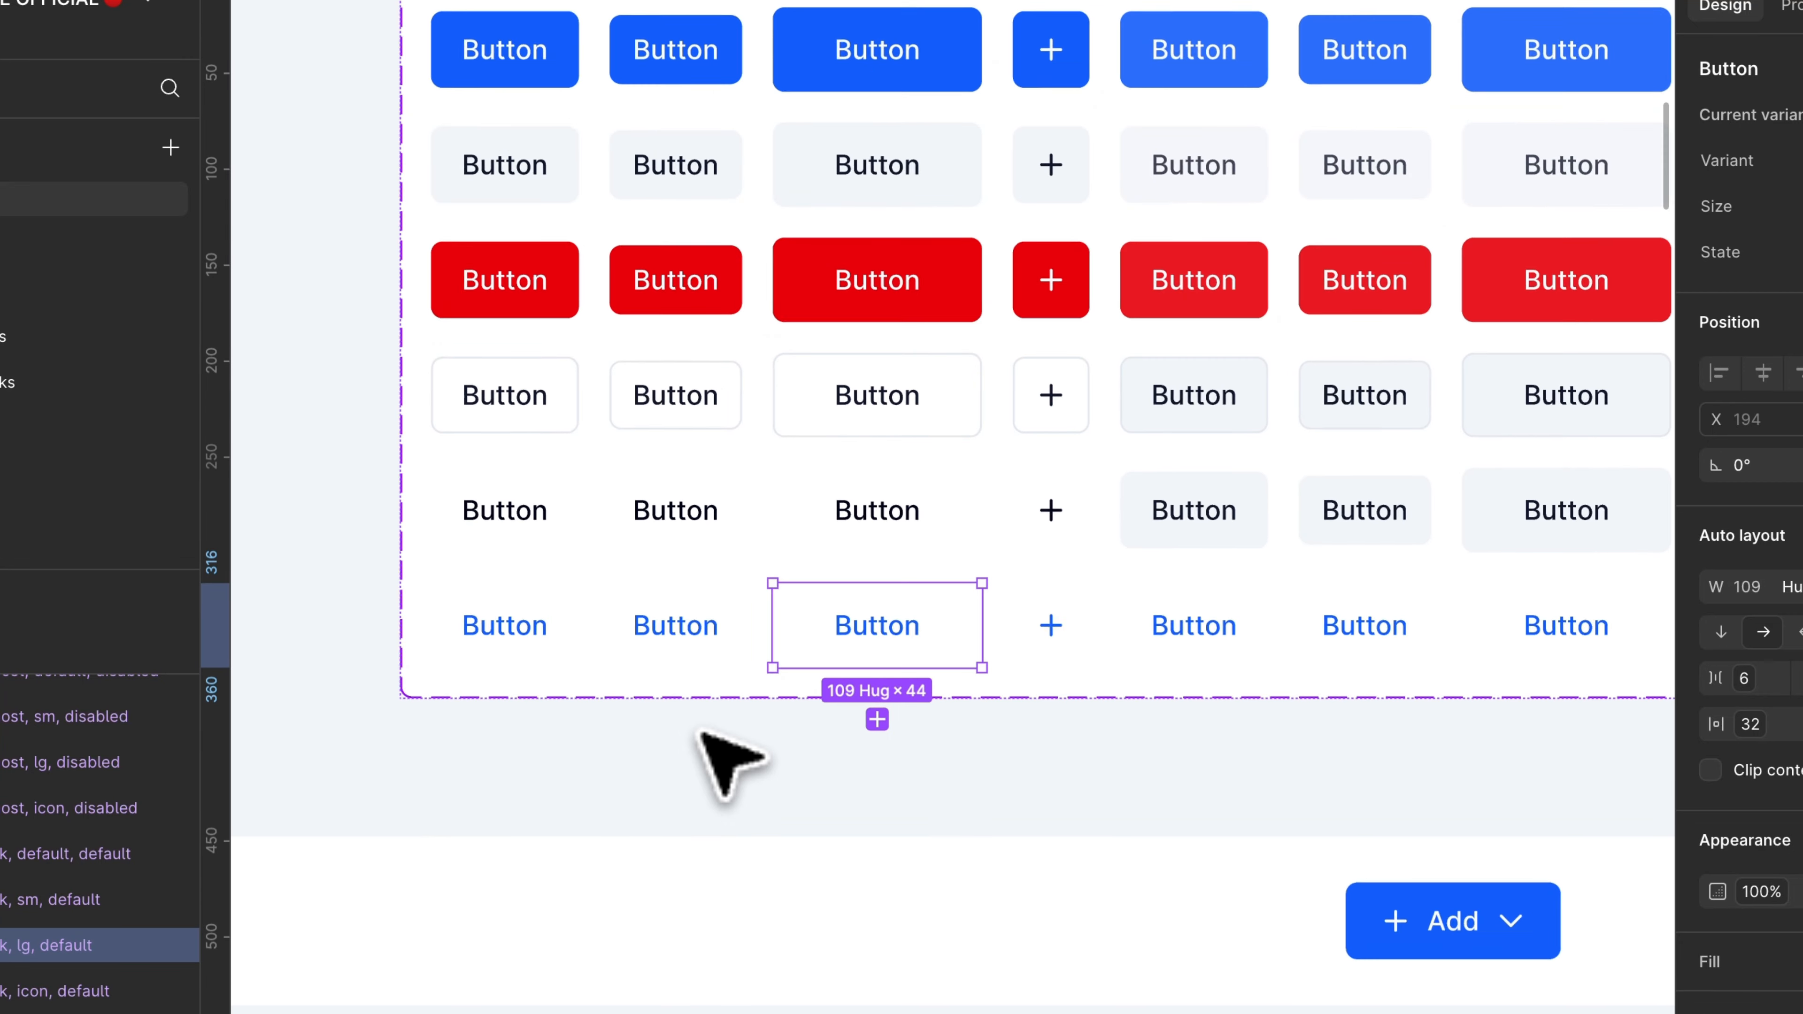
pyautogui.click(702, 731)
pyautogui.scroll(2, 701, 732)
pyautogui.hscroll(4, 710, 710)
pyautogui.click(880, 223)
pyautogui.hscroll(3, 916, 222)
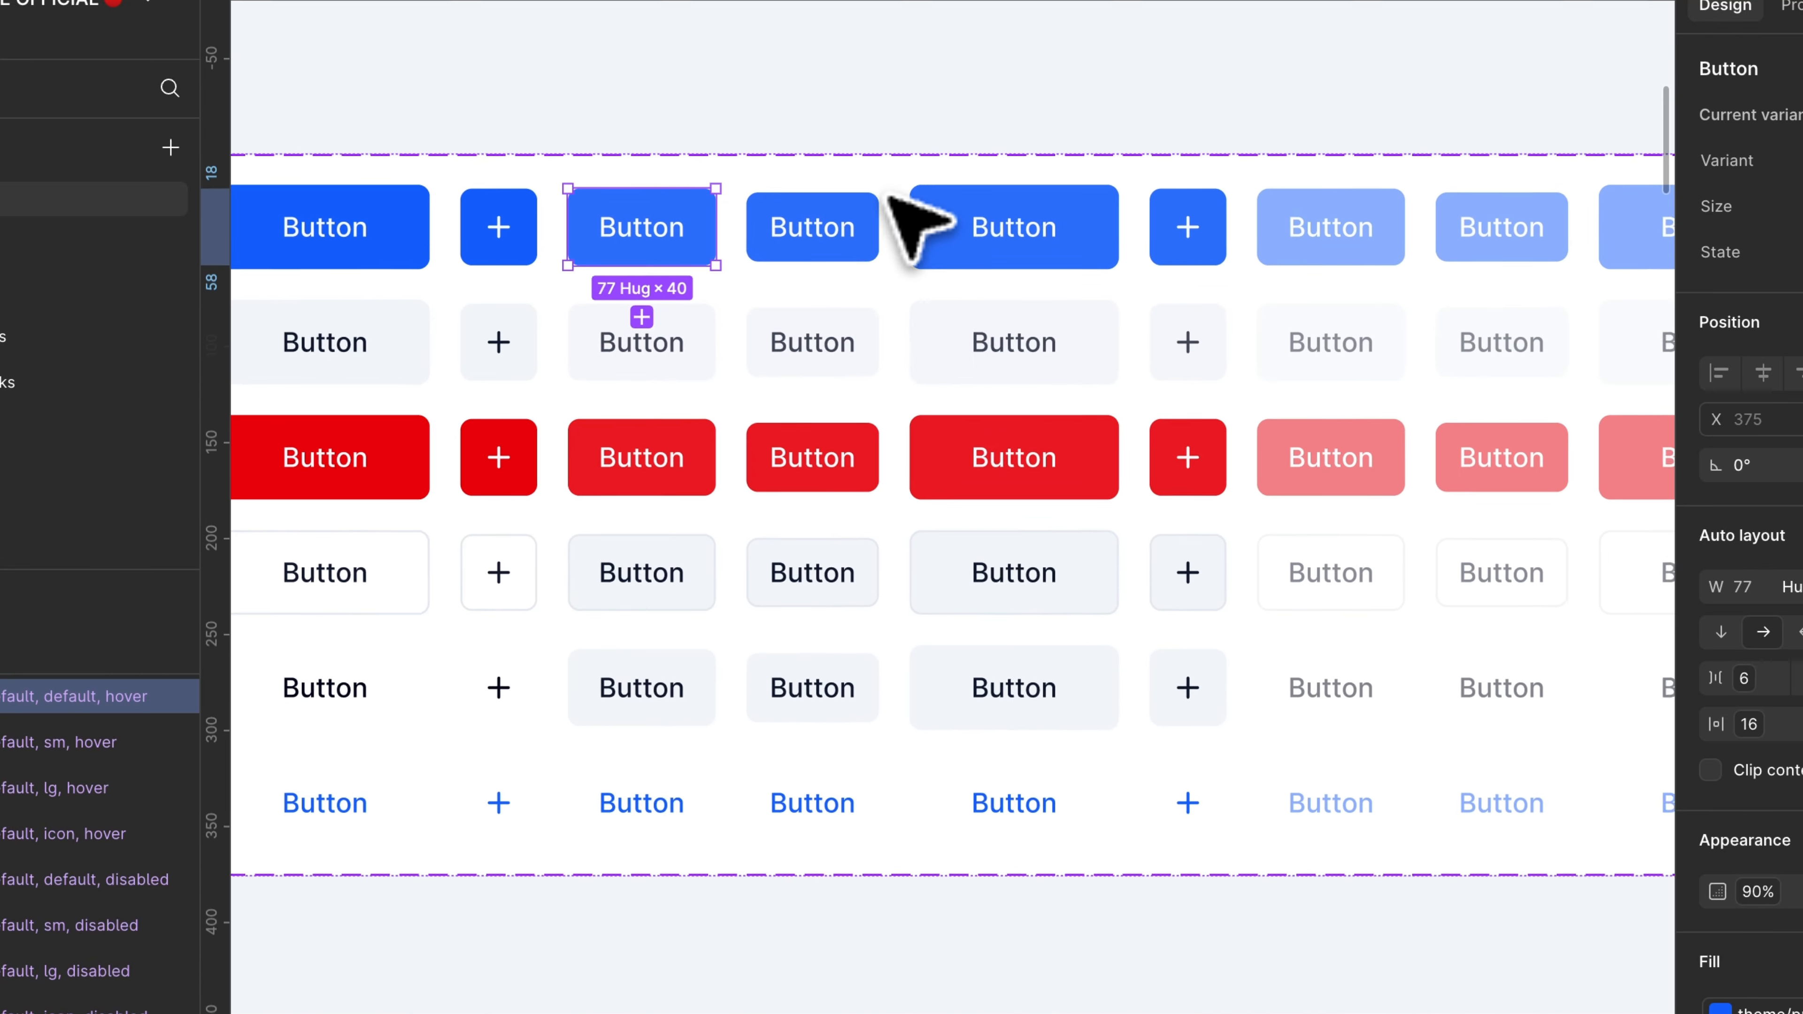
pyautogui.hscroll(6, 969, 238)
pyautogui.scroll(1, 967, 241)
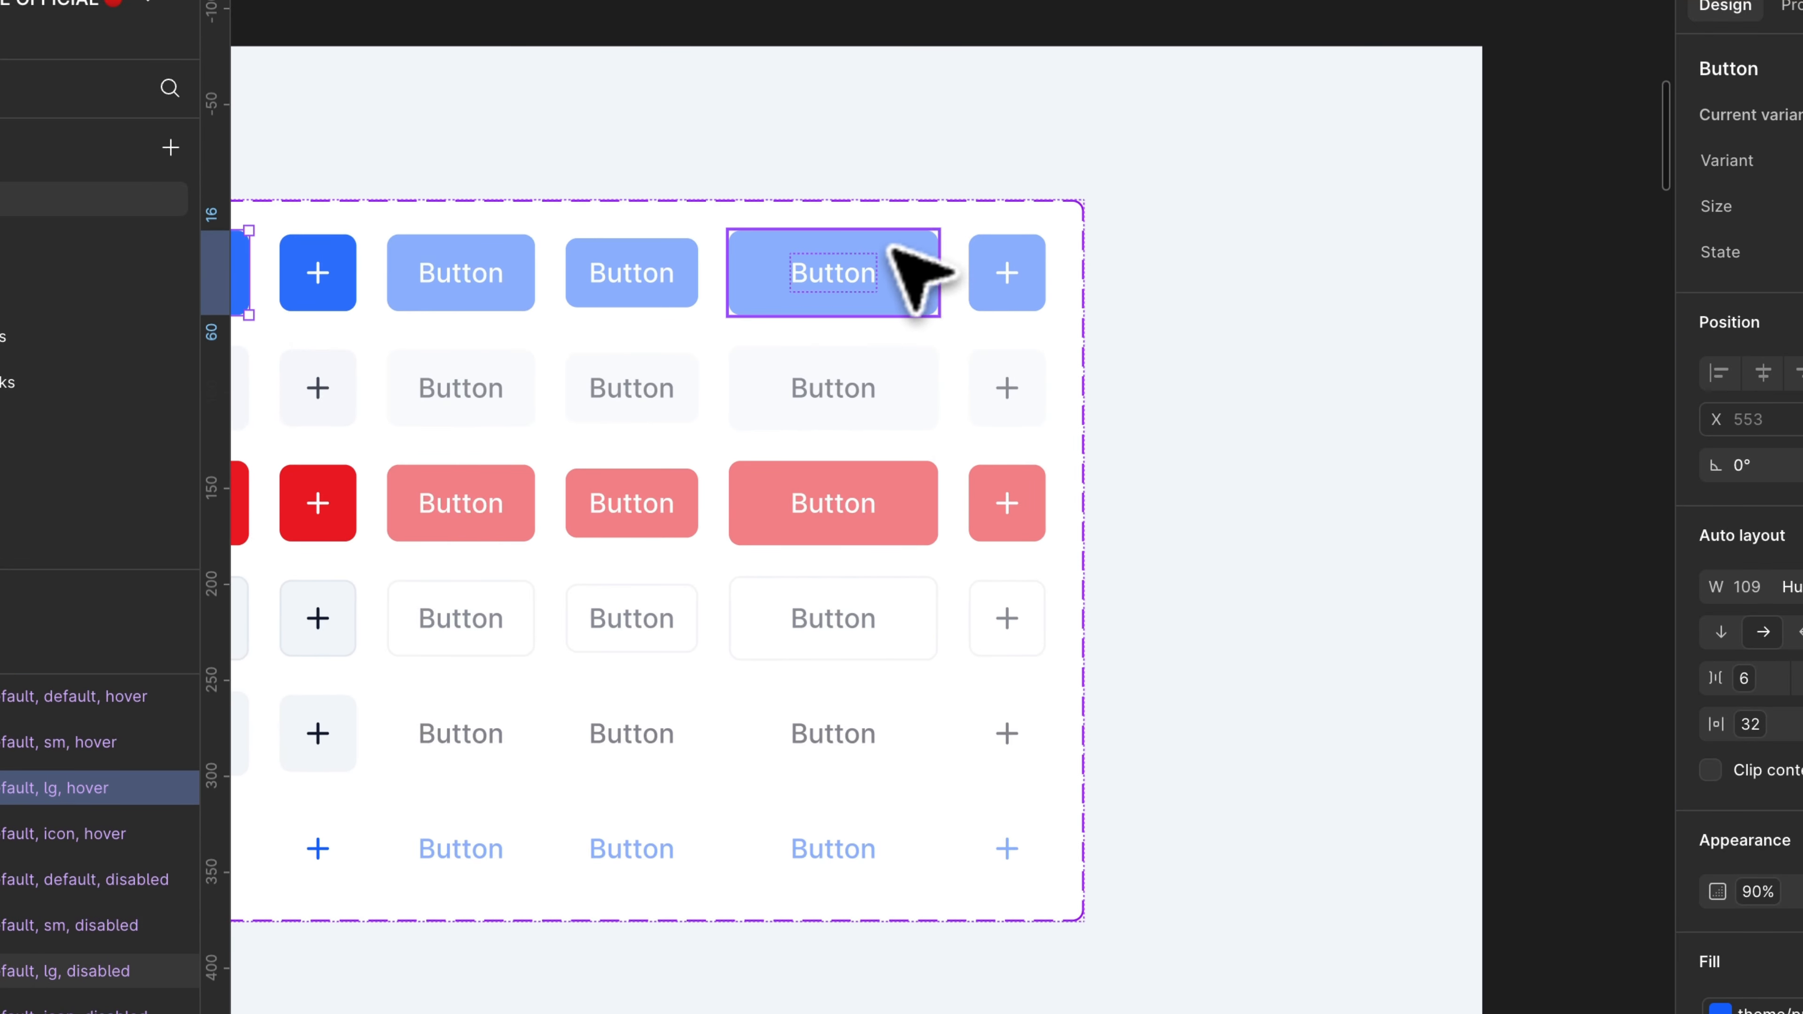
pyautogui.hscroll(-8, 898, 285)
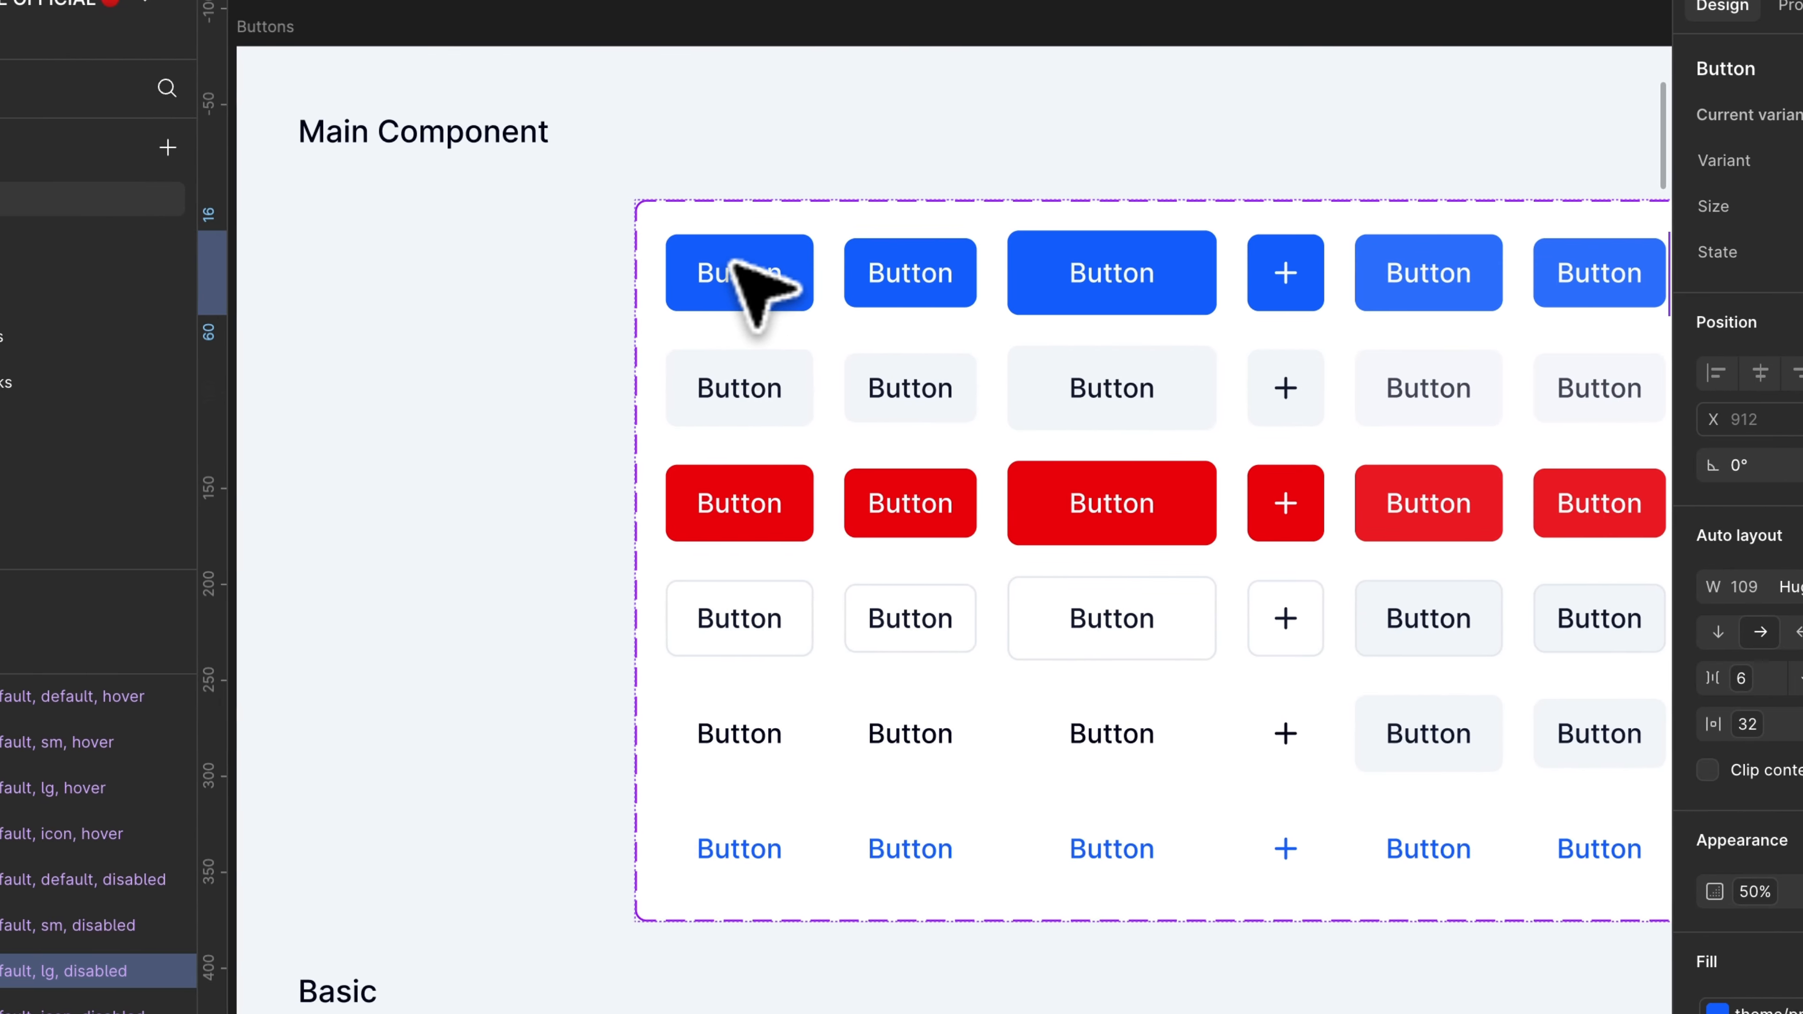
# Step: Select the default-size, default-state variant of all six button styles together
pyautogui.click(792, 251)
pyautogui.hscroll(2, 788, 248)
pyautogui.scroll(-2, 788, 245)
pyautogui.scroll(1, 789, 245)
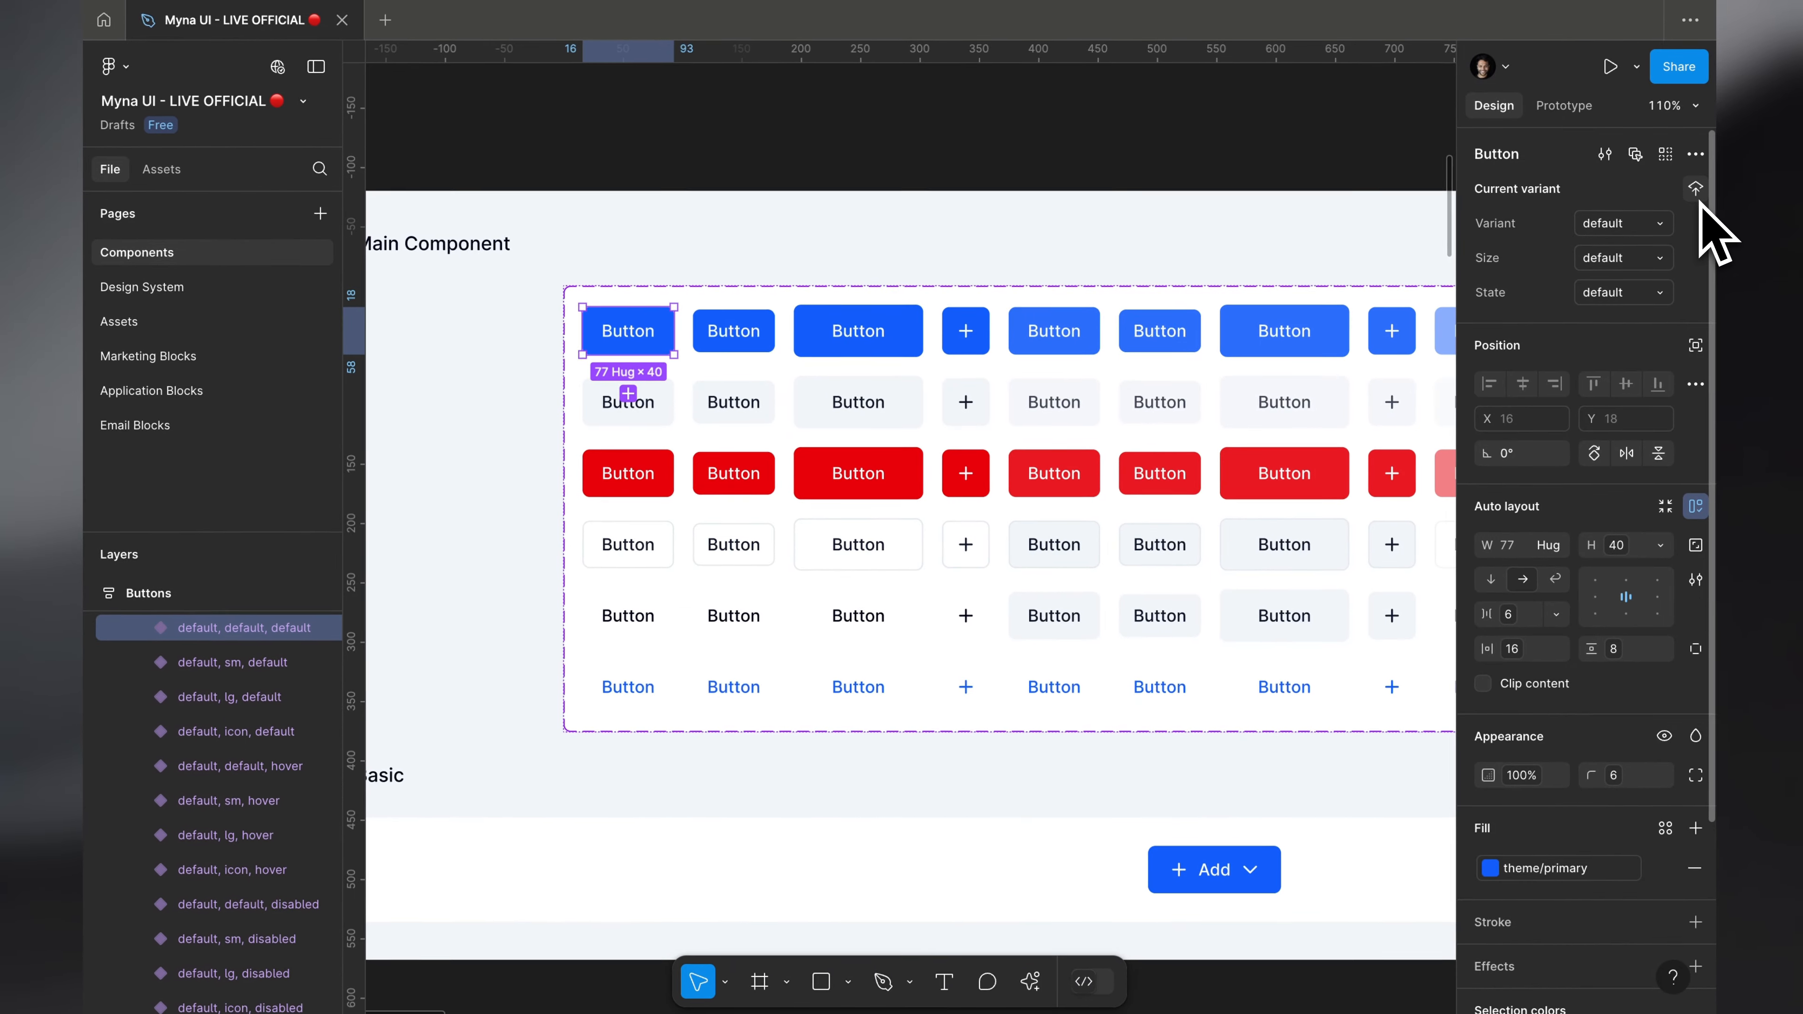
pyautogui.keyDown('shift'); pyautogui.click(657, 396); pyautogui.keyUp('shift')
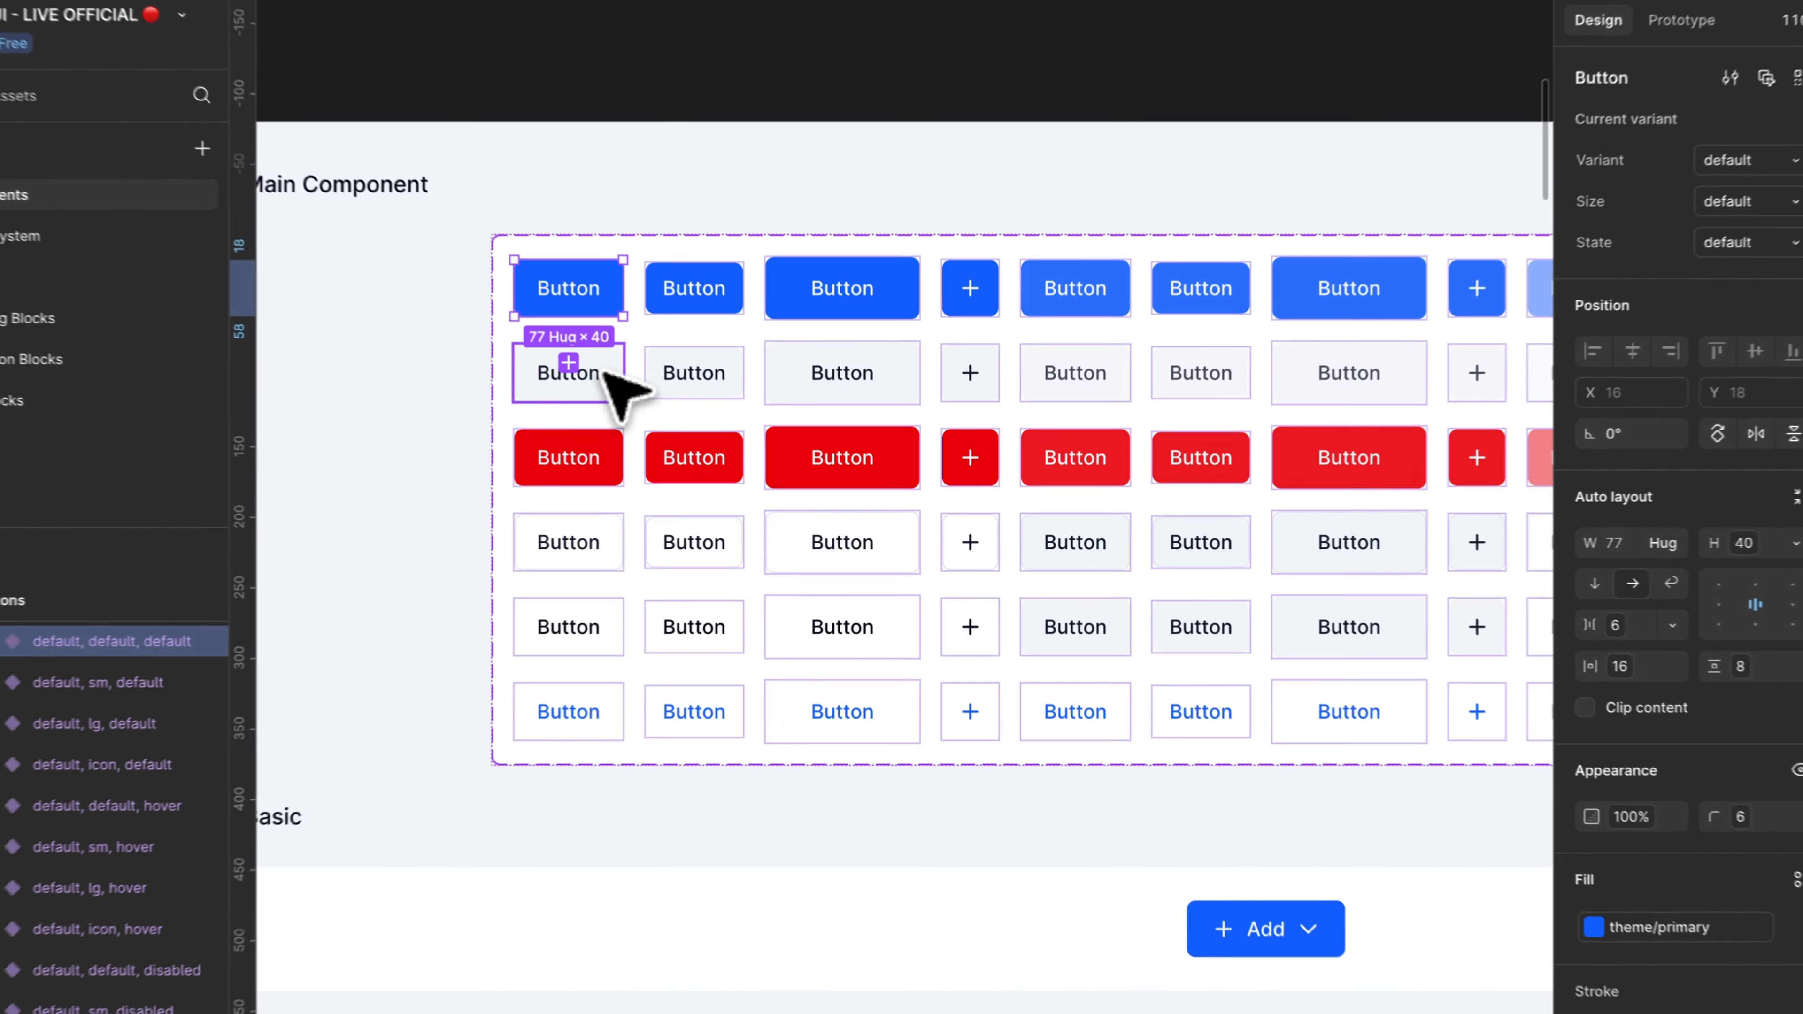
pyautogui.keyDown('shift'); pyautogui.click(657, 454); pyautogui.keyUp('shift')
pyautogui.keyDown('shift'); pyautogui.click(564, 529); pyautogui.keyUp('shift')
pyautogui.keyDown('shift'); pyautogui.click(566, 625); pyautogui.keyUp('shift')
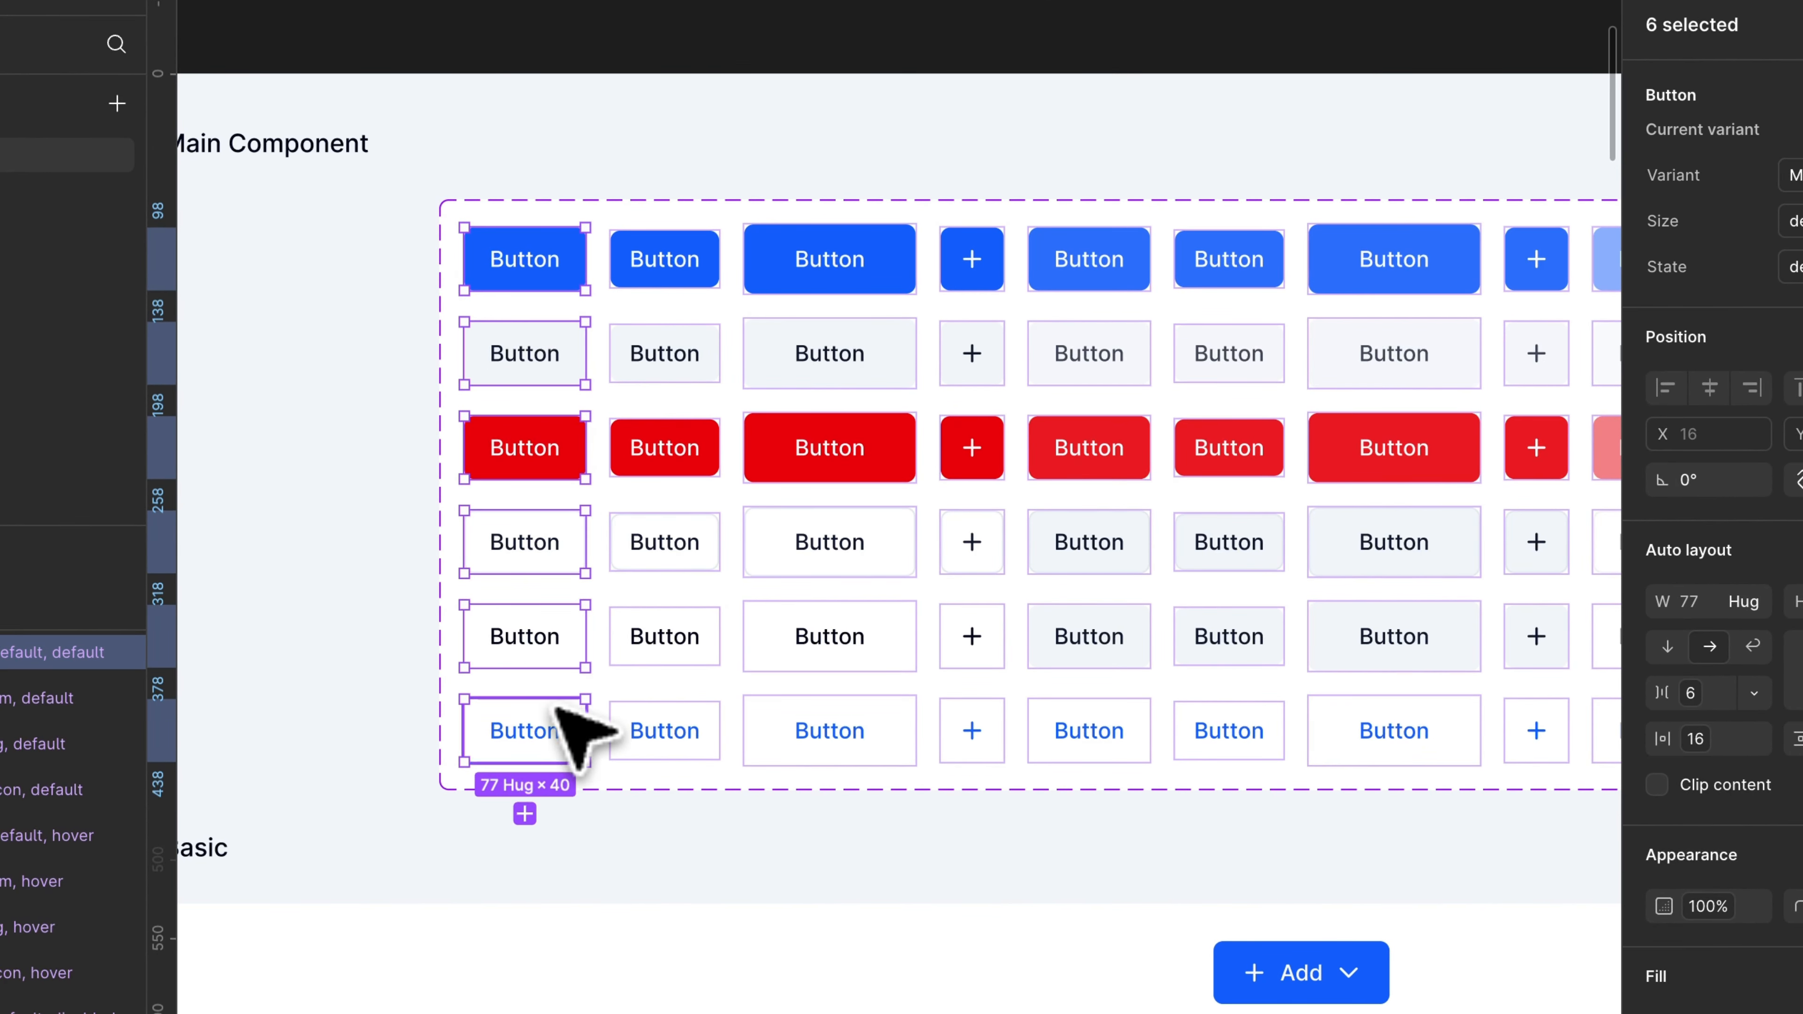
# Step: Add the default-size hover and disabled variants of all six button styles to the selection
pyautogui.keyDown('shift'); pyautogui.click(1101, 260); pyautogui.keyUp('shift')
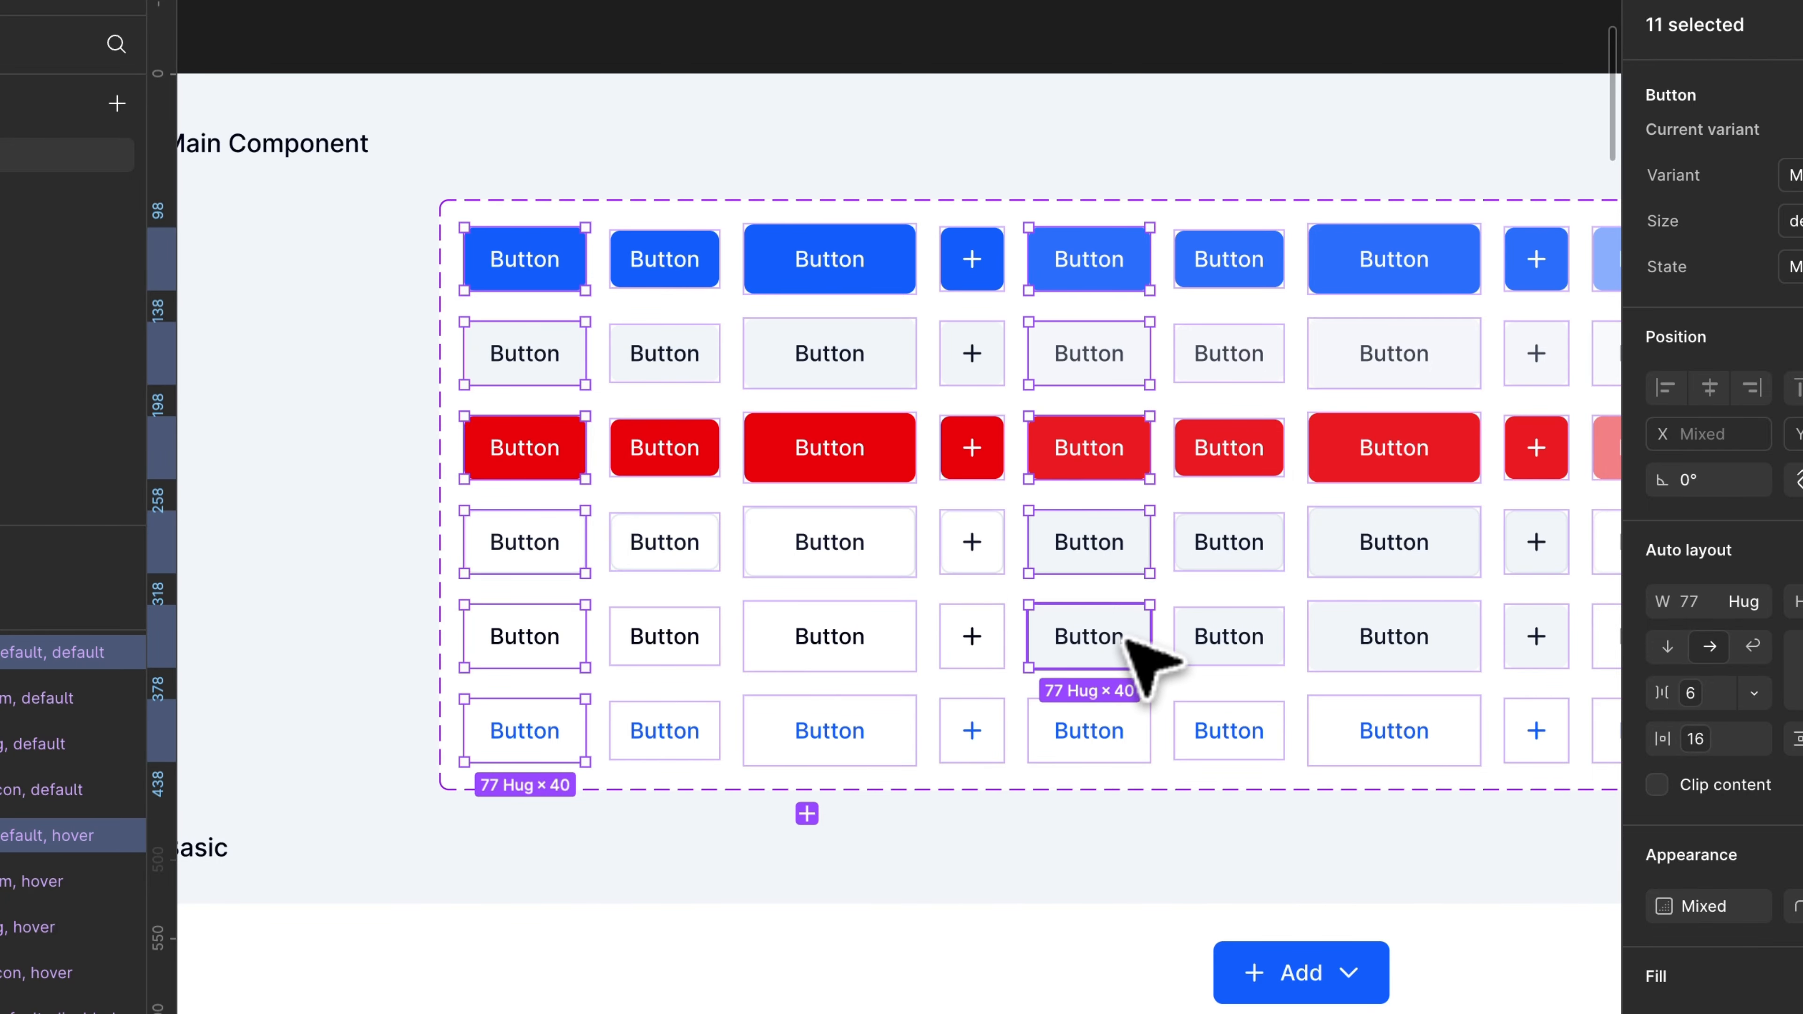
pyautogui.keyDown('shift'); pyautogui.click(1129, 735); pyautogui.keyUp('shift')
pyautogui.hscroll(5, 1157, 753)
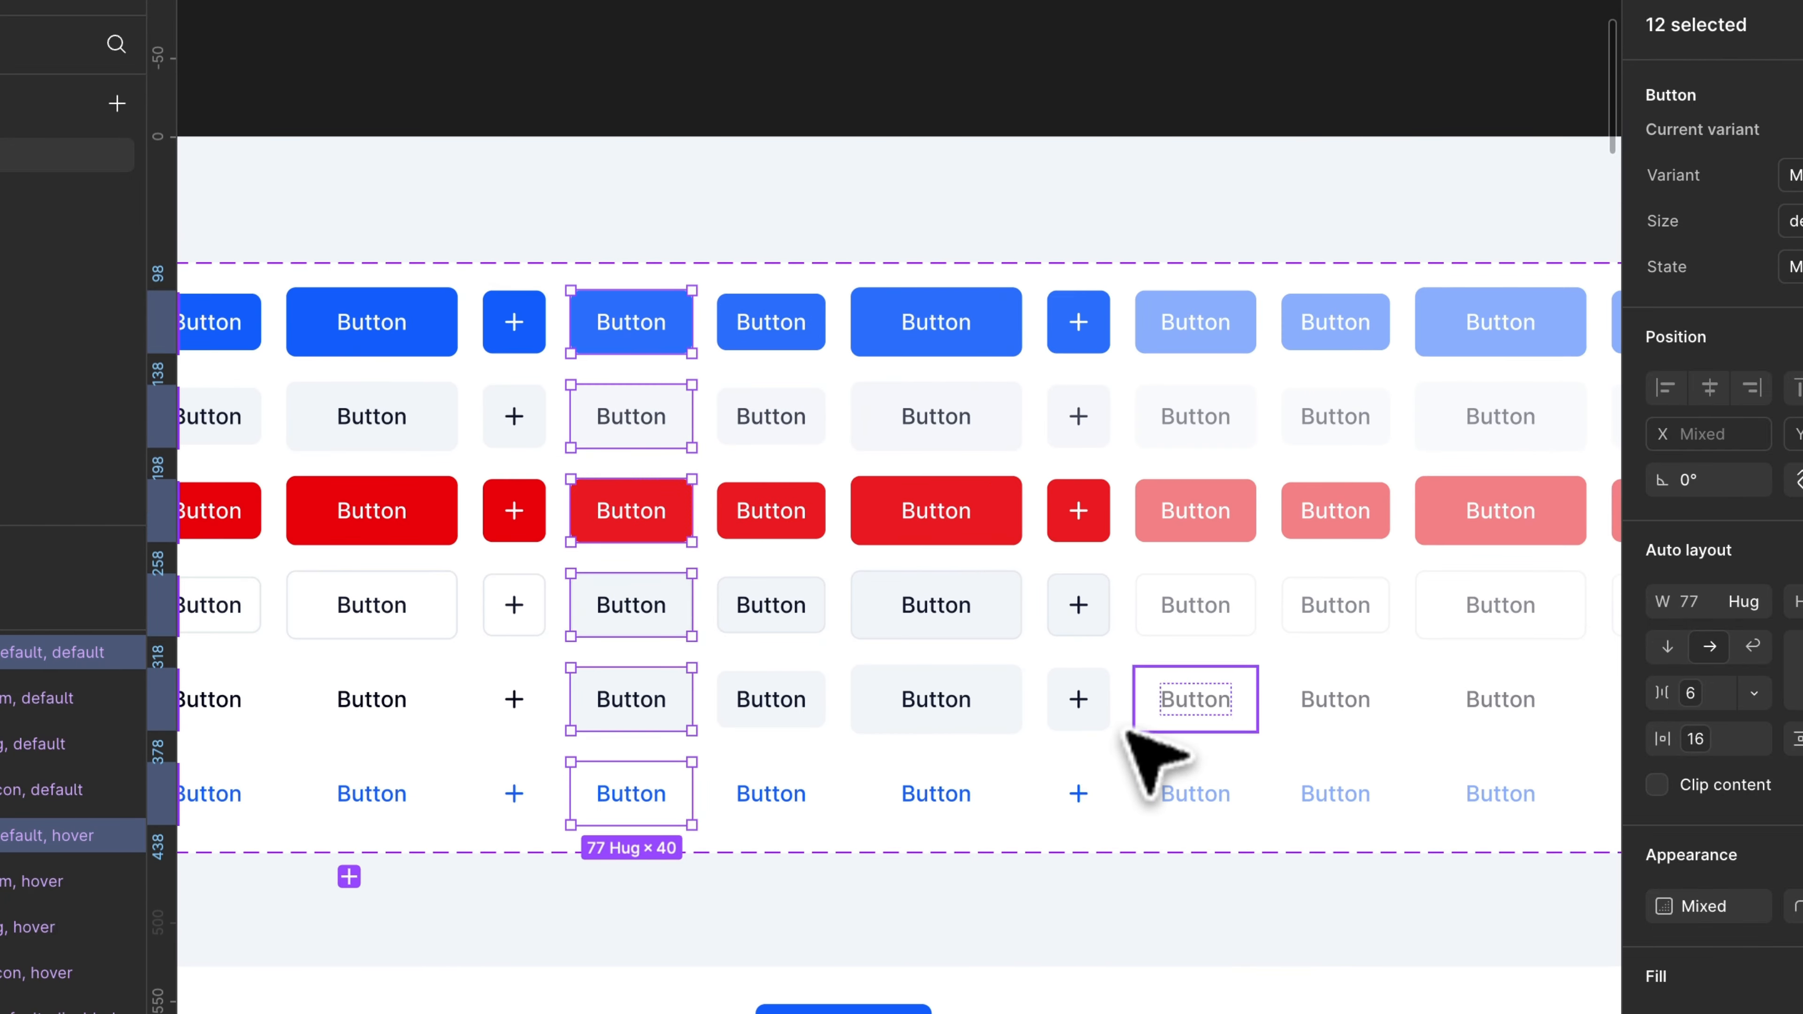
pyautogui.keyDown('shift'); pyautogui.click(1215, 392); pyautogui.keyUp('shift')
pyautogui.keyDown('shift'); pyautogui.click(1205, 497); pyautogui.keyUp('shift')
pyautogui.keyDown('shift'); pyautogui.click(1222, 582); pyautogui.keyUp('shift')
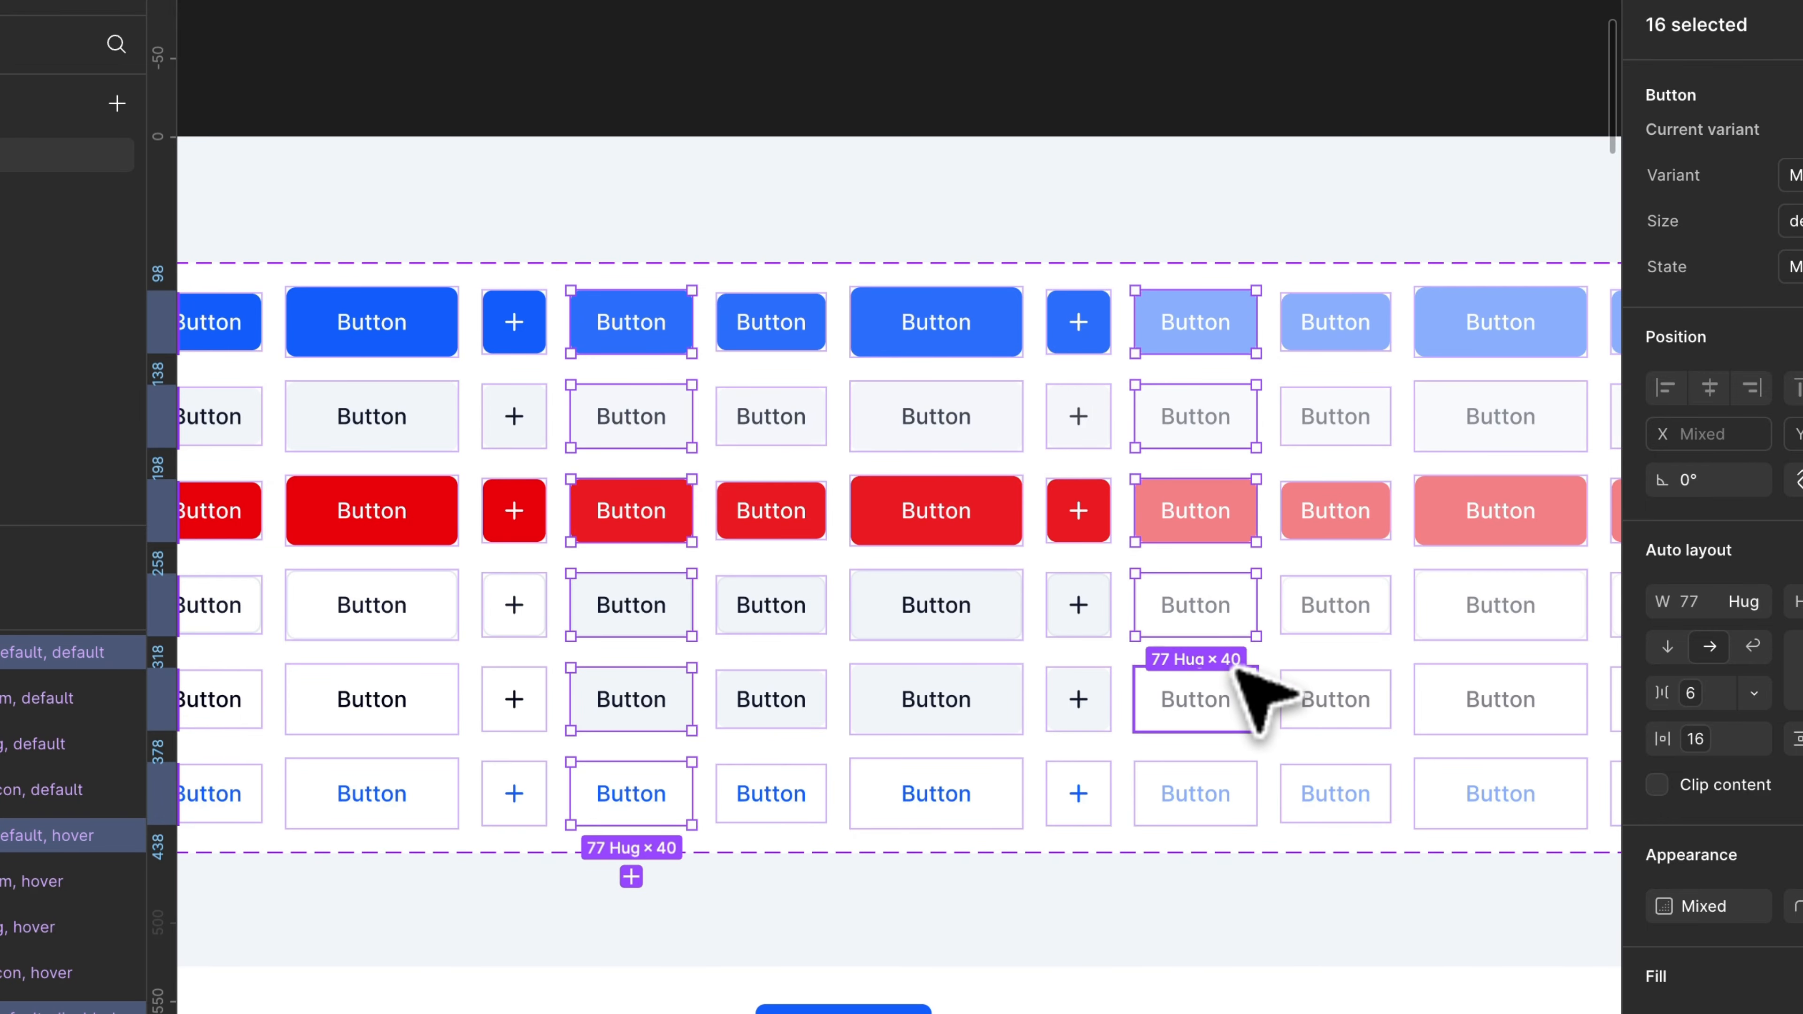
# Step: Inspect the default-size primary Button element on the shadcn/ui page in the browser's developer tools
pyautogui.scroll(-5, 1277, 302)
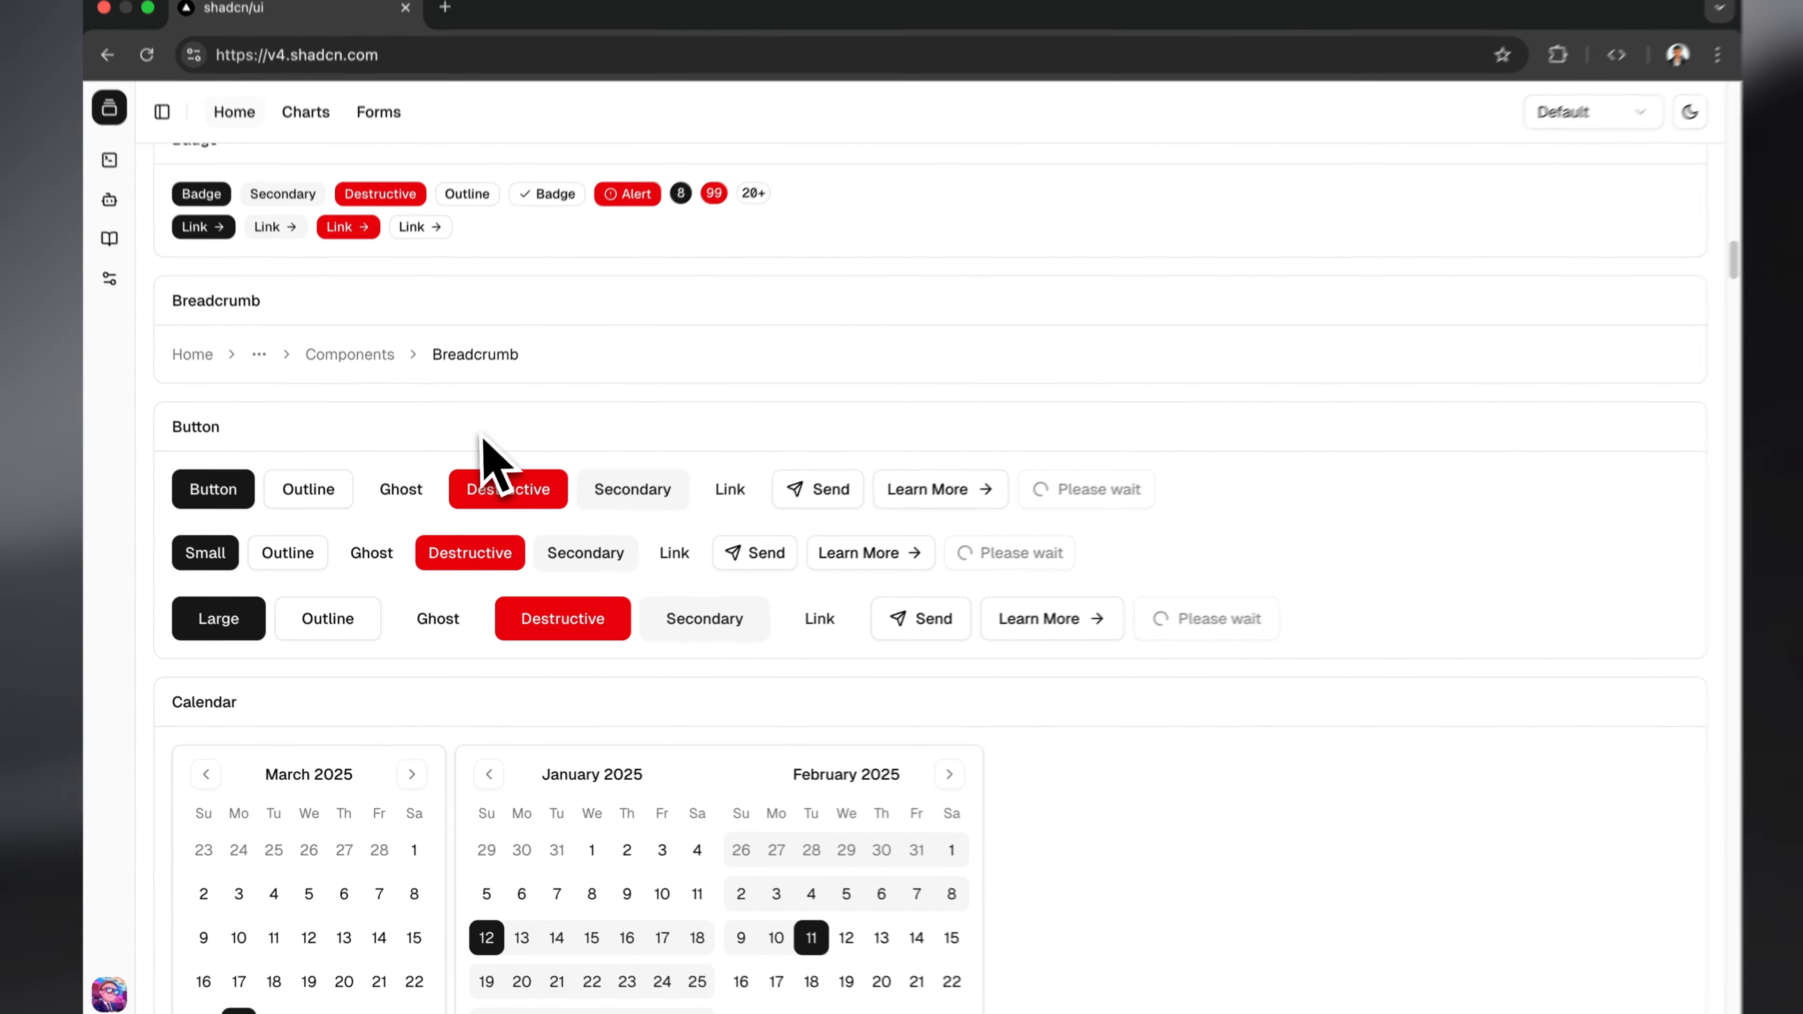
pyautogui.press('super+shift+c')
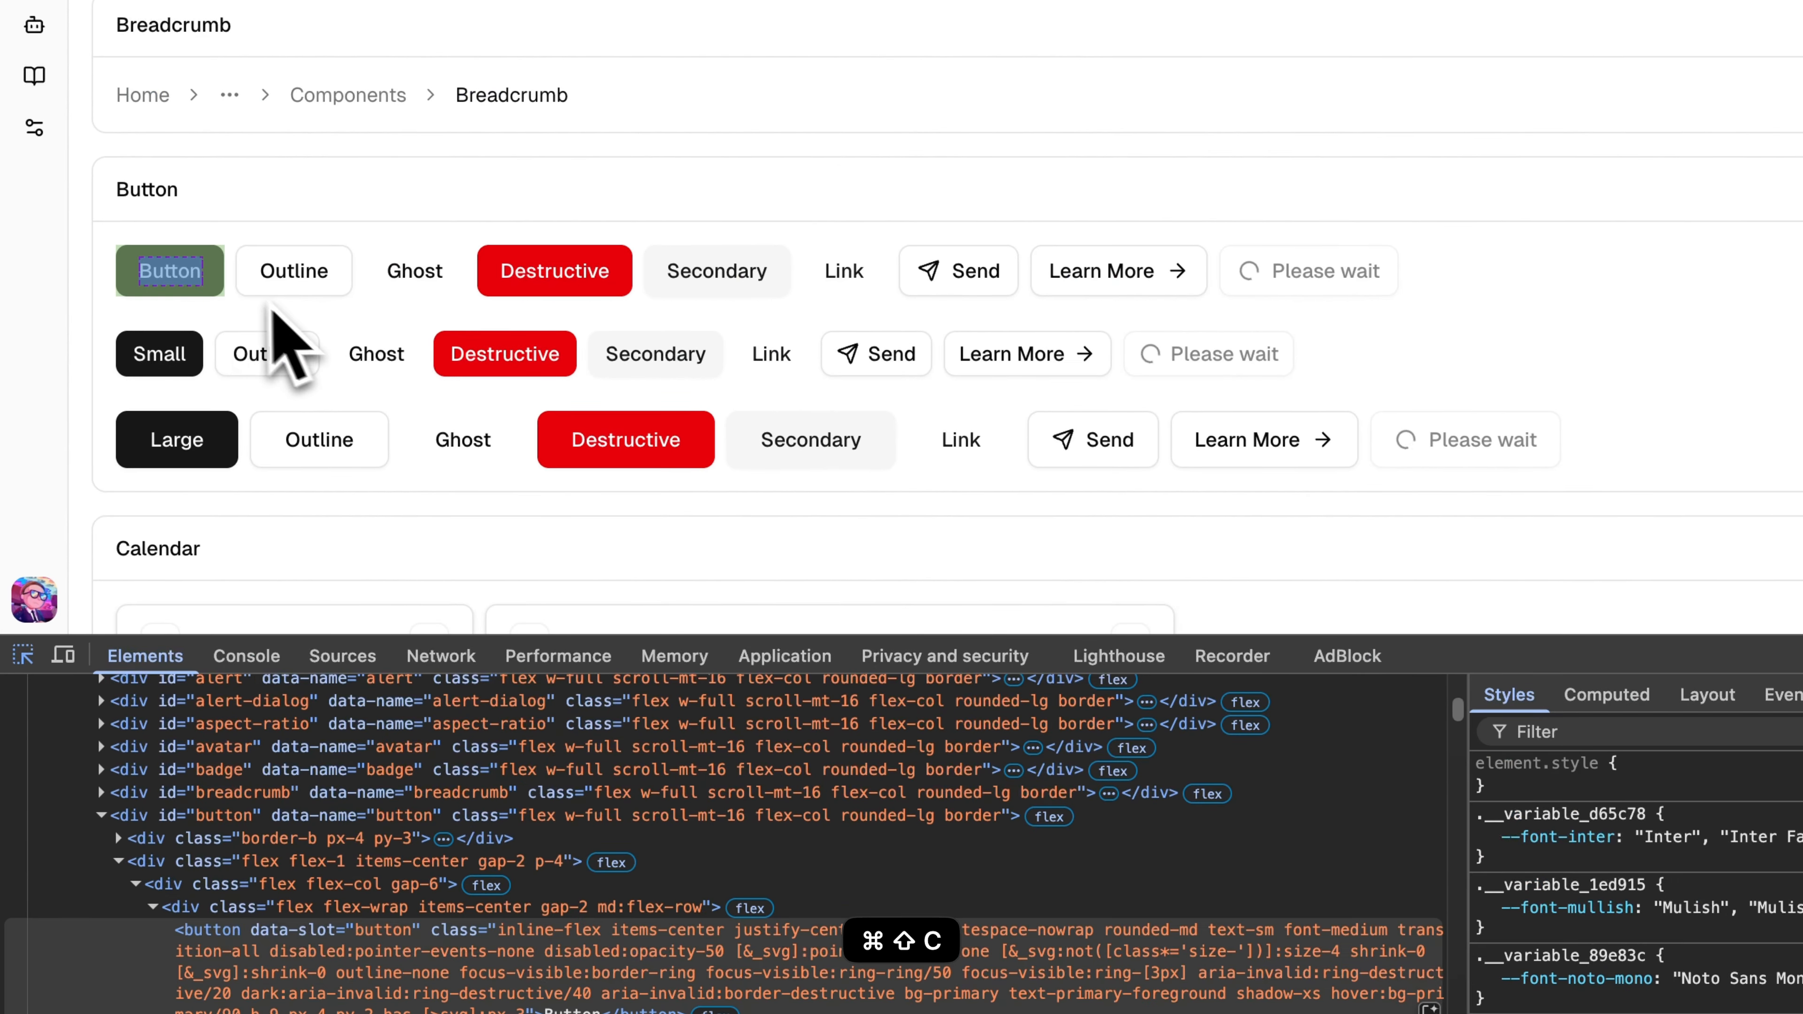
pyautogui.click(216, 287)
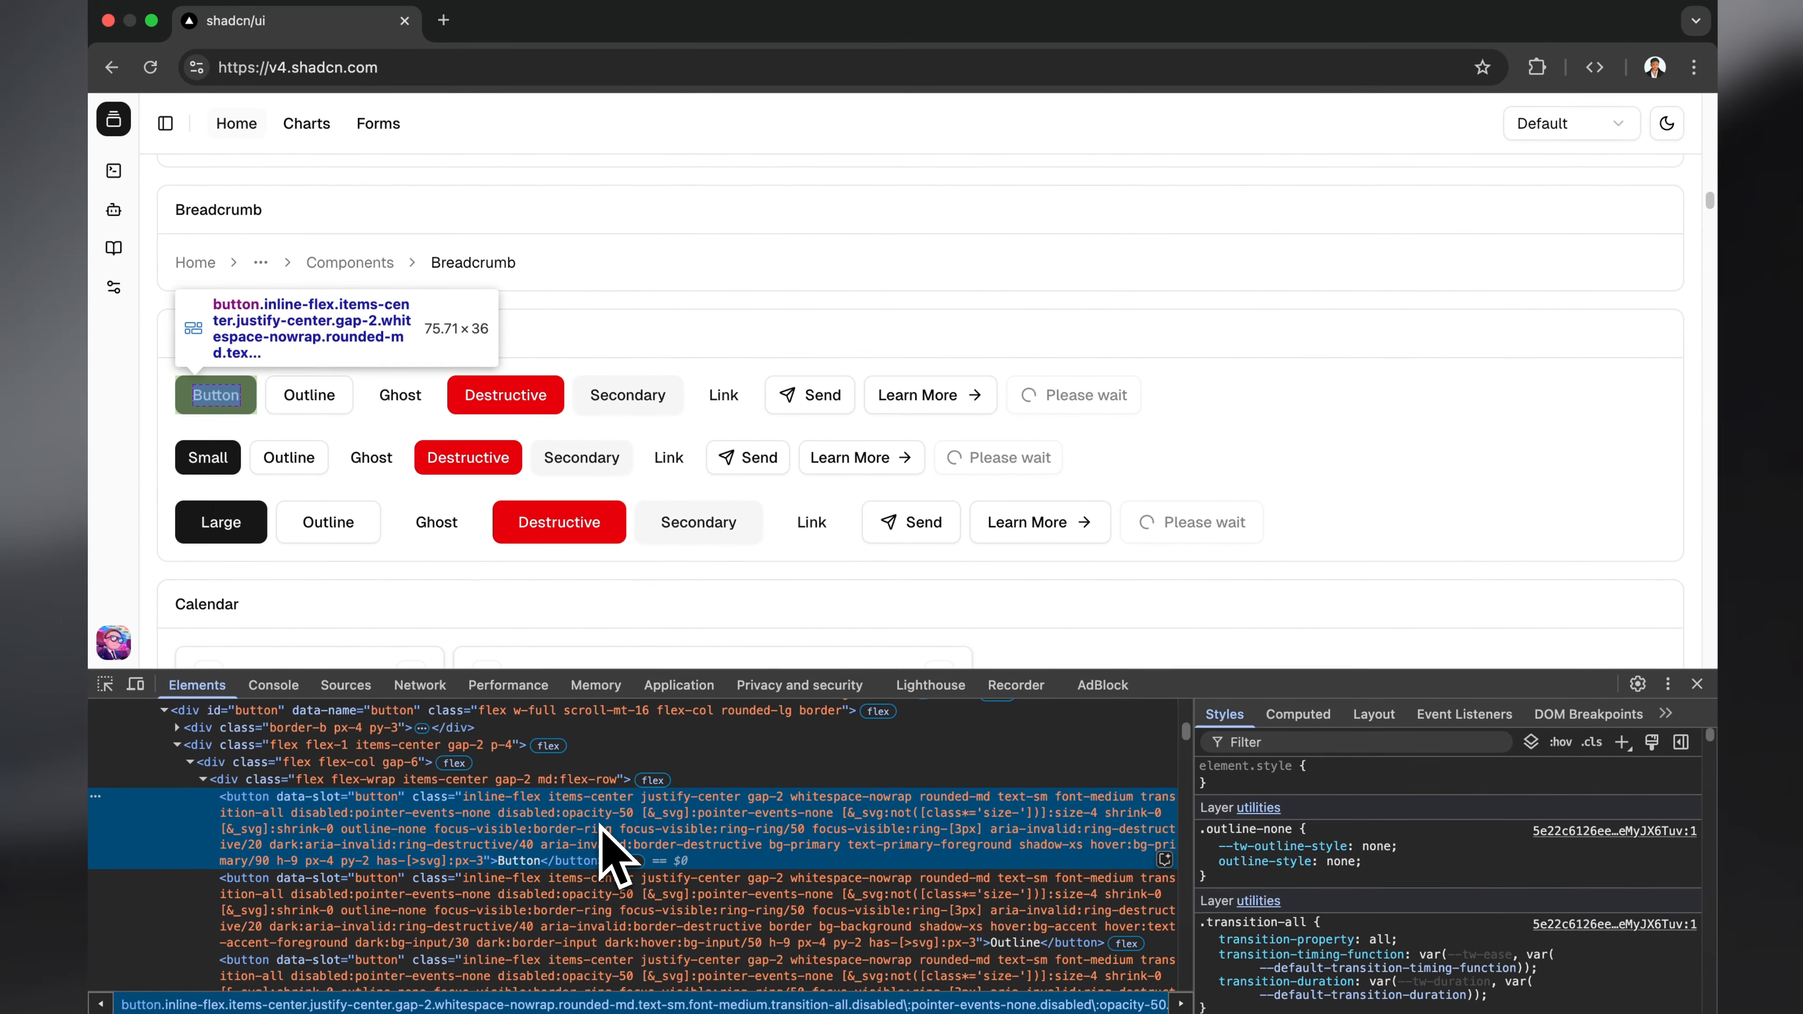
# Step: Switch back to Figma and set the height of the selected default-size button variants to 36
pyautogui.hotkey('ctrl', 'Left')
pyautogui.scroll(5, 612, 359)
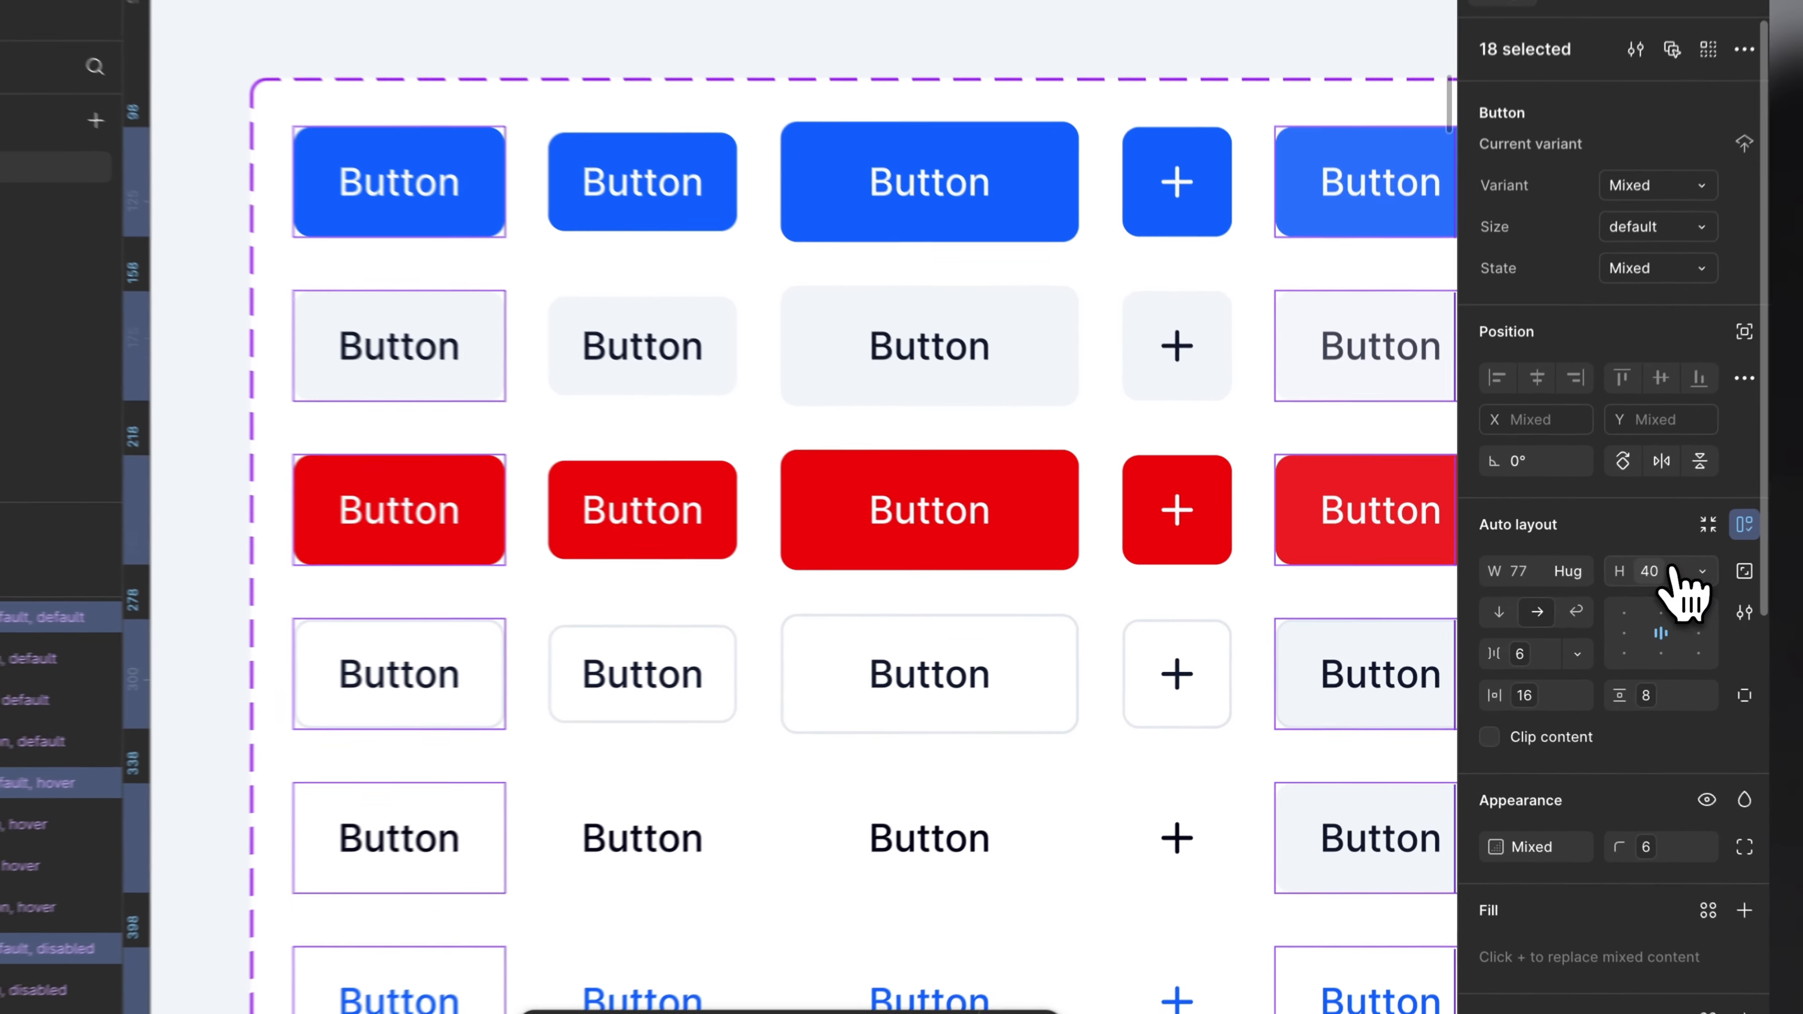
pyautogui.click(1641, 588)
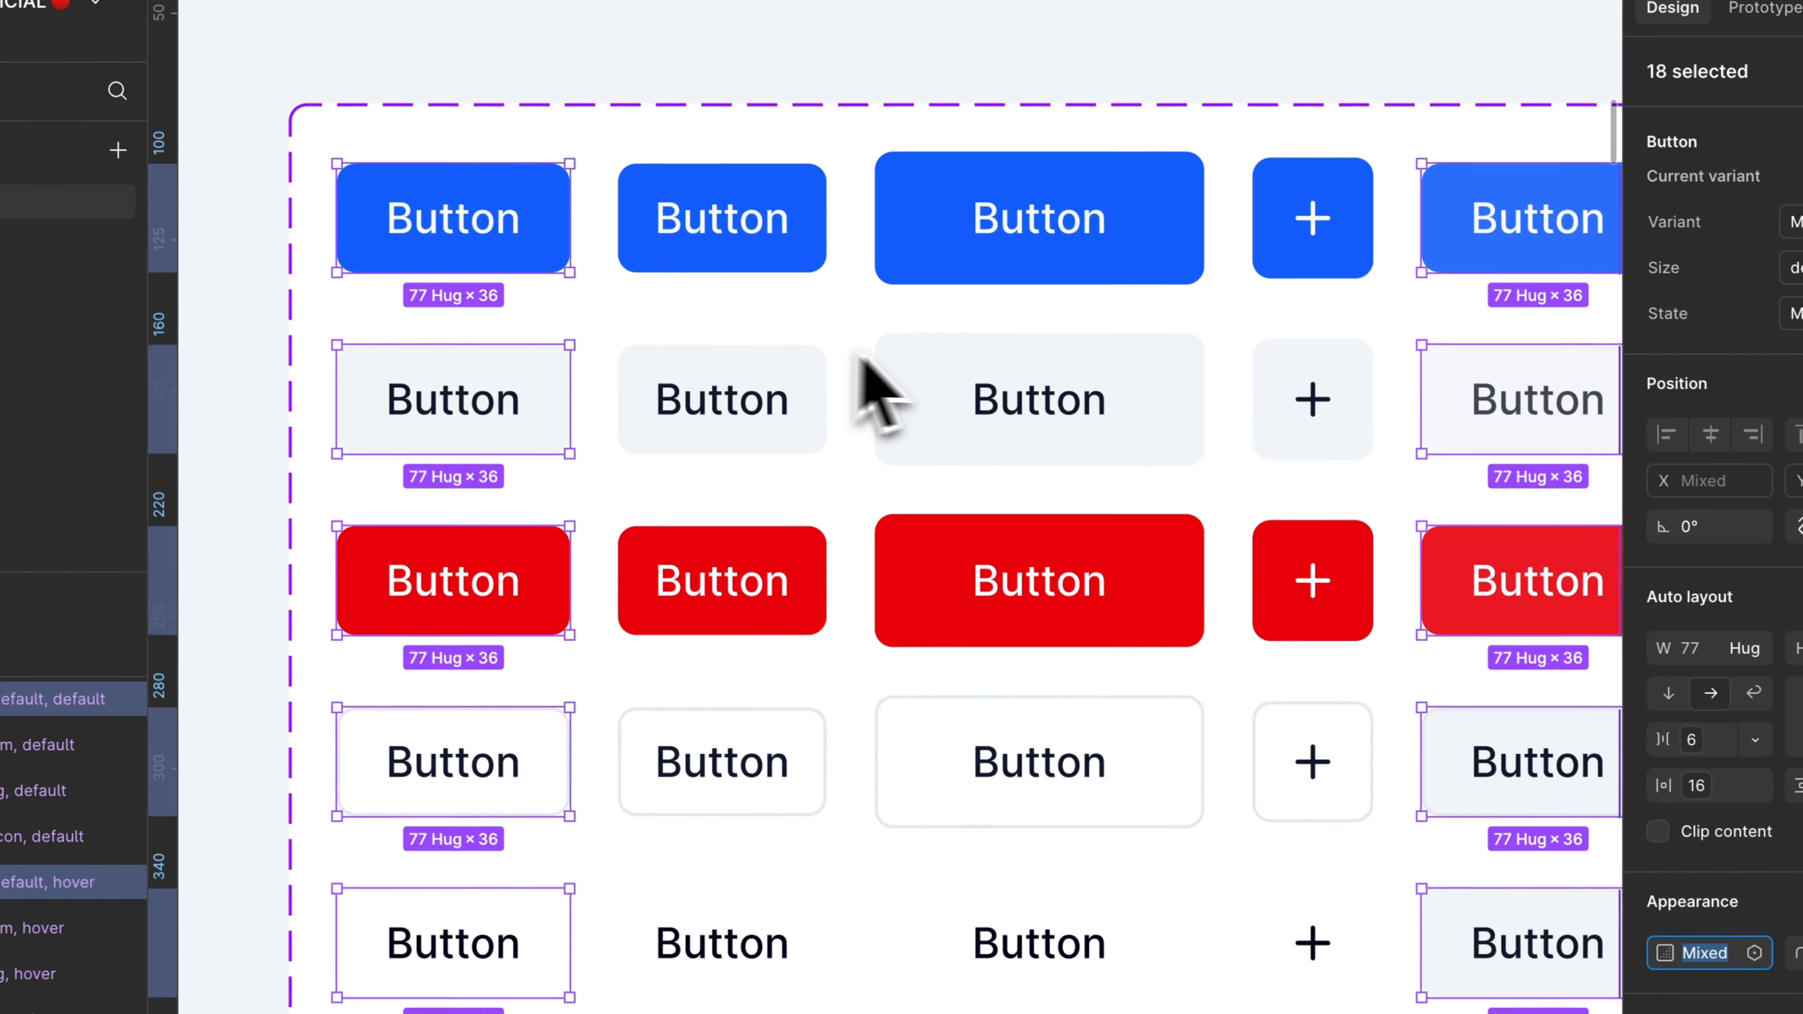
# Step: Compare the default button's computed padding in the browser with the horizontal padding of the selected variants in Figma
pyautogui.hotkey('ctrl', 'Right')
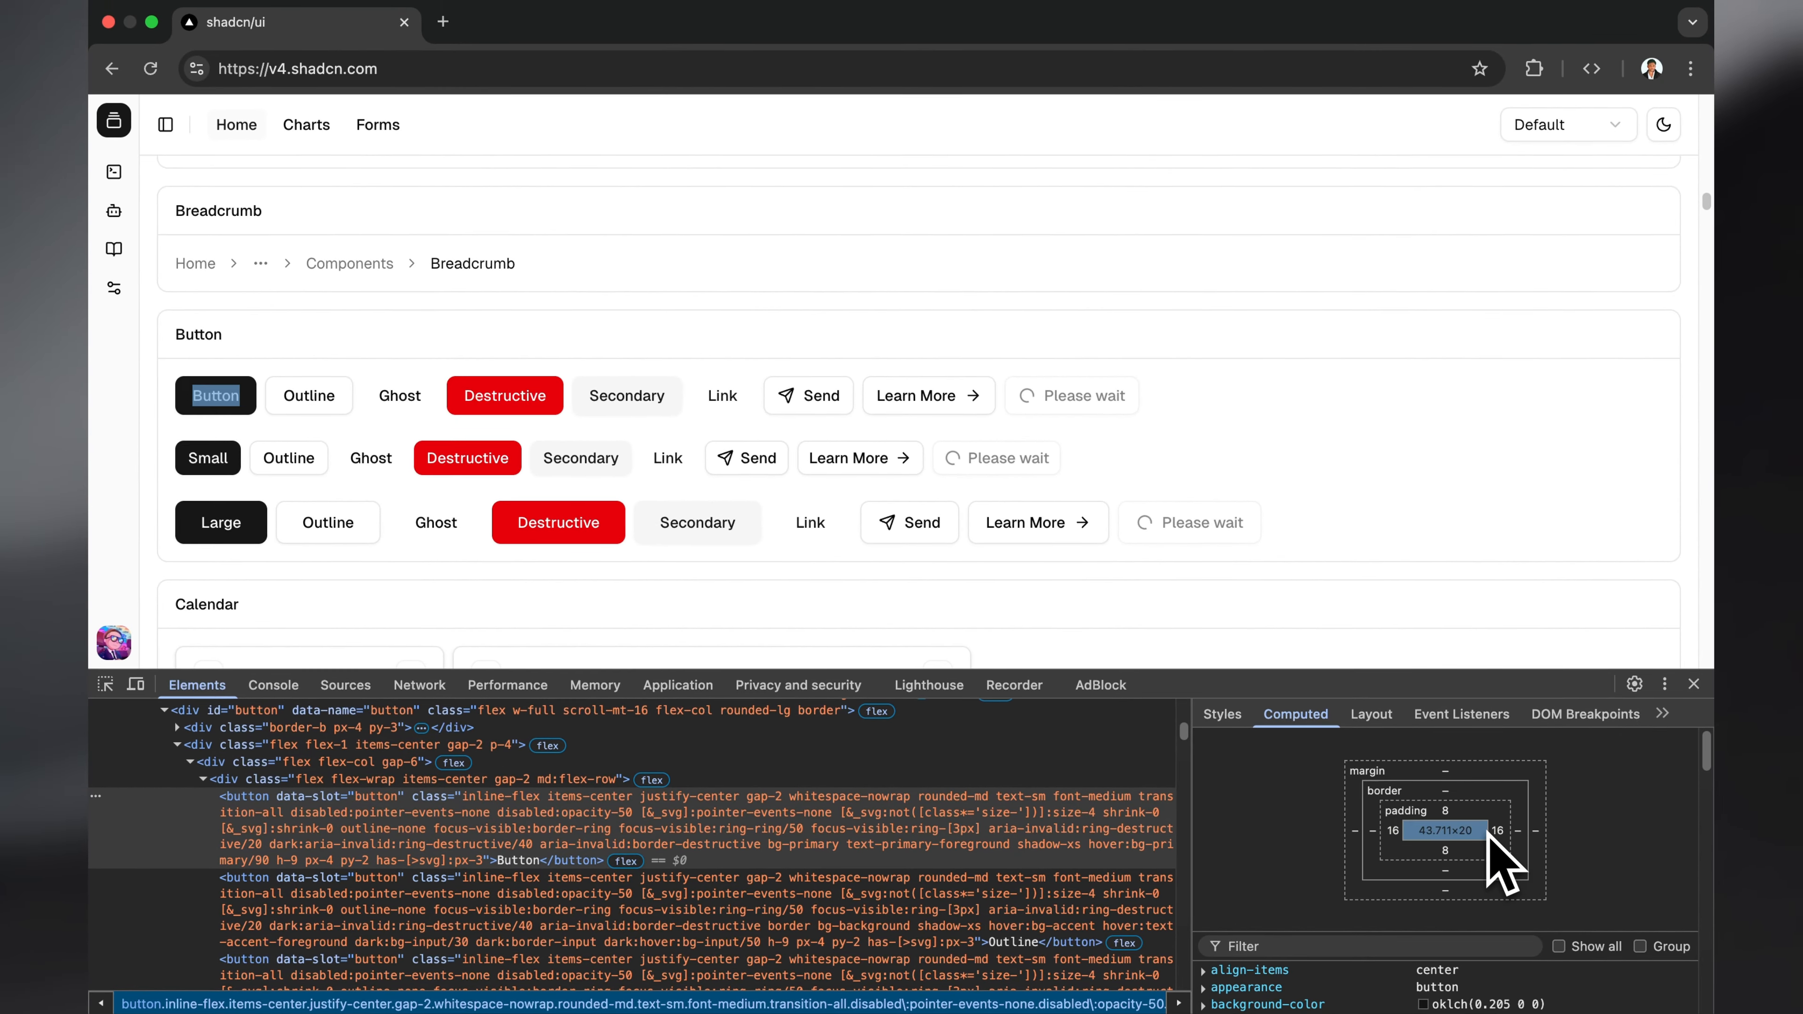
pyautogui.hotkey('ctrl', 'Left')
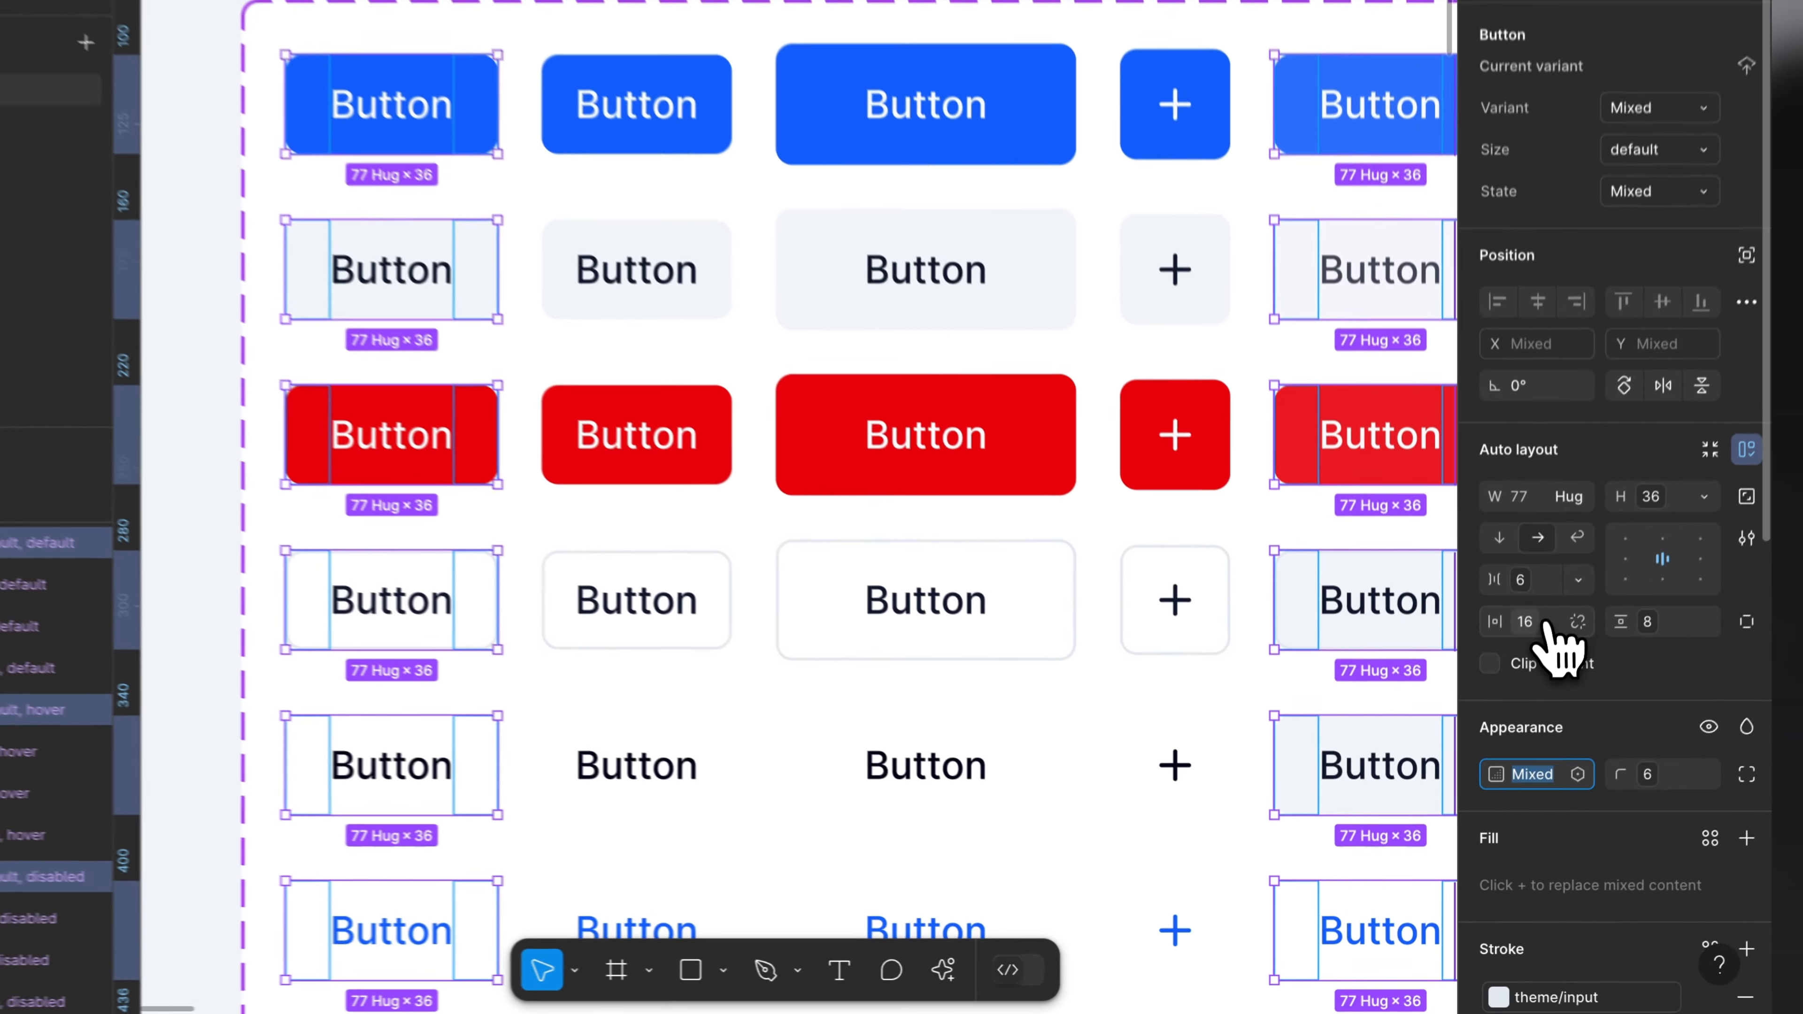
pyautogui.click(1527, 691)
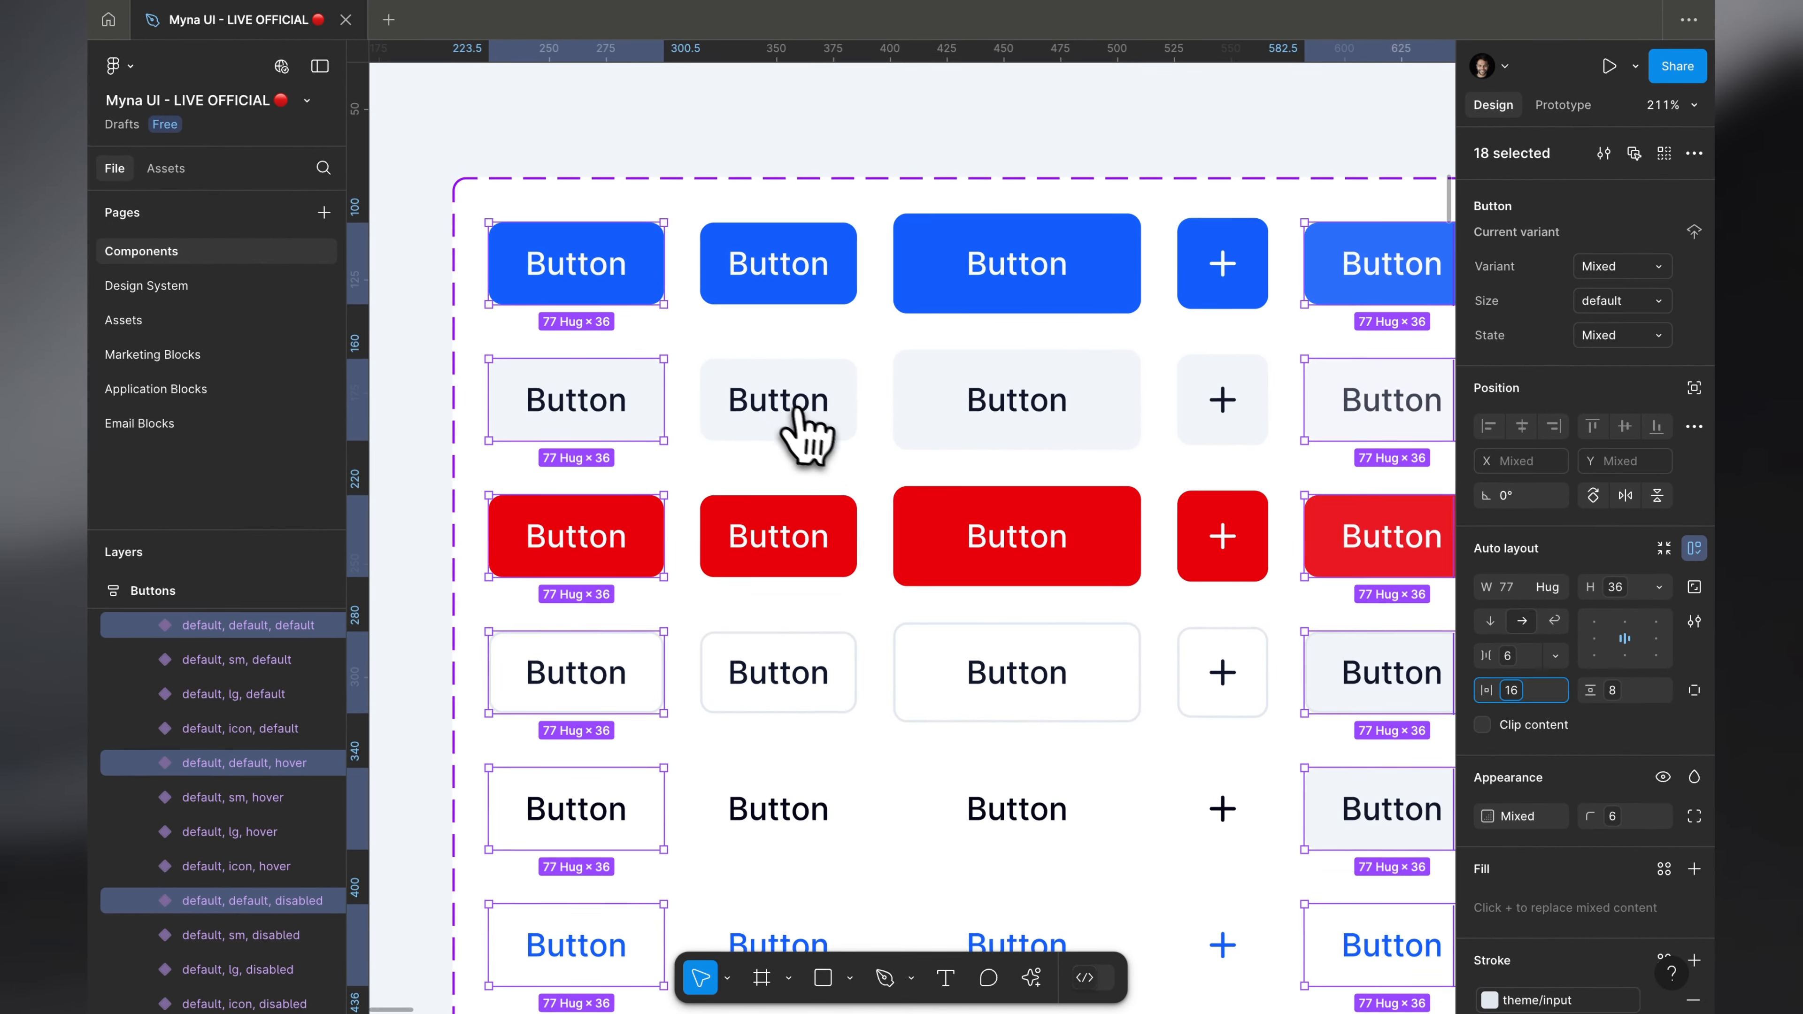
# Step: Inspect the Small button's computed size and padding on the shadcn/ui page in the browser and return to Figma
pyautogui.hotkey('ctrl', 'Right')
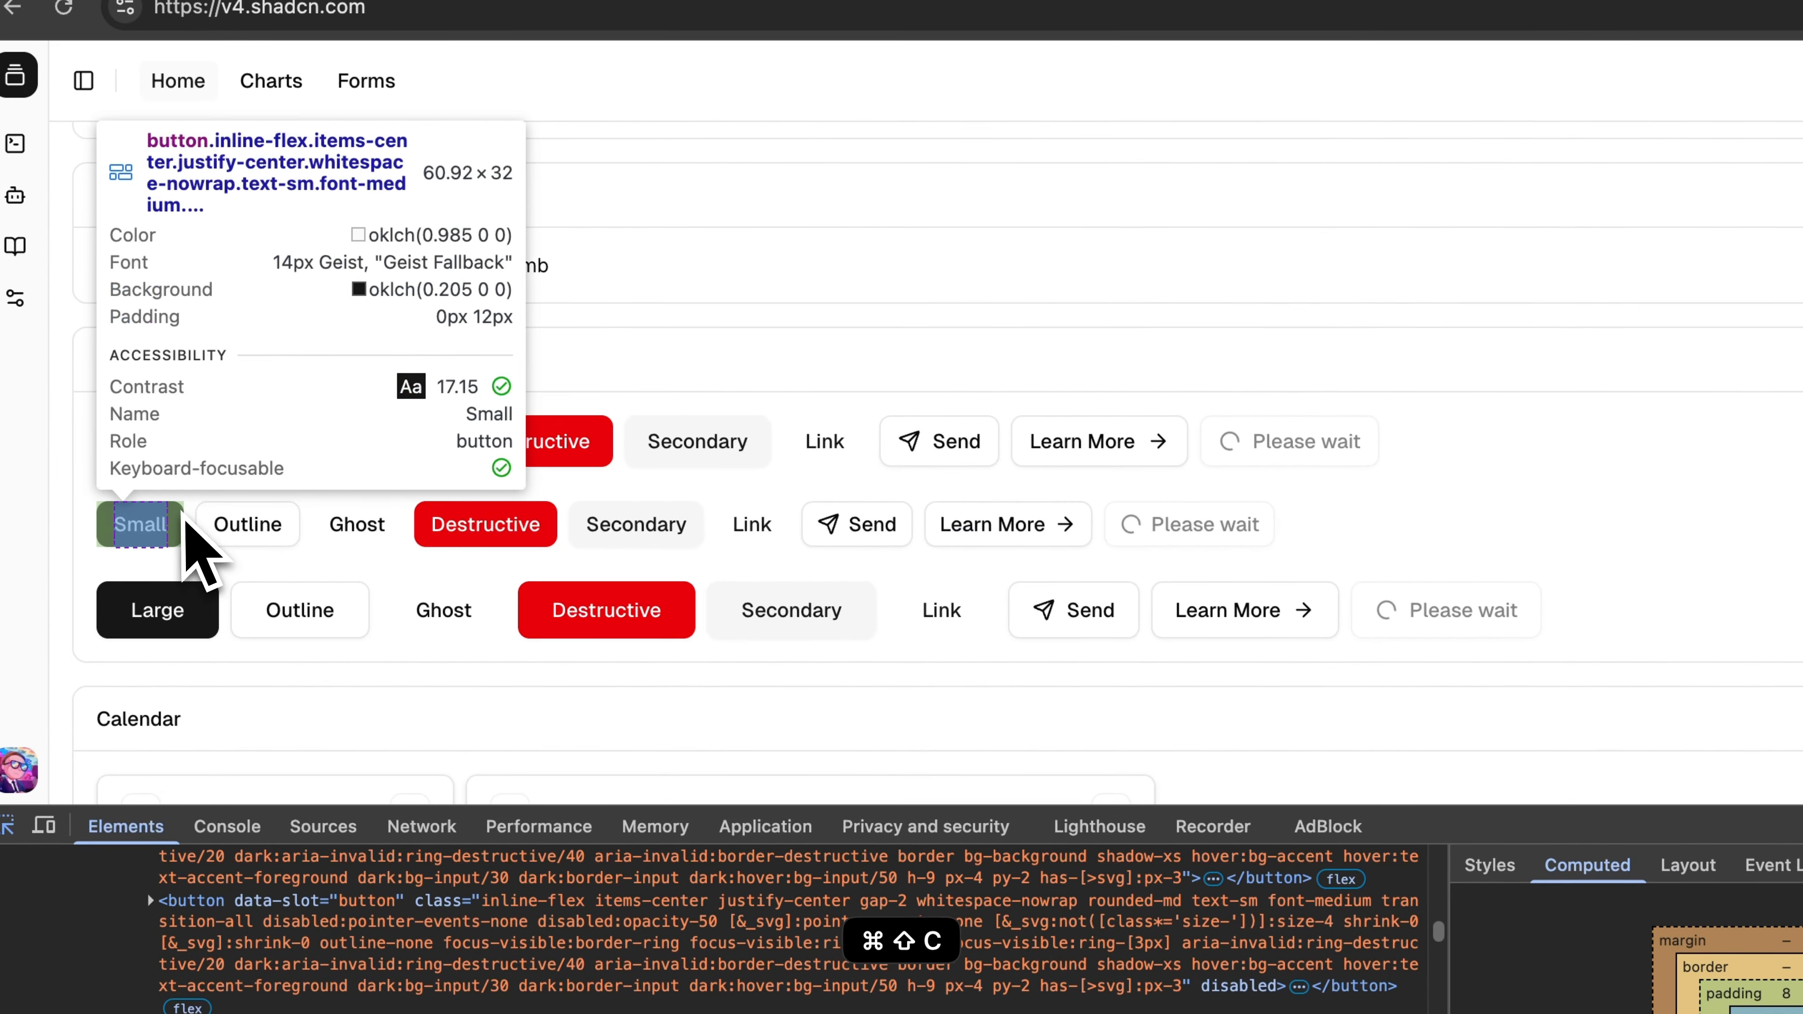
pyautogui.click(179, 526)
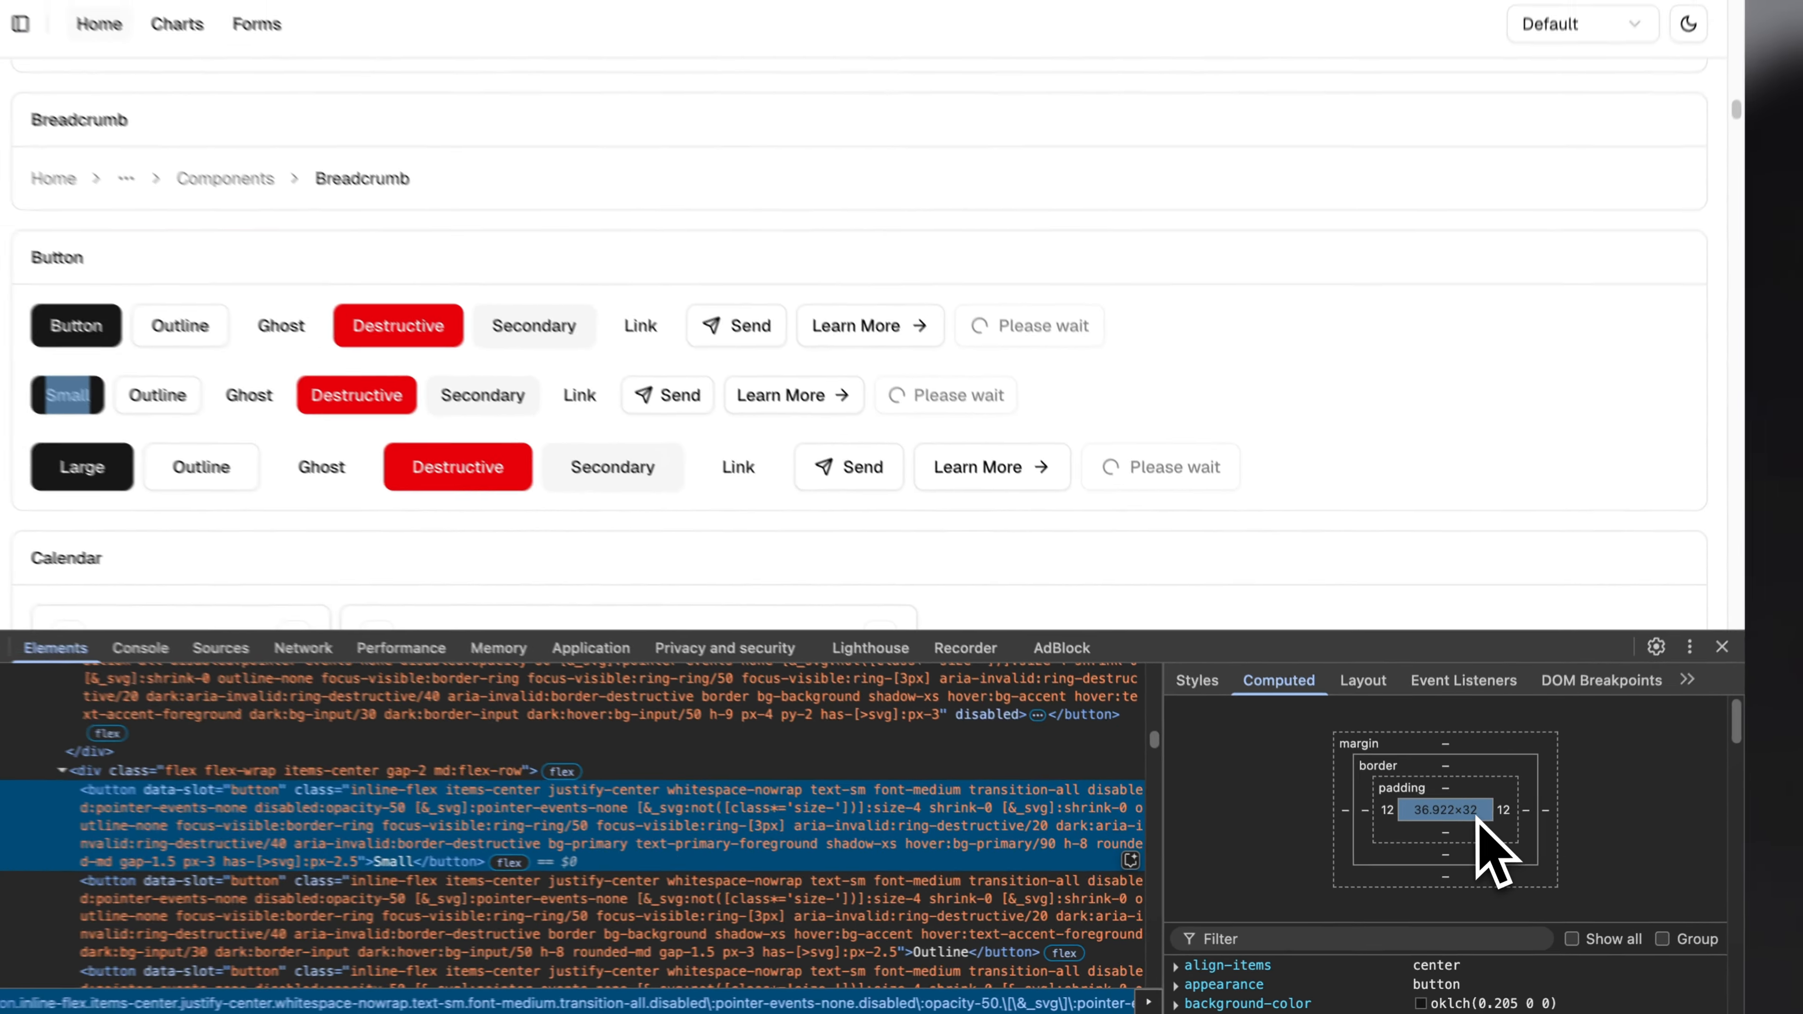
pyautogui.hotkey('ctrl', 'Left')
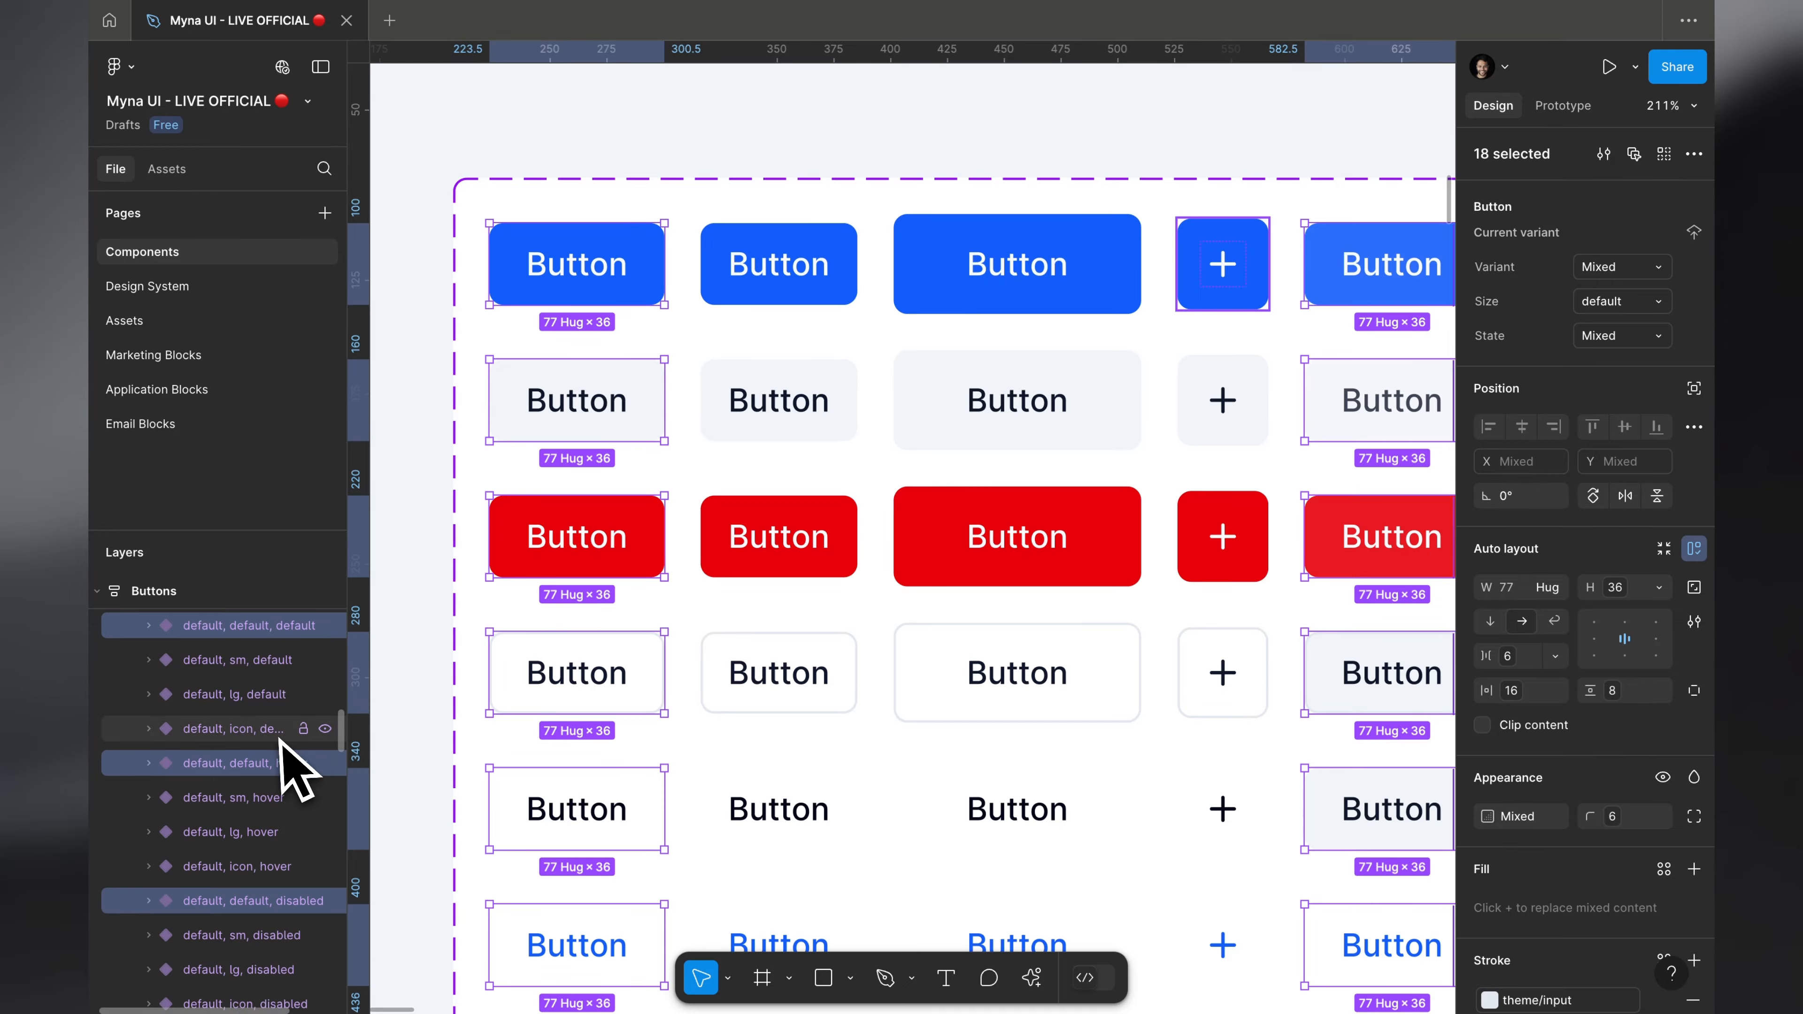
# Step: Select all the small-size button variants across the default, hover and disabled states of the component set
pyautogui.scroll(-5, 710, 355)
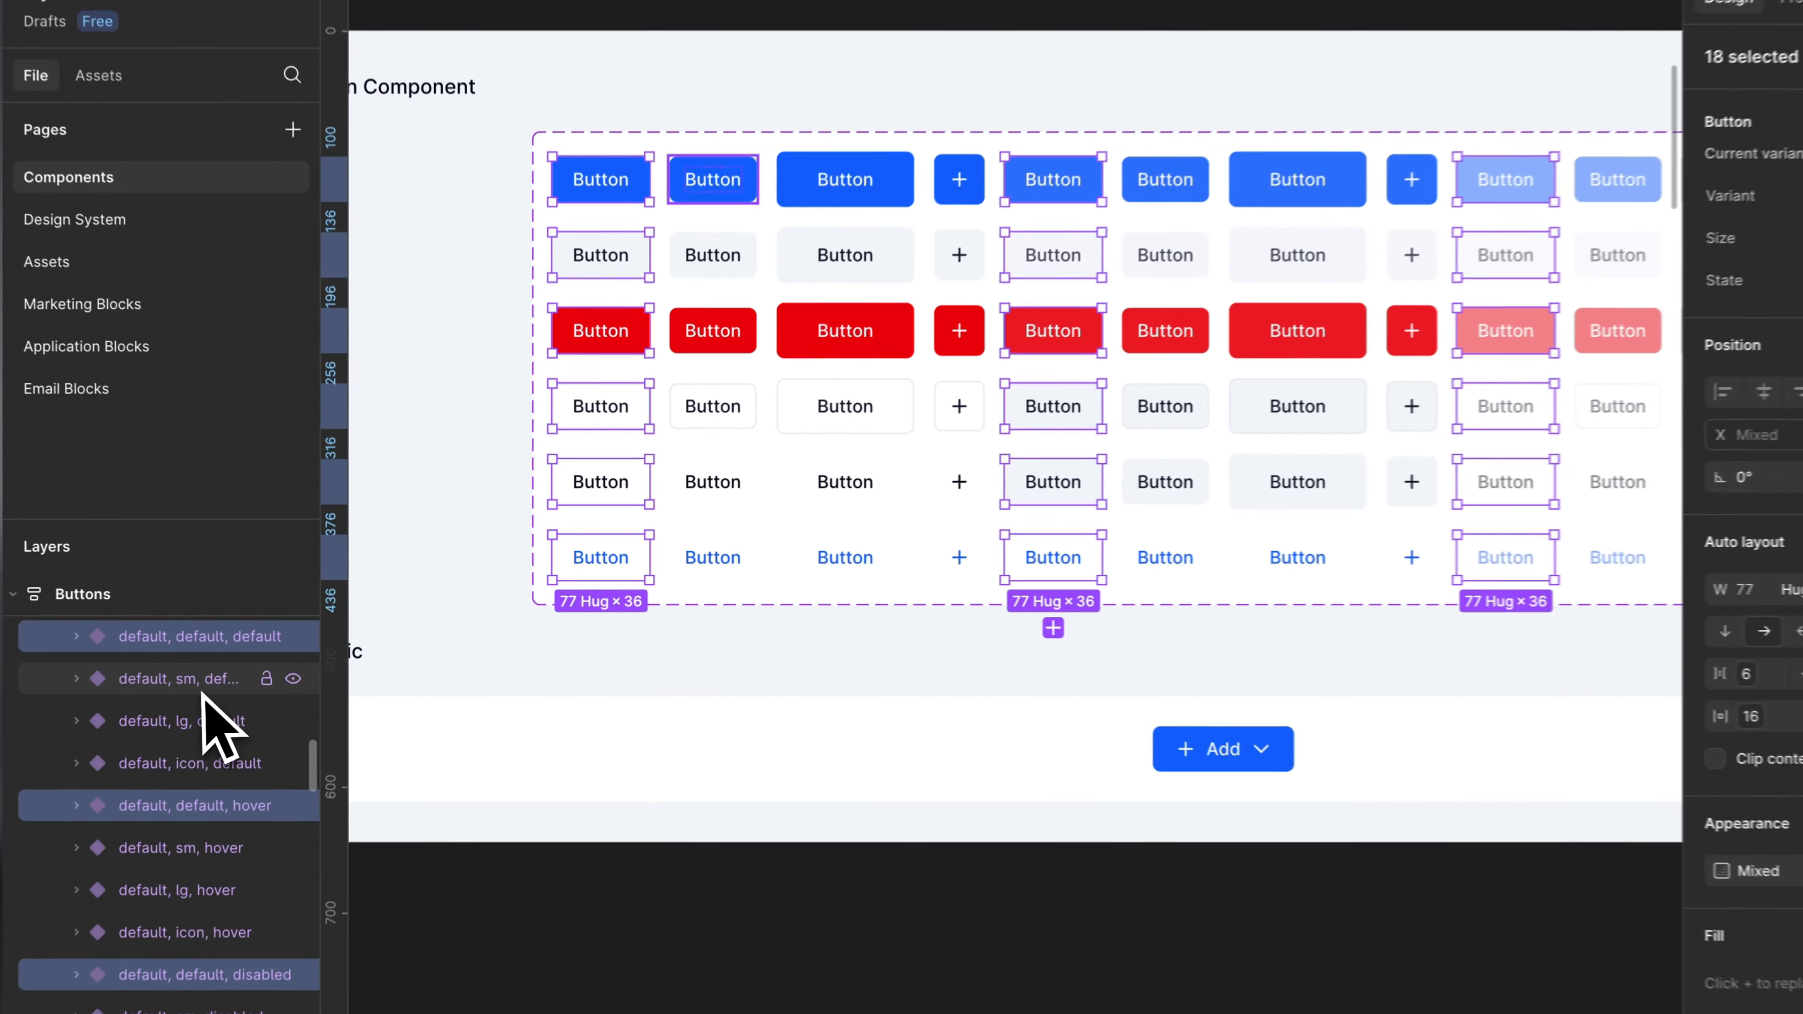
pyautogui.click(241, 659)
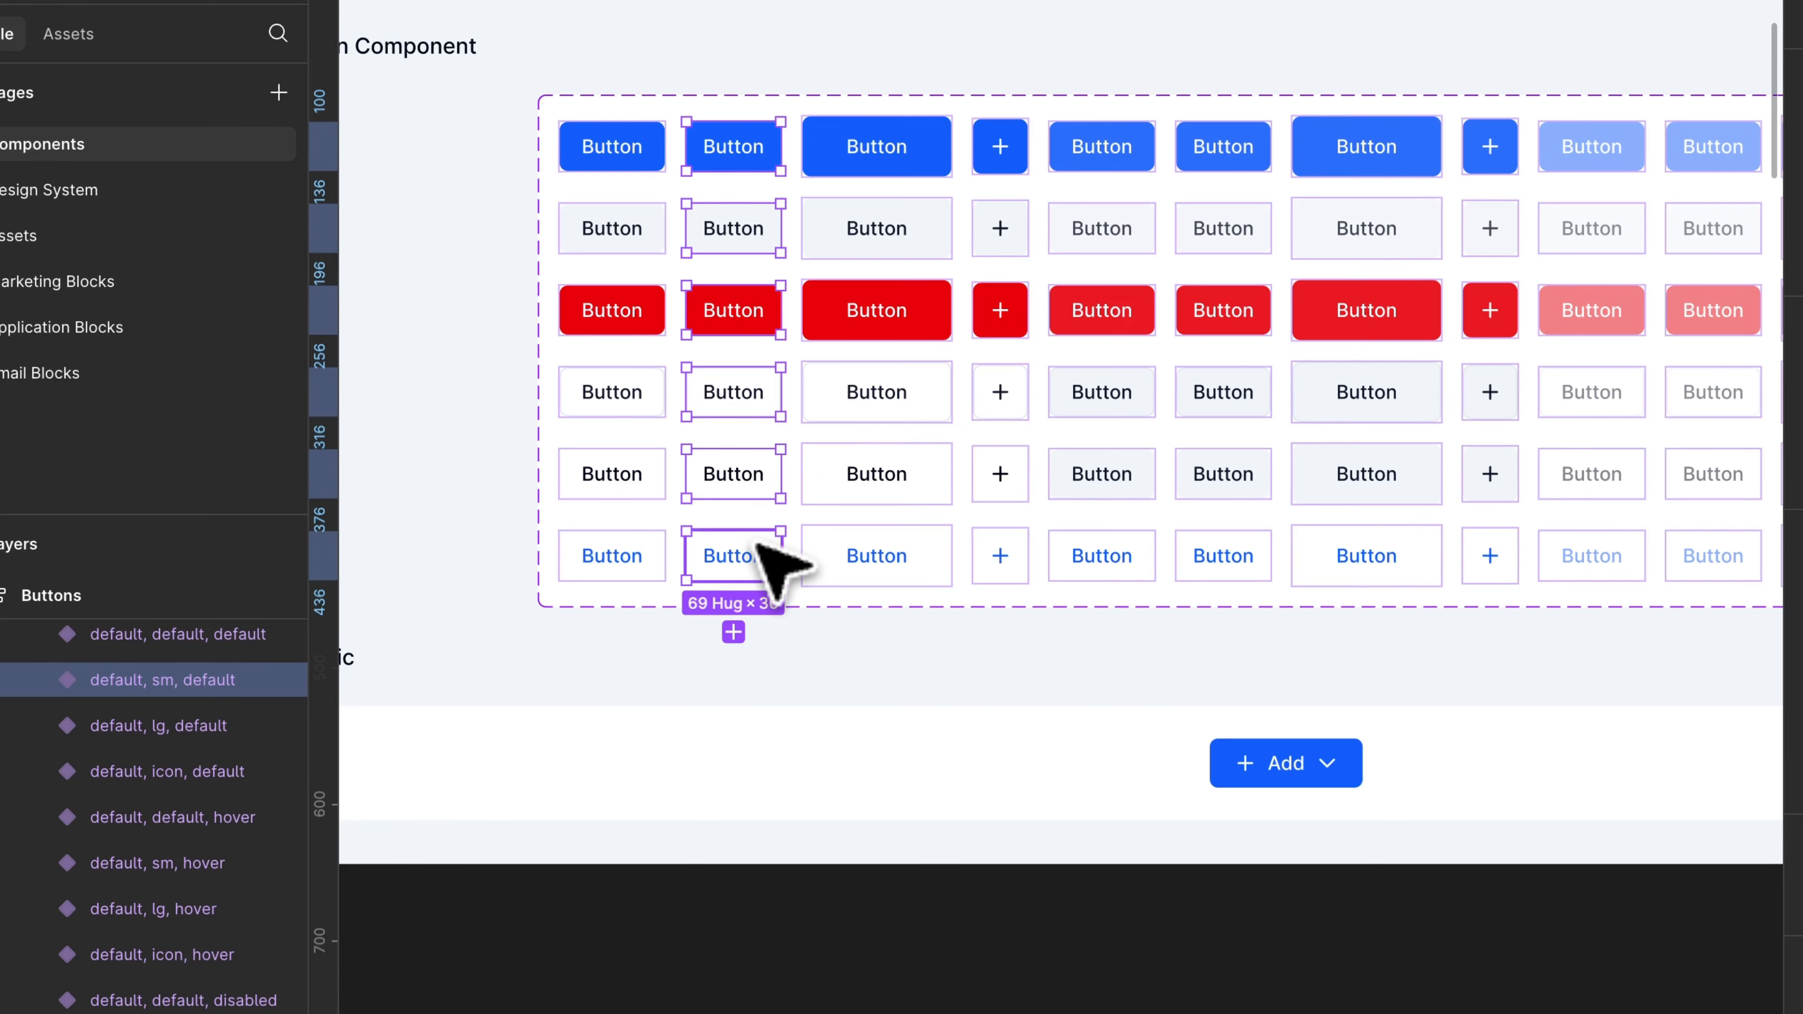
pyautogui.hscroll(2, 758, 544)
pyautogui.keyDown('shift'); pyautogui.click(1090, 188); pyautogui.keyUp('shift')
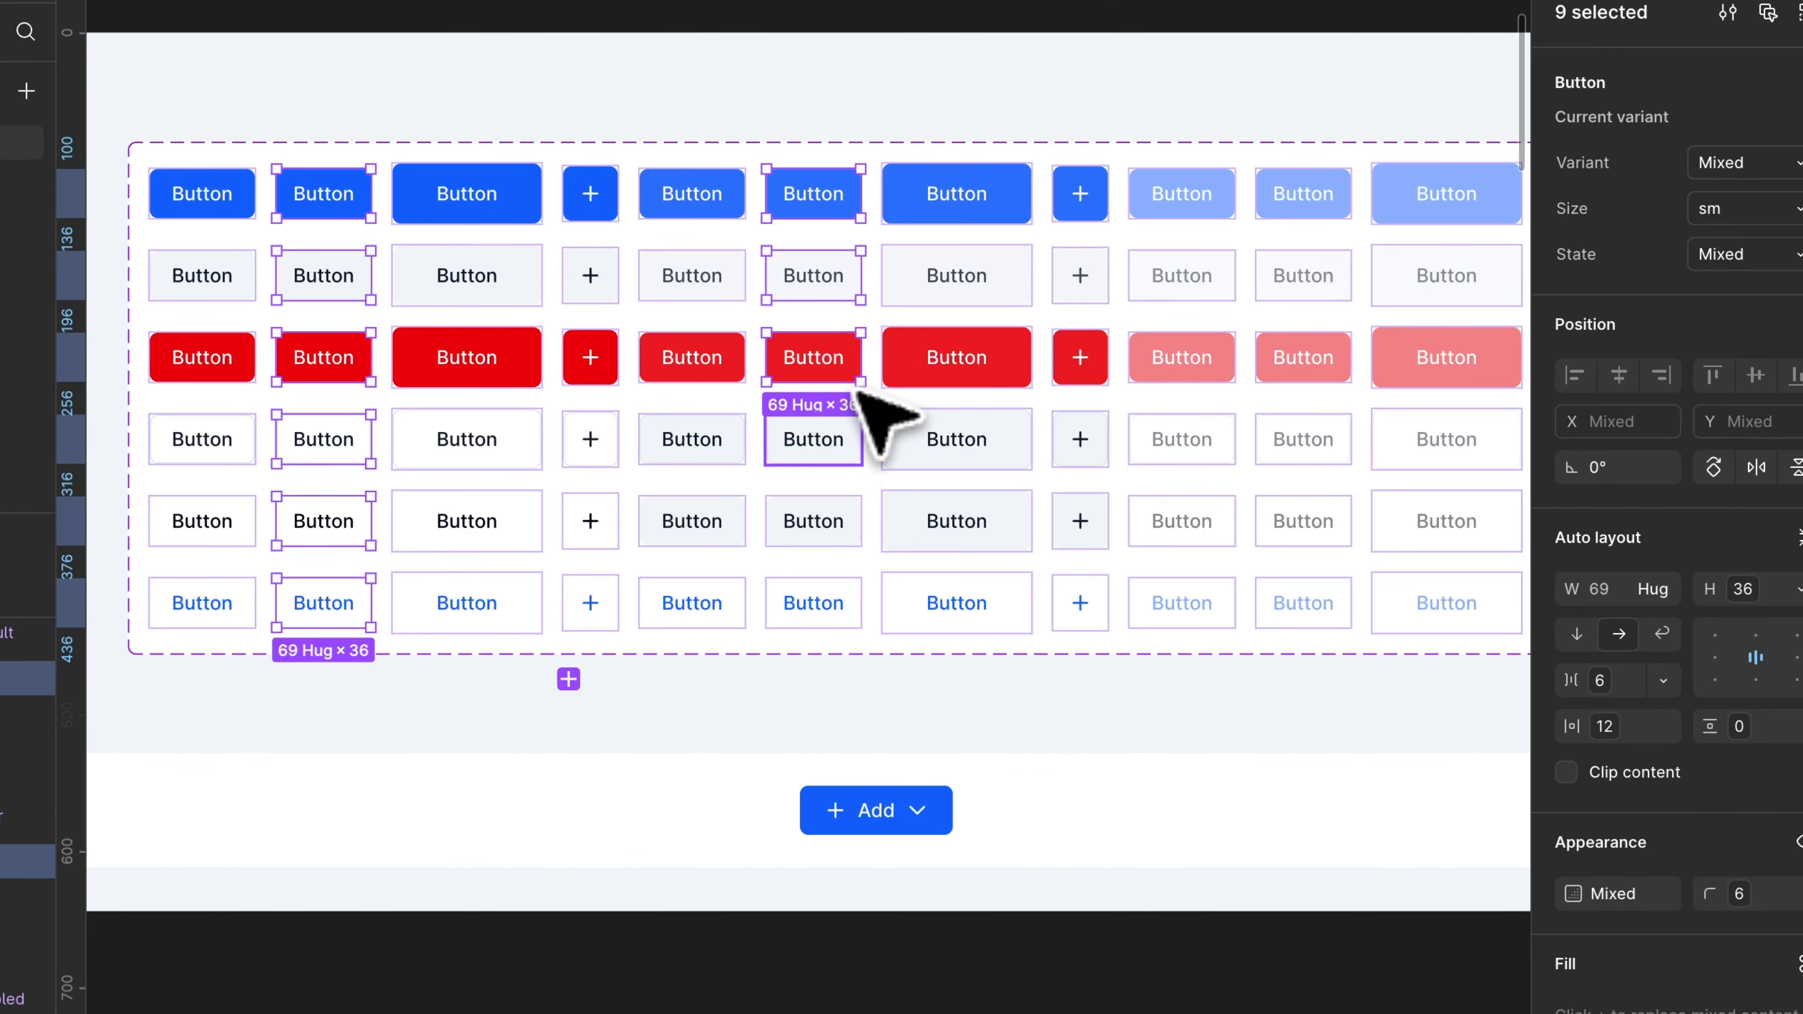
pyautogui.keyDown('shift'); pyautogui.click(846, 593); pyautogui.keyUp('shift')
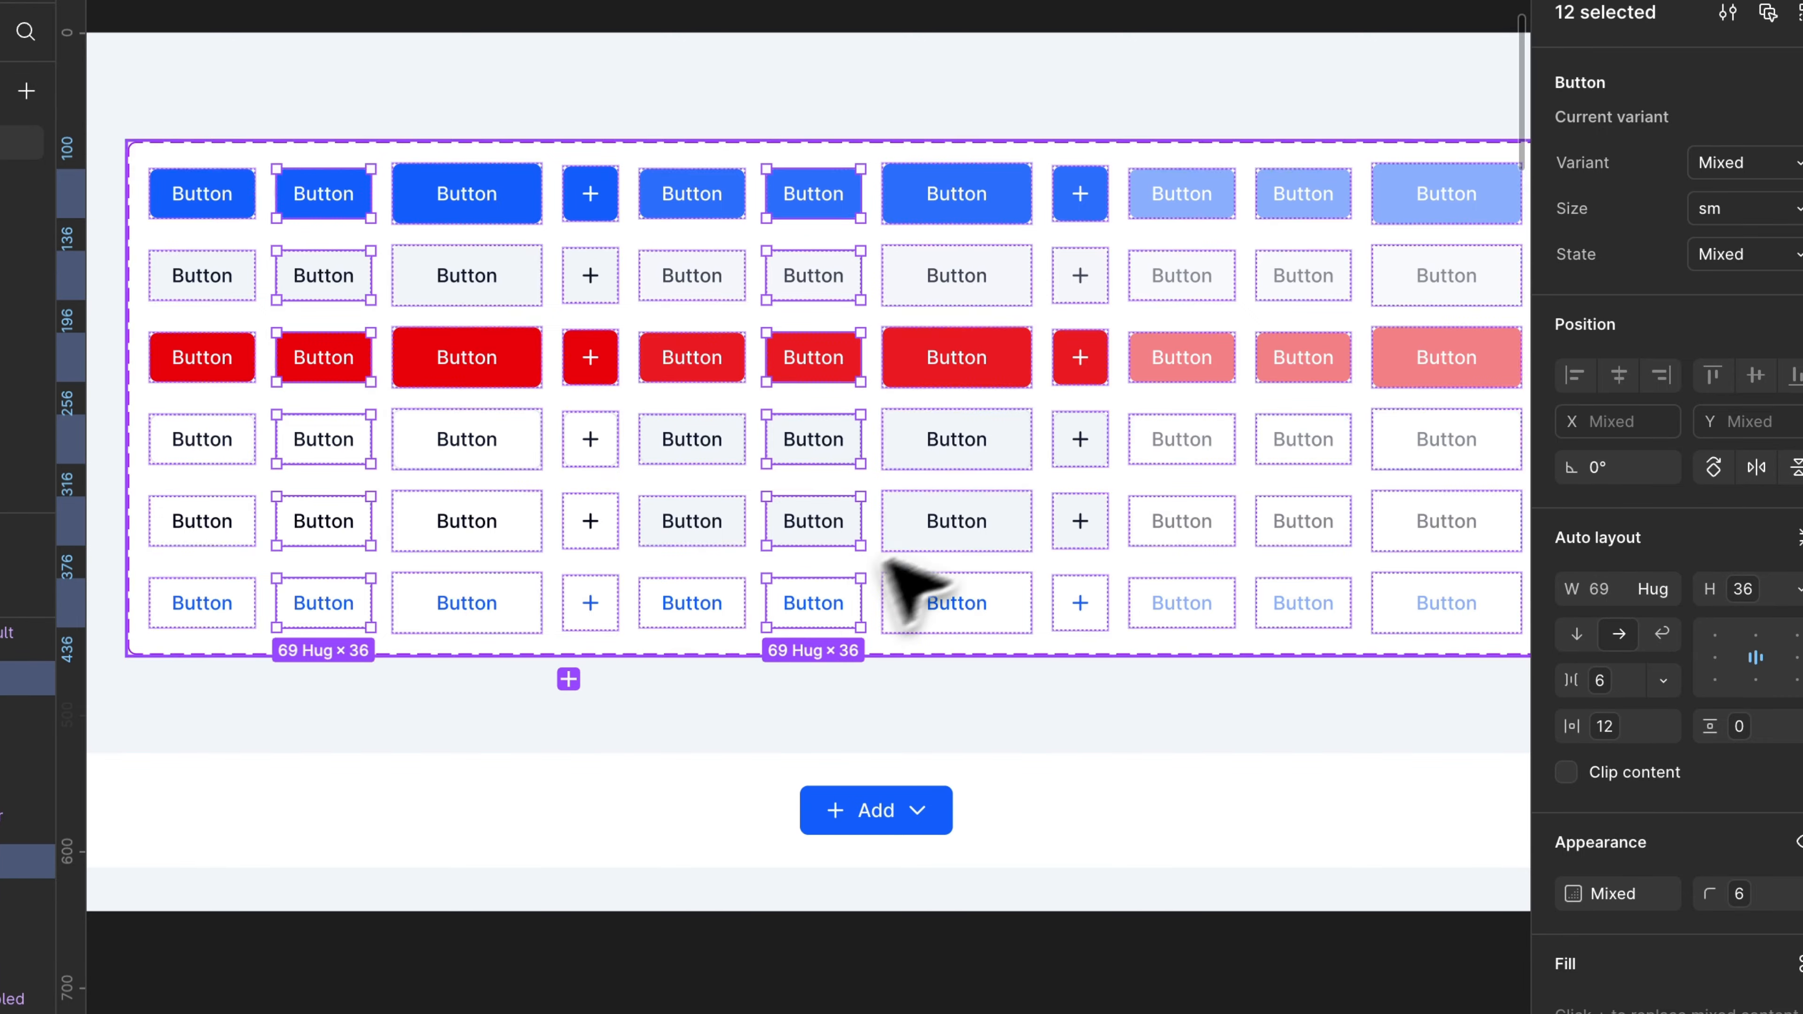
pyautogui.keyDown('shift'); pyautogui.click(1344, 193); pyautogui.keyUp('shift')
pyautogui.keyDown('shift'); pyautogui.click(1324, 362); pyautogui.keyUp('shift')
pyautogui.keyDown('shift'); pyautogui.click(1326, 444); pyautogui.keyUp('shift')
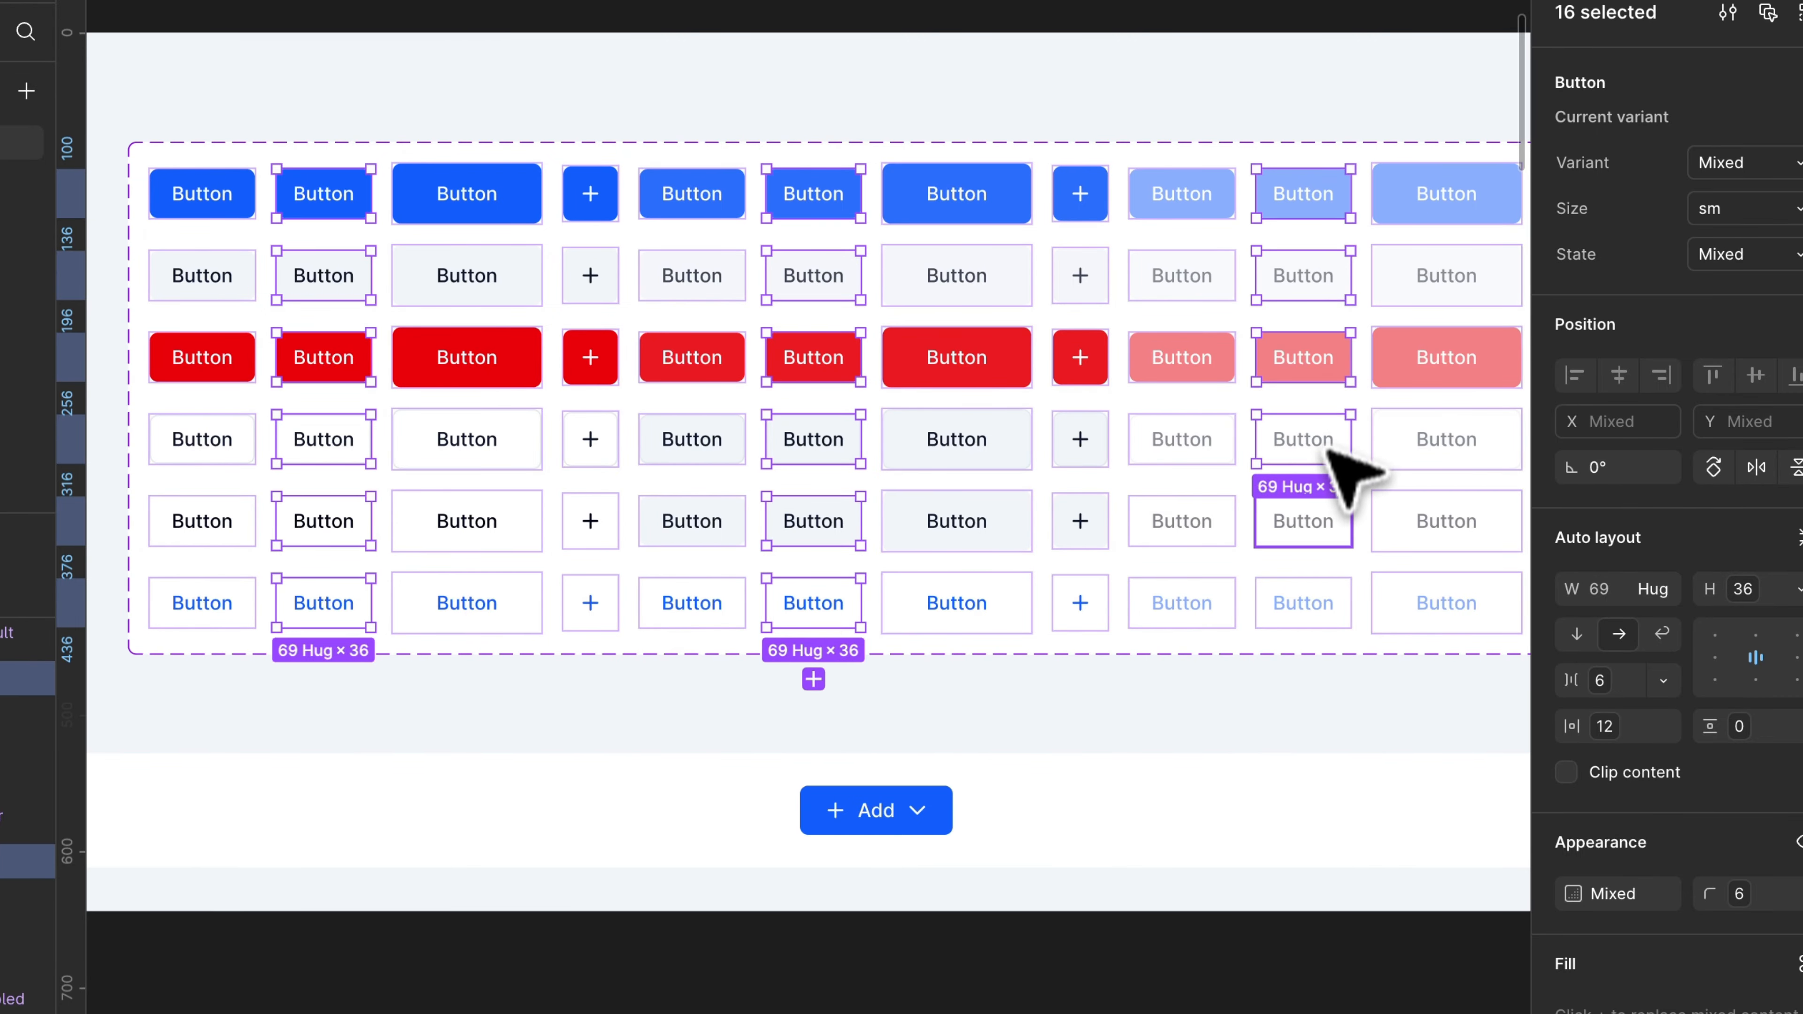
# Step: Check the Small button's computed size in the browser and apply the variable 8 (32) as the height of the selected small variants
pyautogui.scroll(-5, 1345, 600)
pyautogui.scroll(5, 1348, 624)
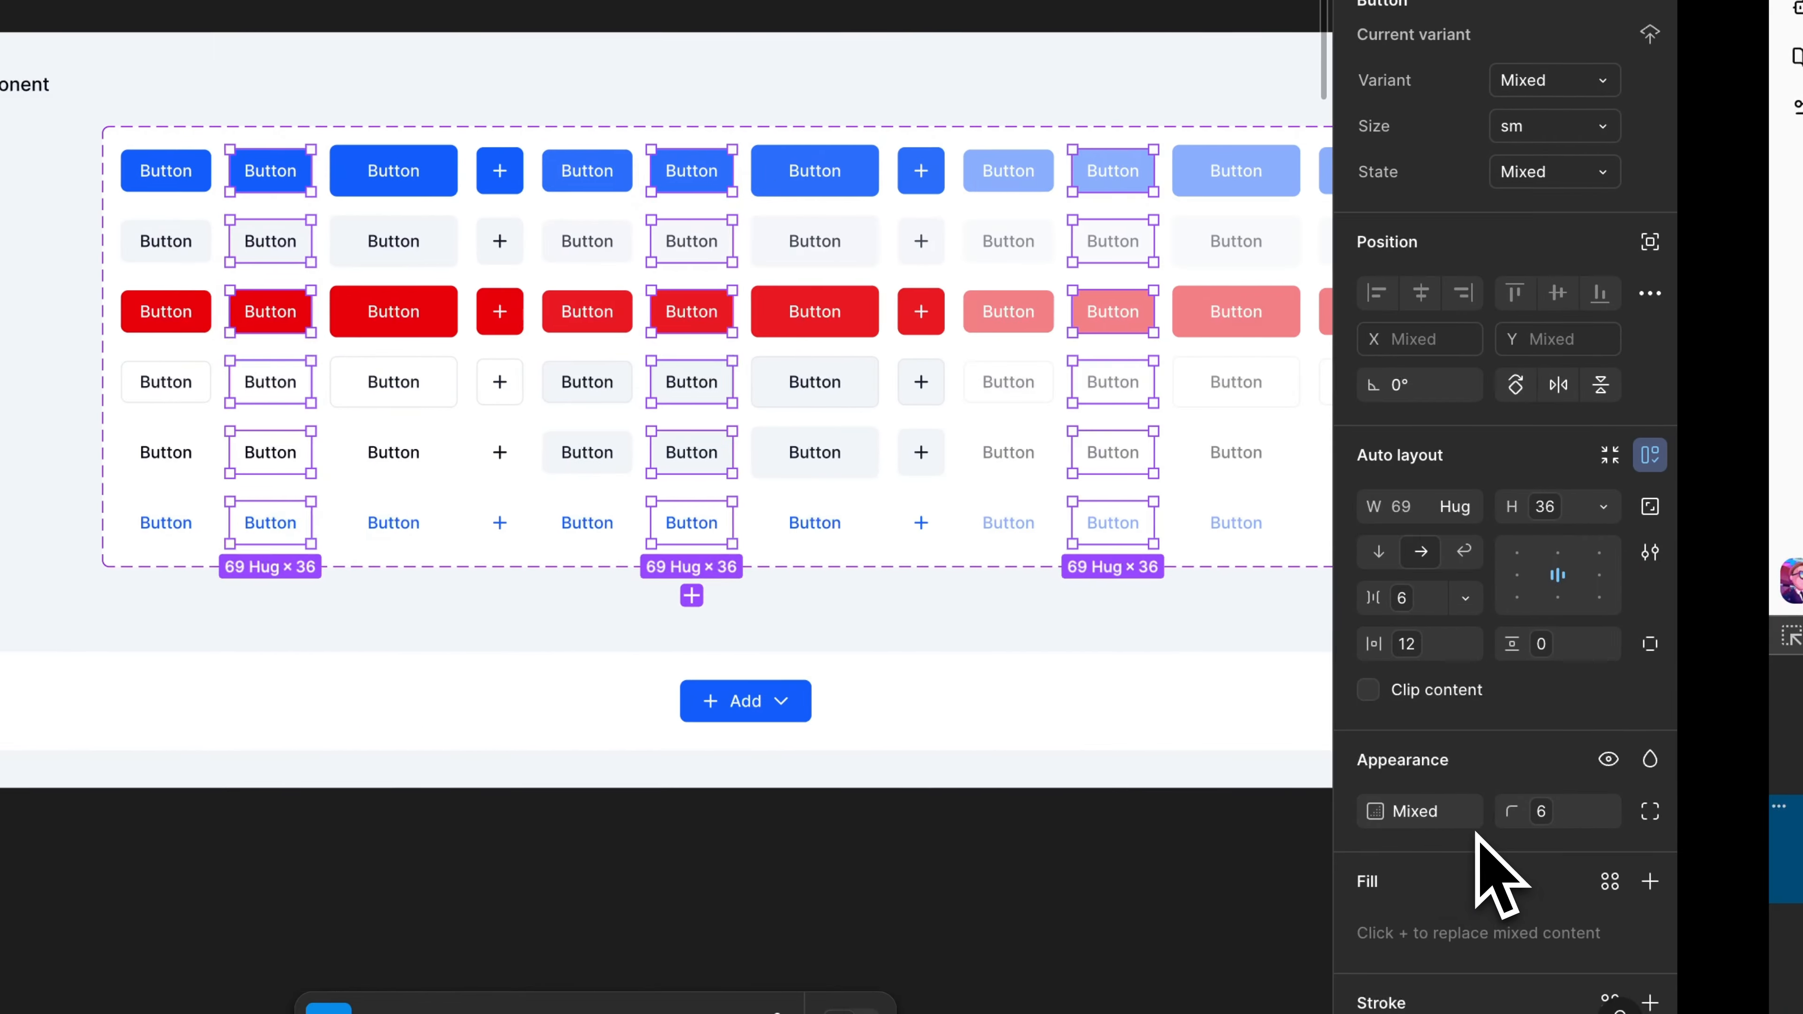
pyautogui.click(1544, 506)
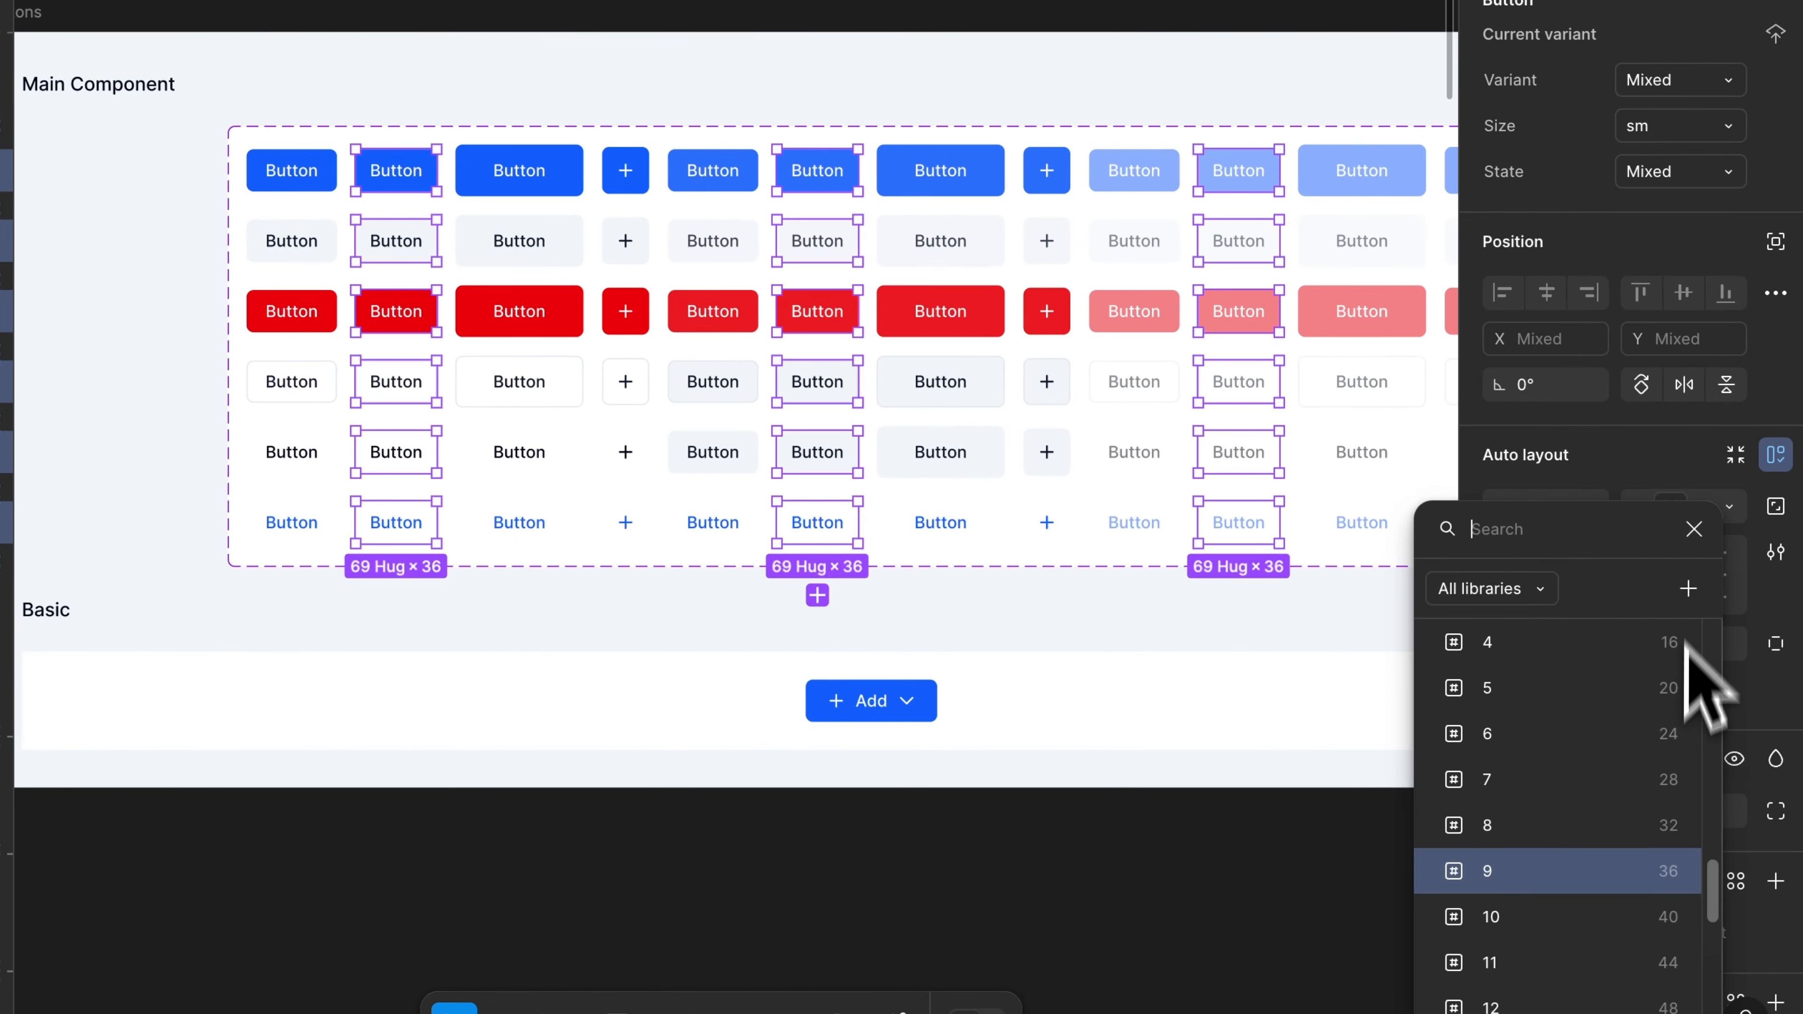
pyautogui.click(1589, 827)
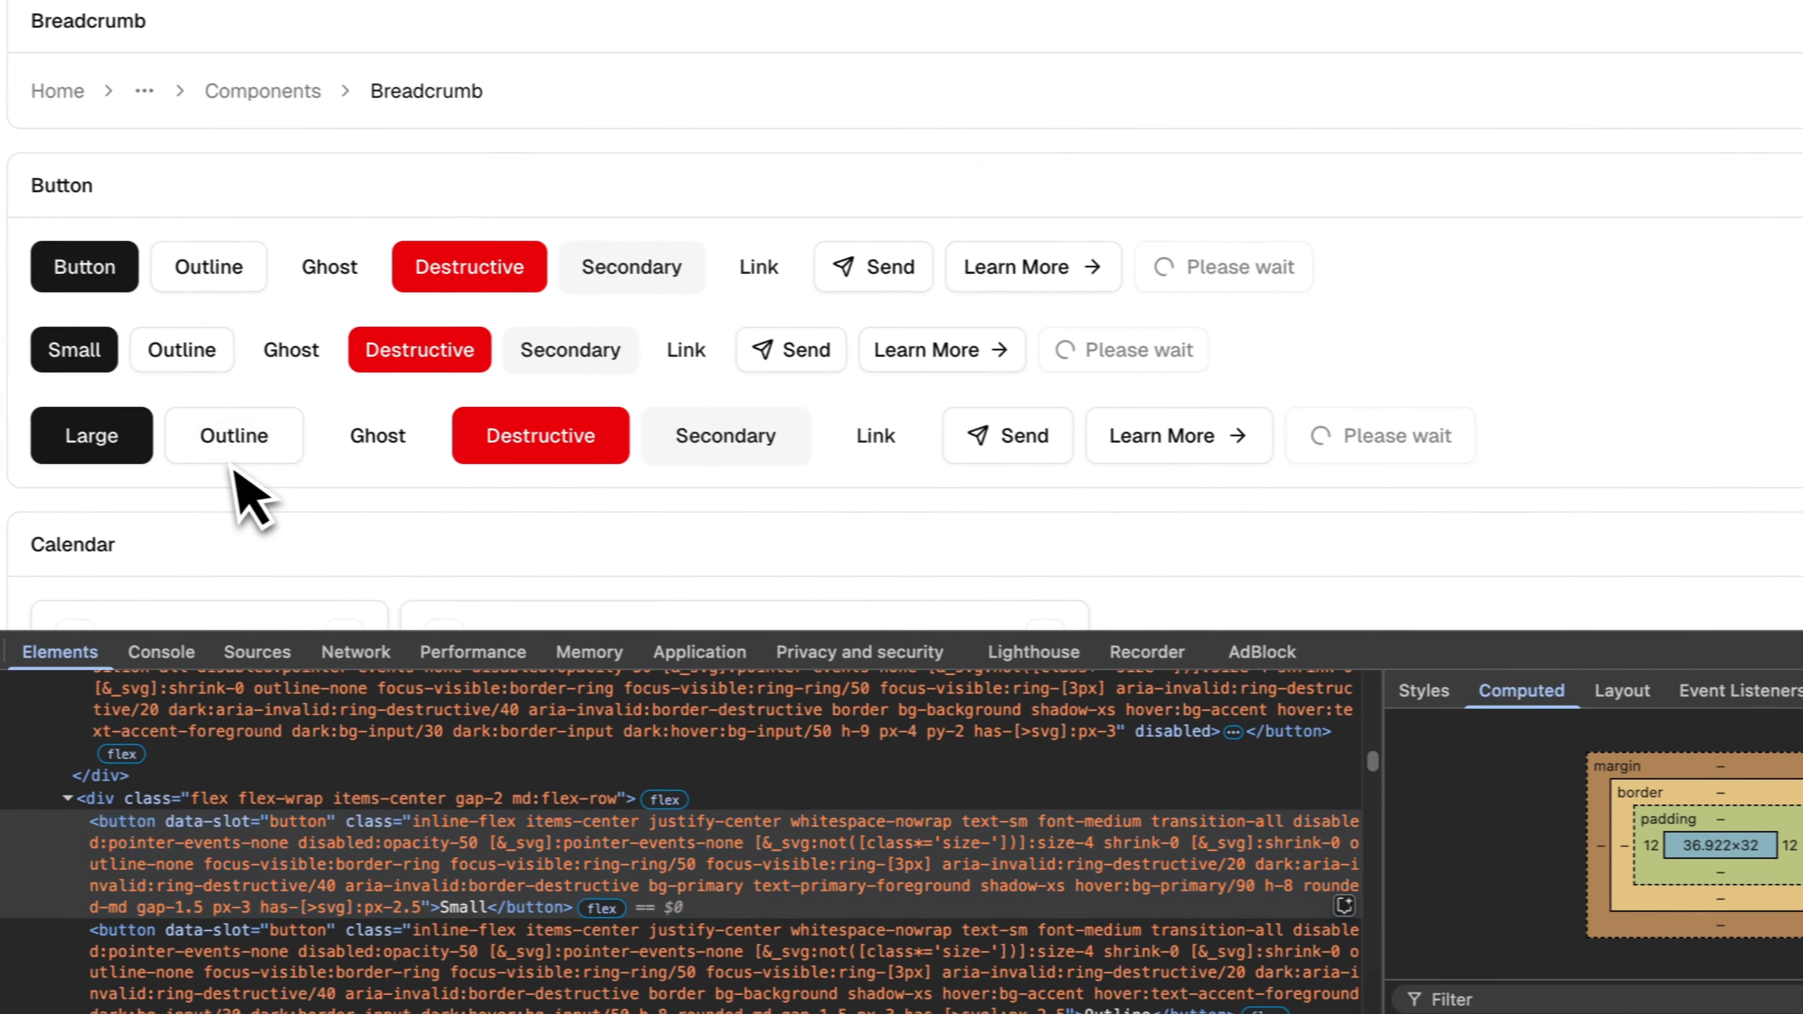
# Step: Inspect the Large button's computed size on the shadcn/ui page and select all the large-size button variants in Figma
pyautogui.press('super+shift+c')
pyautogui.click(181, 436)
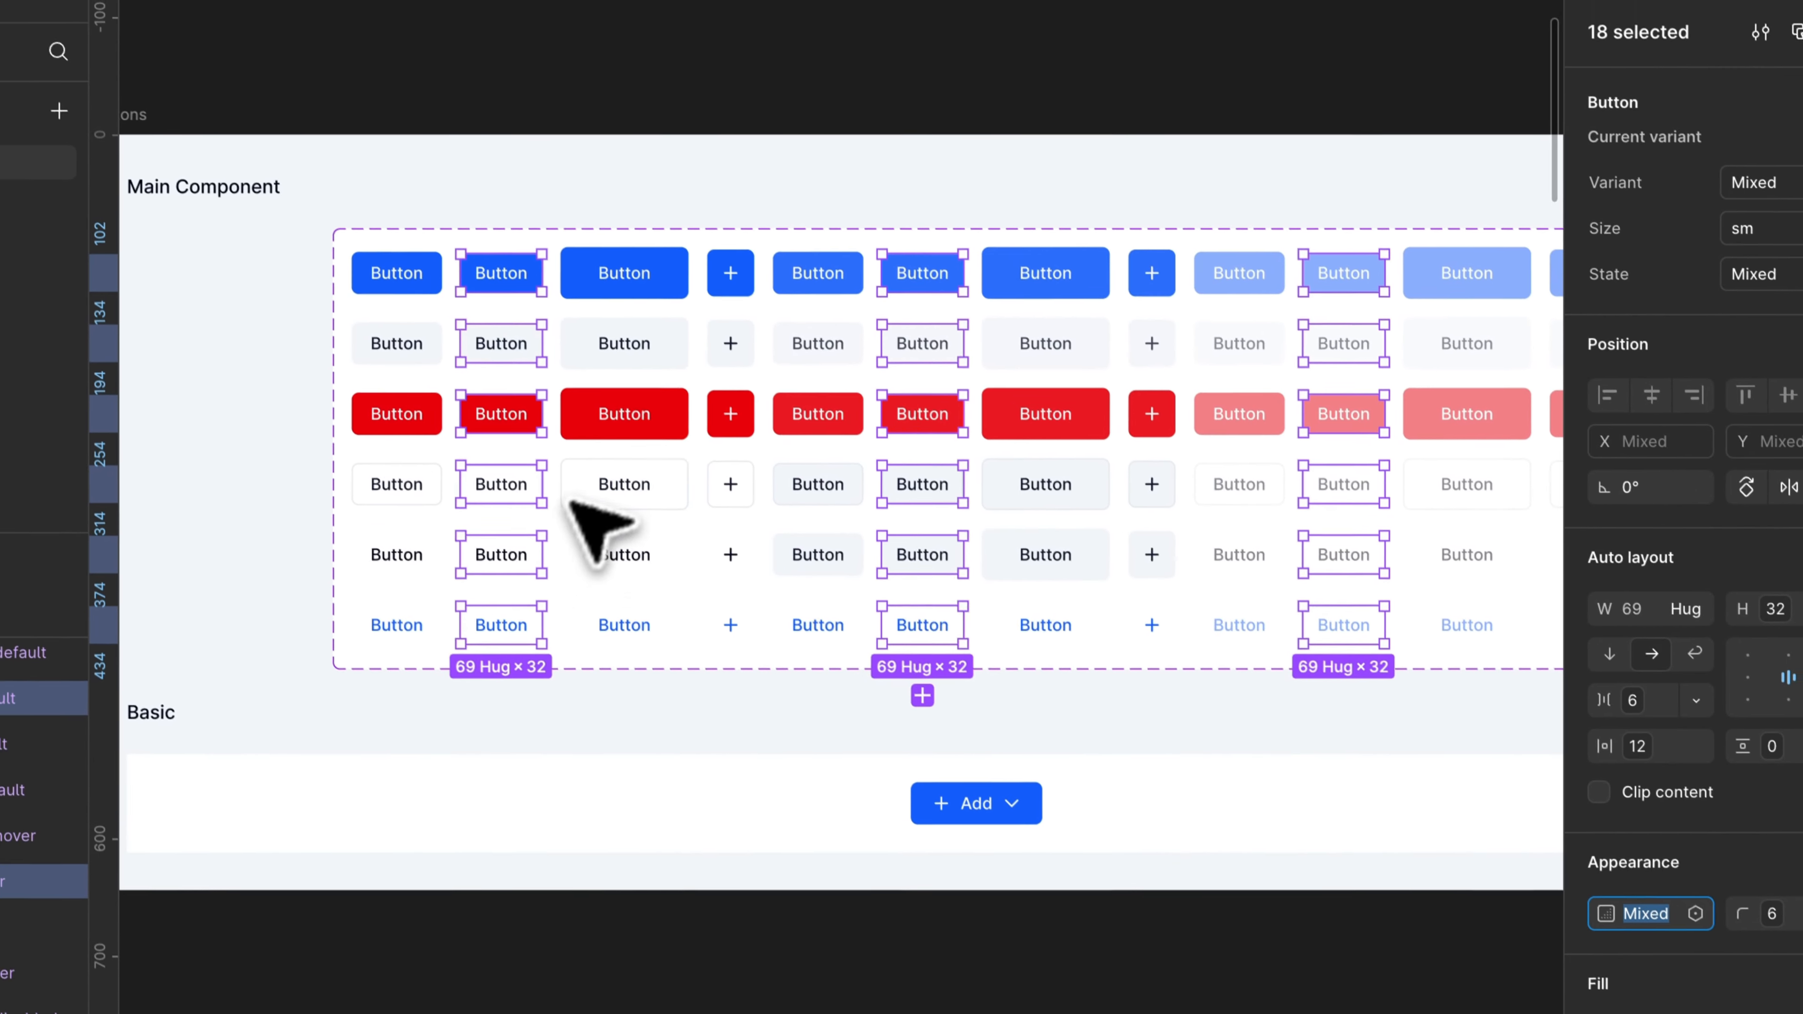
pyautogui.click(692, 295)
pyautogui.keyDown('shift'); pyautogui.click(692, 367); pyautogui.keyUp('shift')
pyautogui.keyDown('shift'); pyautogui.click(696, 436); pyautogui.keyUp('shift')
pyautogui.keyDown('shift'); pyautogui.click(692, 508); pyautogui.keyUp('shift')
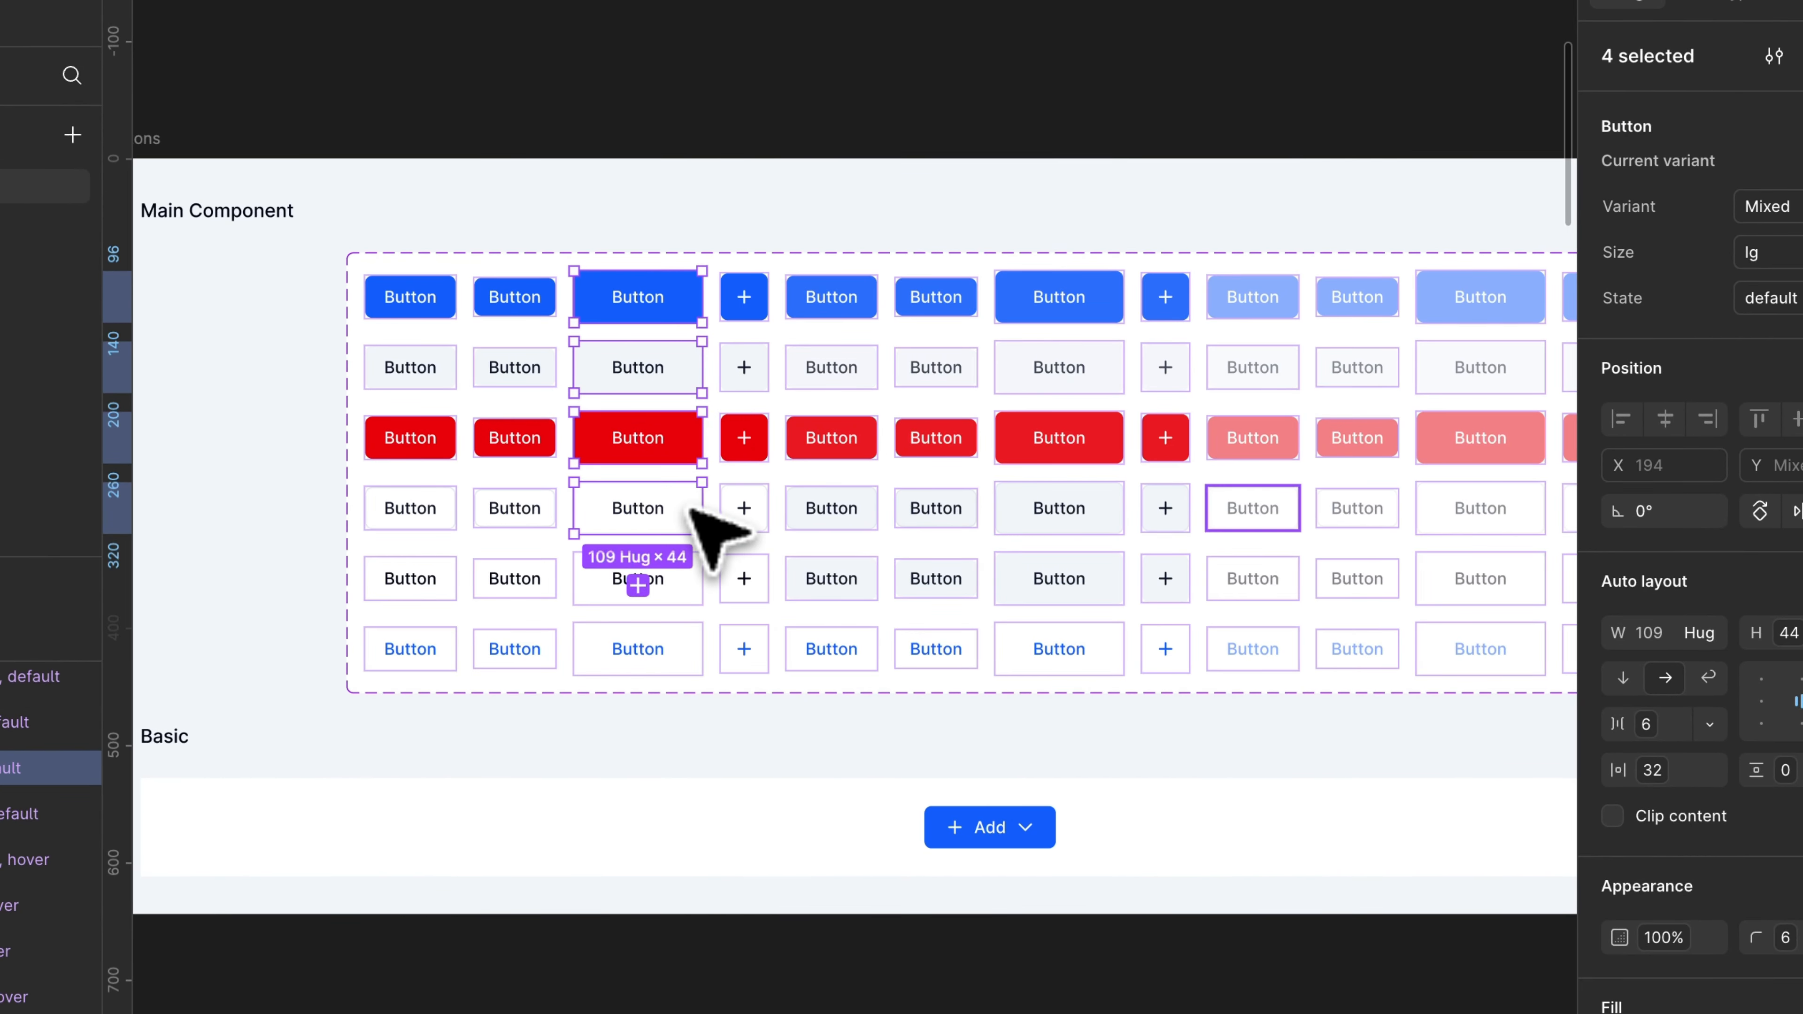
pyautogui.hscroll(4, 685, 643)
pyautogui.scroll(1, 685, 642)
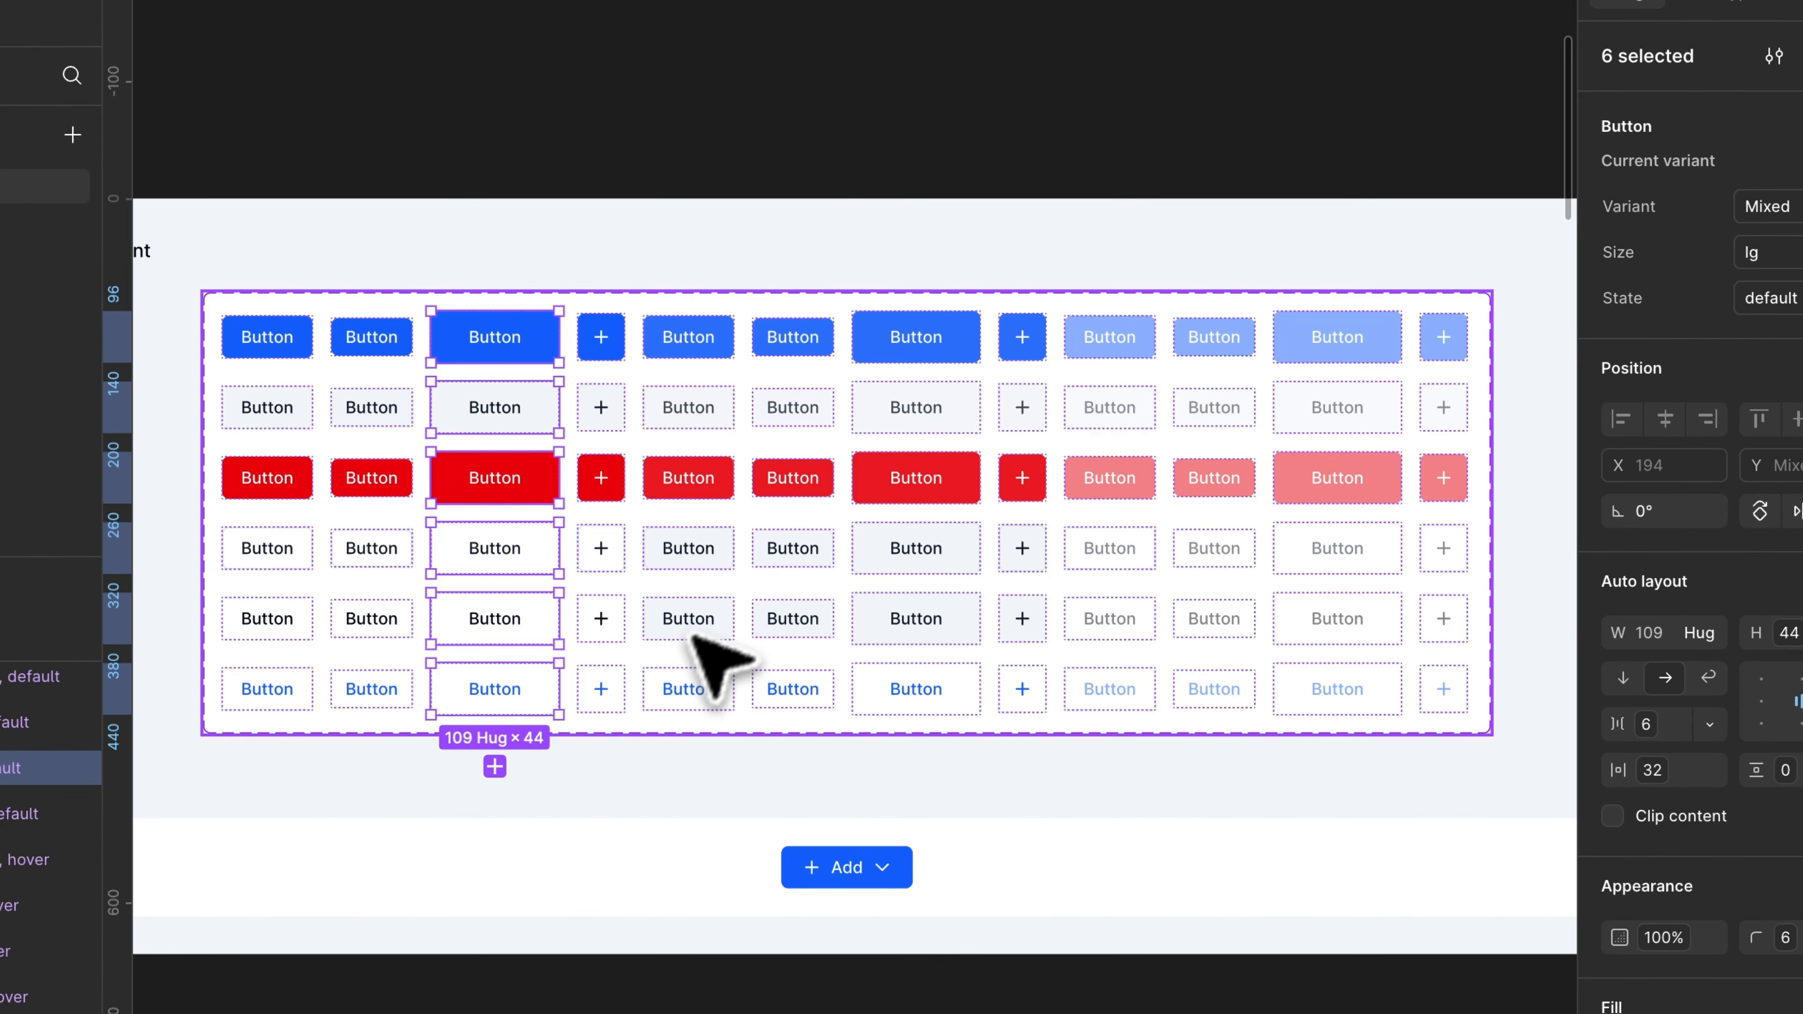
pyautogui.keyDown('shift'); pyautogui.click(951, 333); pyautogui.keyUp('shift')
pyautogui.keyDown('shift'); pyautogui.click(977, 413); pyautogui.keyUp('shift')
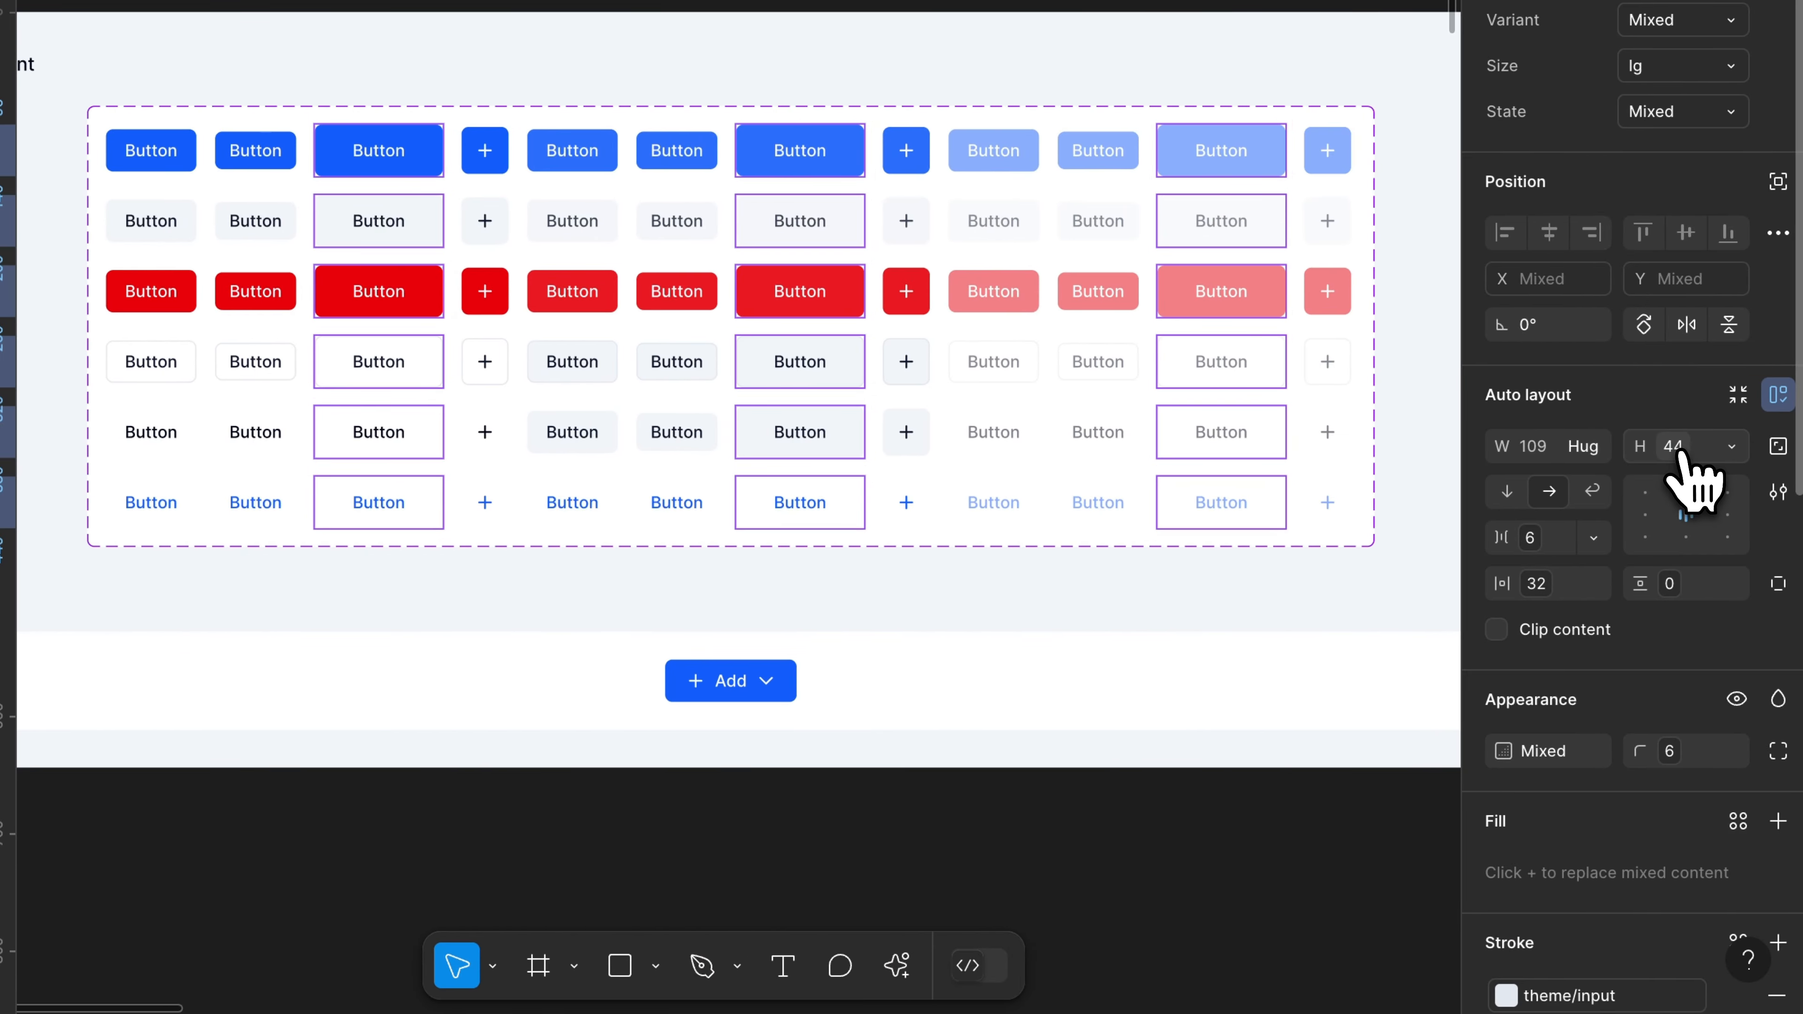
# Step: Set the selected large button variants to a height of 40 and a horizontal padding of 24
pyautogui.click(1688, 480)
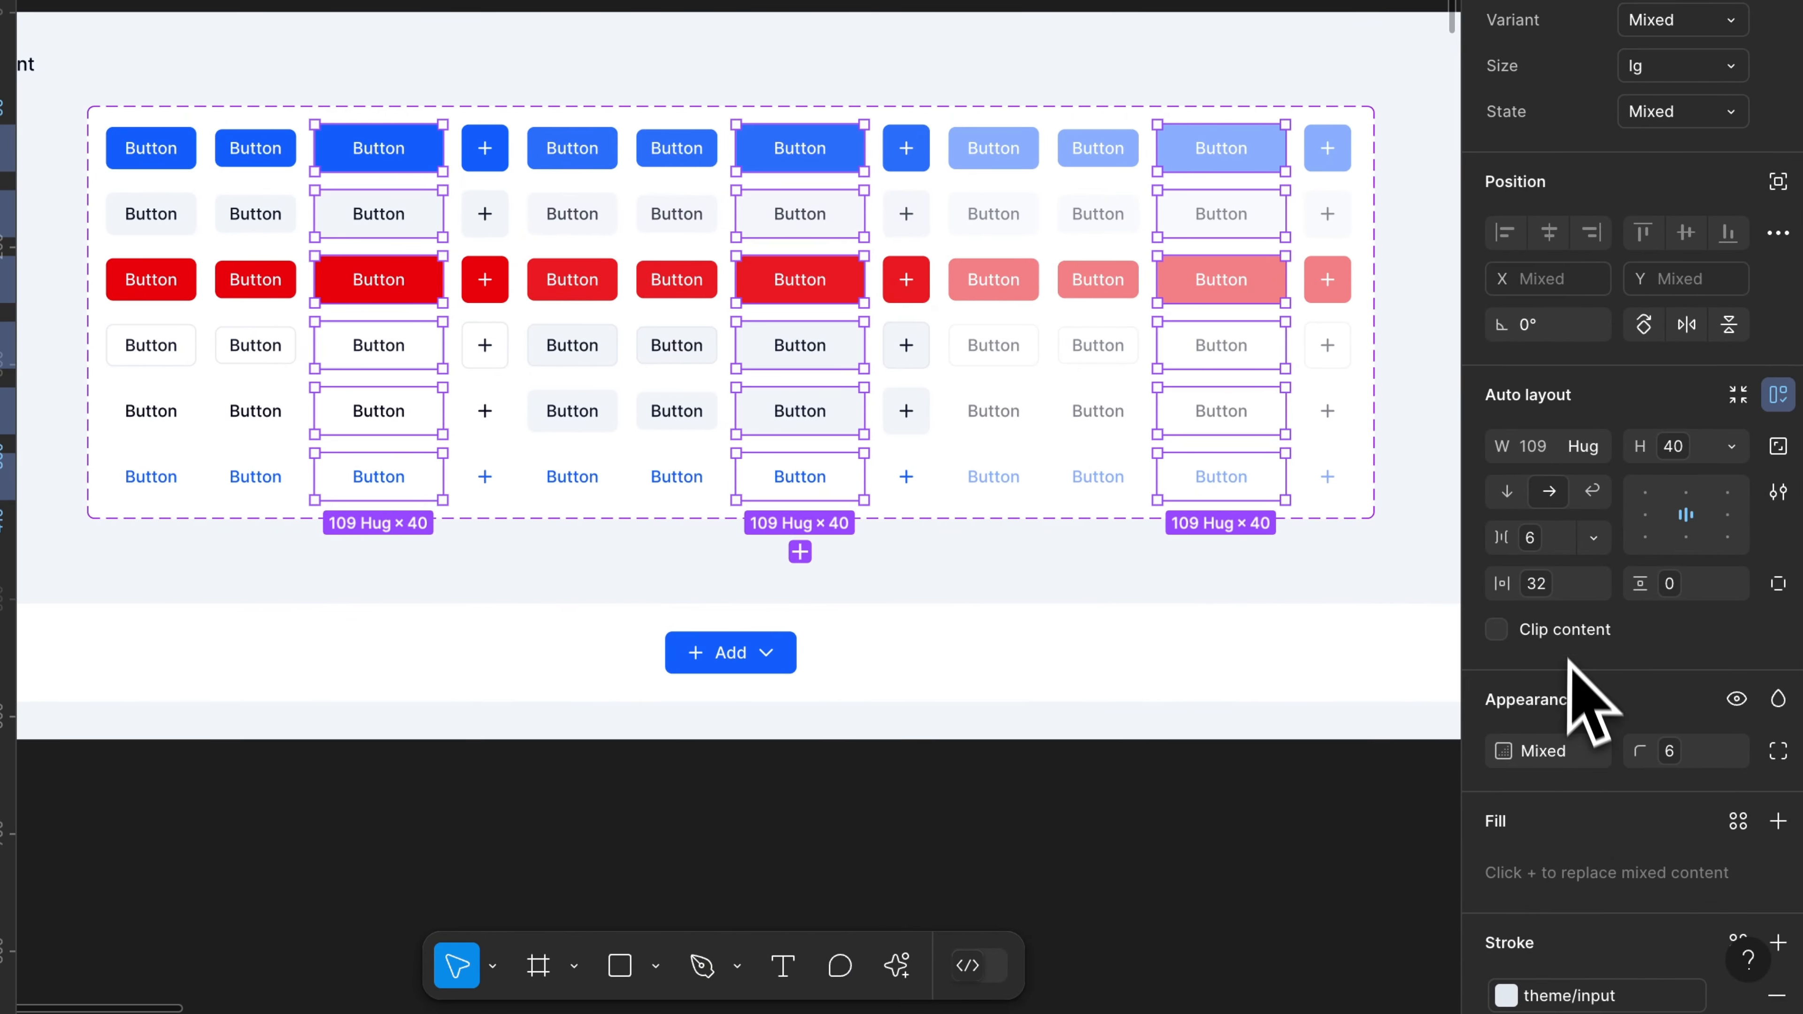
pyautogui.click(1557, 646)
pyautogui.click(1490, 703)
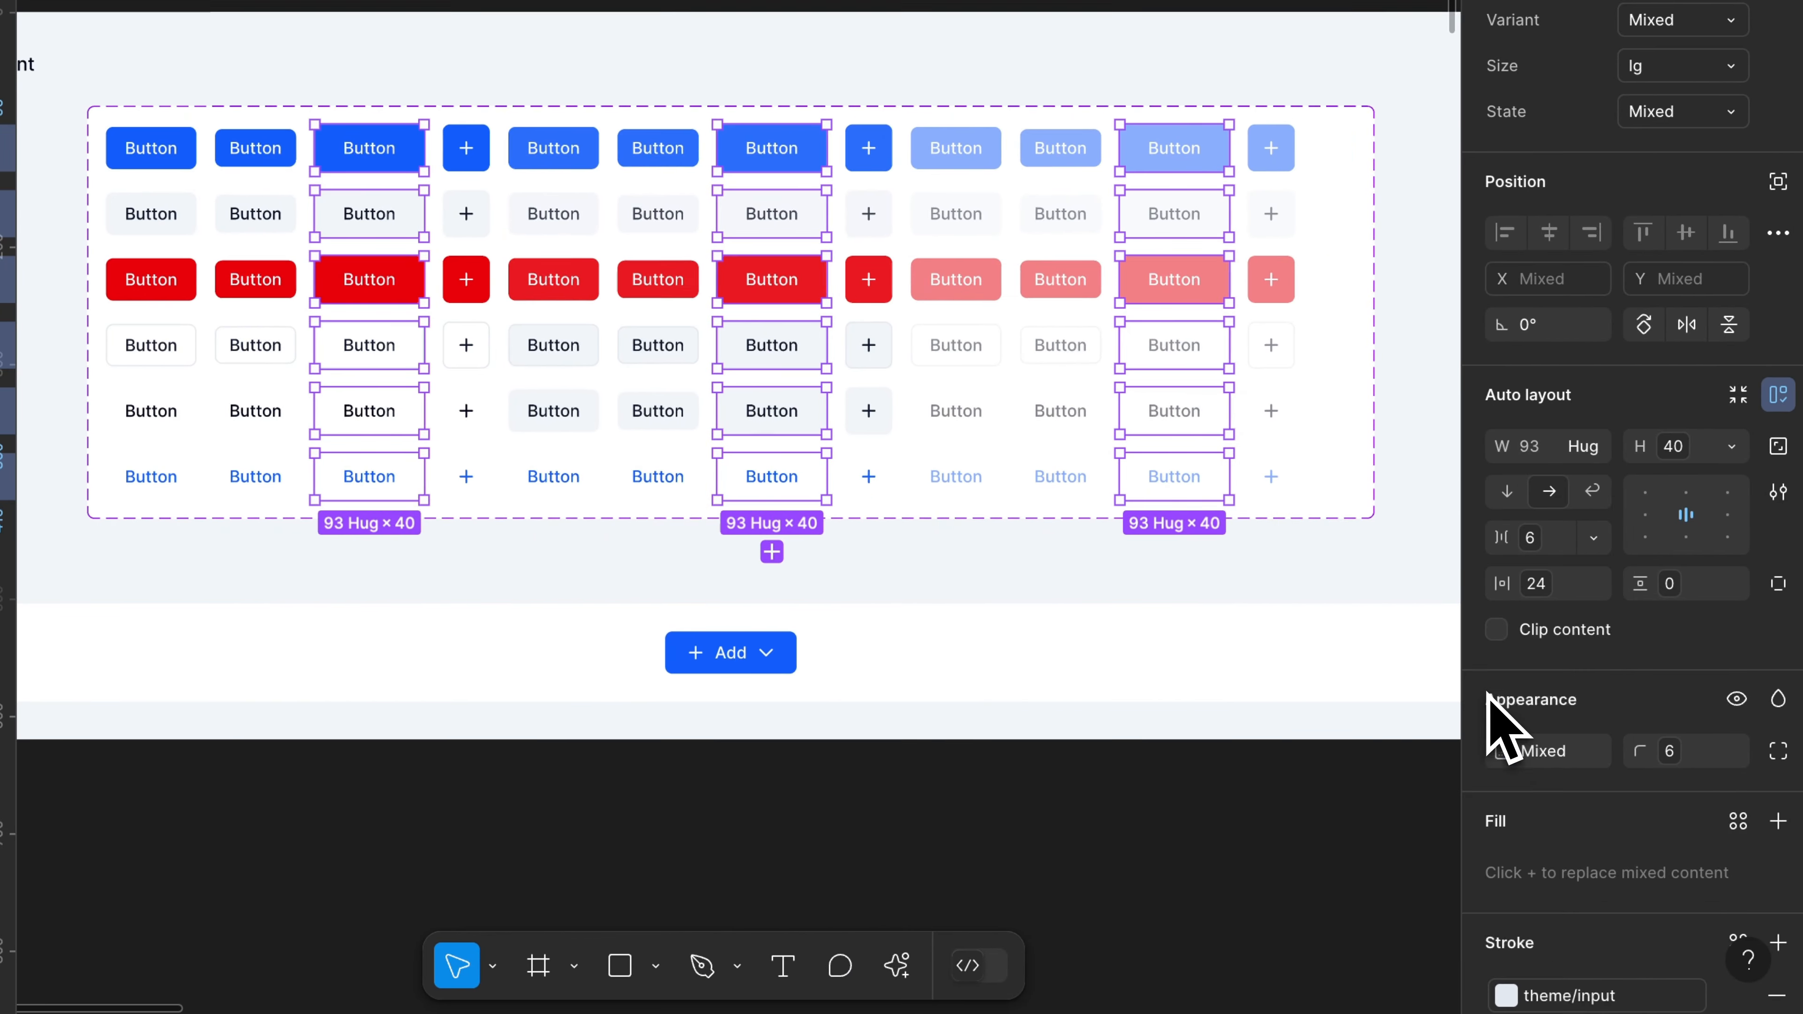
pyautogui.click(1358, 381)
pyautogui.doubleClick(1366, 363)
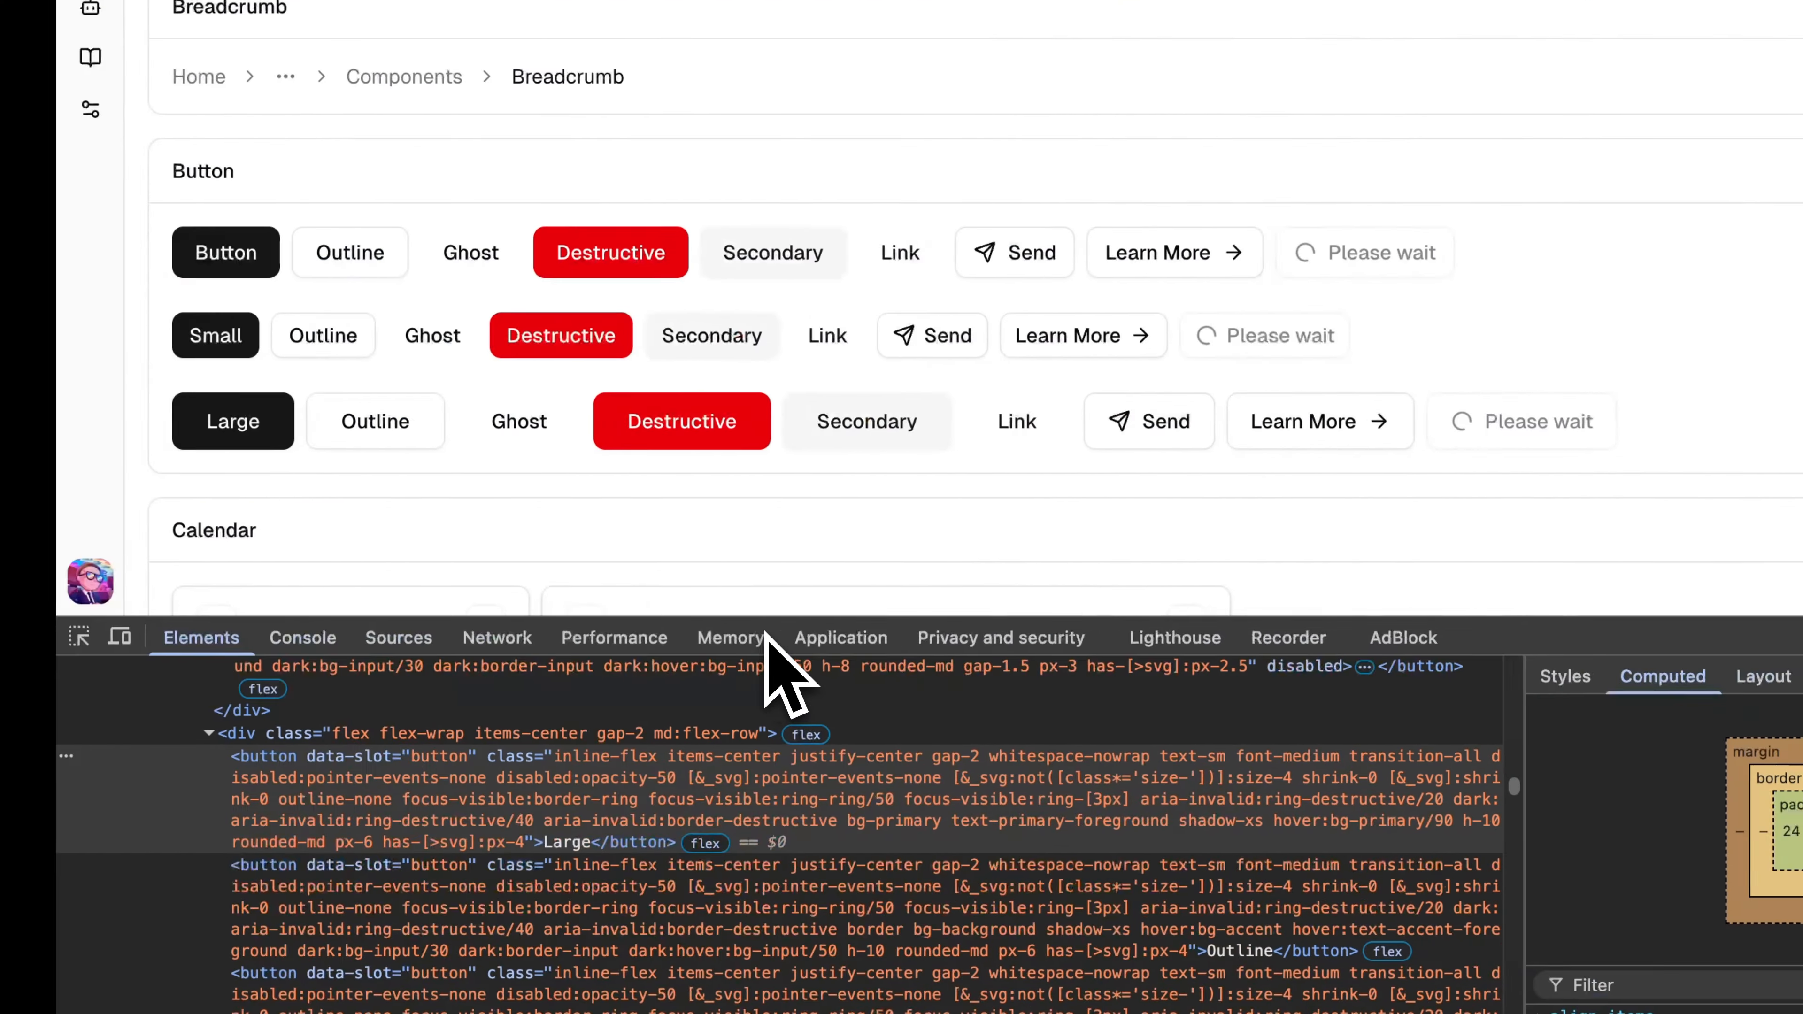
# Step: Inspect the default Button's computed padding and border radius on the shadcn/ui page in the browser's developer tools
pyautogui.scroll(1, 184, 313)
pyautogui.scroll(-2, 184, 313)
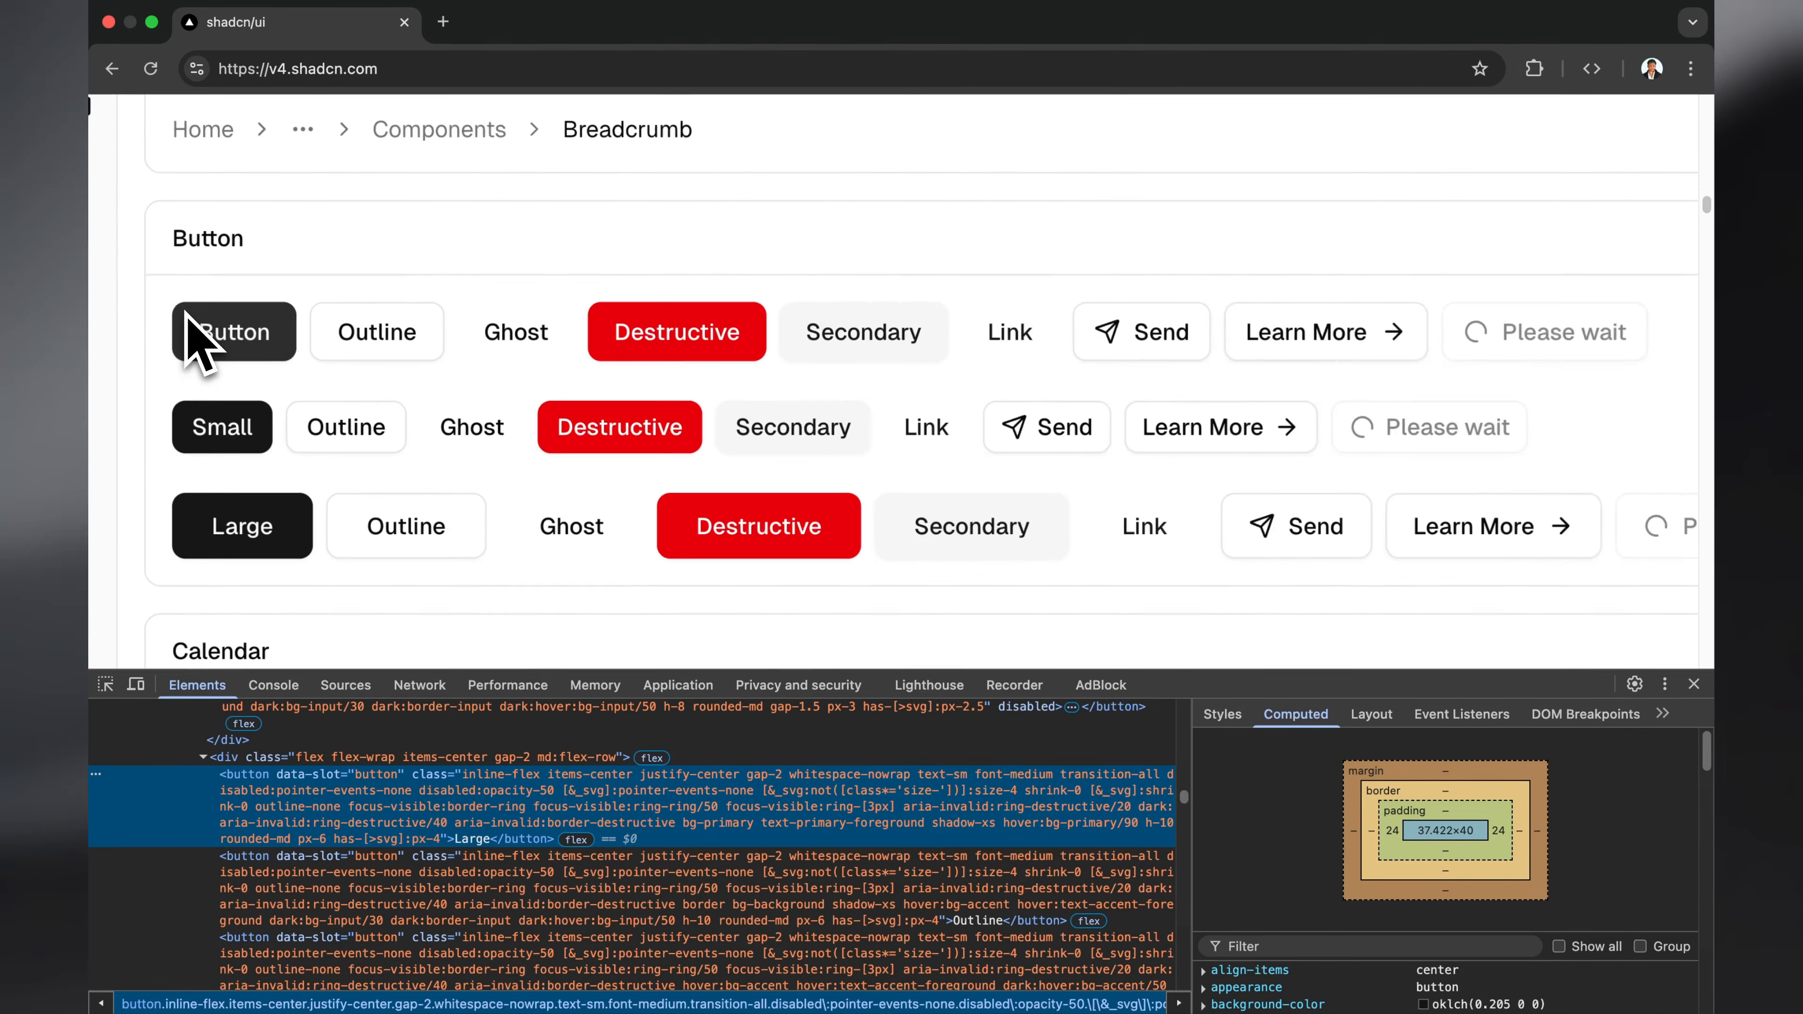
pyautogui.scroll(3, 189, 320)
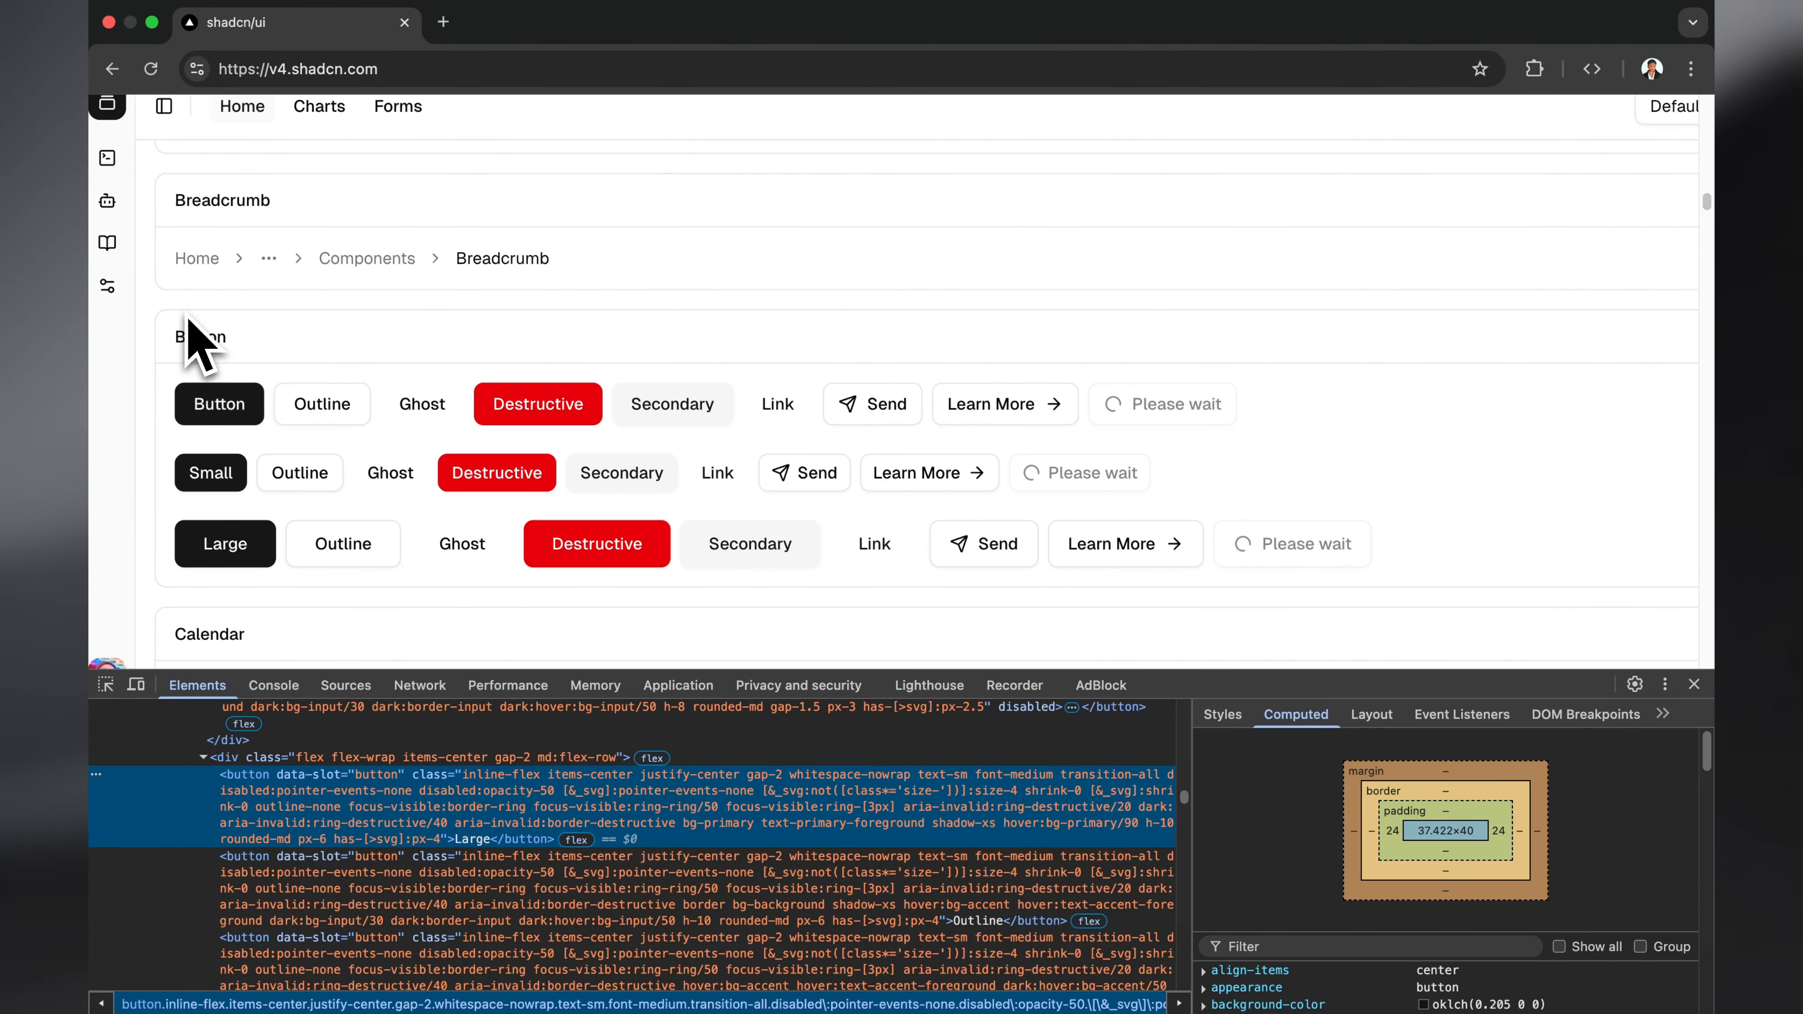
pyautogui.press('super+shift+c')
pyautogui.click(213, 352)
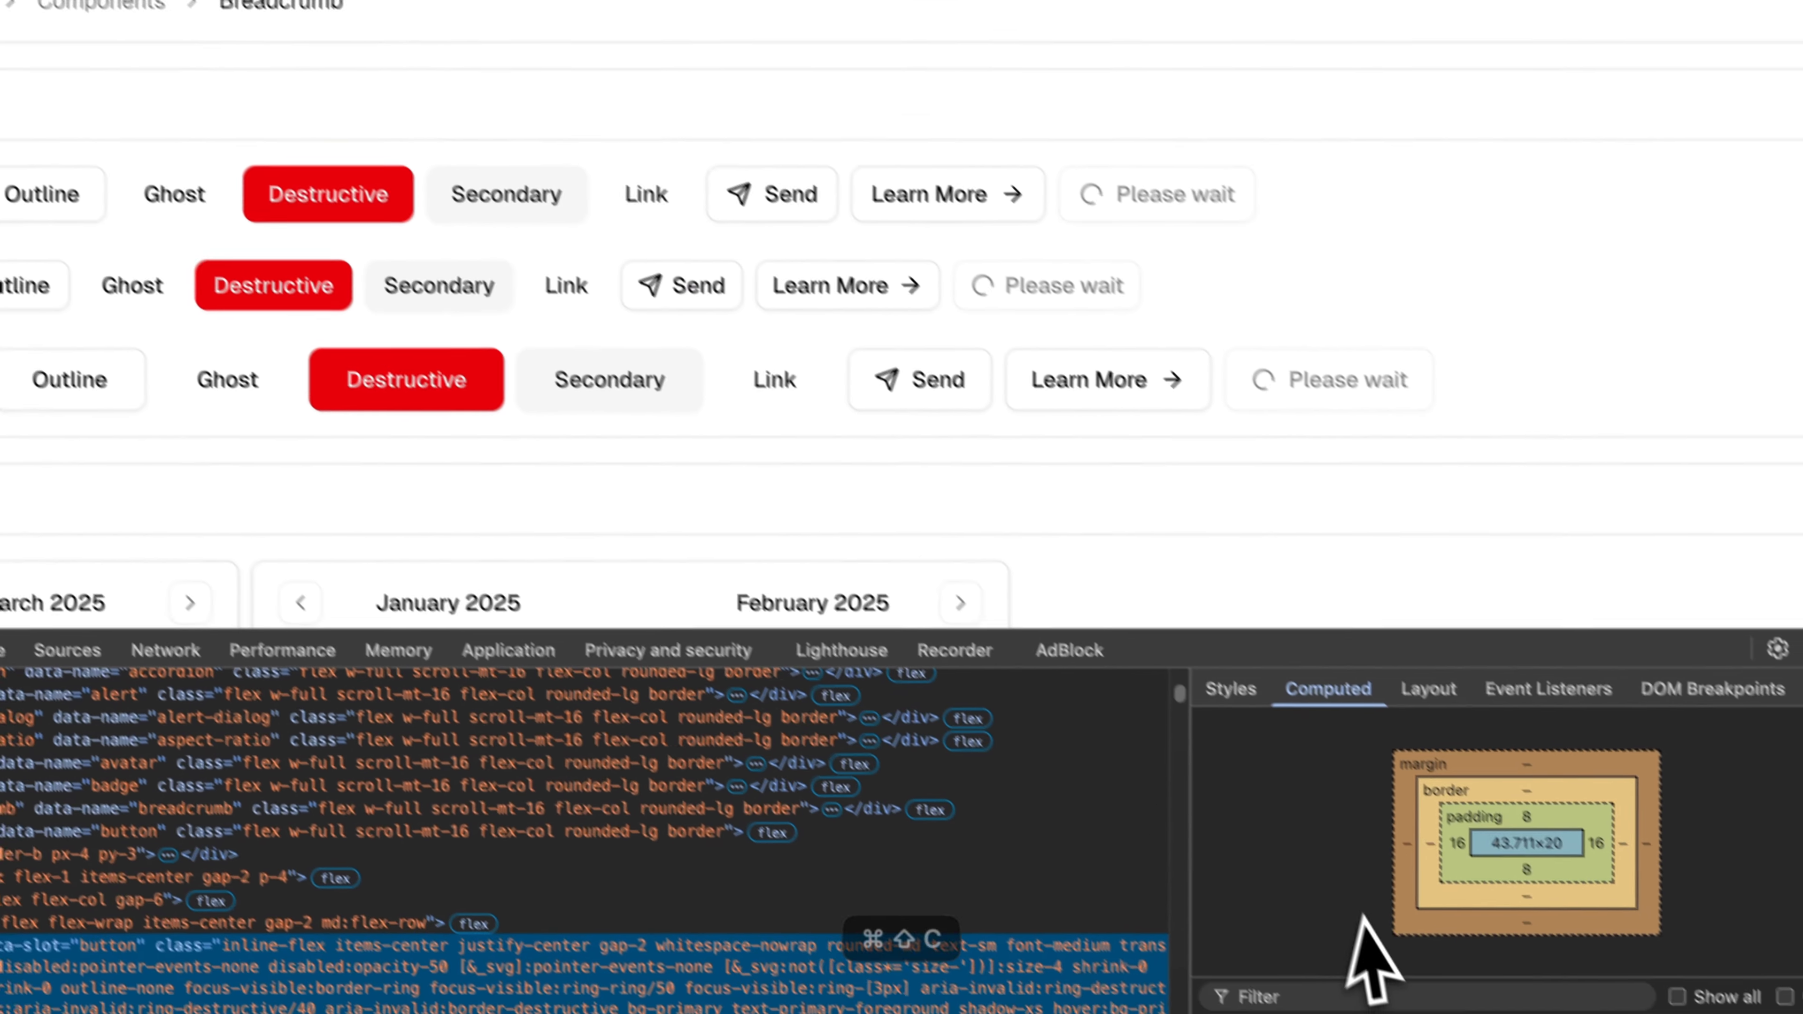
pyautogui.scroll(-5, 1357, 920)
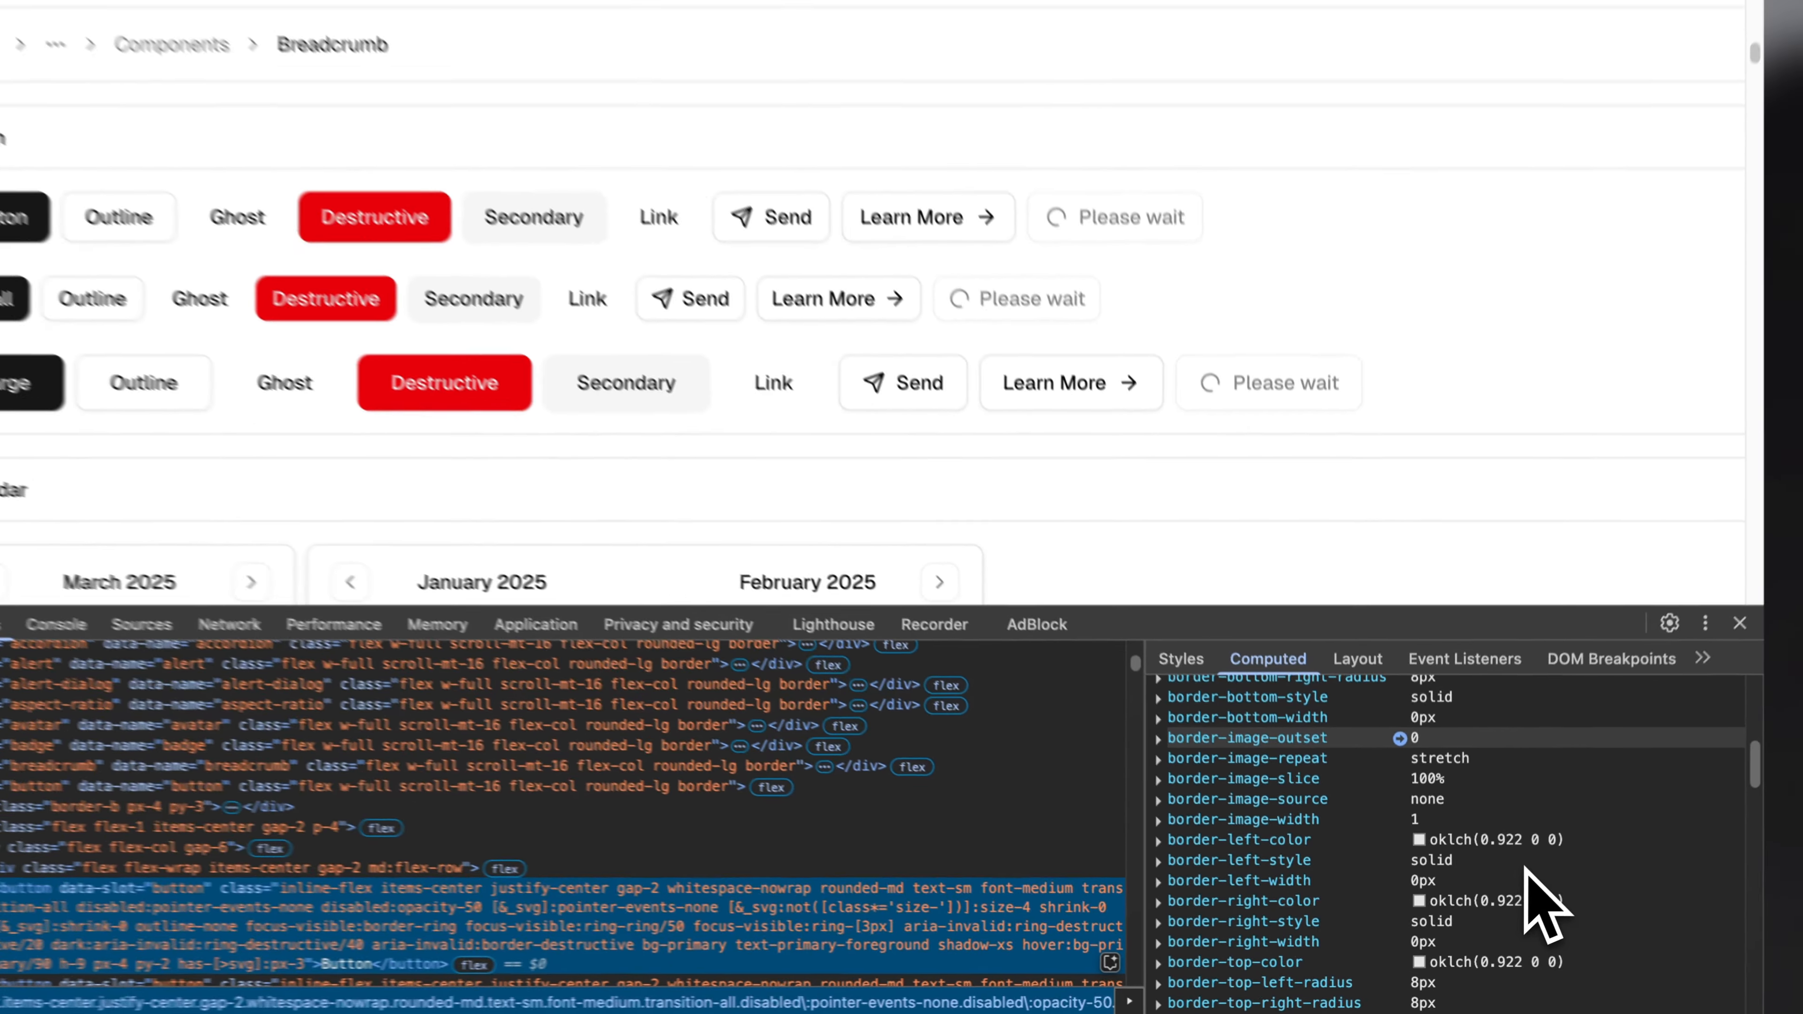
pyautogui.scroll(3, 1526, 875)
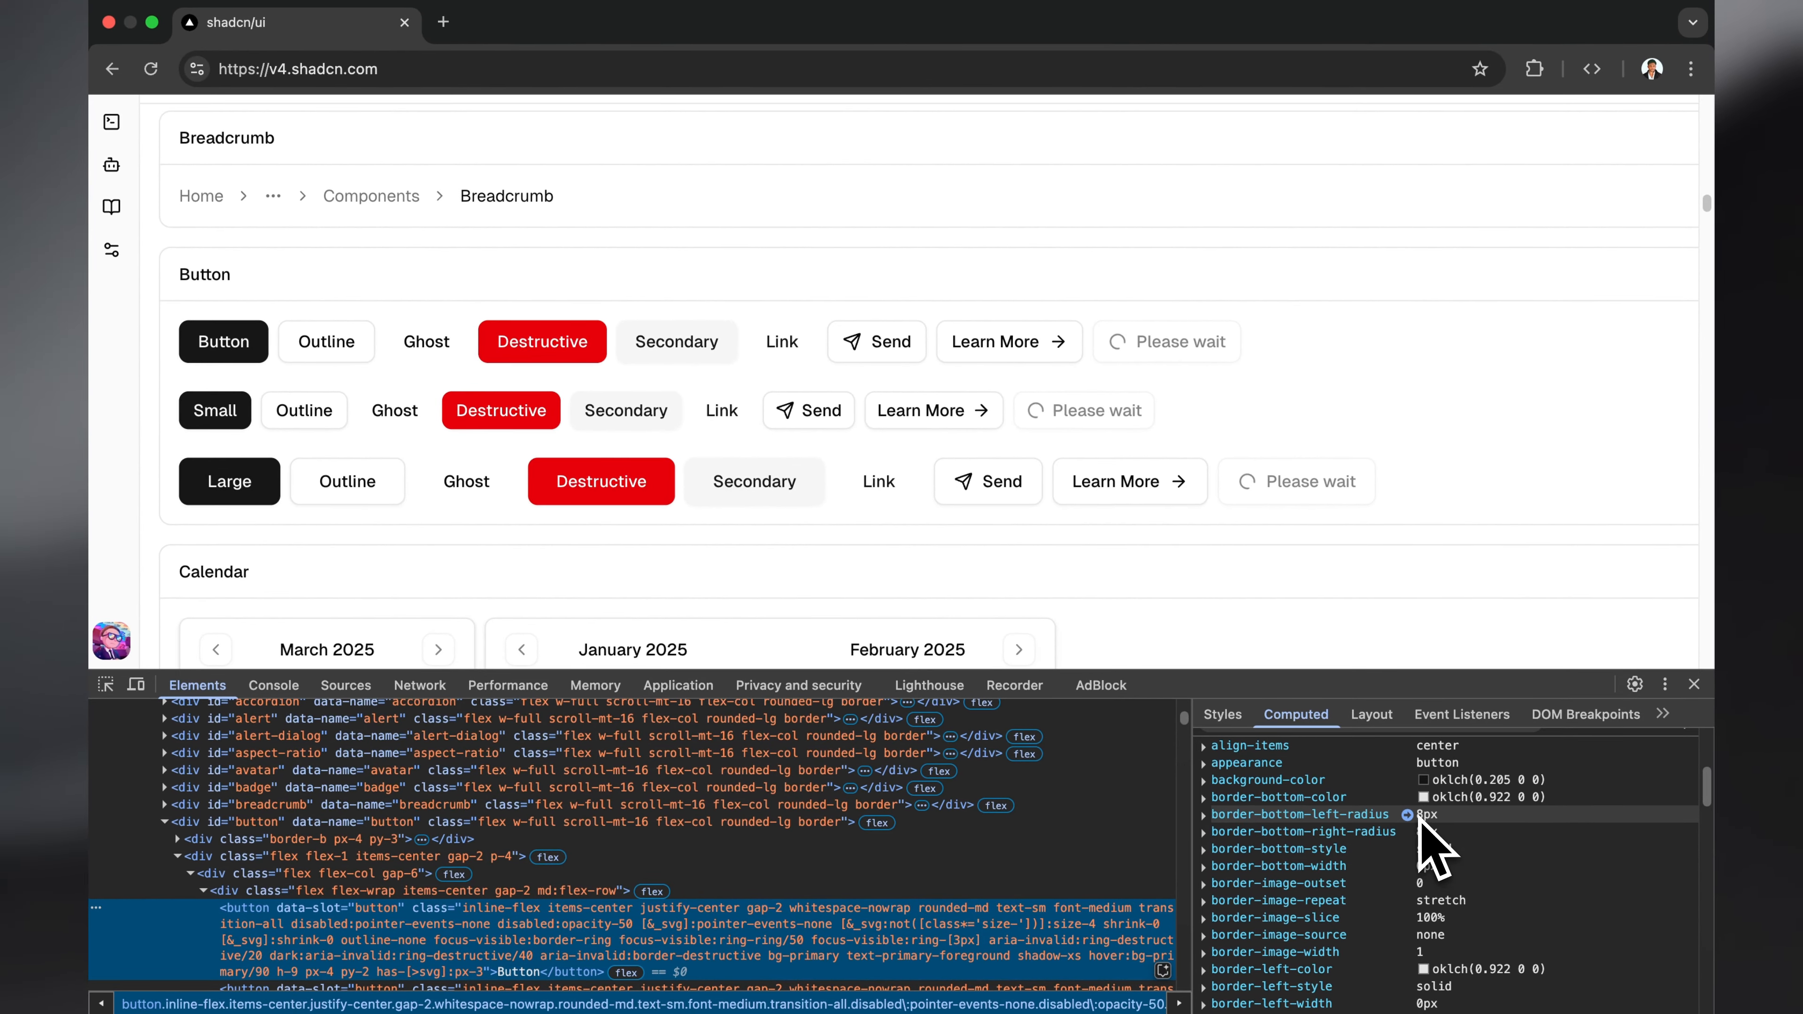
# Step: Switch back to Figma, select all the button variants and apply the theme radius variable (8) as their corner radius
pyautogui.press('super+Tab')
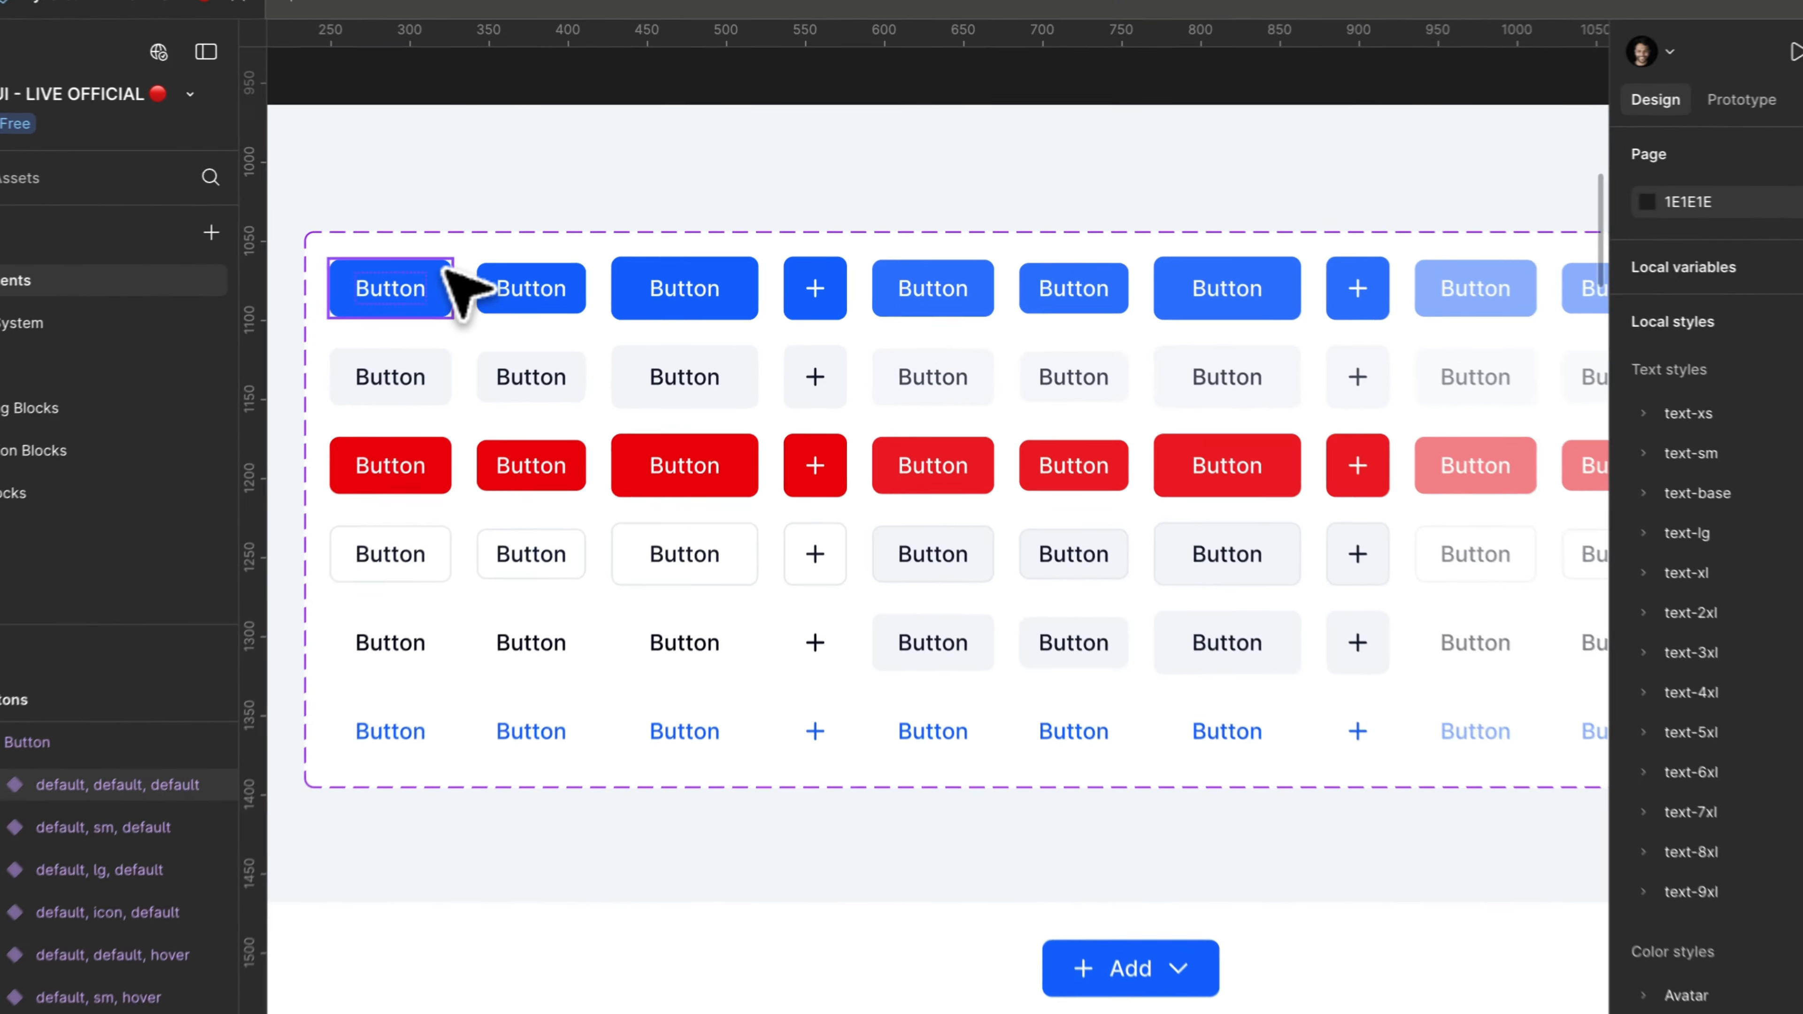
pyautogui.click(501, 256)
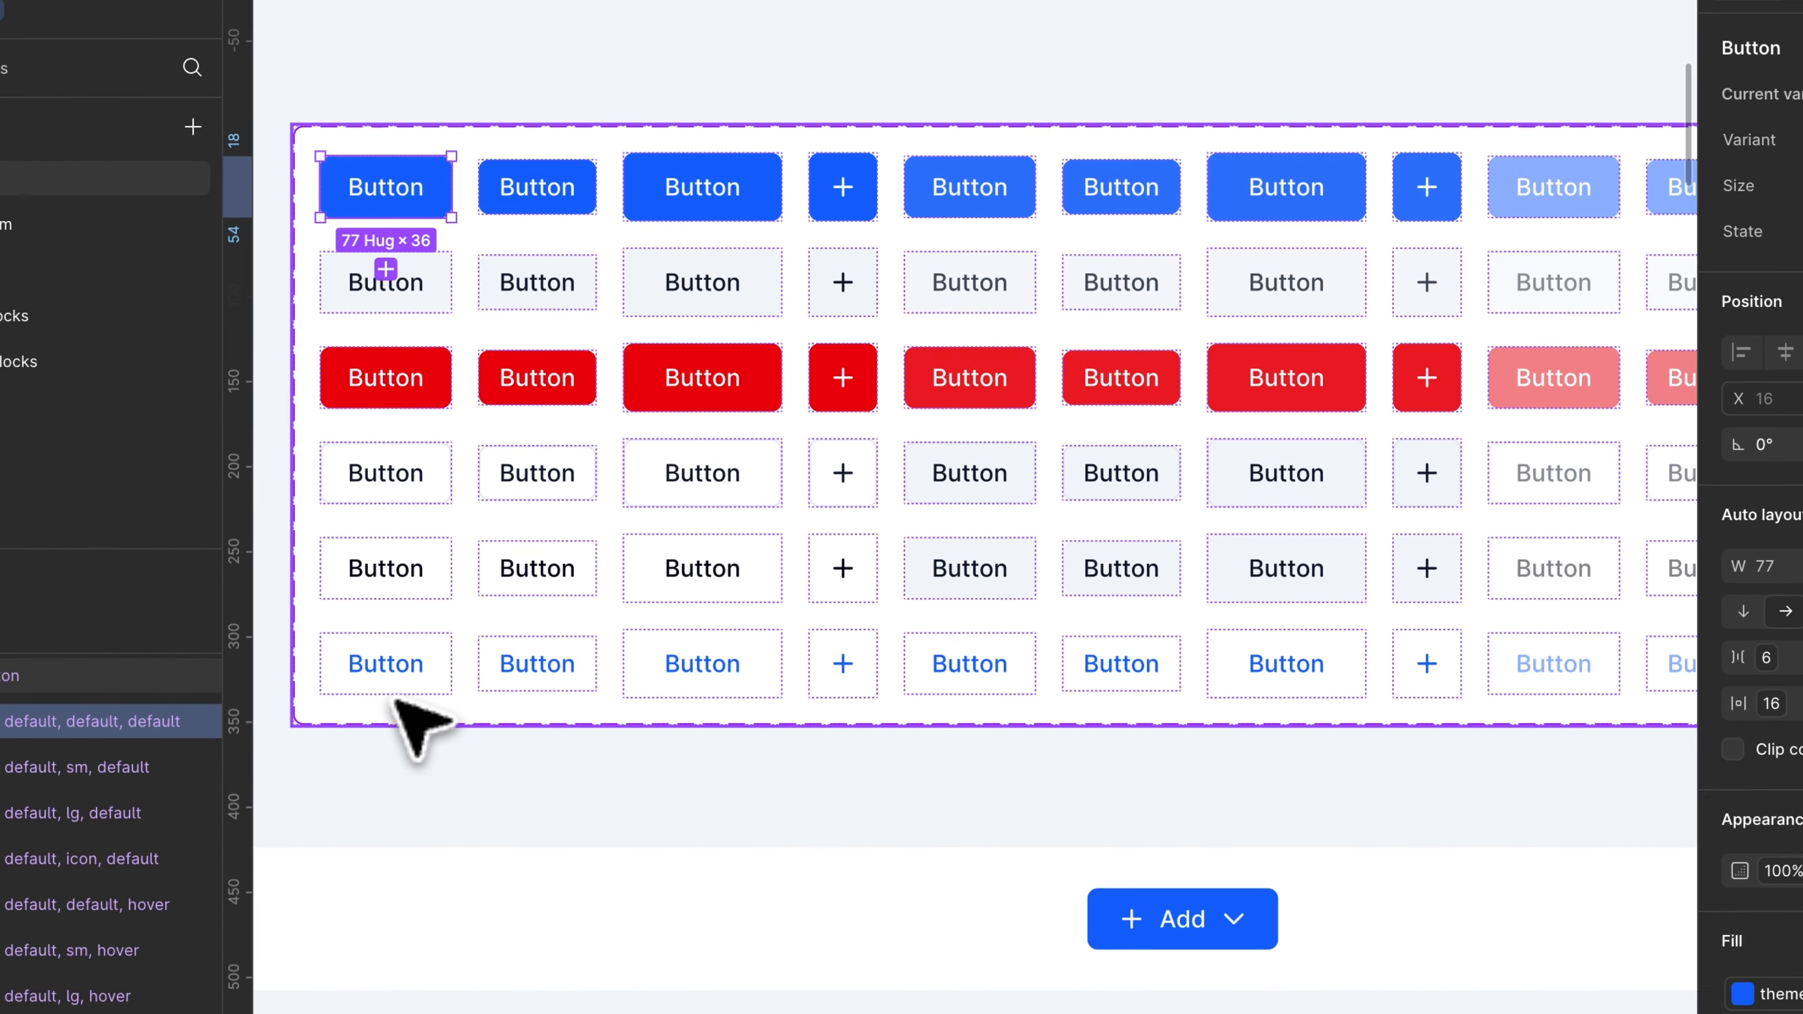
pyautogui.press('super+a')
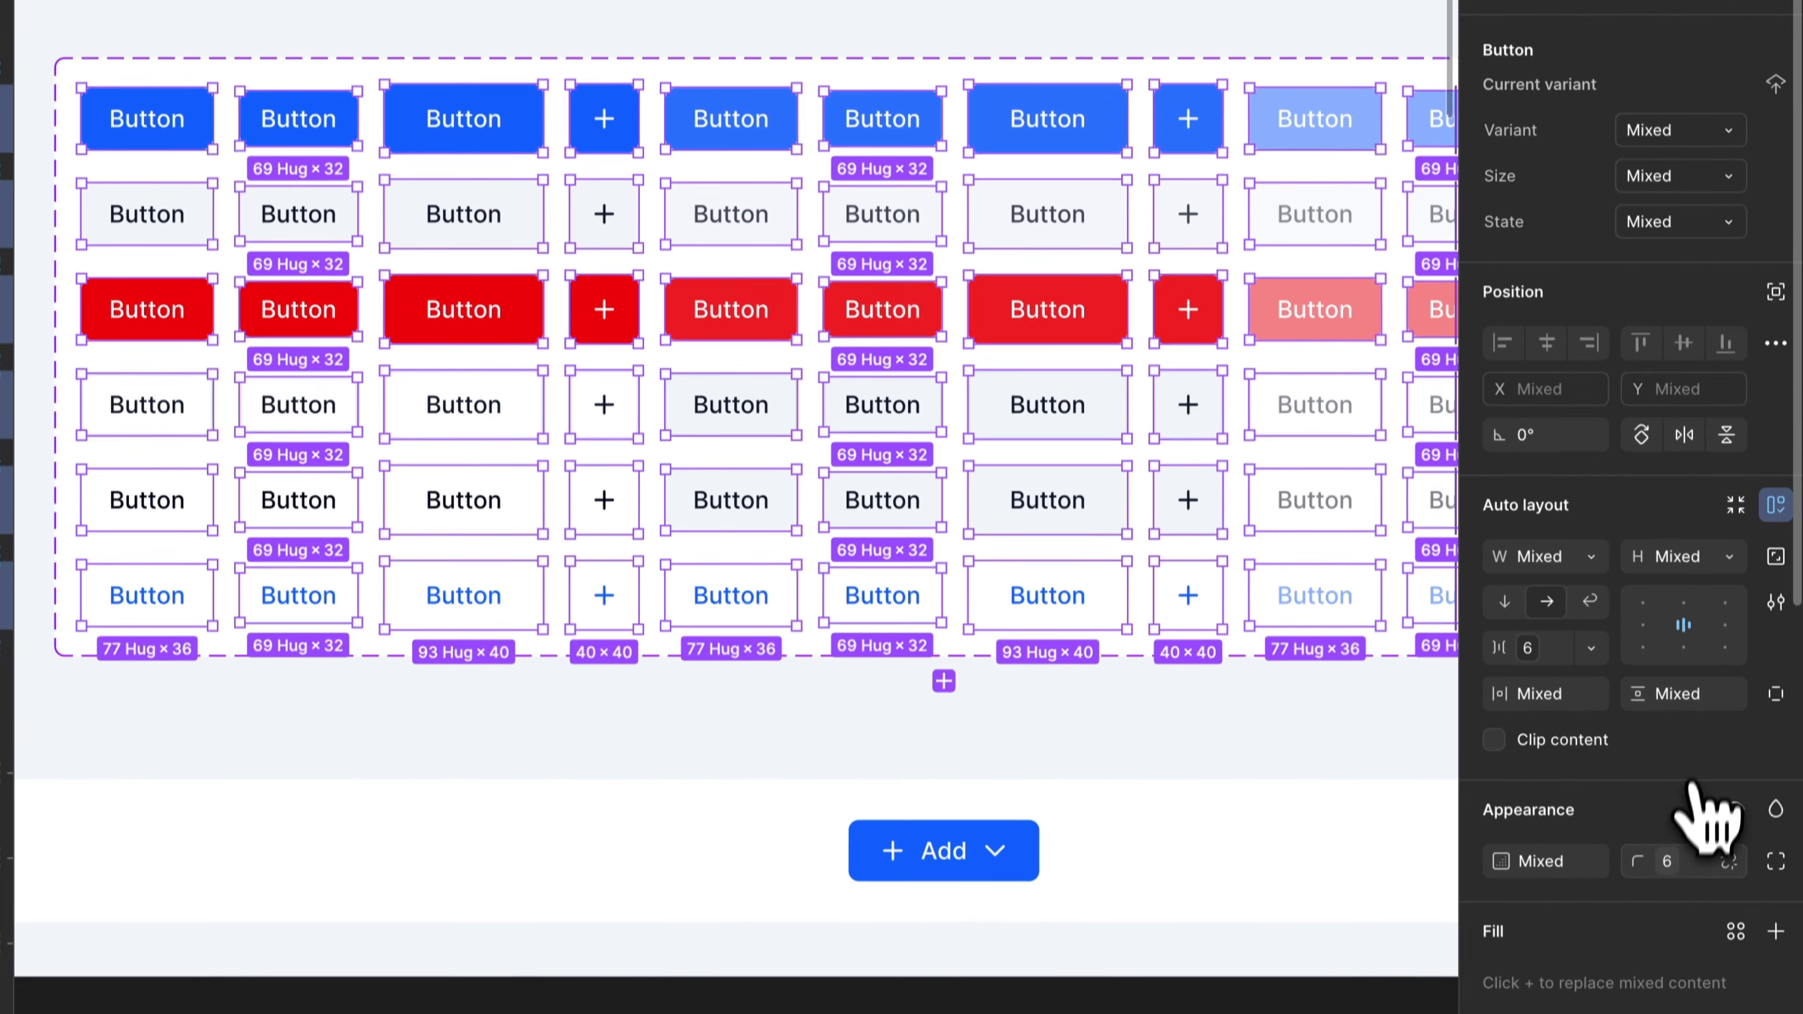
pyautogui.click(1668, 966)
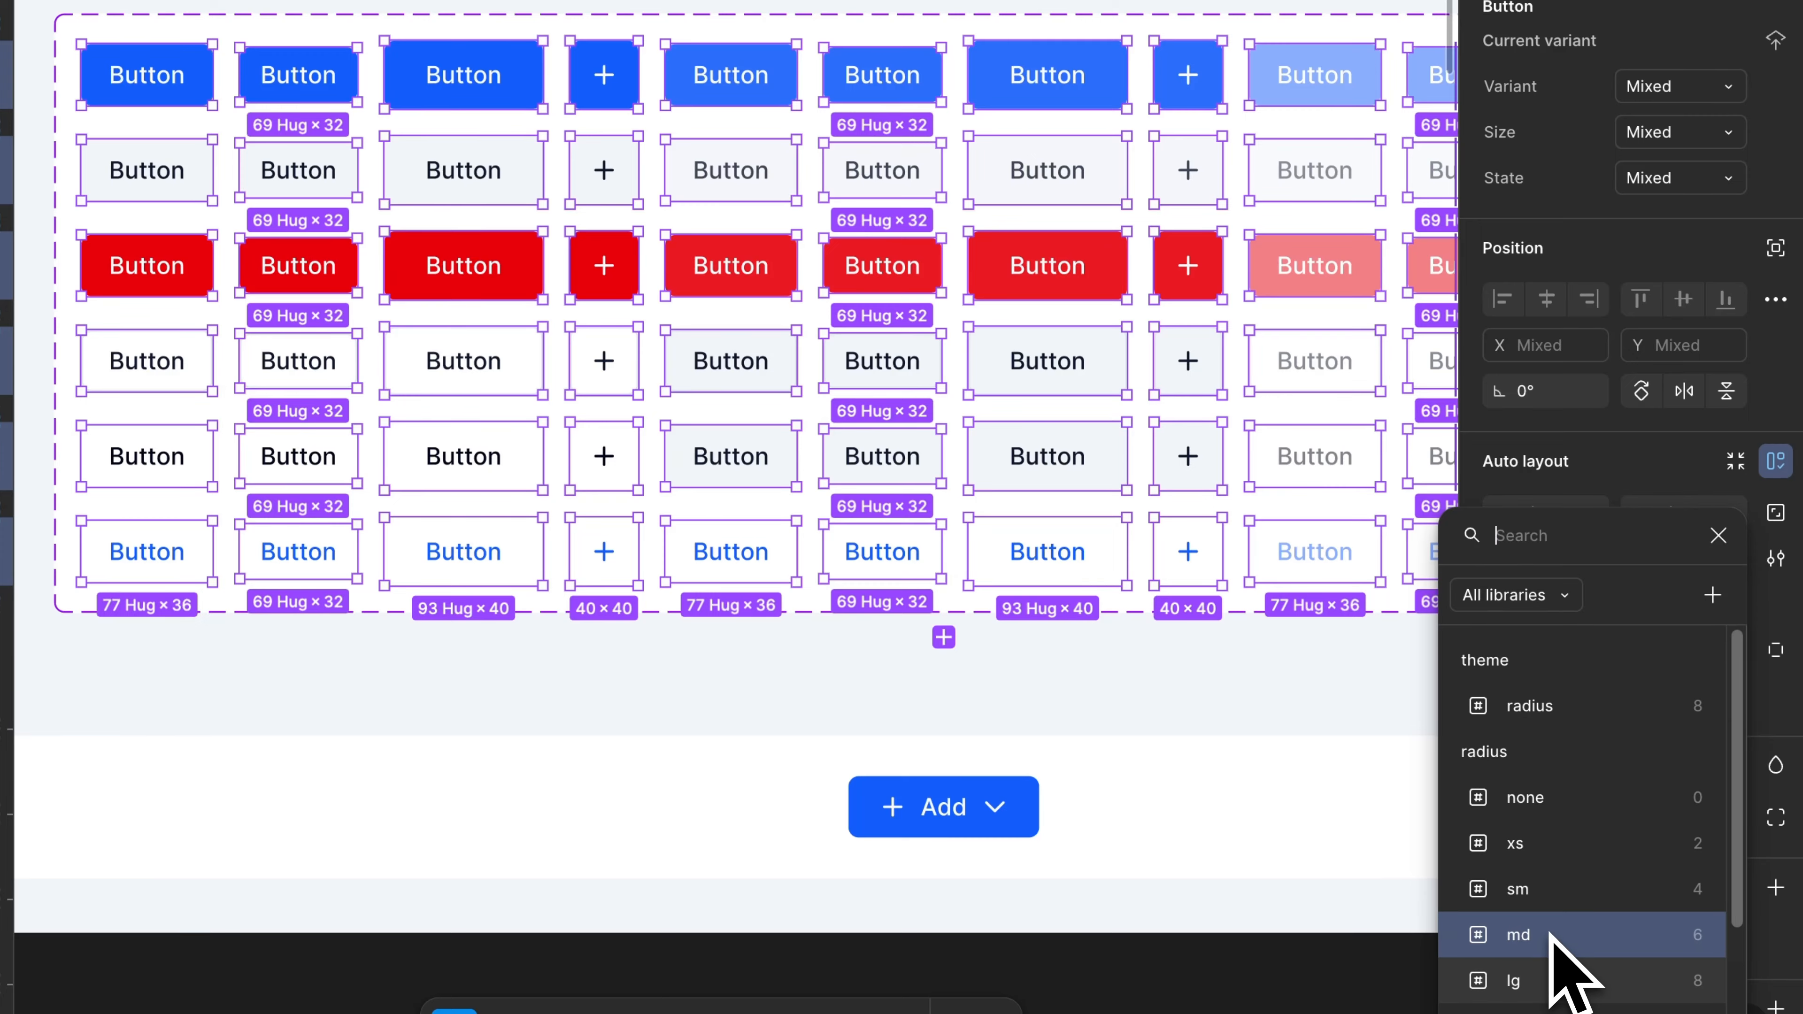
pyautogui.click(1566, 716)
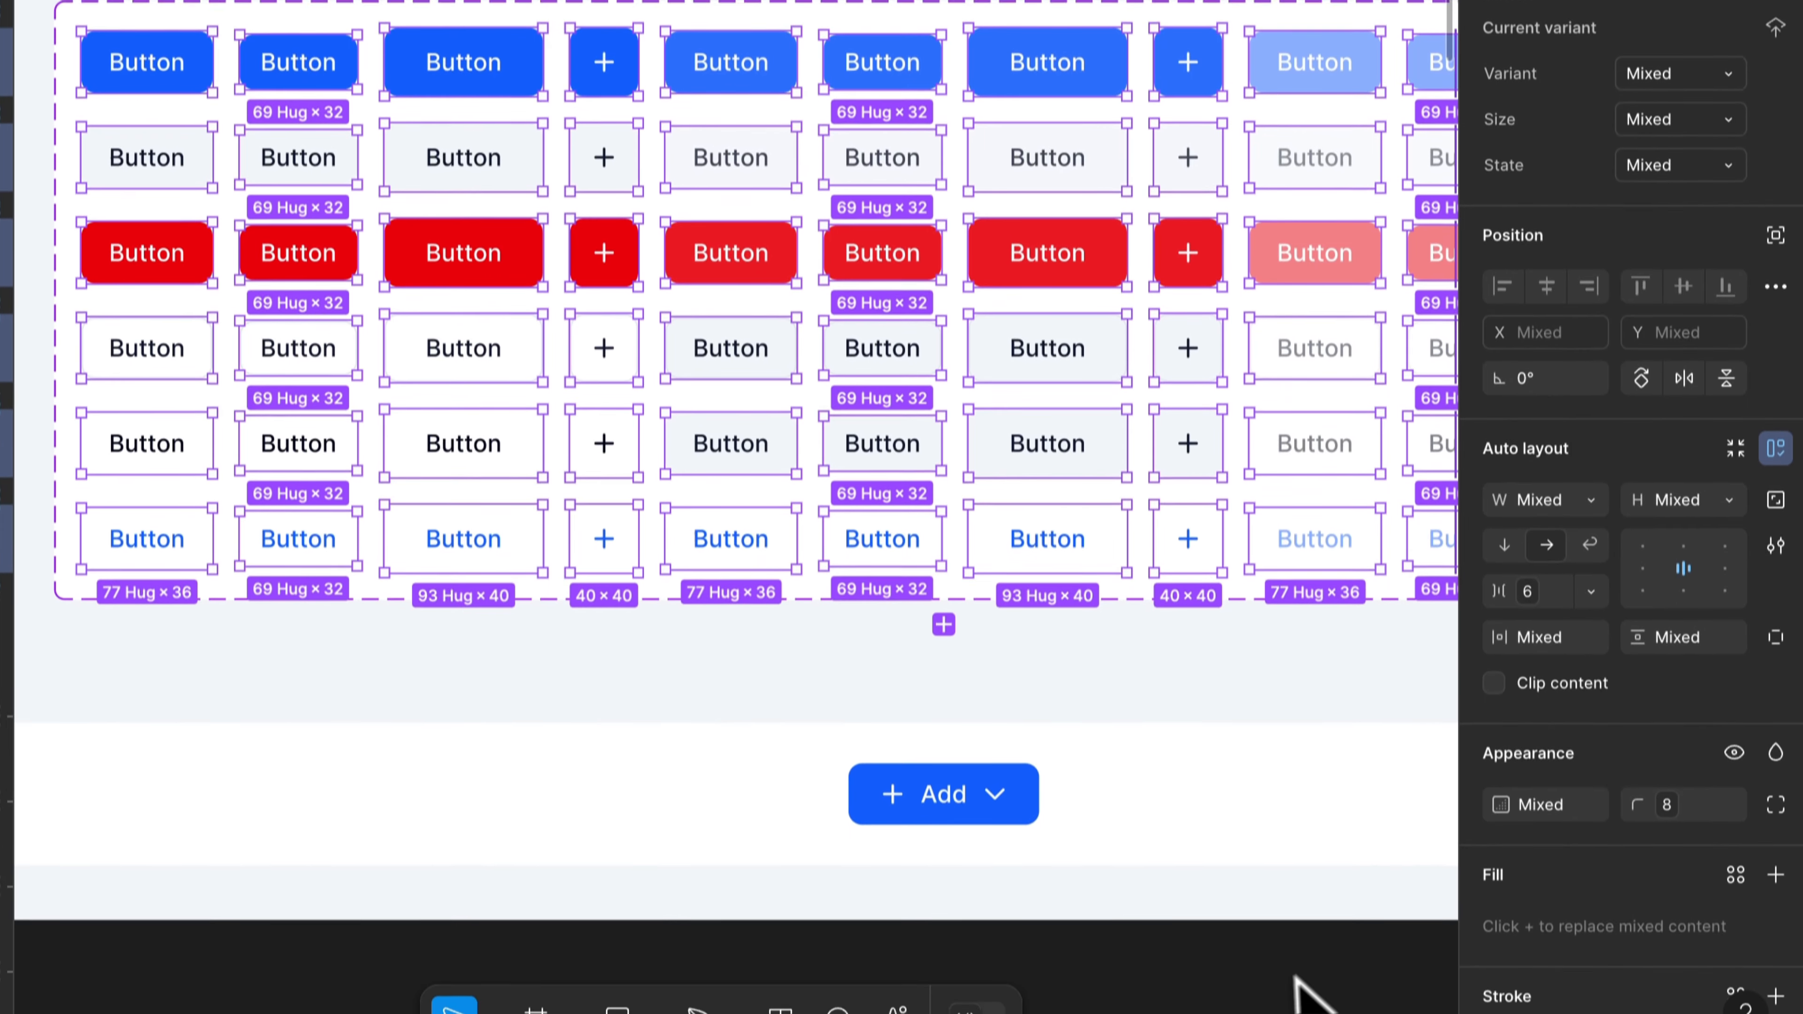
# Step: Open the file's local variables in an enlarged window and find the radius variable in the theme group
pyautogui.click(1298, 989)
pyautogui.click(1775, 257)
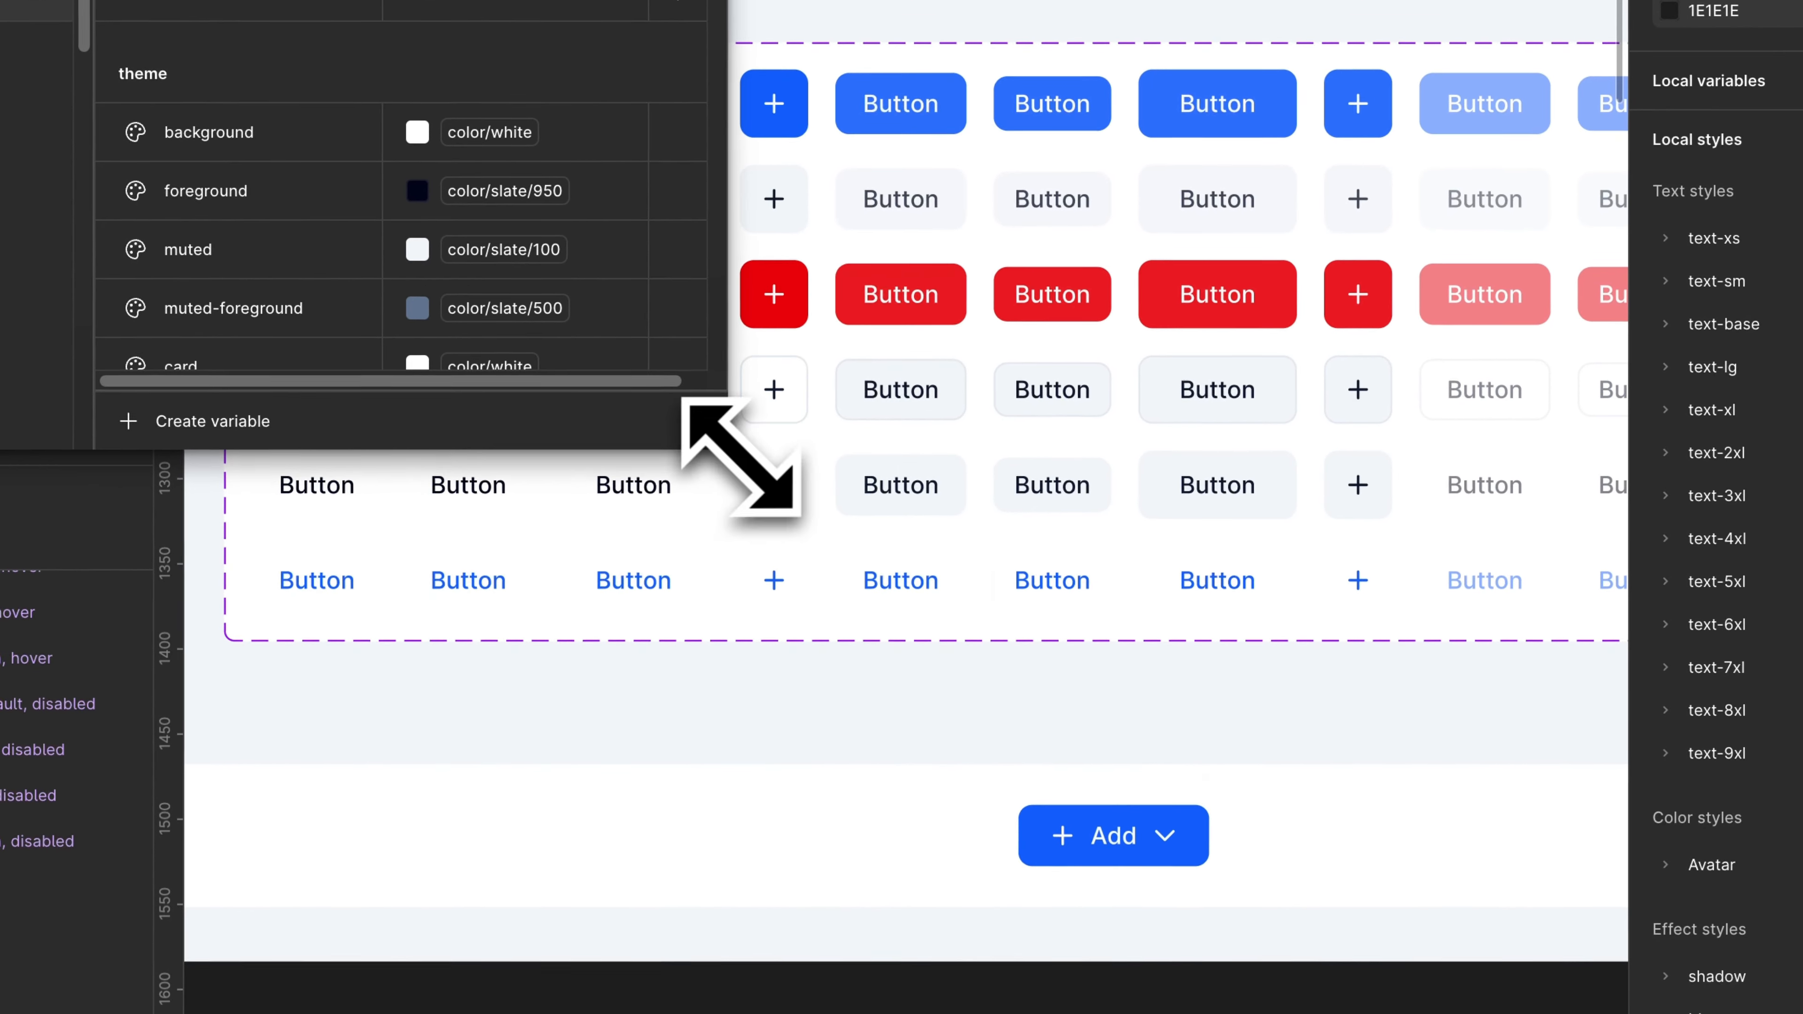
pyautogui.moveTo(740, 458); pyautogui.dragTo(1435, 968)
pyautogui.click(68, 180)
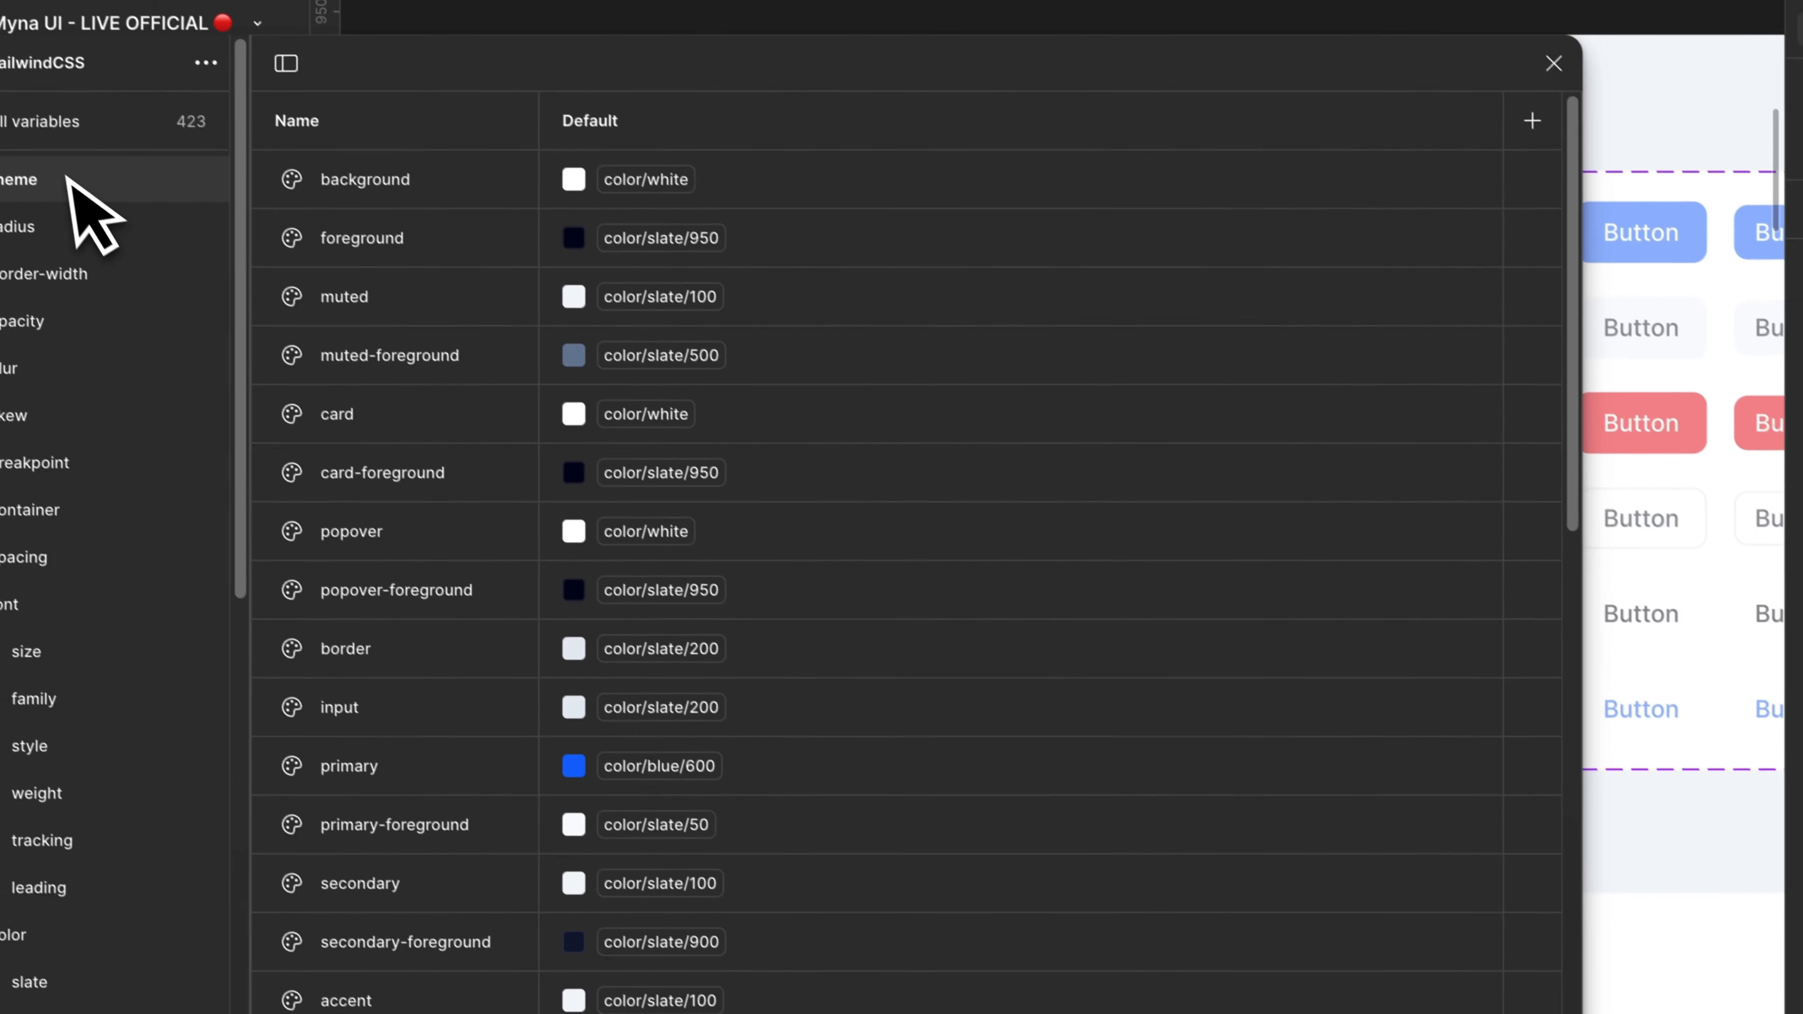
pyautogui.scroll(-3, 829, 664)
pyautogui.scroll(-5, 829, 663)
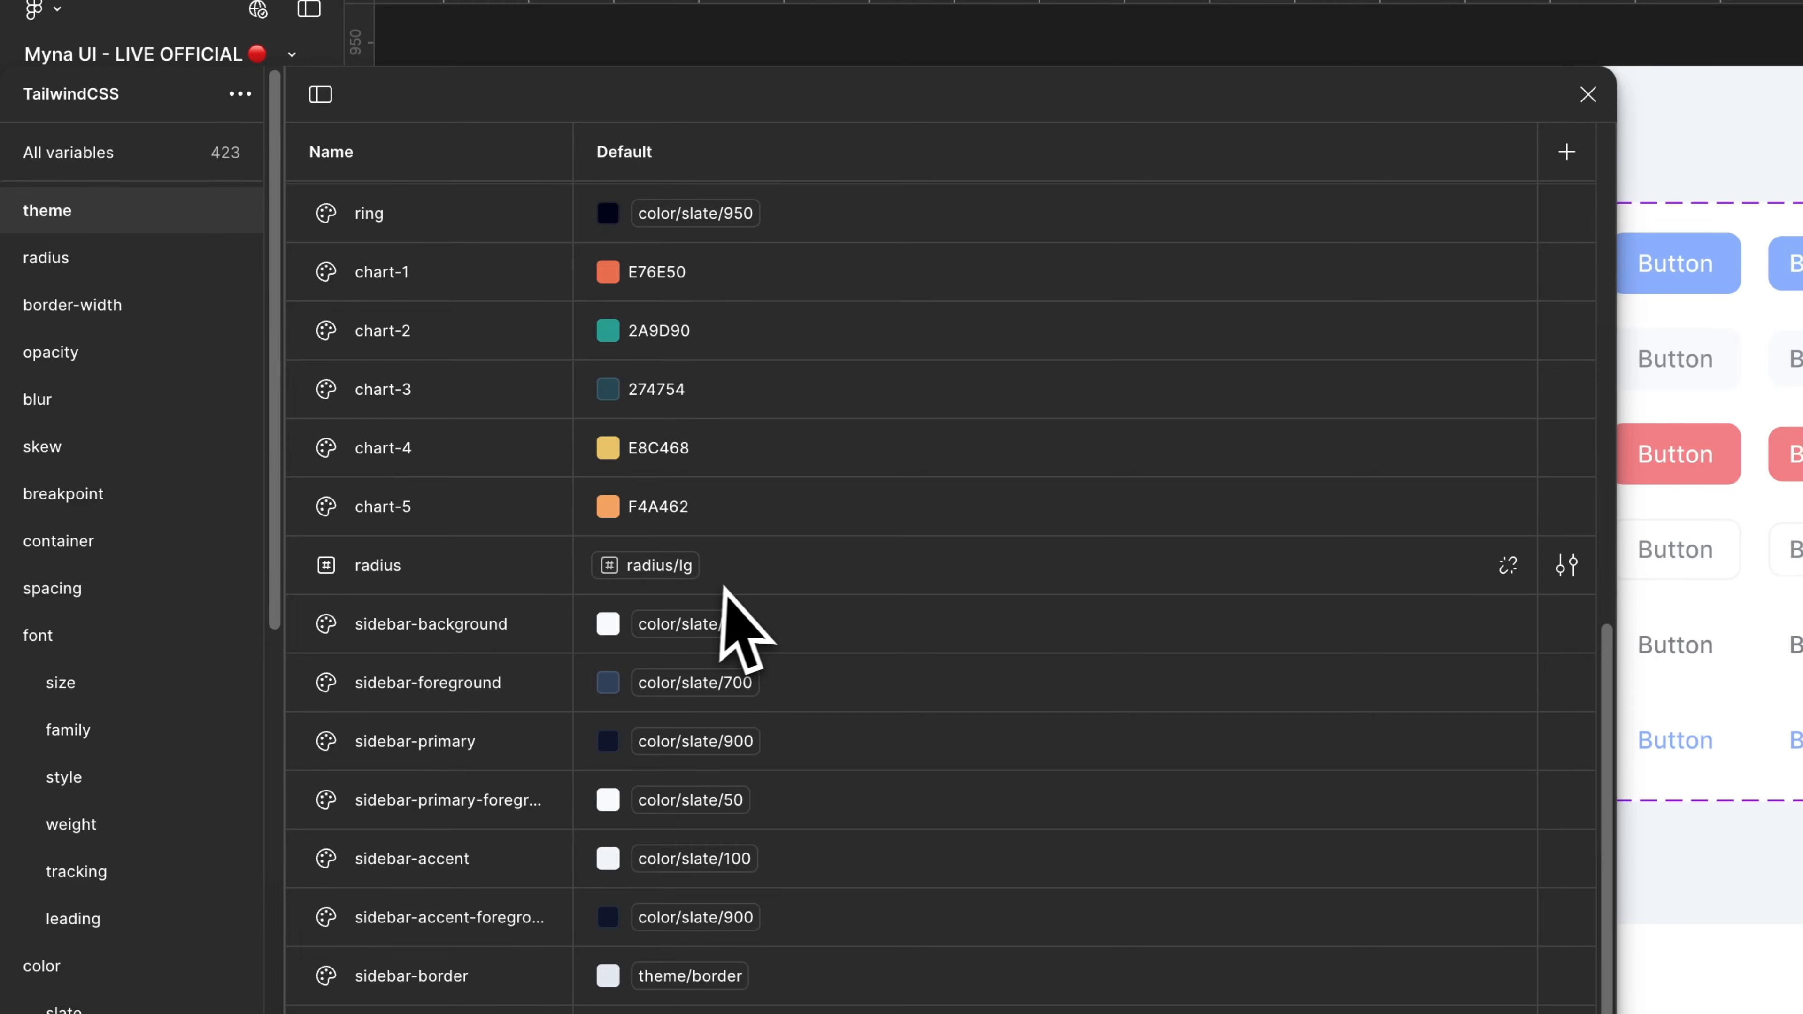
# Step: Move the radius variable to the top of the theme group, above background, and close the variables window
pyautogui.moveTo(514, 578); pyautogui.dragTo(487, 431)
pyautogui.scroll(9, 487, 439)
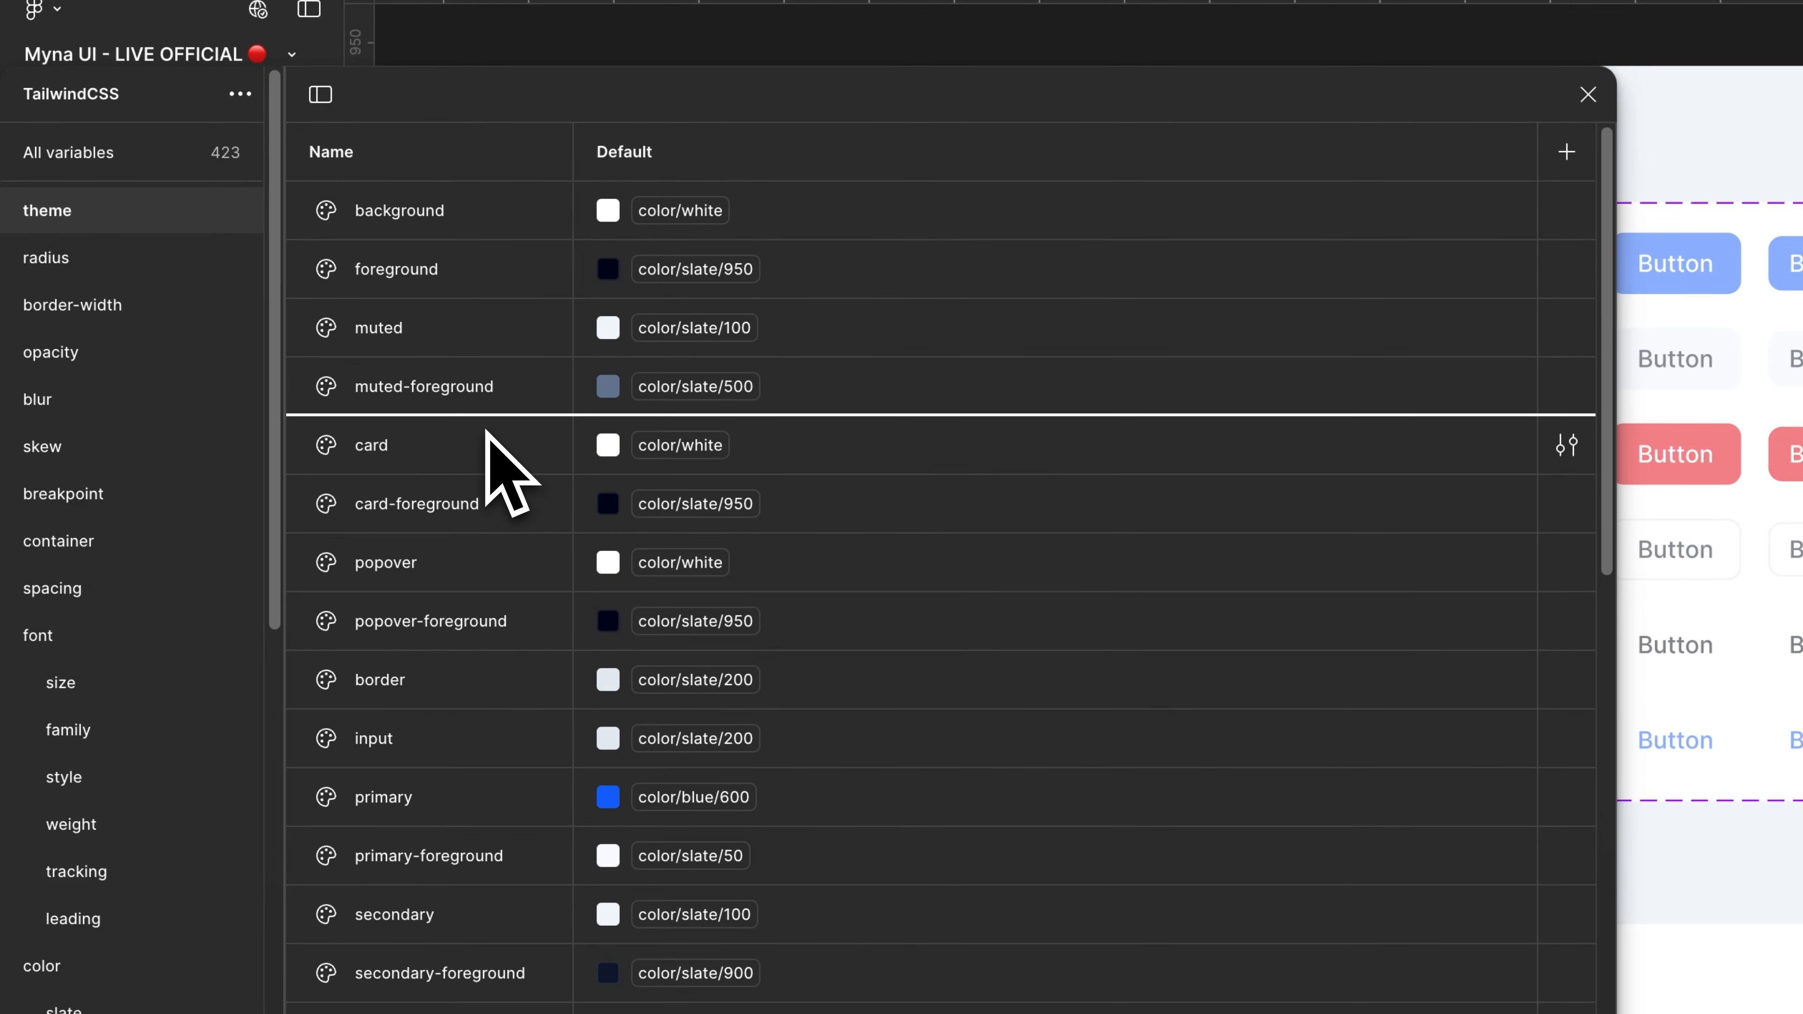
pyautogui.moveTo(472, 203); pyautogui.dragTo(865, 213)
pyautogui.scroll(-9, 718, 495)
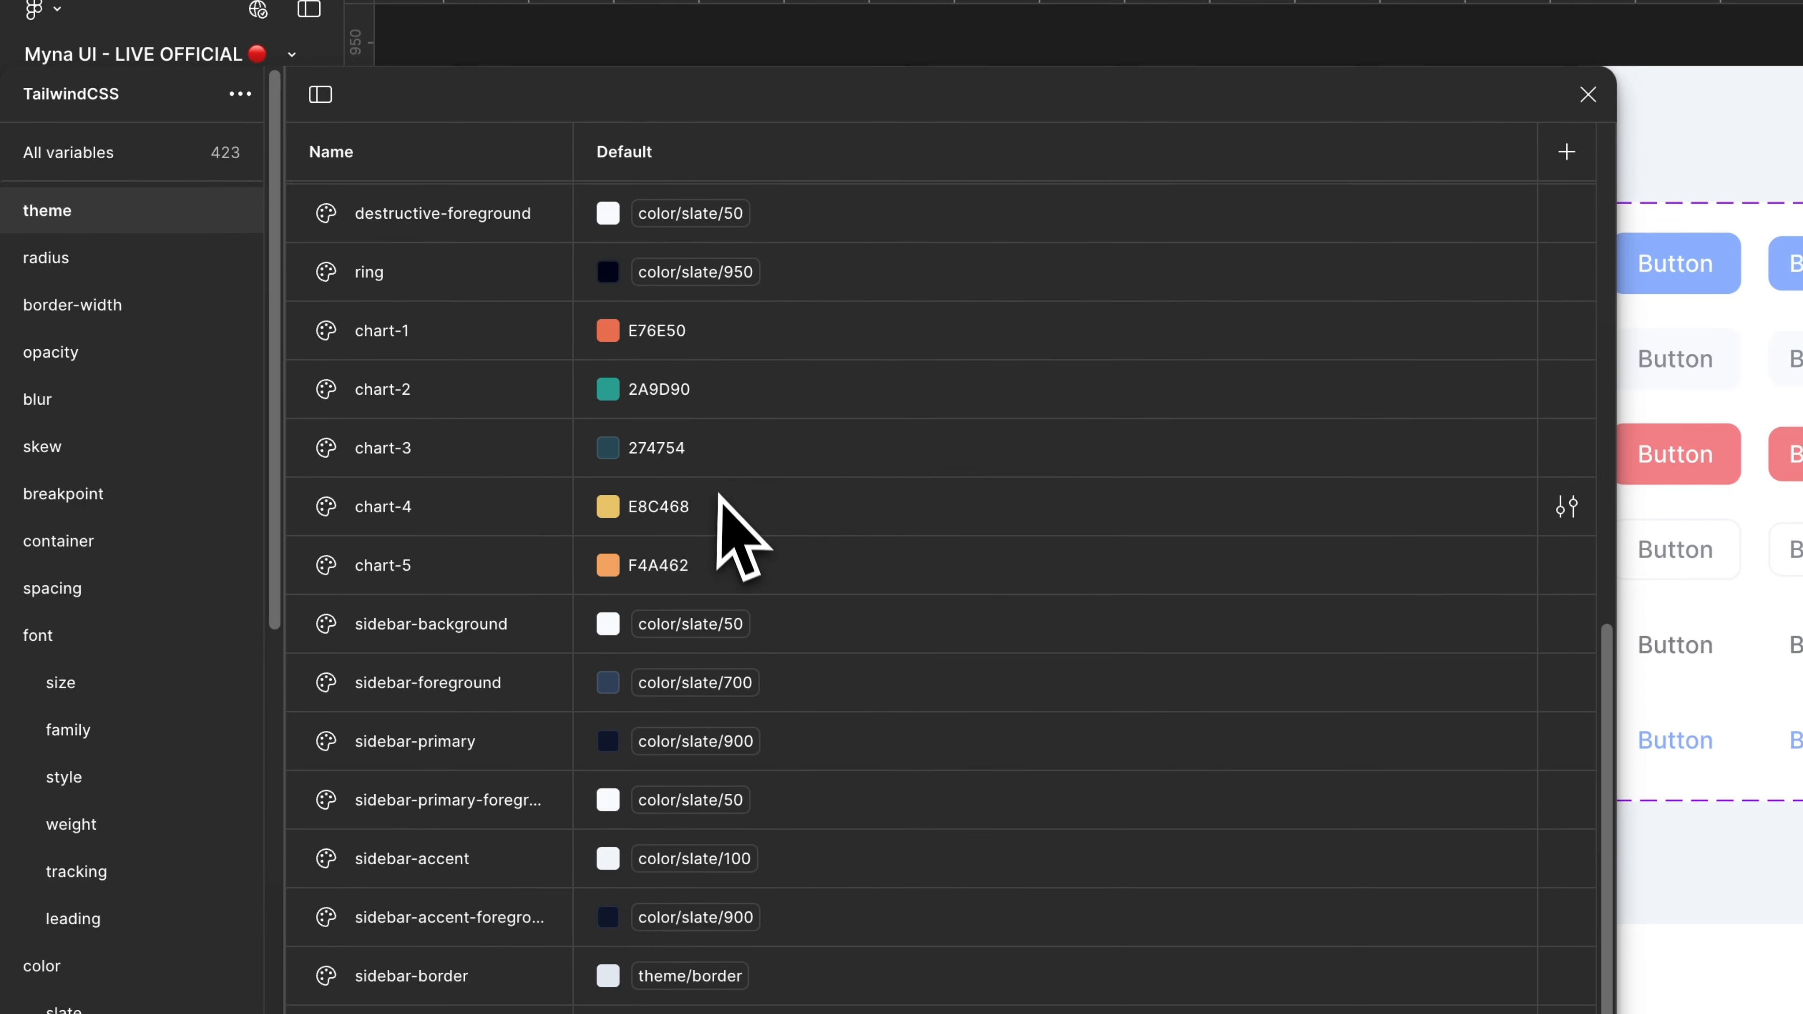
pyautogui.scroll(9, 845, 454)
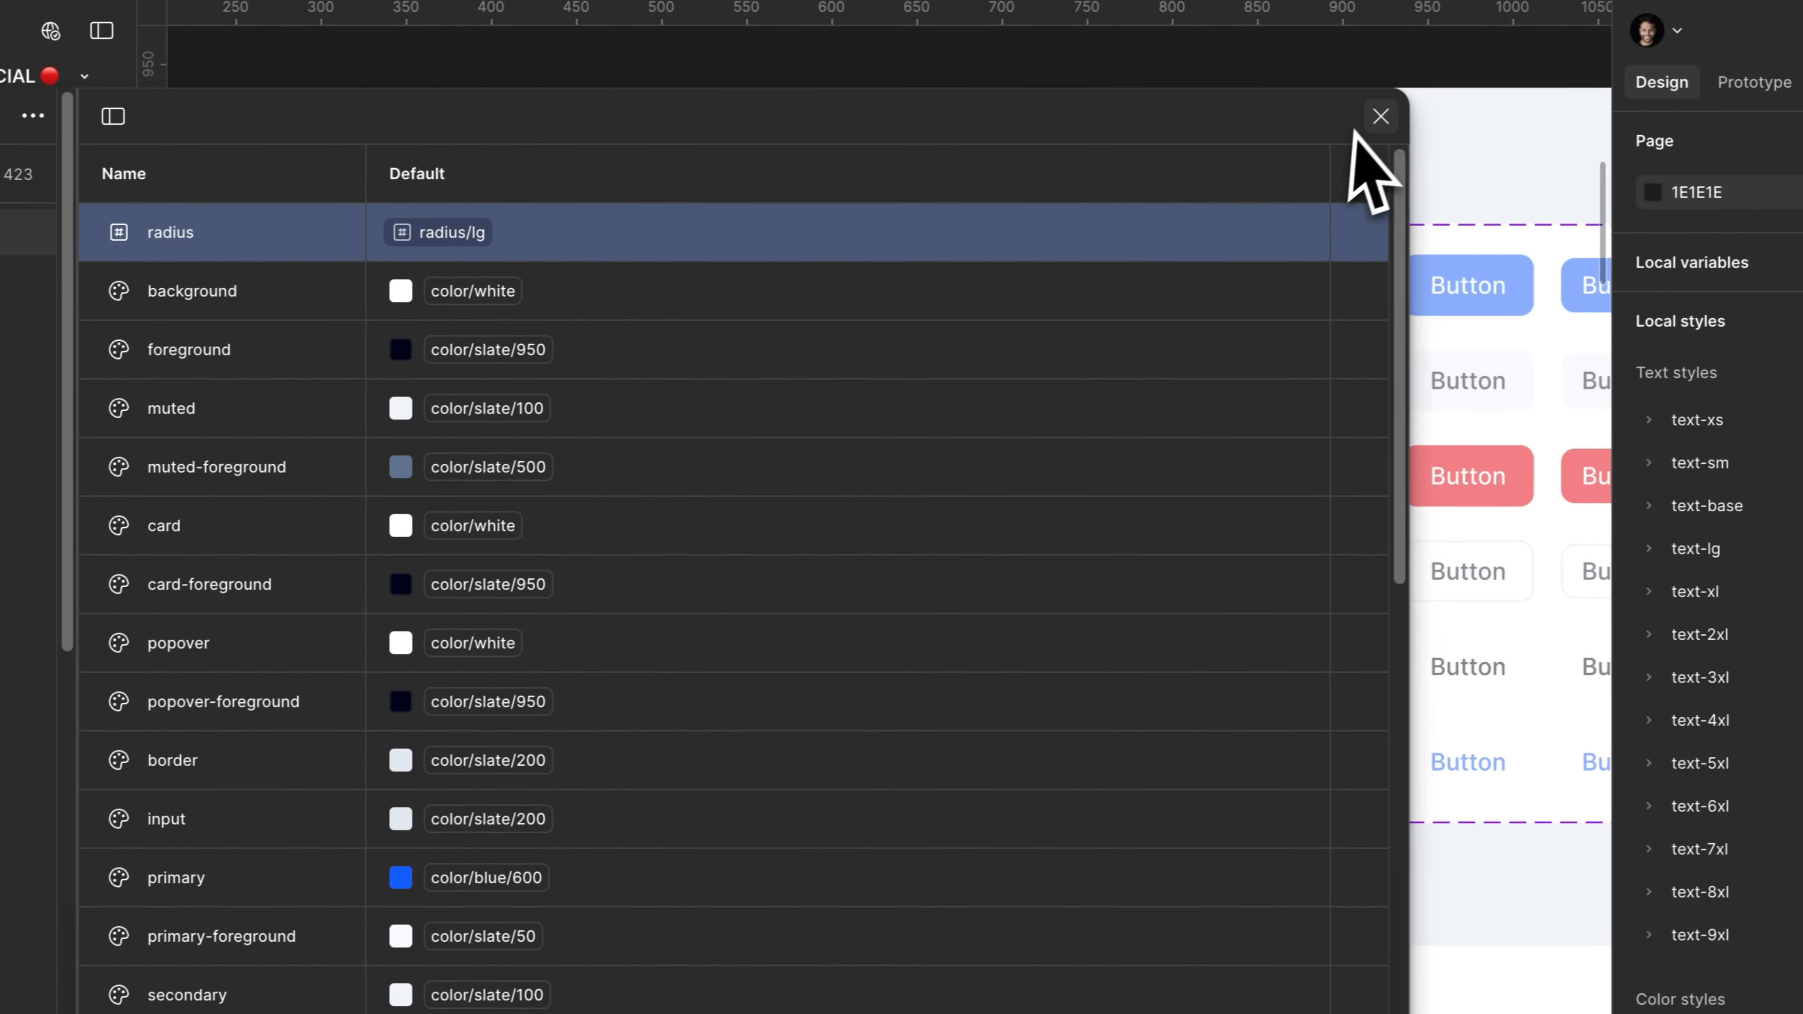
pyautogui.click(1588, 94)
# Step: Reselect all the button variants and compare their corner radius with the computed border radius of the Small and Large buttons in the browser
pyautogui.click(706, 238)
pyautogui.press('Return')
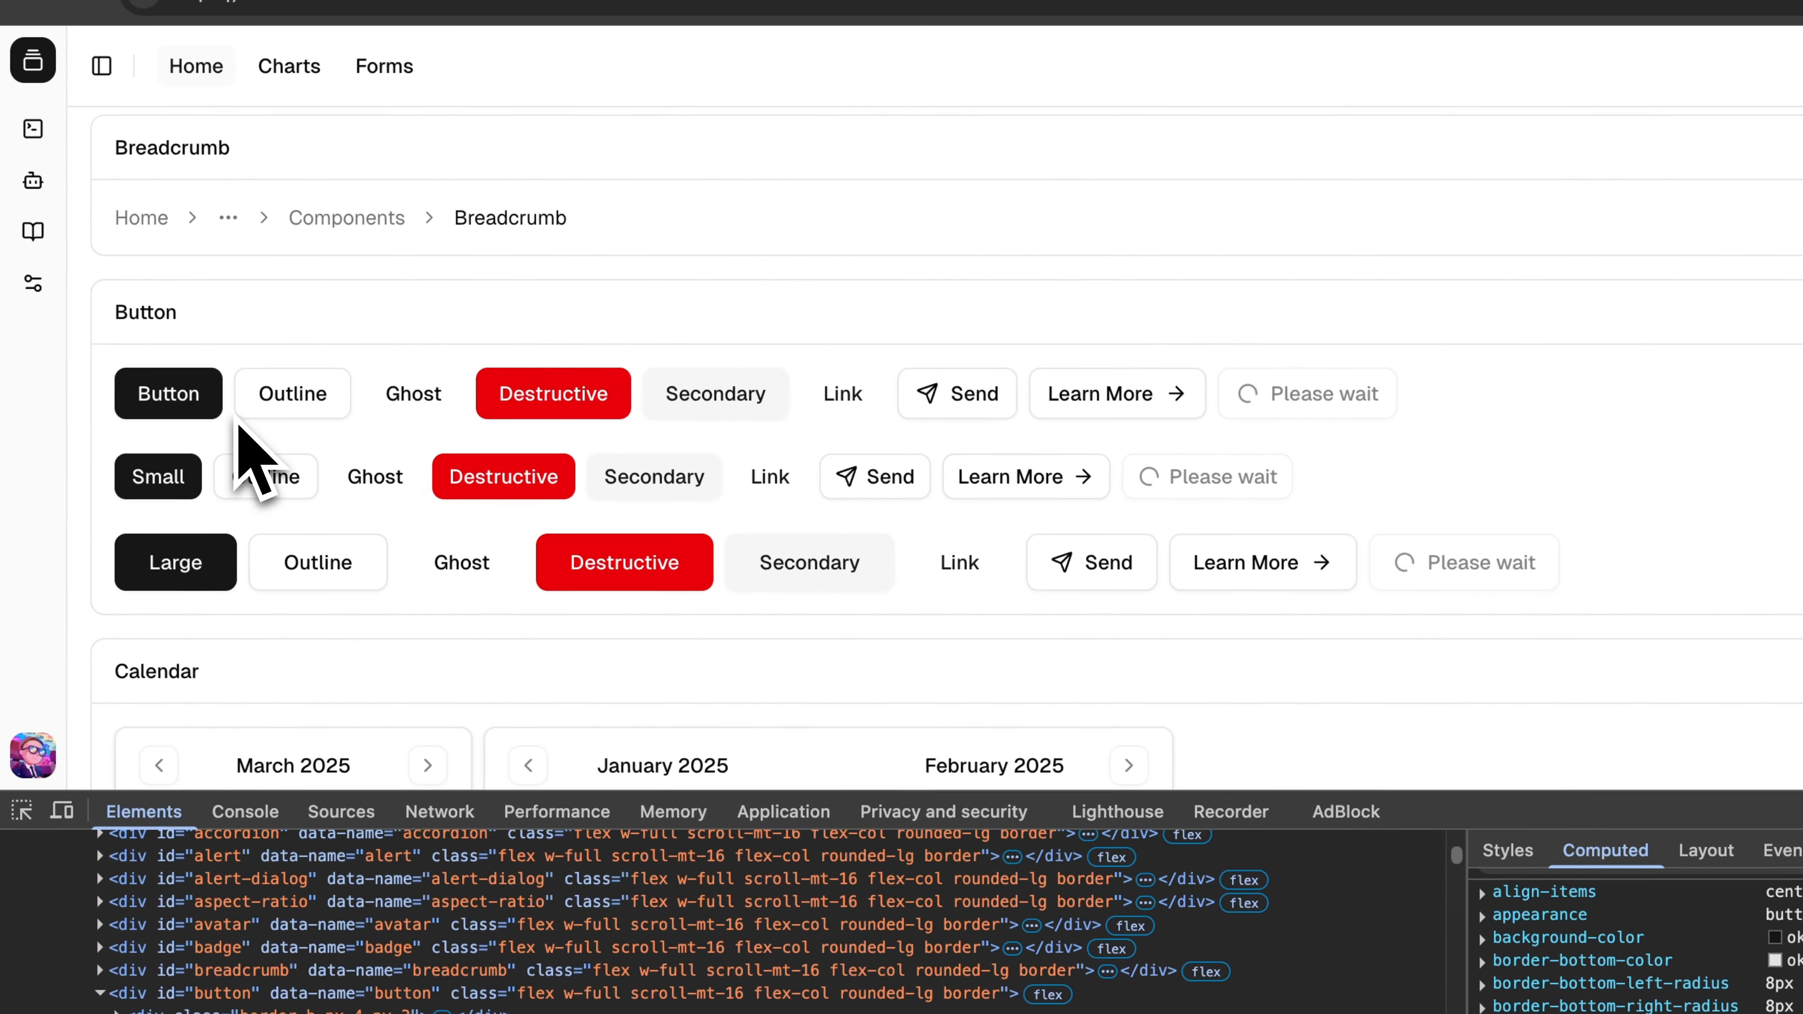
pyautogui.press('super+shift+c')
pyautogui.click(172, 474)
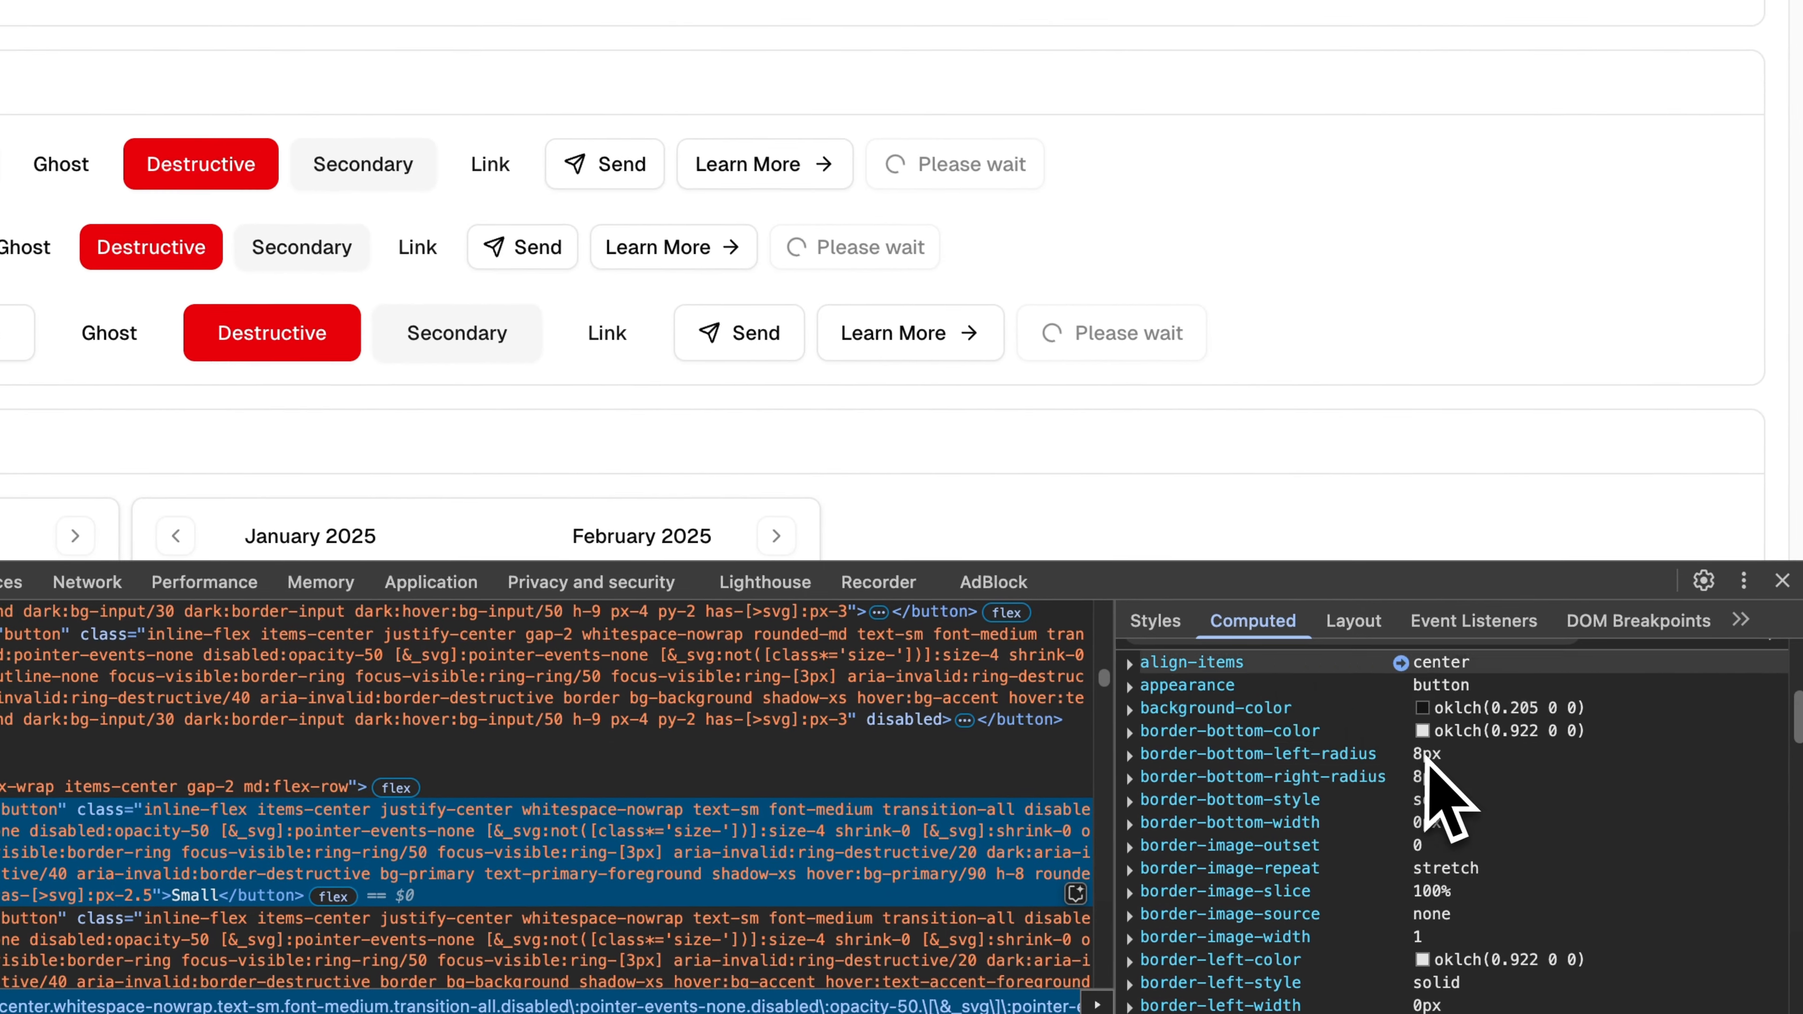
pyautogui.click(1155, 621)
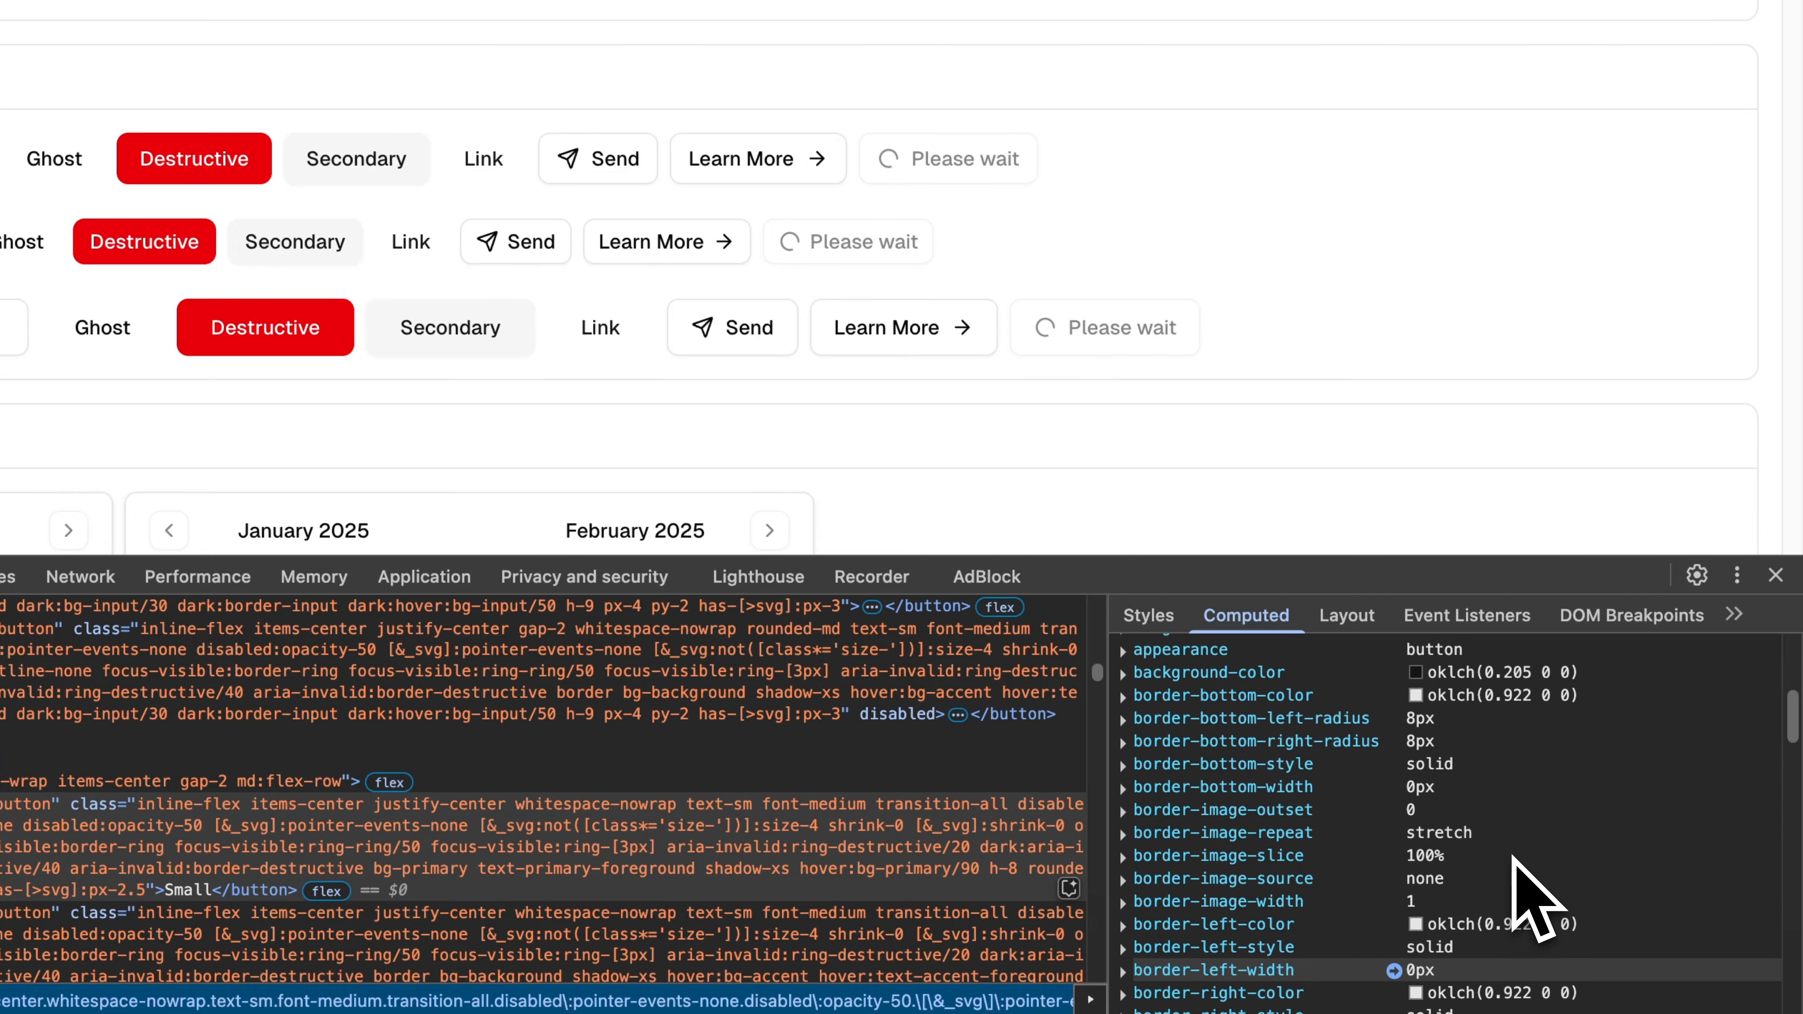
pyautogui.press('super+shift+c')
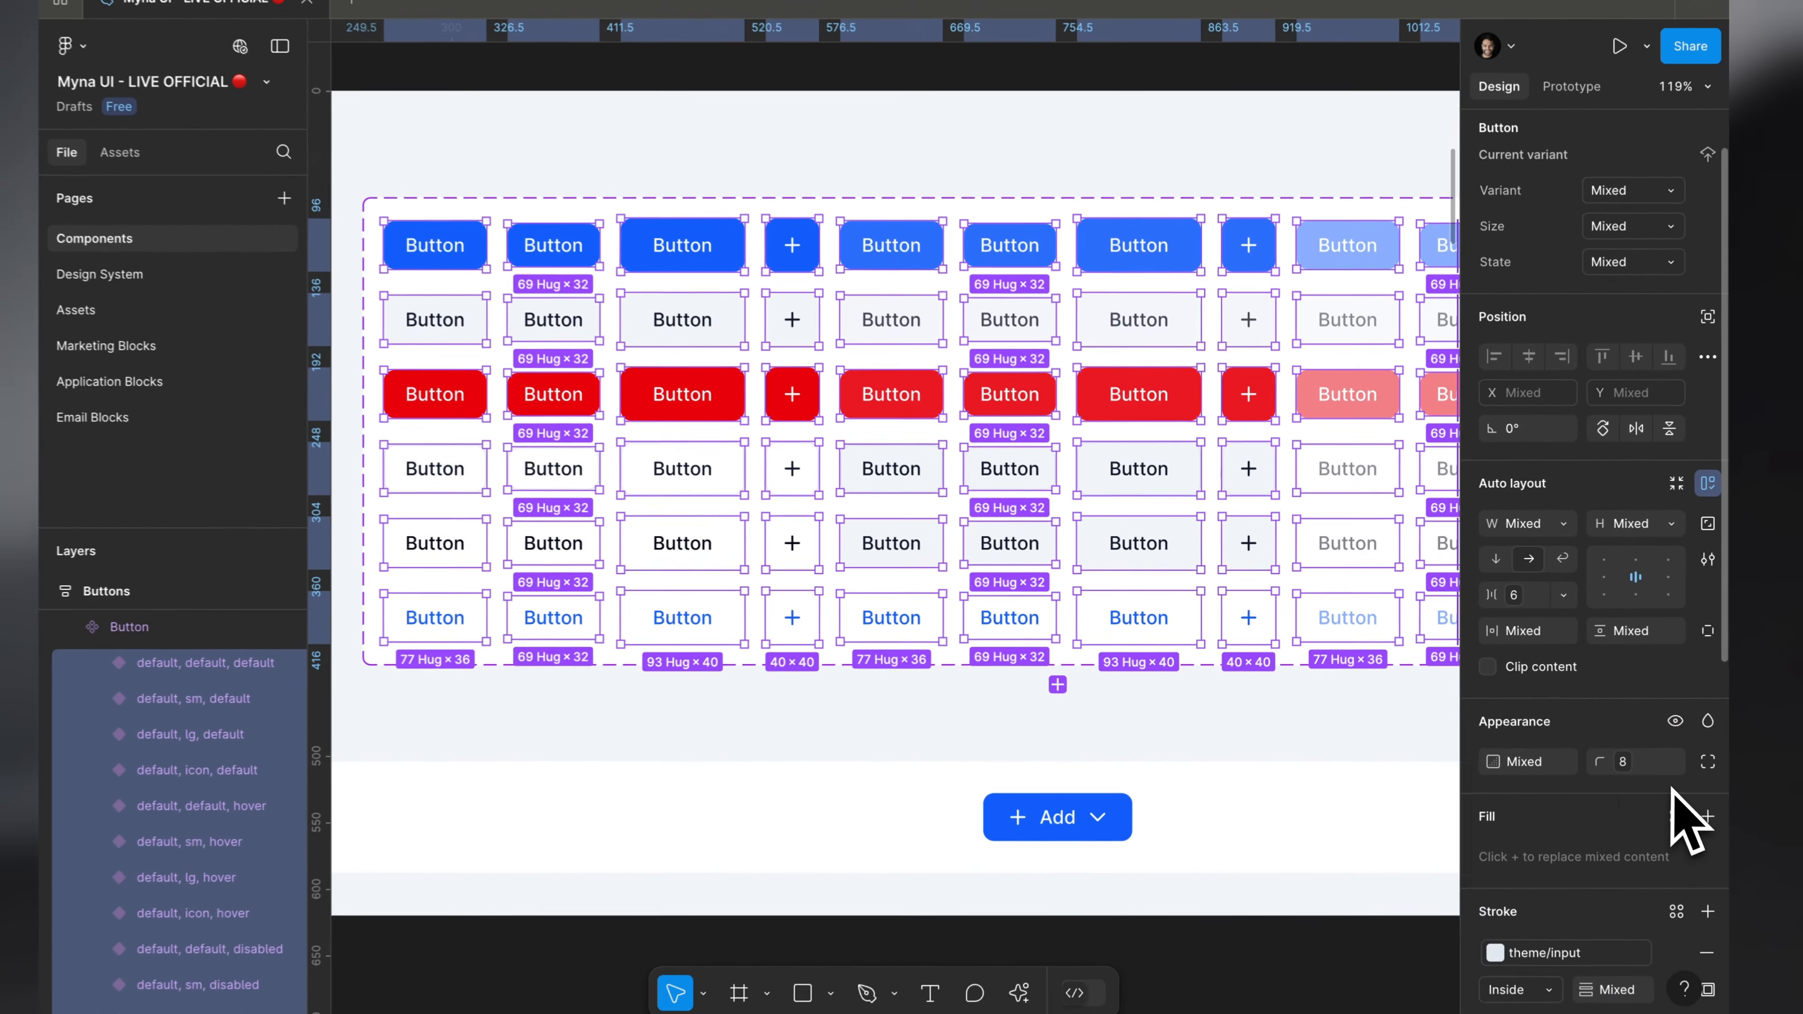
pyautogui.click(1072, 781)
pyautogui.scroll(-1, 1036, 780)
pyautogui.scroll(1, 1109, 763)
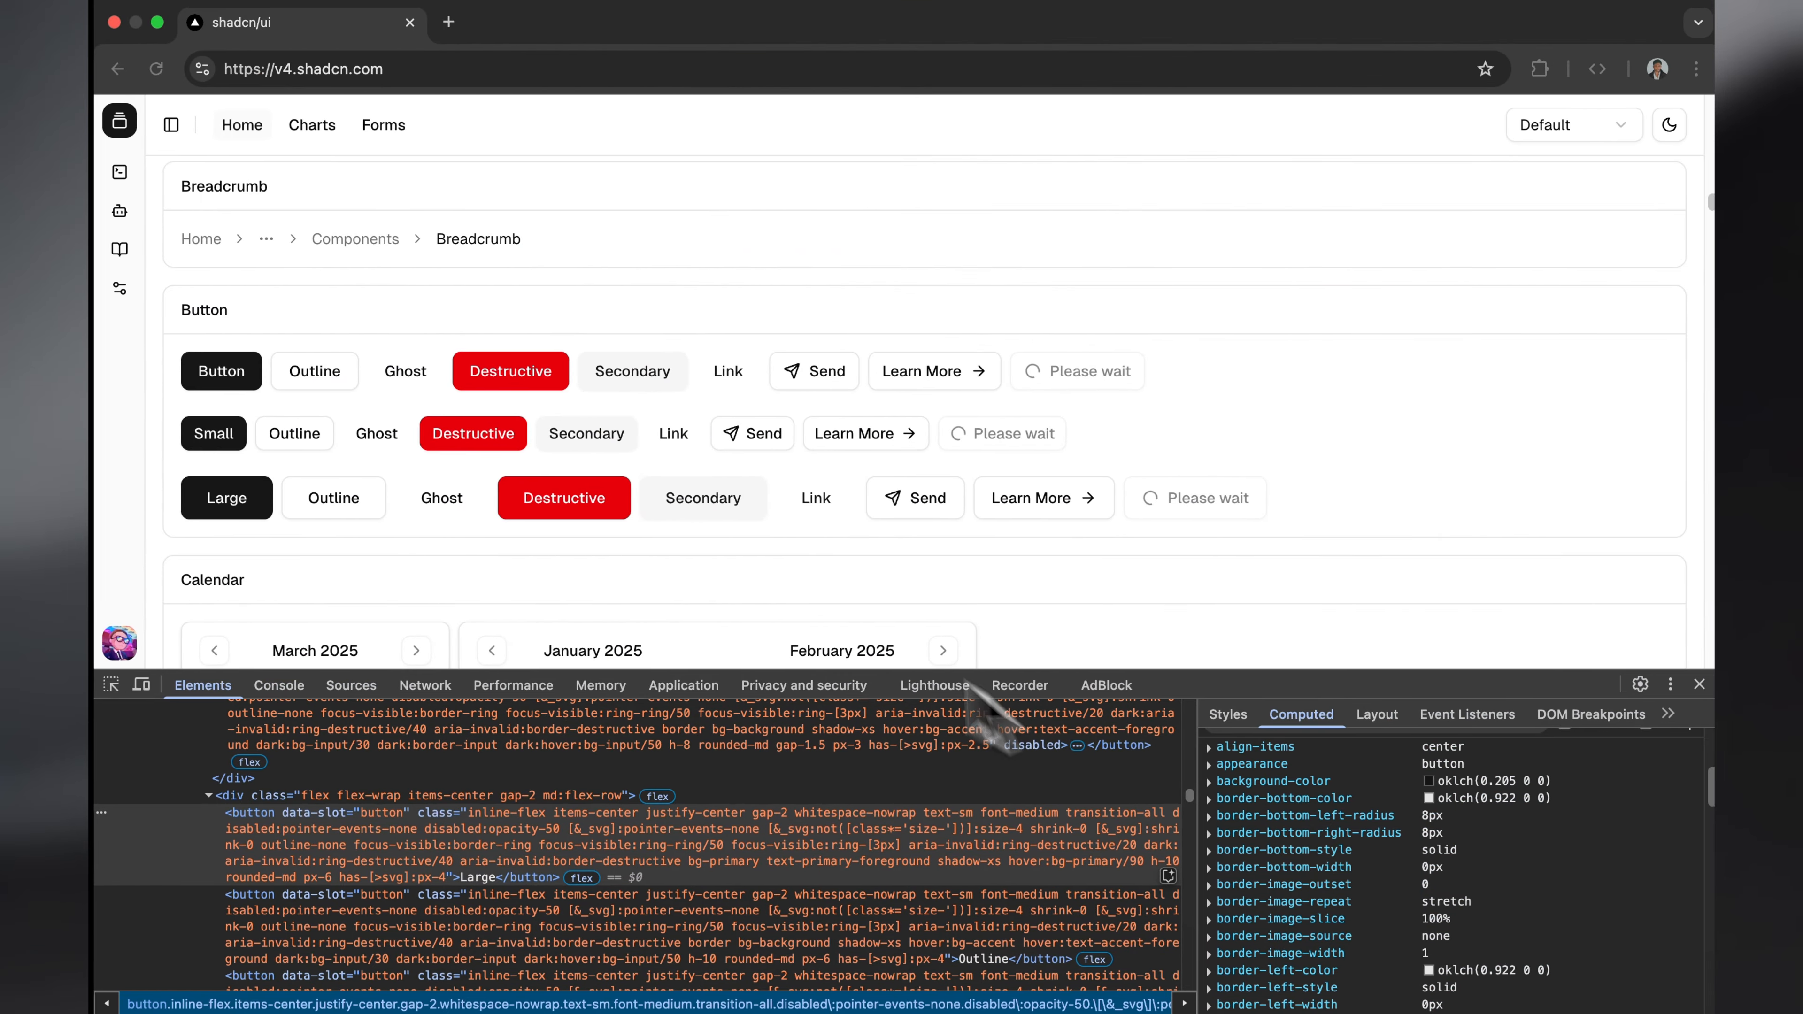
# Step: Inspect the default-size Outline button in the browser and find the shadow rule among its styles
pyautogui.press('super+shift+c')
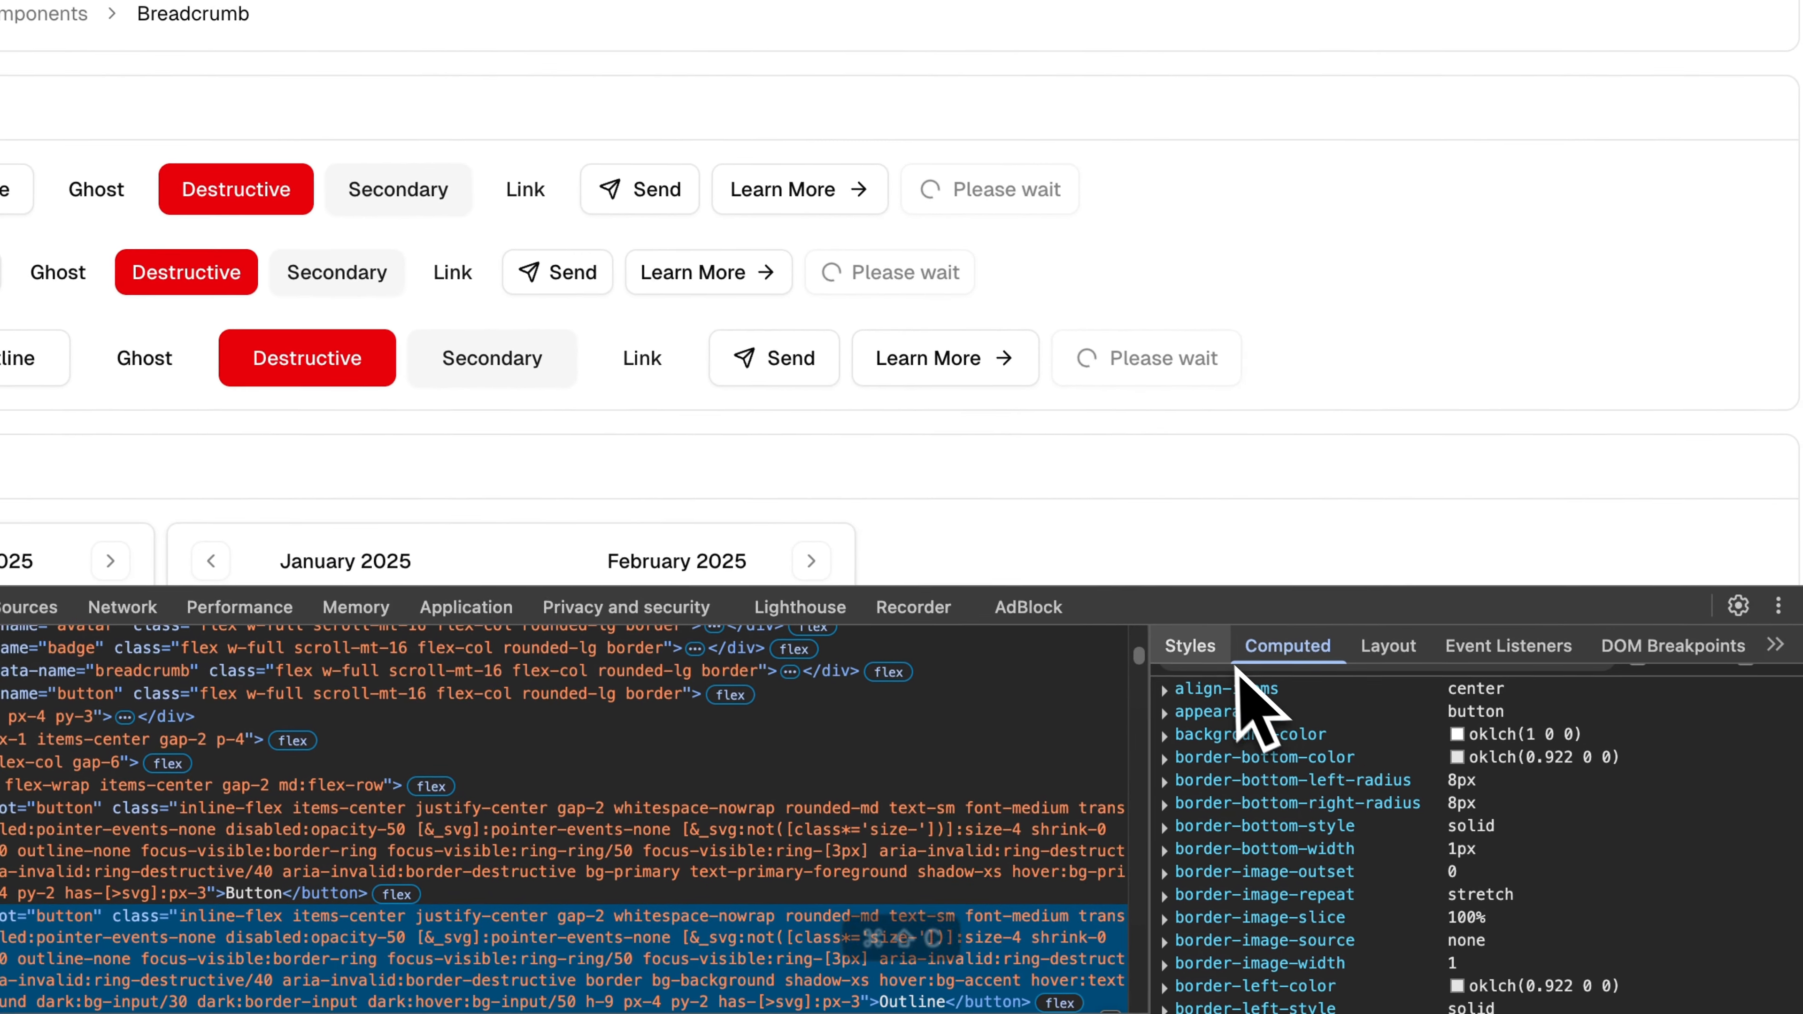
pyautogui.click(1420, 826)
pyautogui.scroll(-2, 1278, 824)
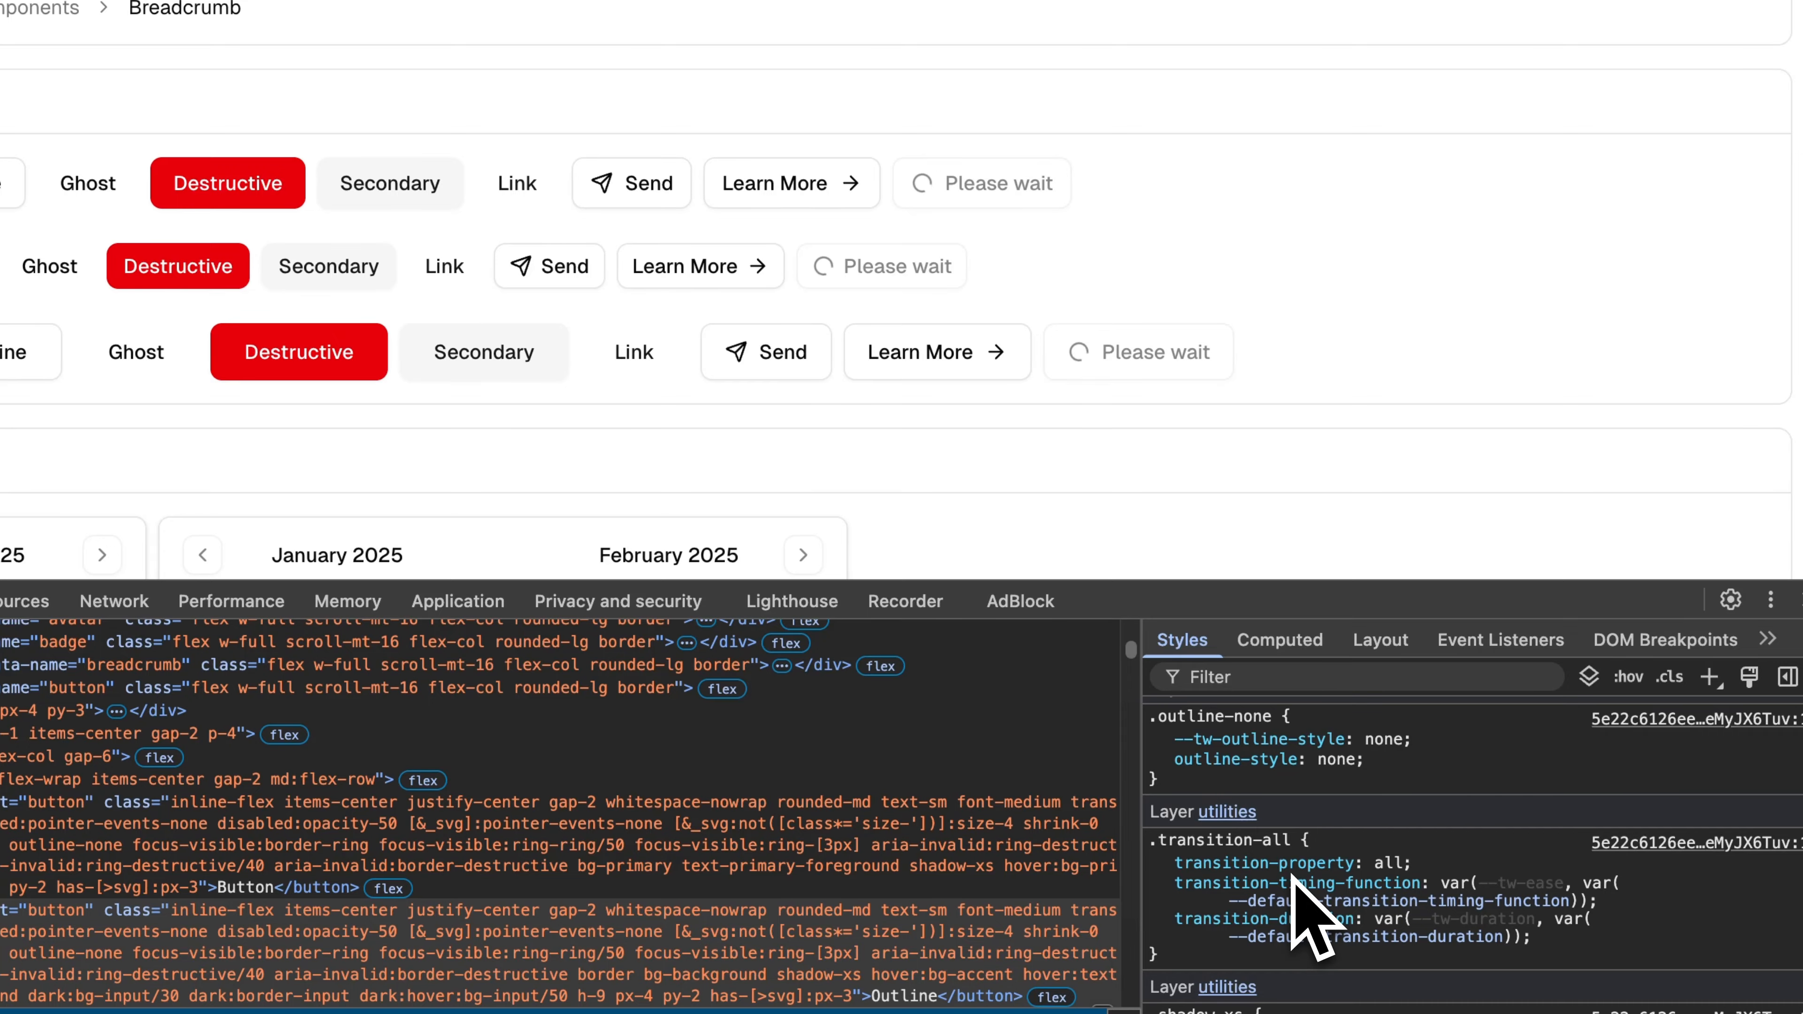
pyautogui.scroll(-4, 1313, 916)
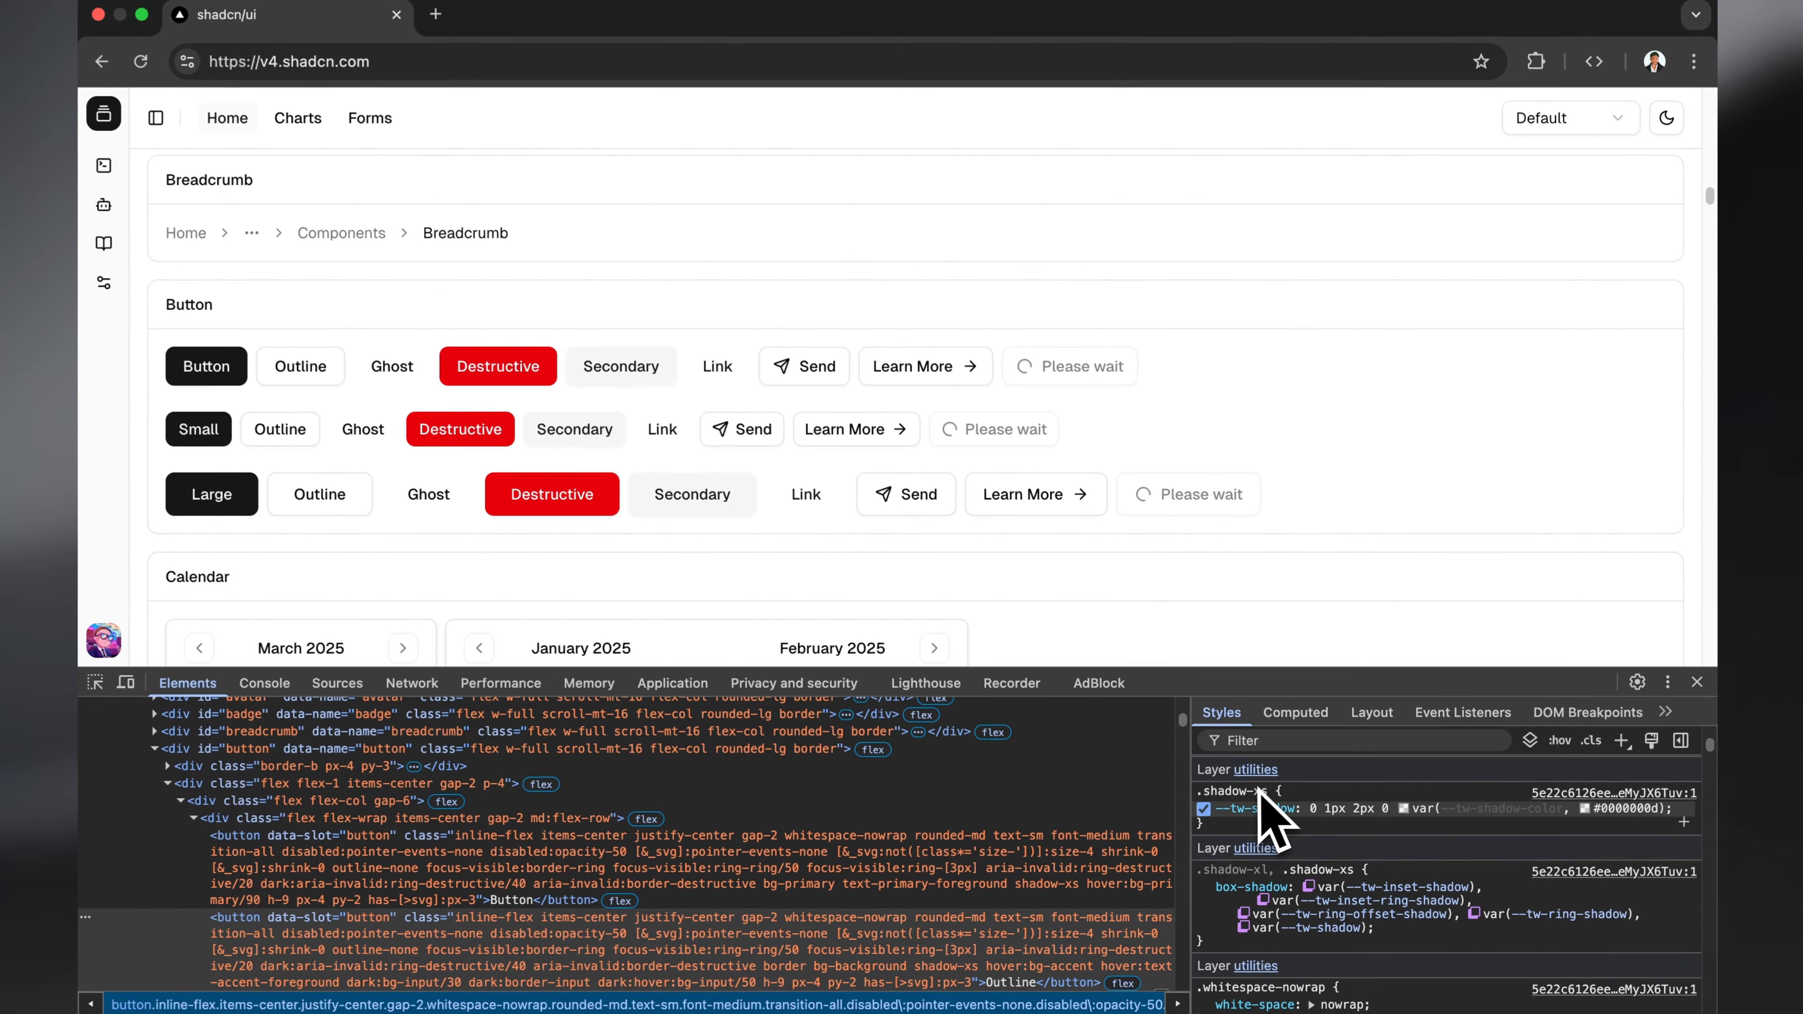
pyautogui.moveTo(1263, 809)
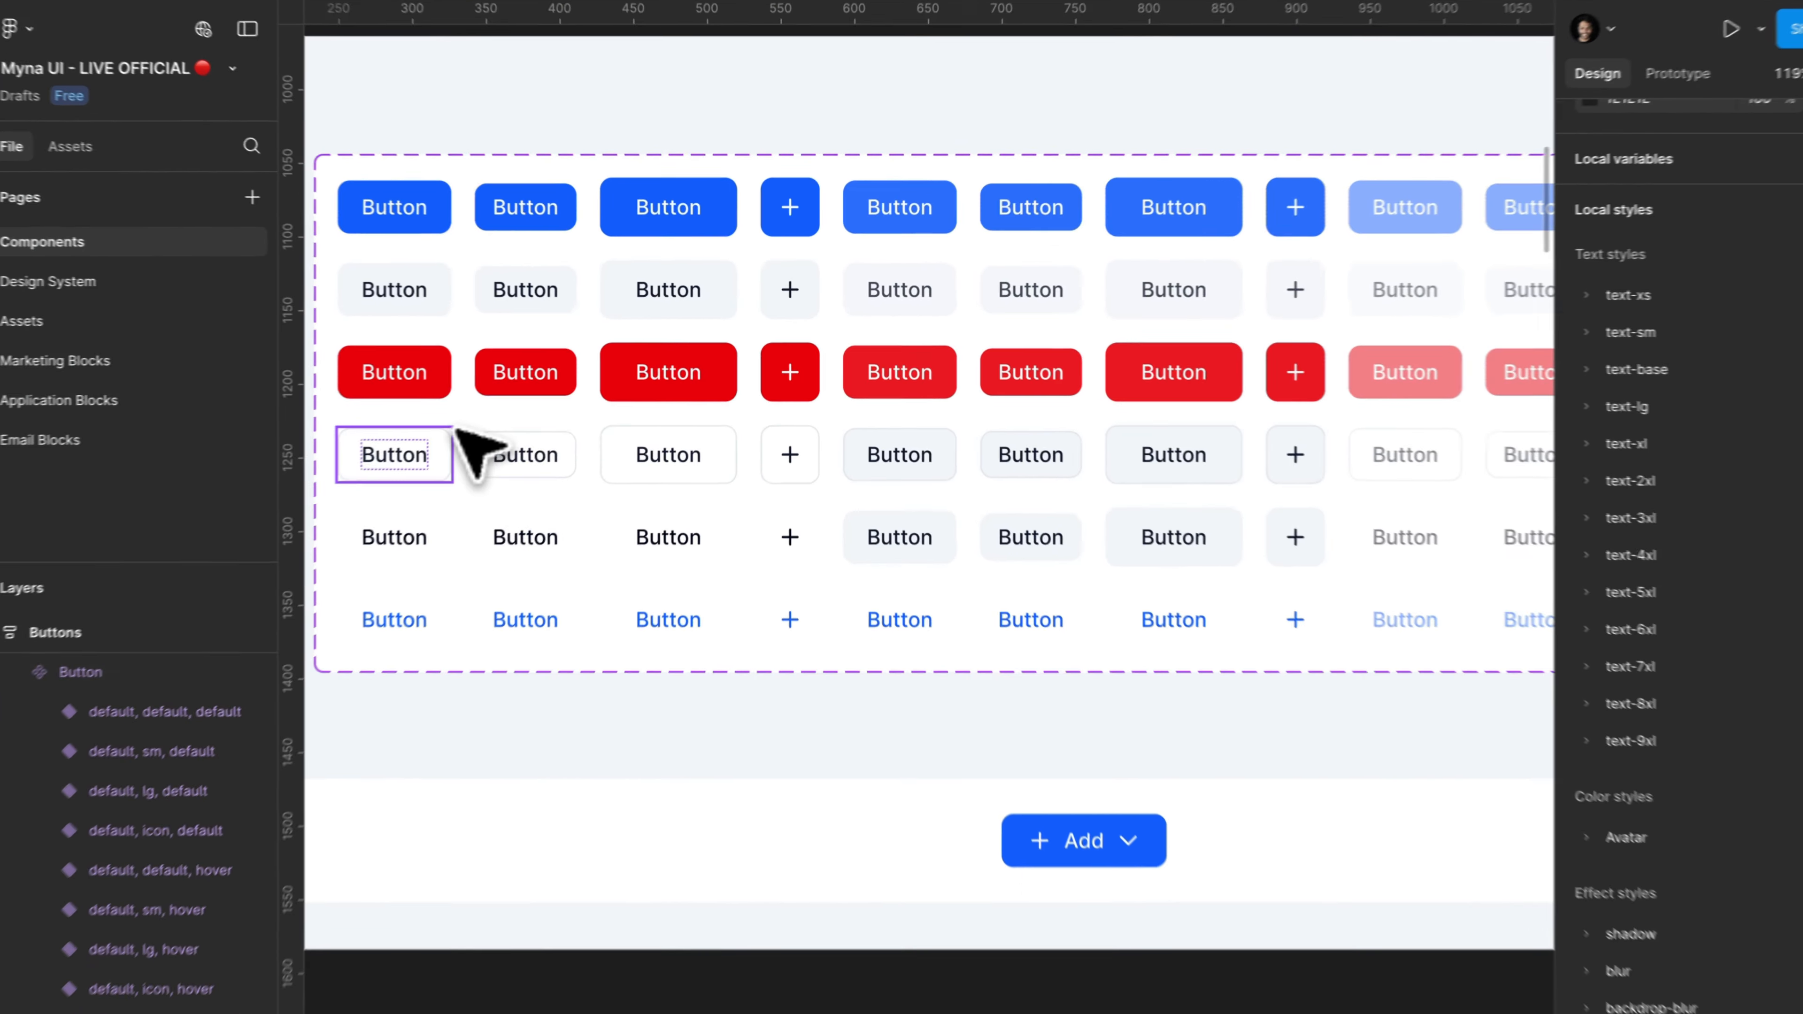
# Step: Switch back to Figma, select all the outline variants in the button set and apply the shadow/xs effect style
pyautogui.click(386, 455)
pyautogui.scroll(-2, 392, 449)
pyautogui.hscroll(-3, 389, 449)
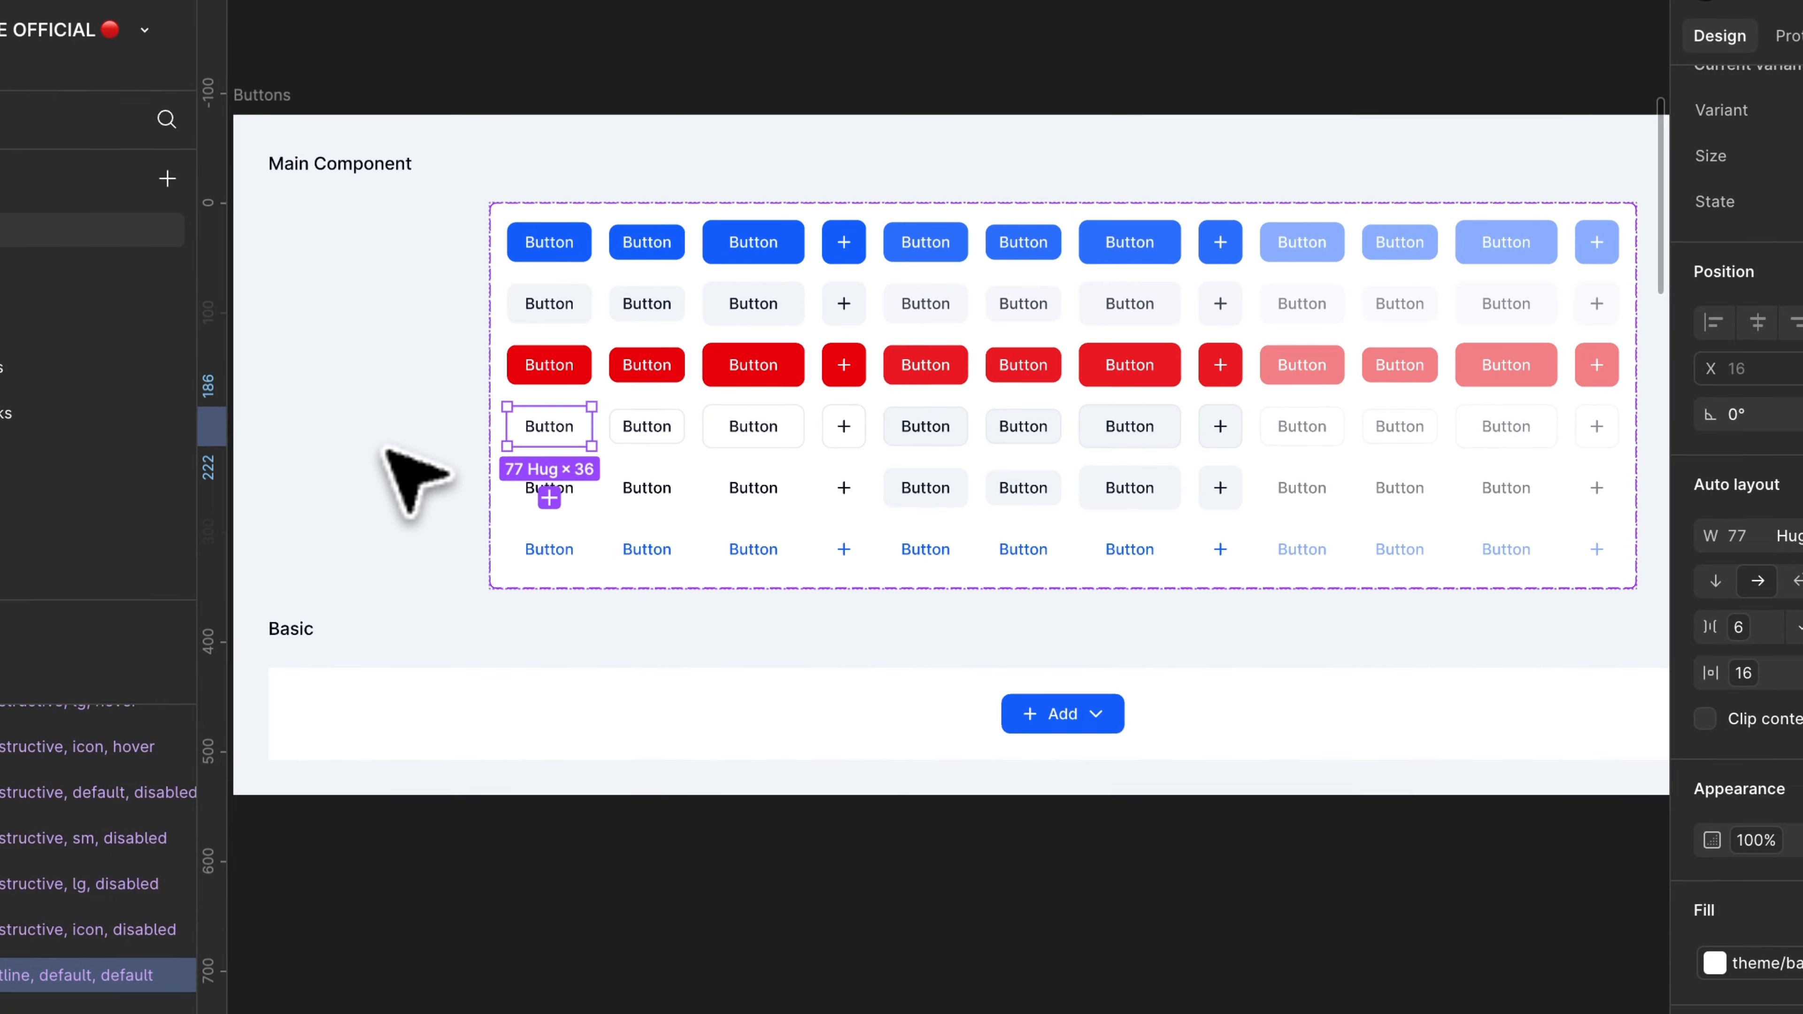
pyautogui.scroll(2, 1131, 430)
pyautogui.scroll(-2, 1136, 426)
pyautogui.click(1138, 426)
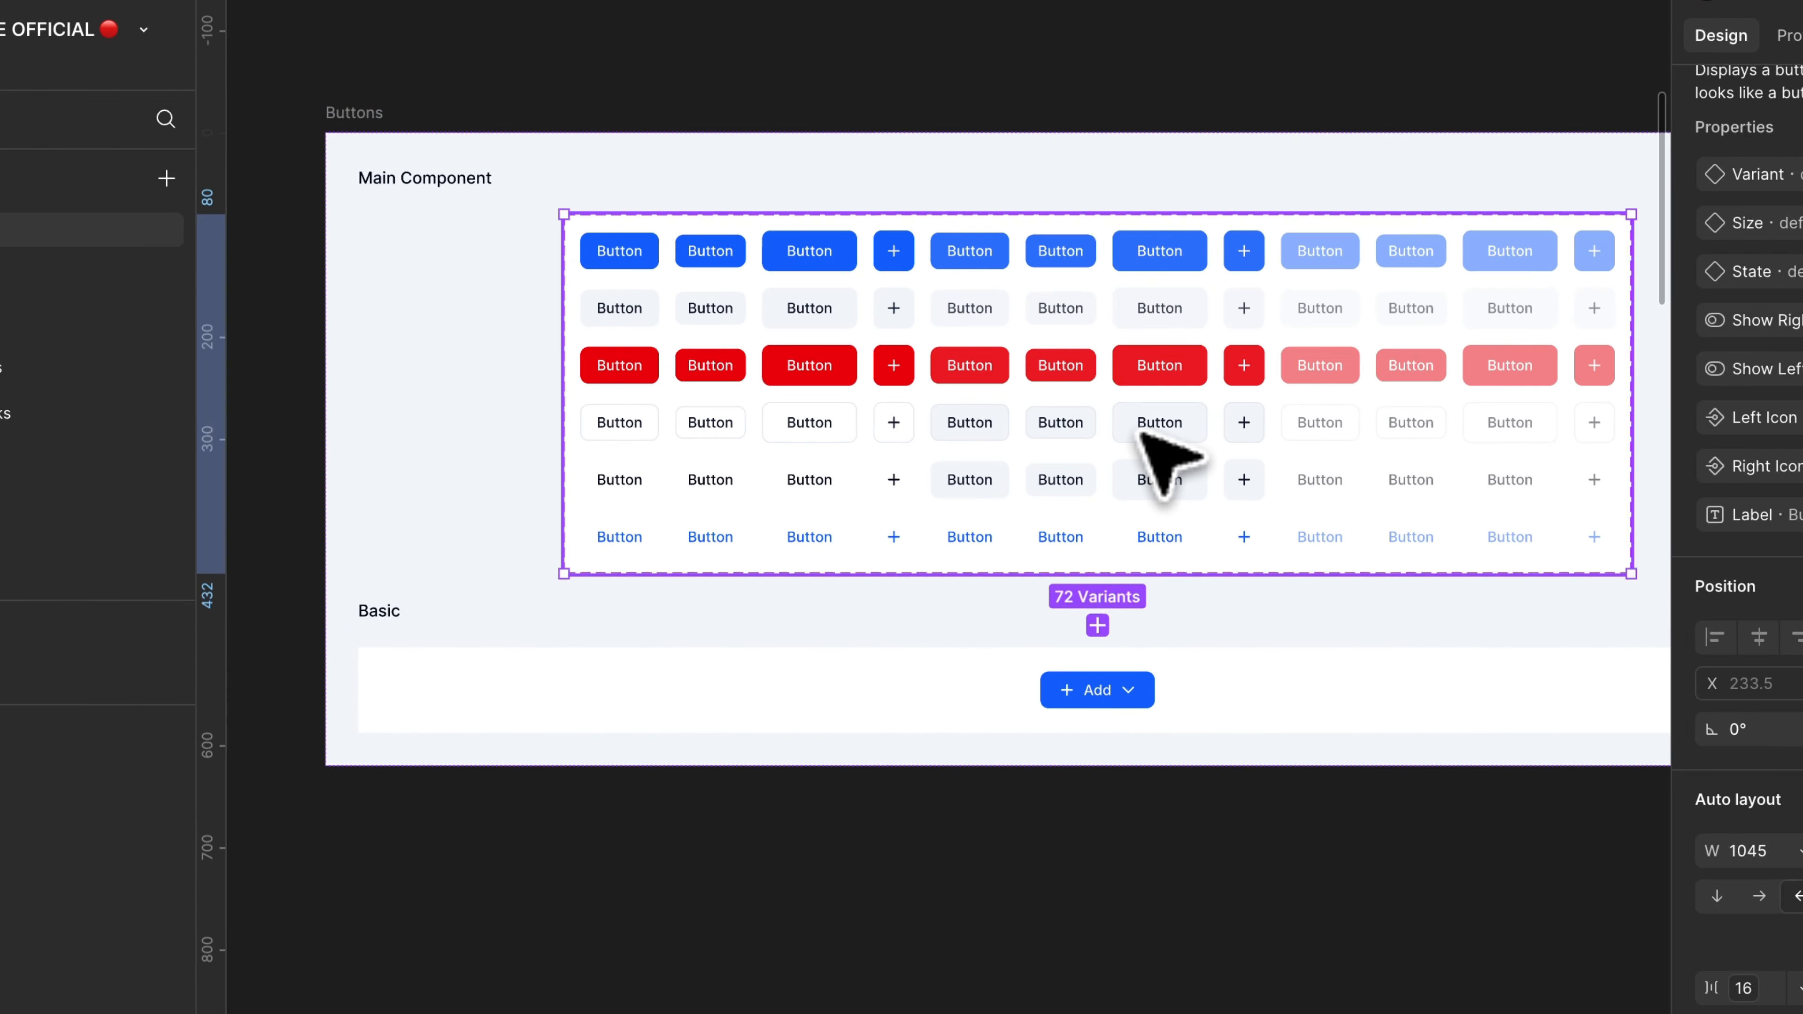
pyautogui.scroll(-2, 1138, 429)
pyautogui.moveTo(436, 404); pyautogui.dragTo(1553, 453)
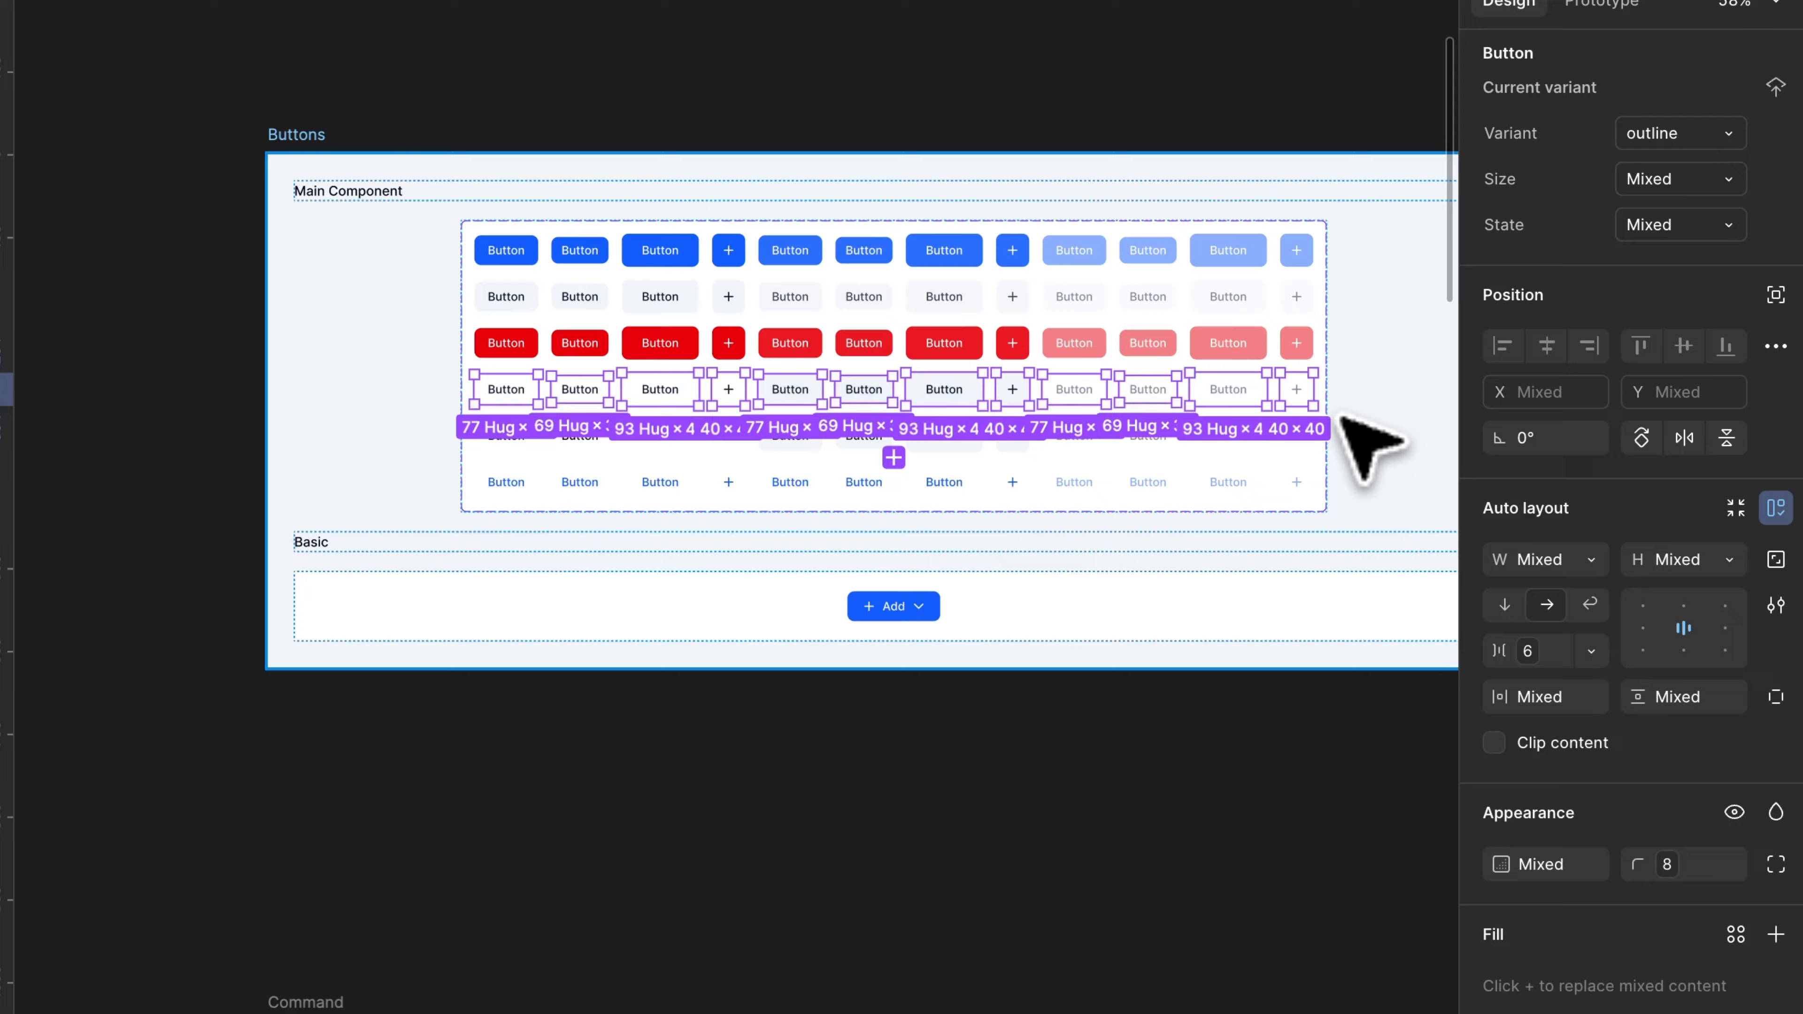
pyautogui.scroll(3, 1369, 448)
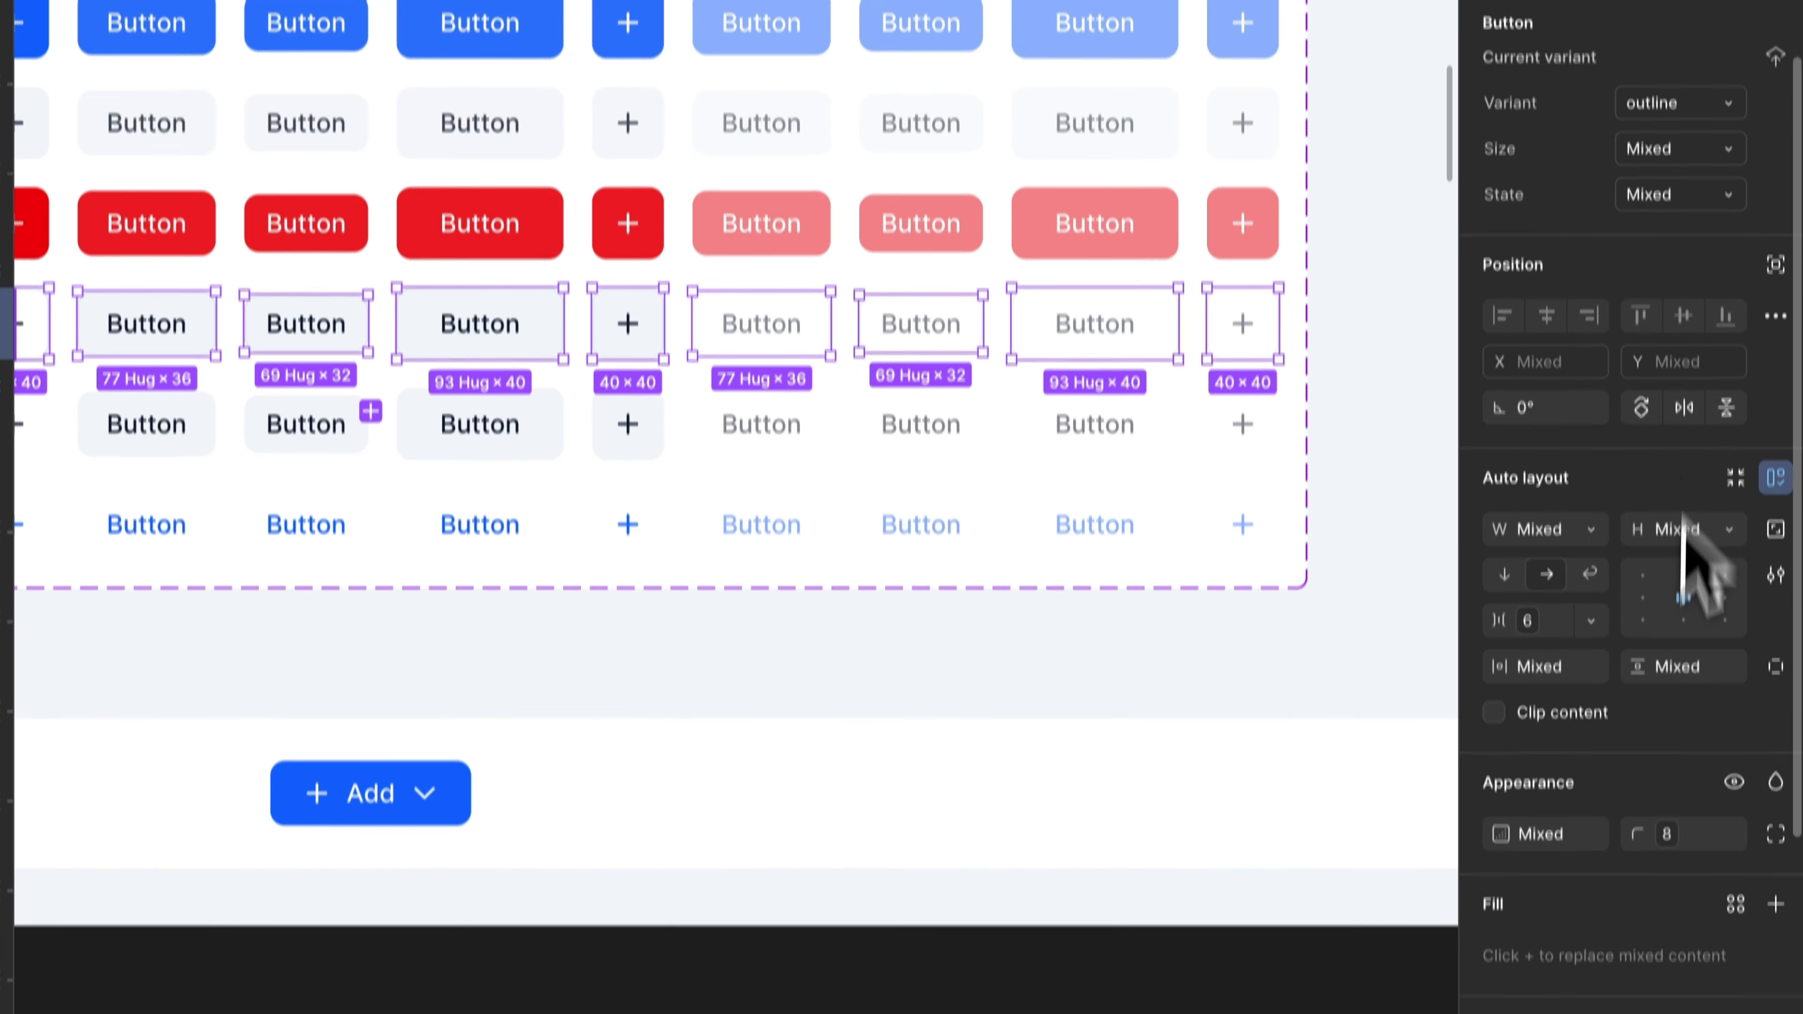
pyautogui.scroll(-7, 1698, 552)
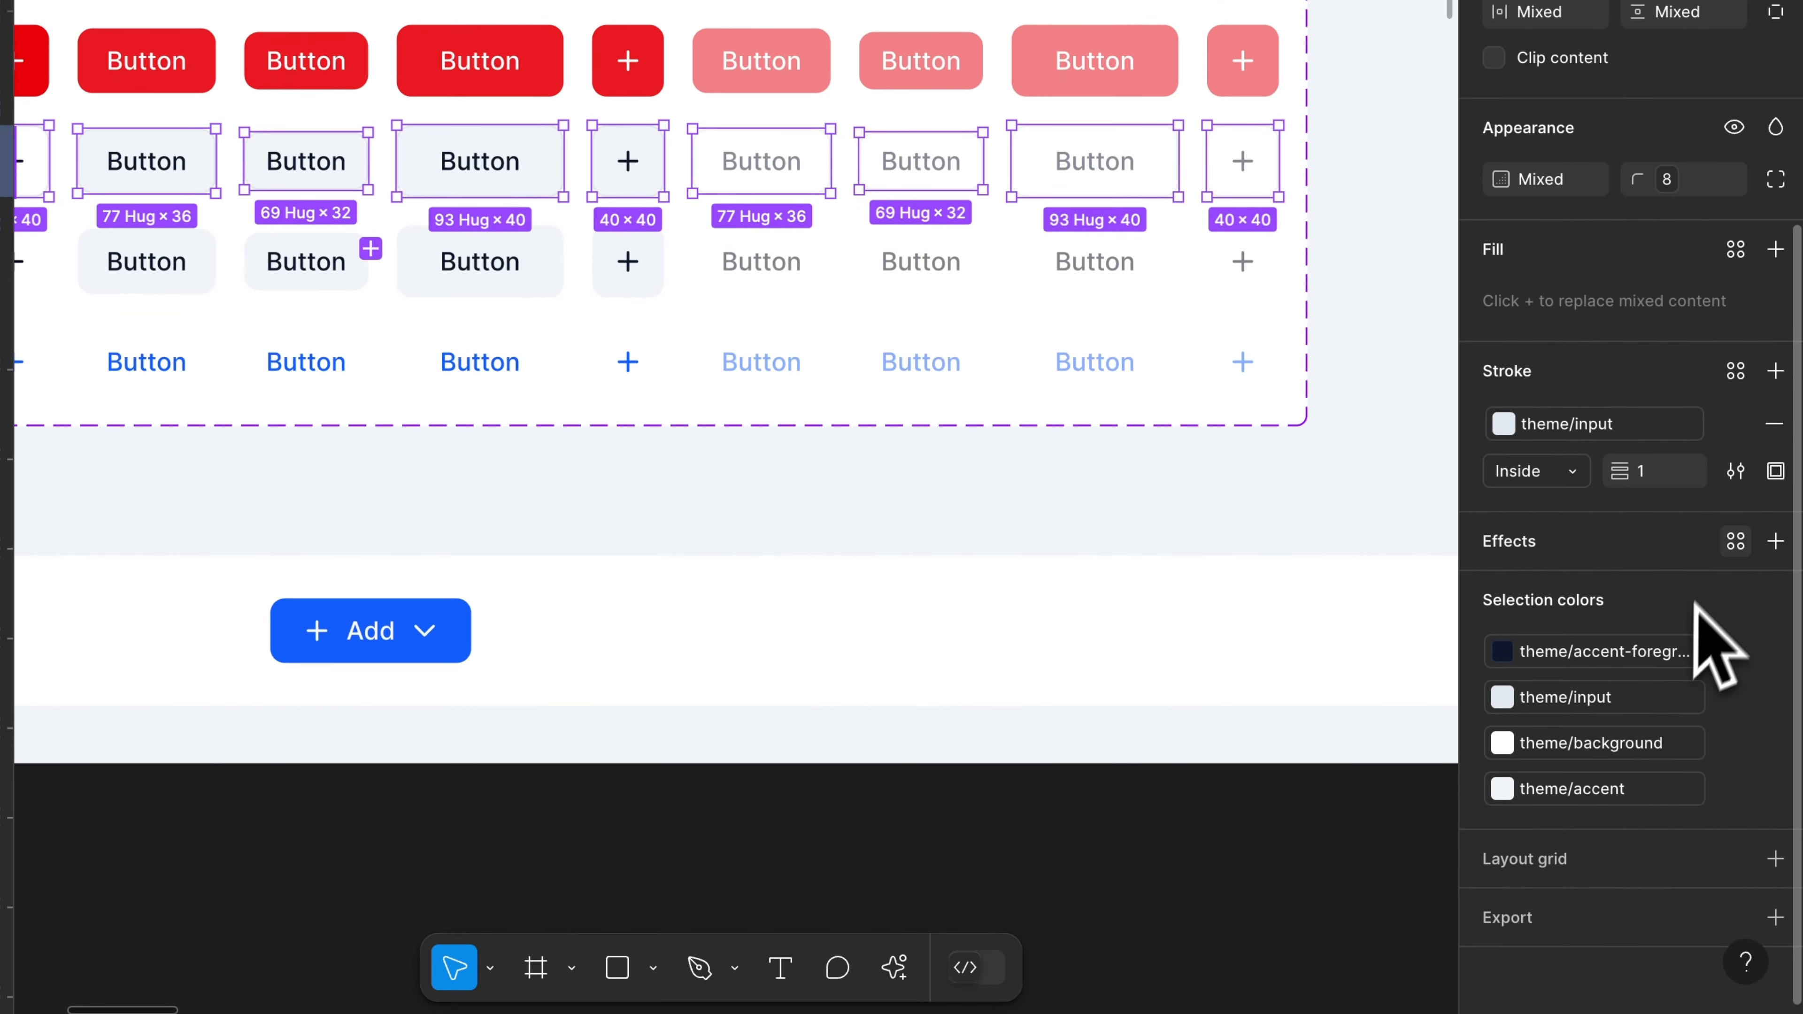
pyautogui.click(1735, 539)
pyautogui.click(1277, 723)
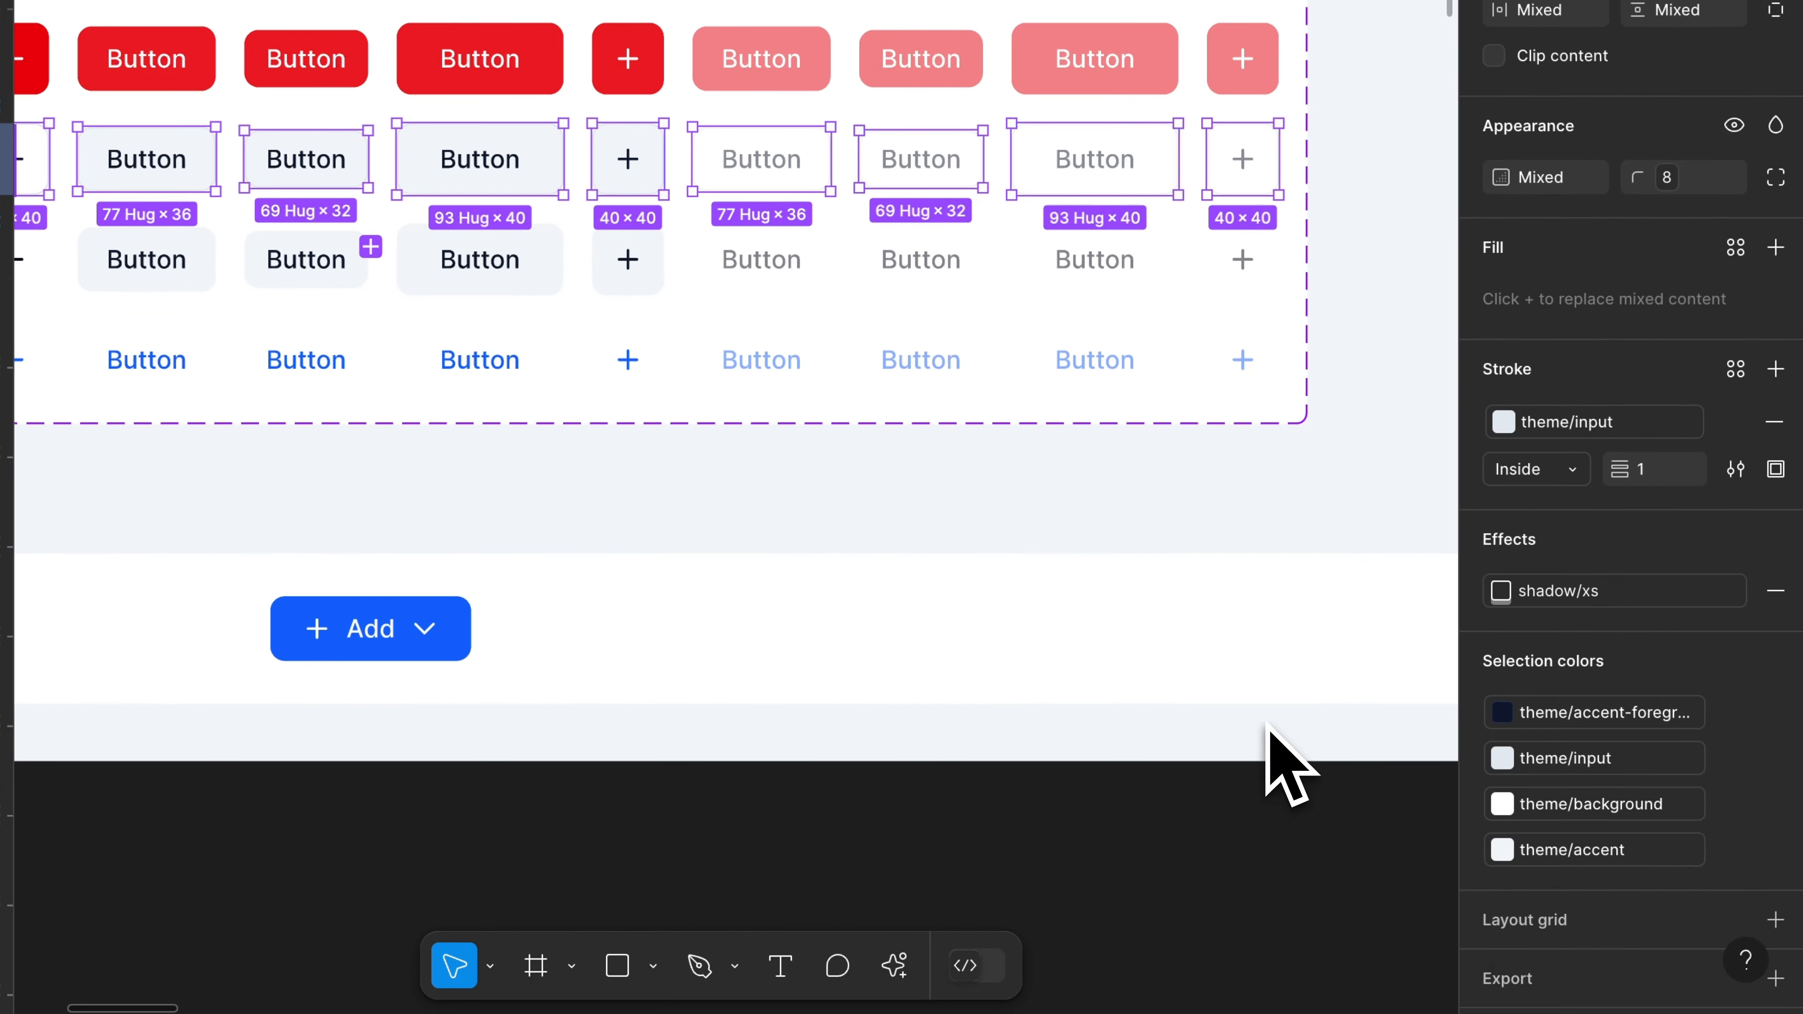
# Step: Check the shadow on the outline buttons up close, restore the selection of the outline row and view its stroke settings
pyautogui.click(1131, 790)
pyautogui.hscroll(-8, 1033, 836)
pyautogui.scroll(3, 243, 326)
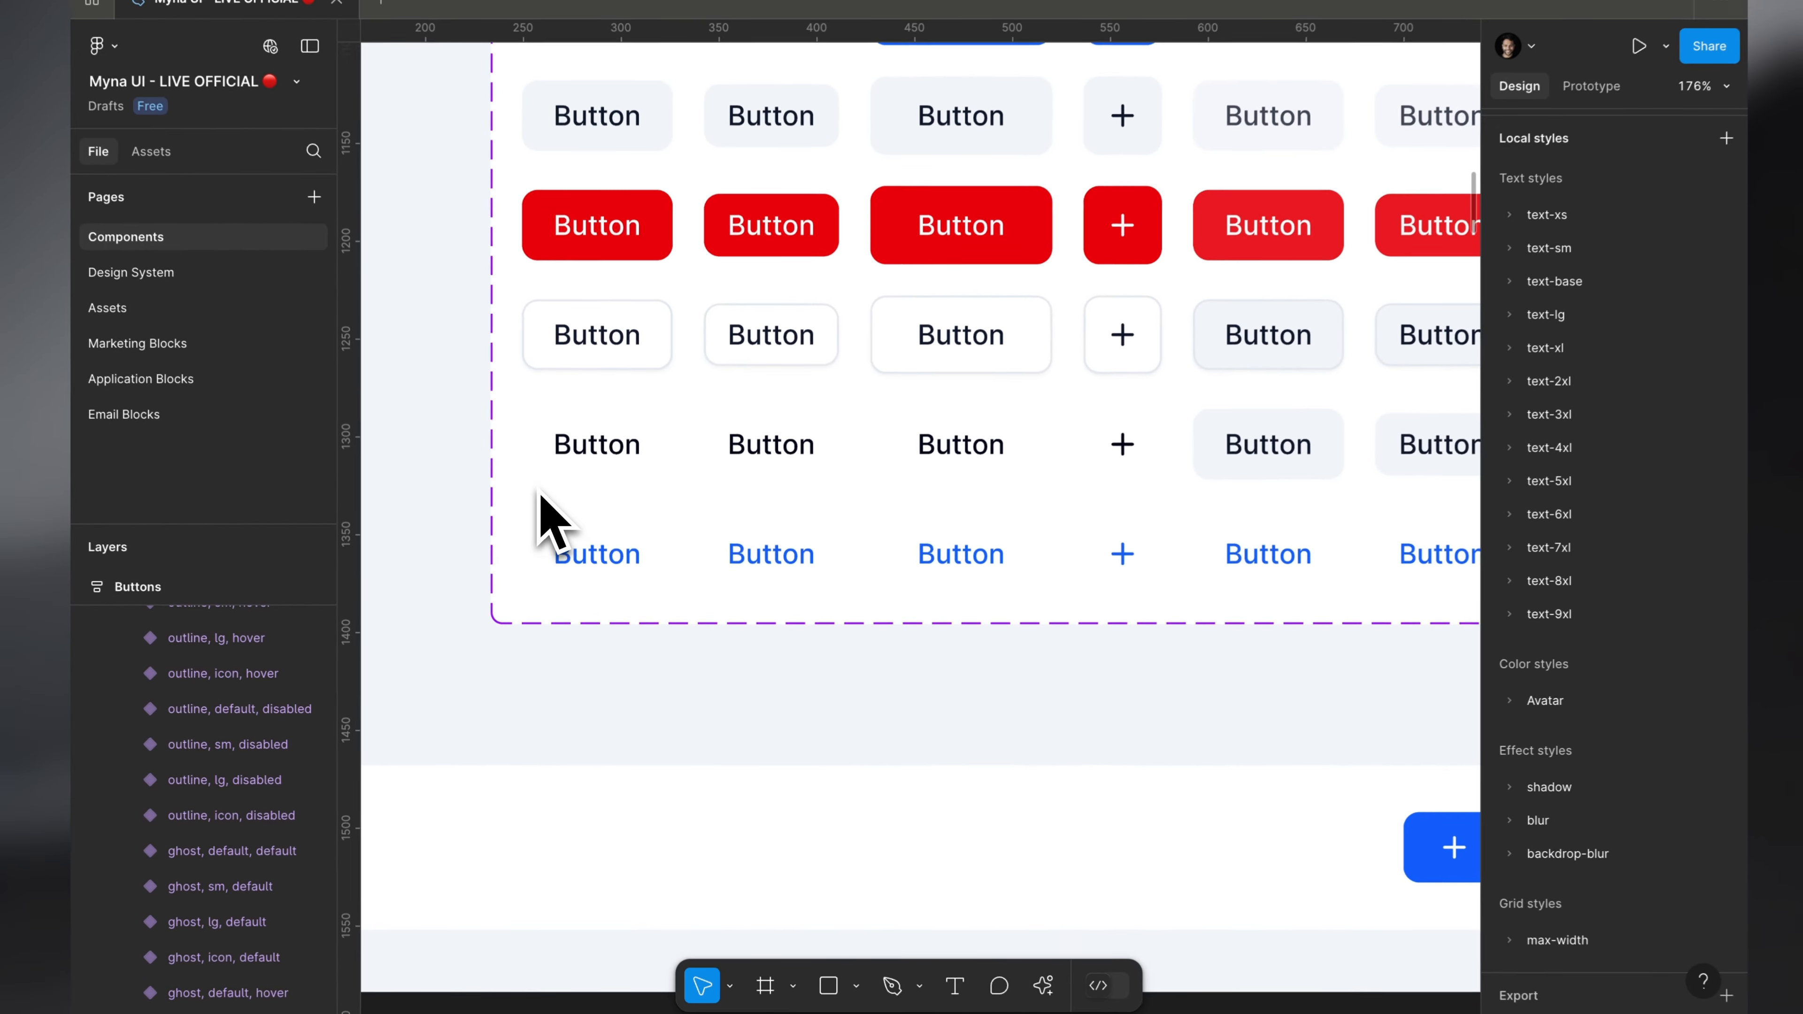
pyautogui.press('super+z')
pyautogui.press('super+z')
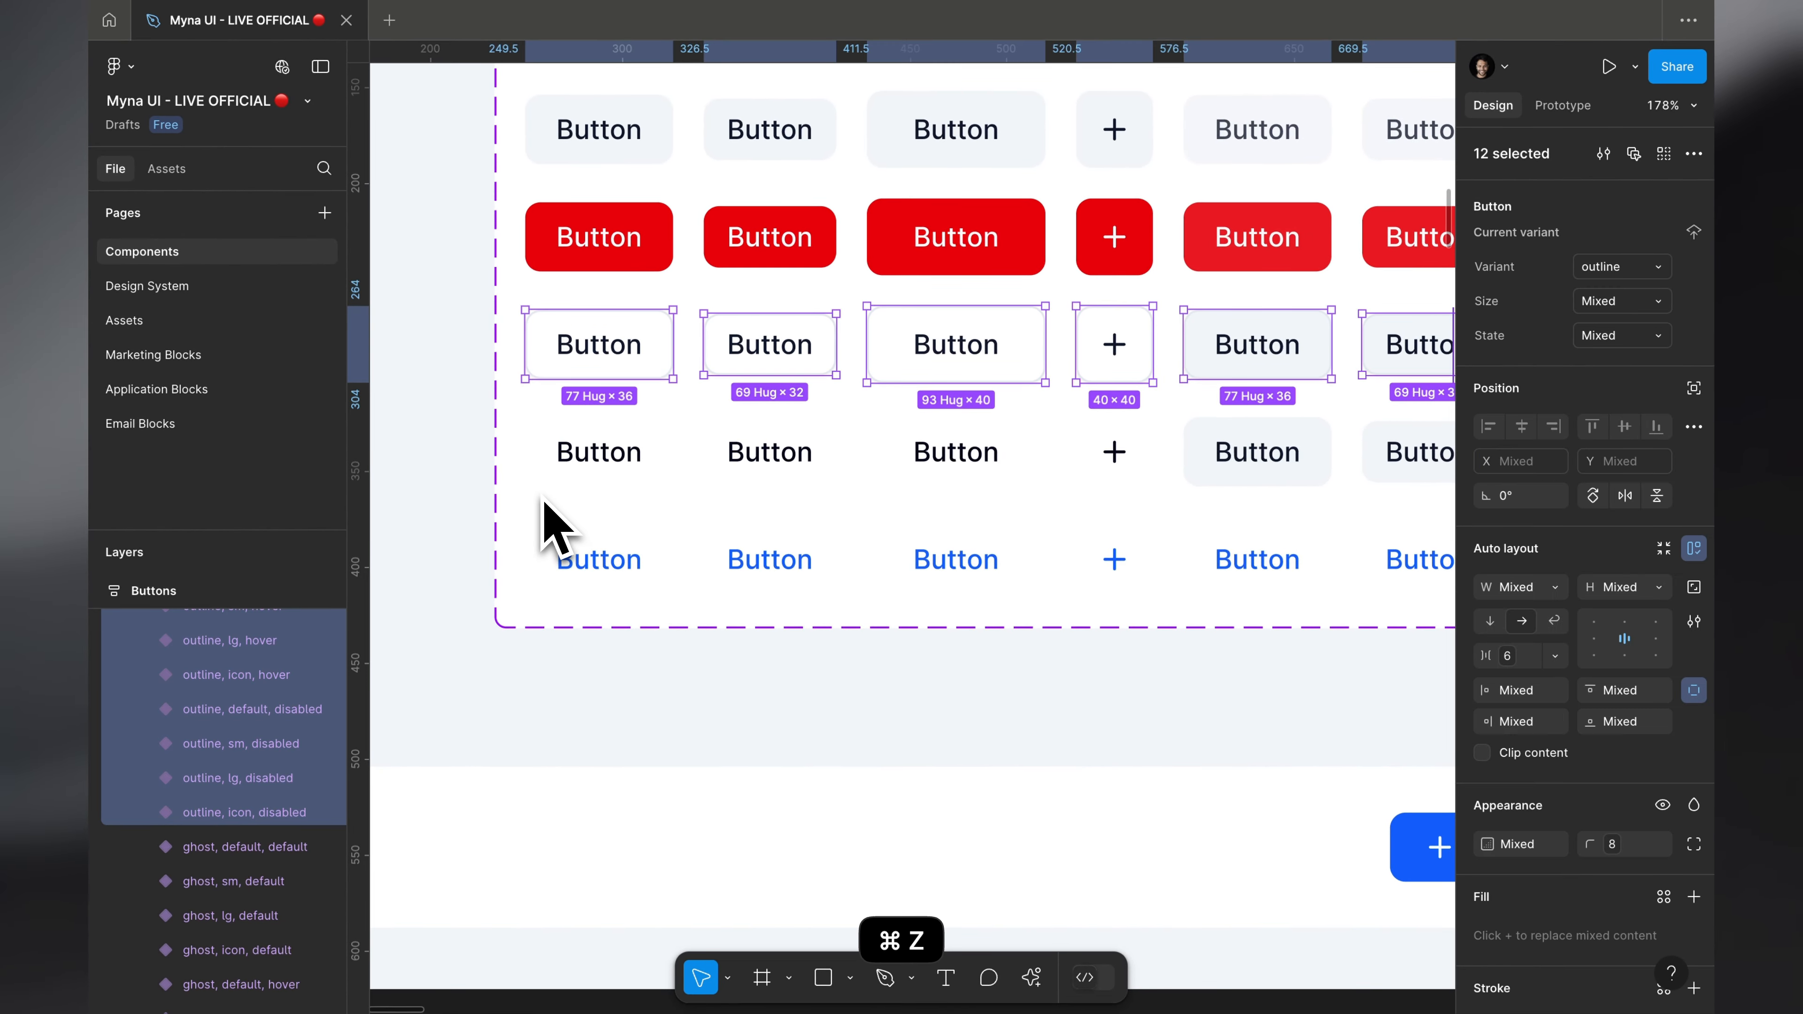
pyautogui.scroll(-5, 1582, 758)
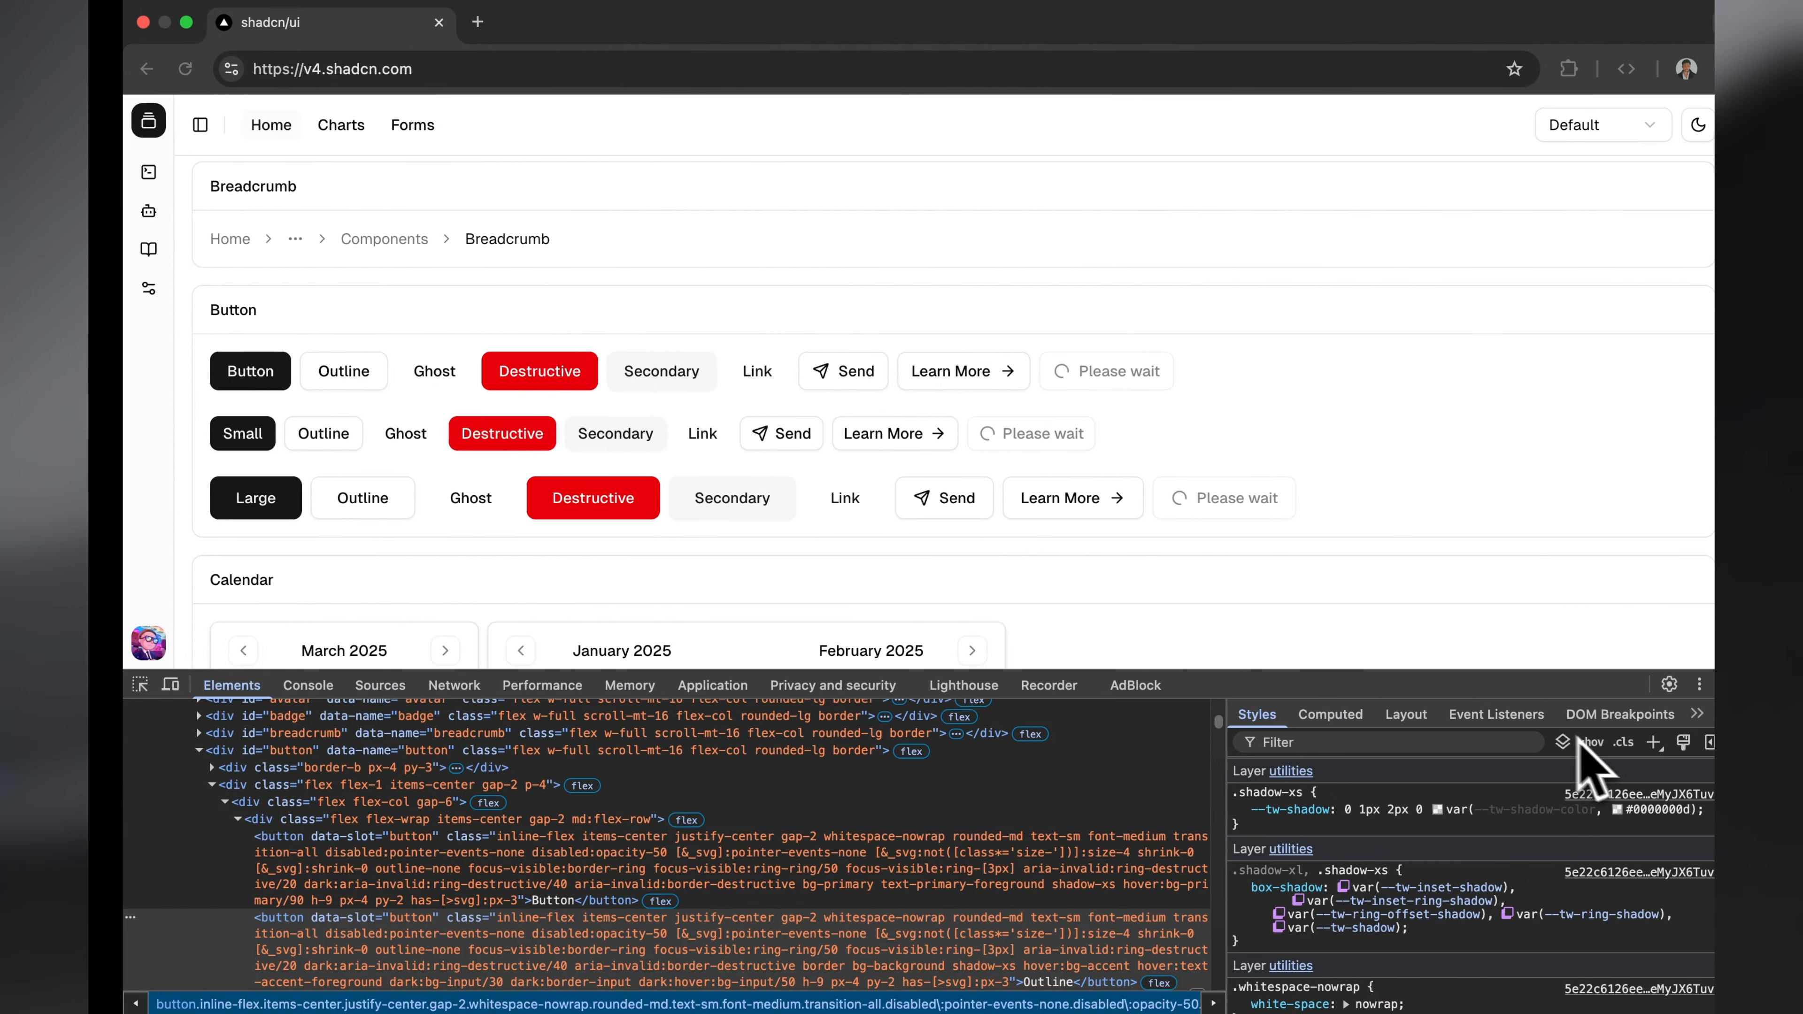
# Step: Switch to the browser, inspect the Small Outline button and examine its border style rules
pyautogui.press('super+shift+c')
pyautogui.click(358, 434)
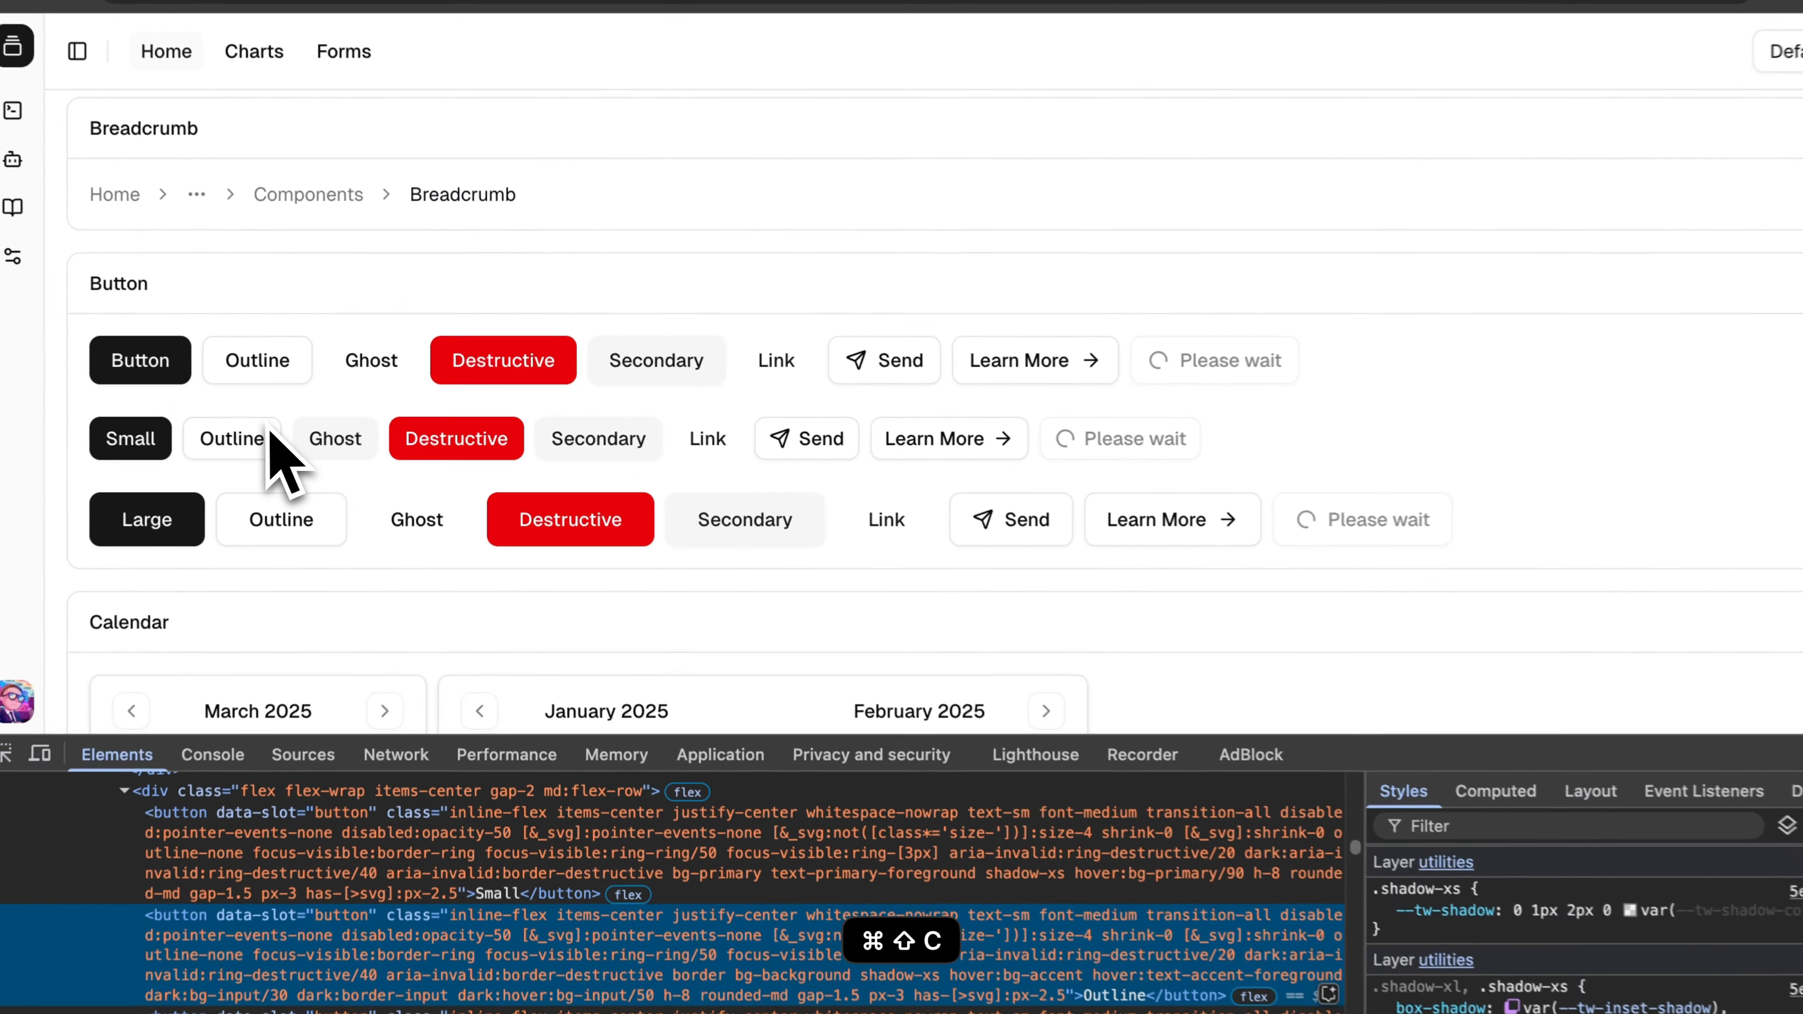
pyautogui.scroll(-10, 1668, 983)
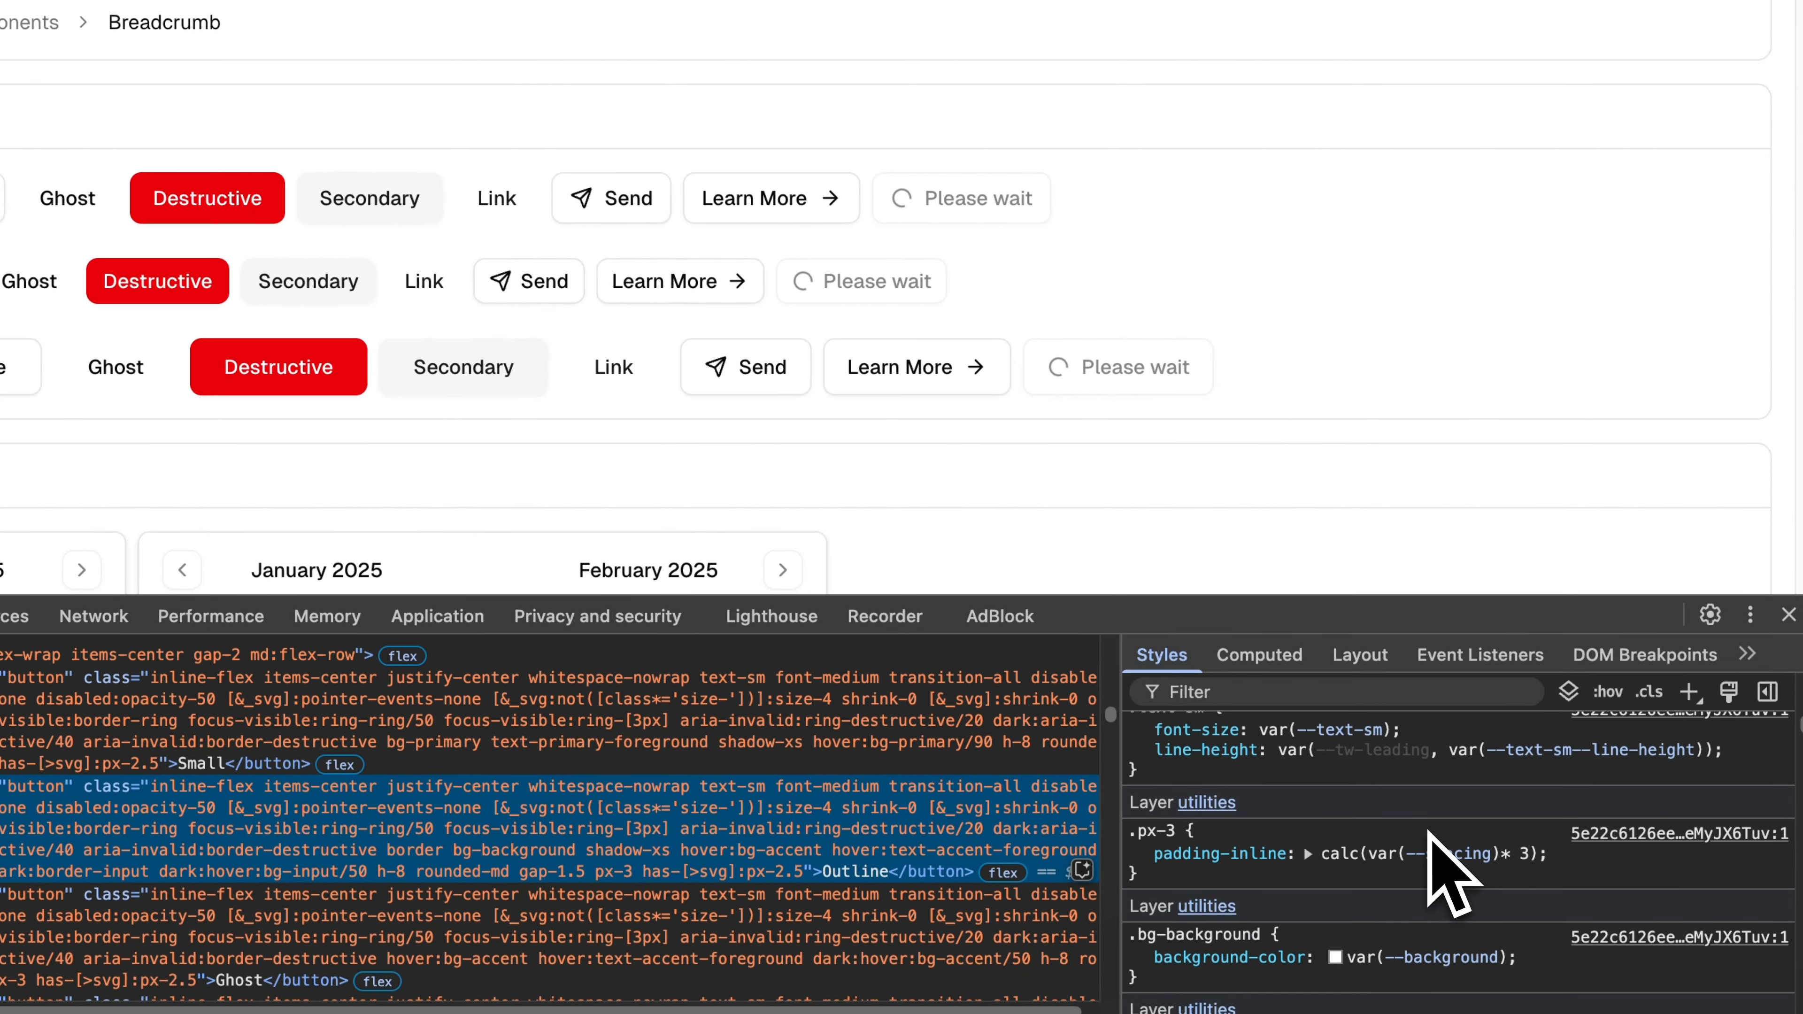
pyautogui.scroll(-5, 1441, 874)
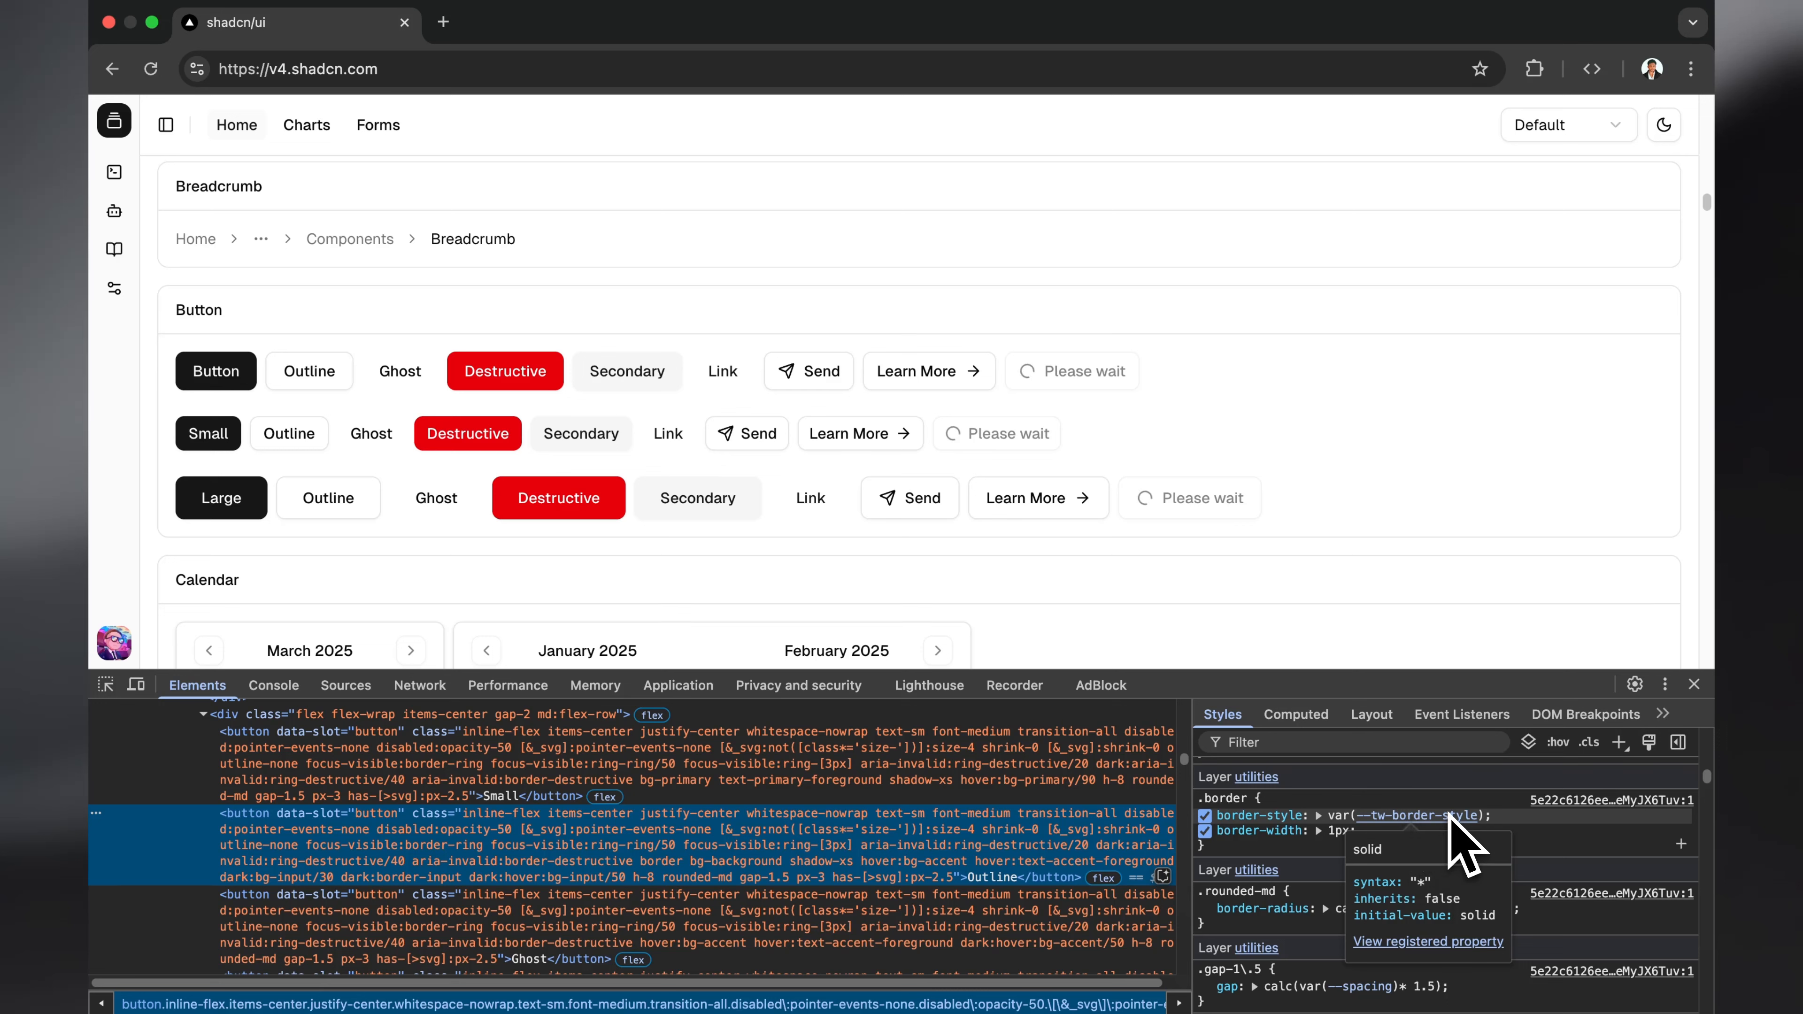
pyautogui.scroll(-2, 1001, 867)
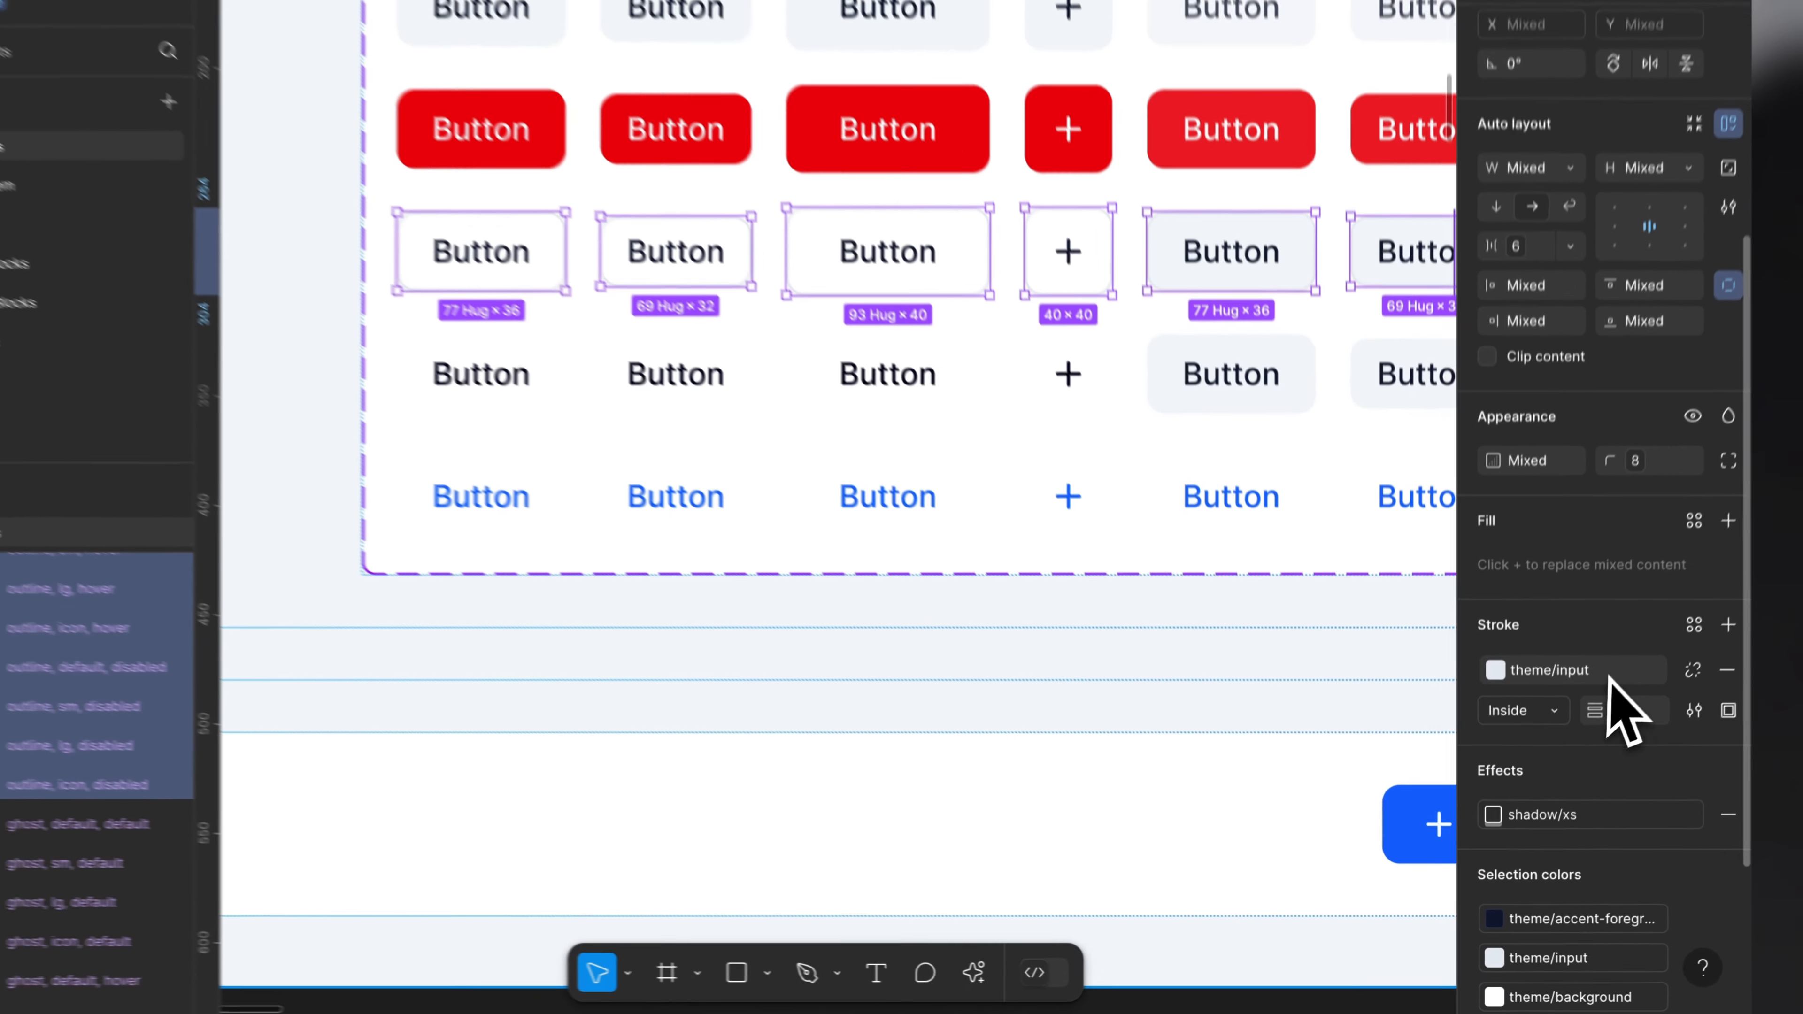
# Step: Switch back to Figma and set the outline variants' stroke color to the theme/border variable, then deselect them
pyautogui.click(1597, 681)
pyautogui.click(1425, 535)
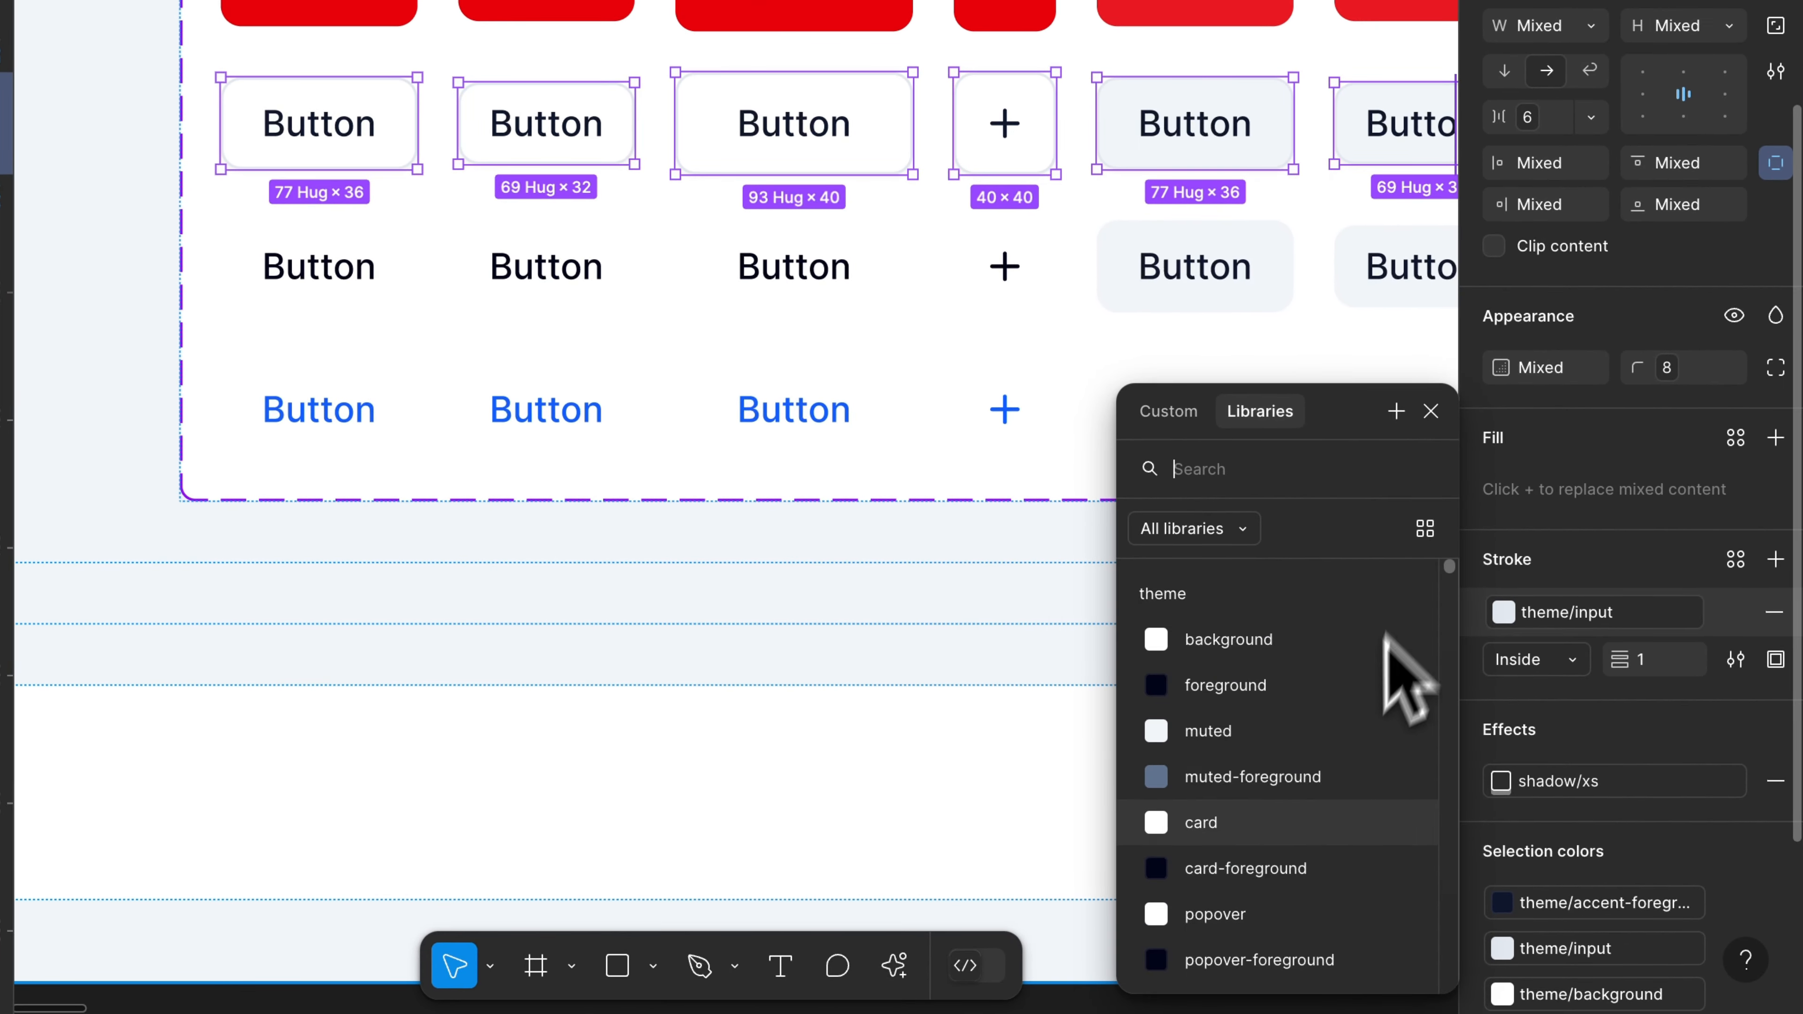
pyautogui.scroll(-3, 1327, 816)
pyautogui.scroll(-3, 1311, 838)
pyautogui.click(1281, 692)
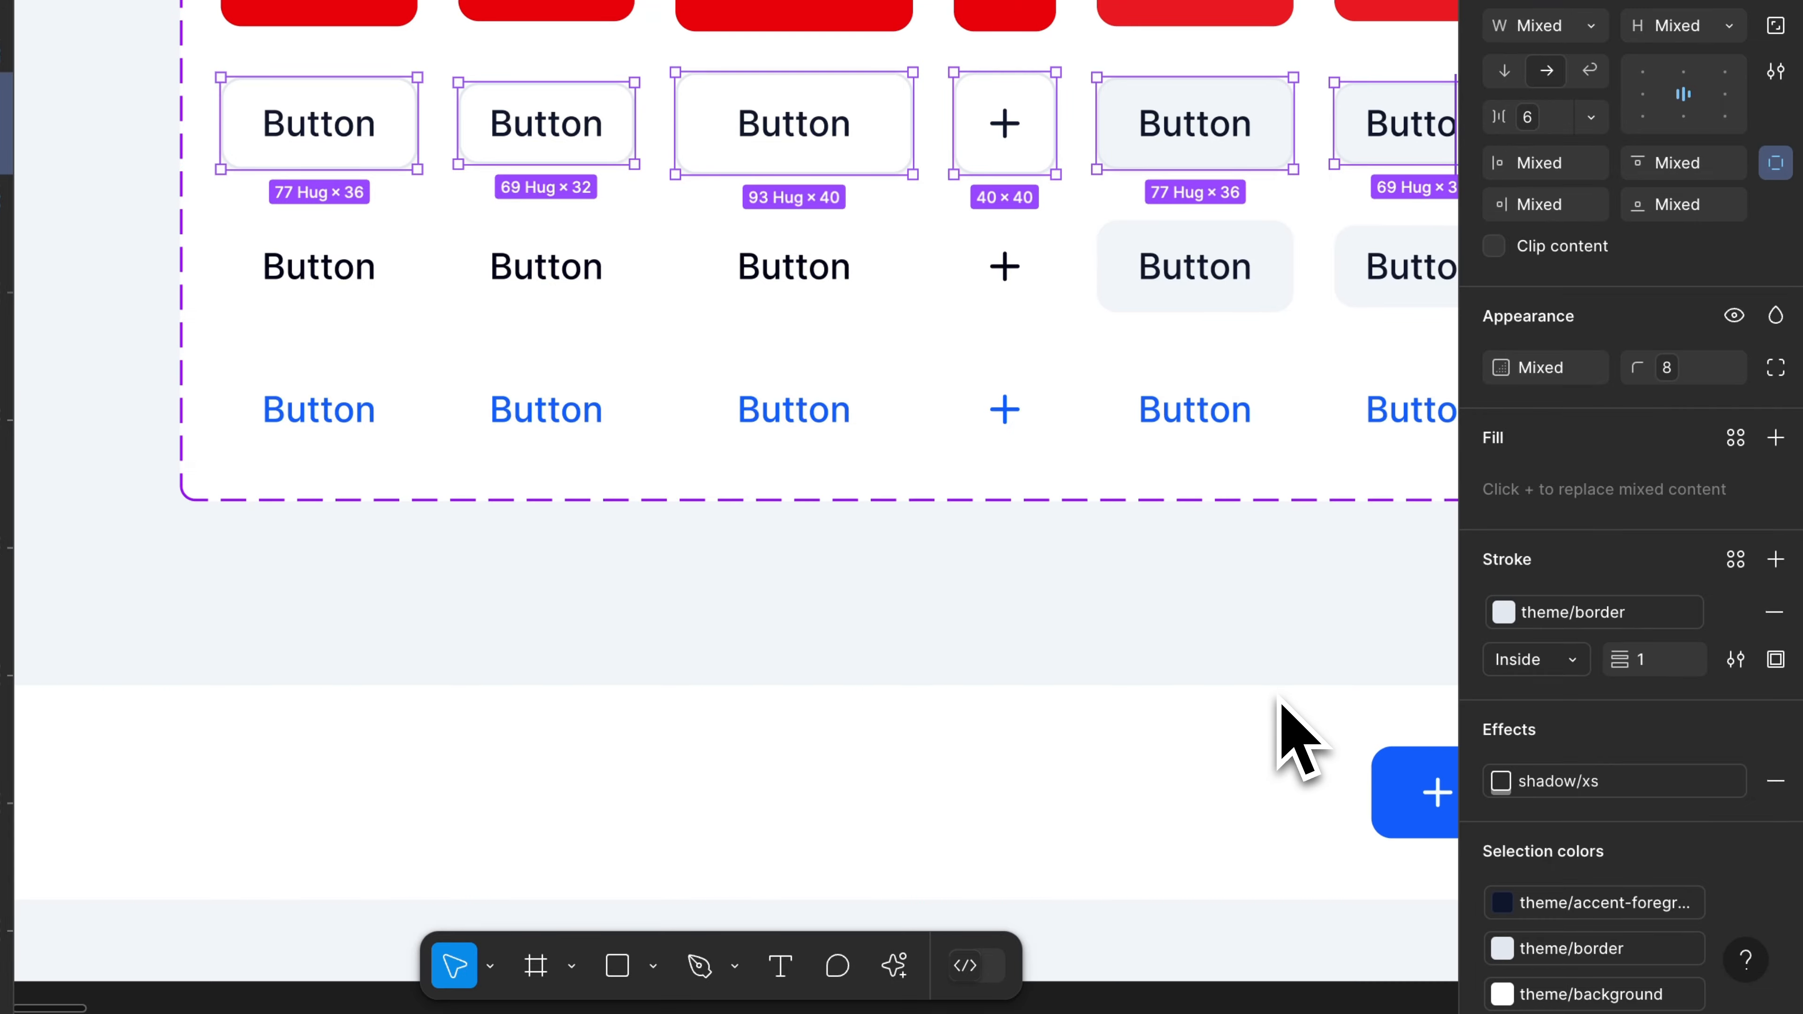
pyautogui.press('Escape')
pyautogui.scroll(3, 1014, 620)
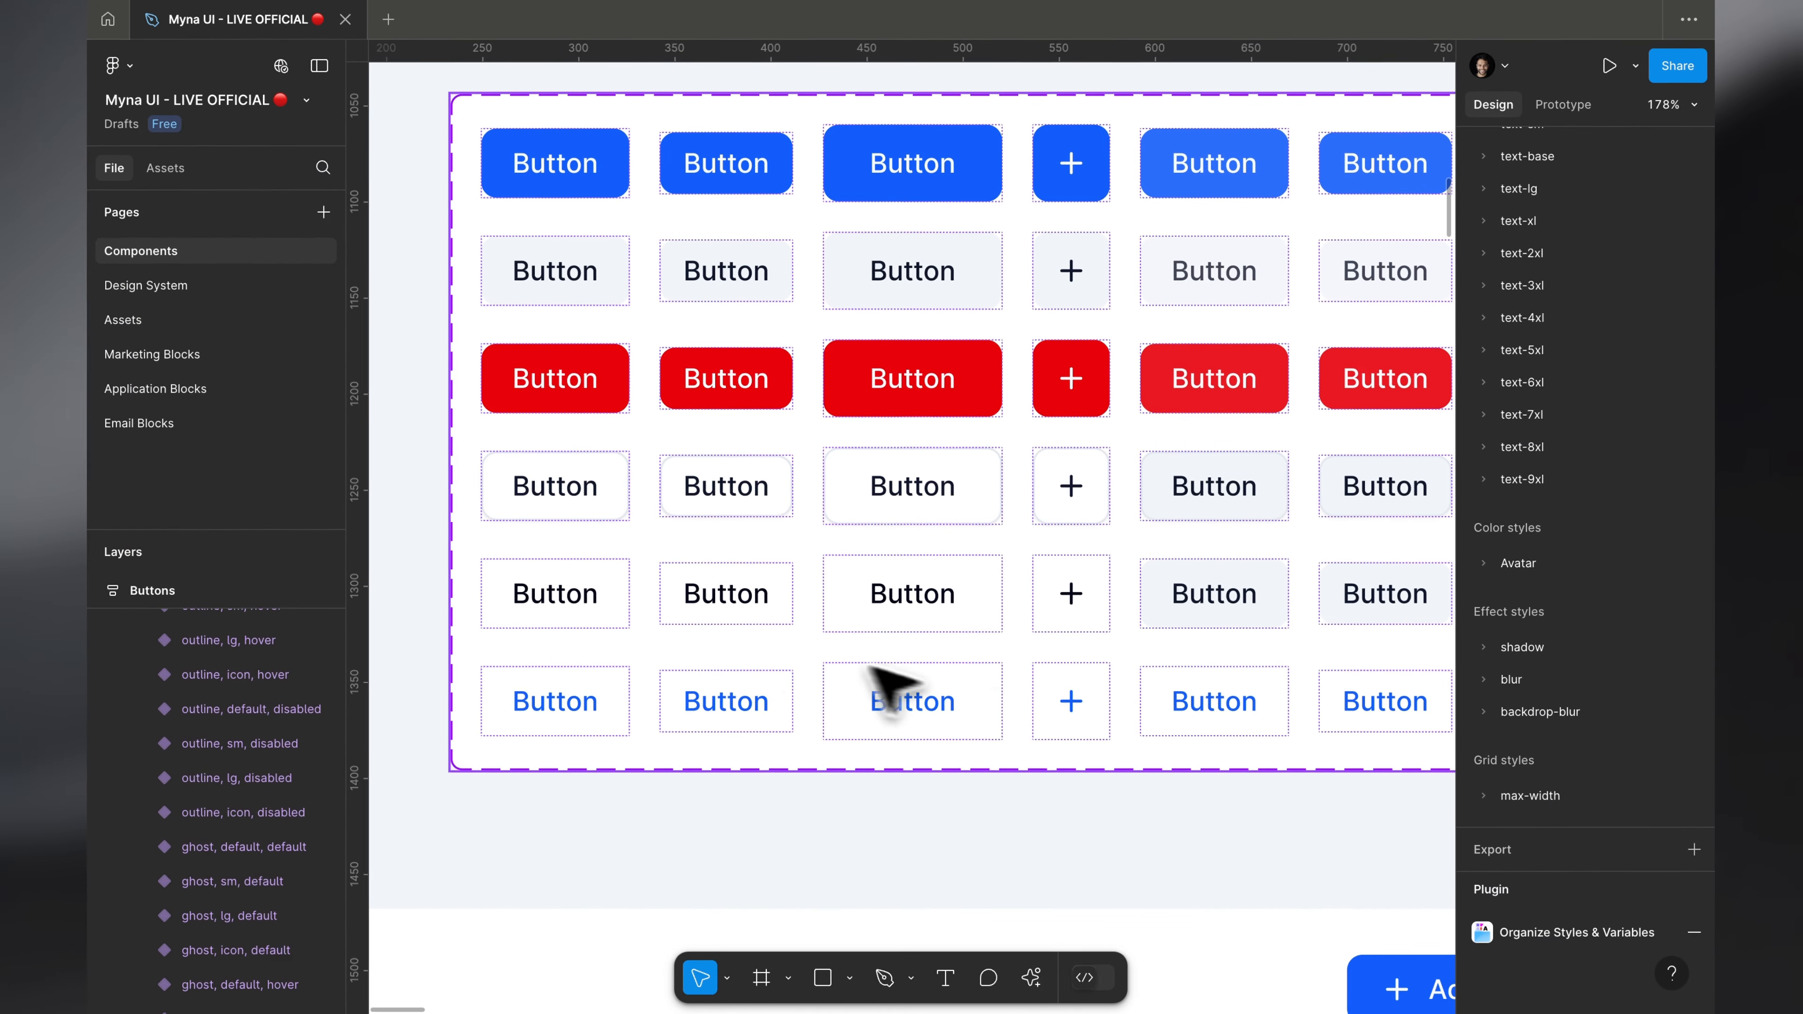
# Step: Restore the selection of the outline variants and move them up two rows, directly below the default row
pyautogui.press('super+z')
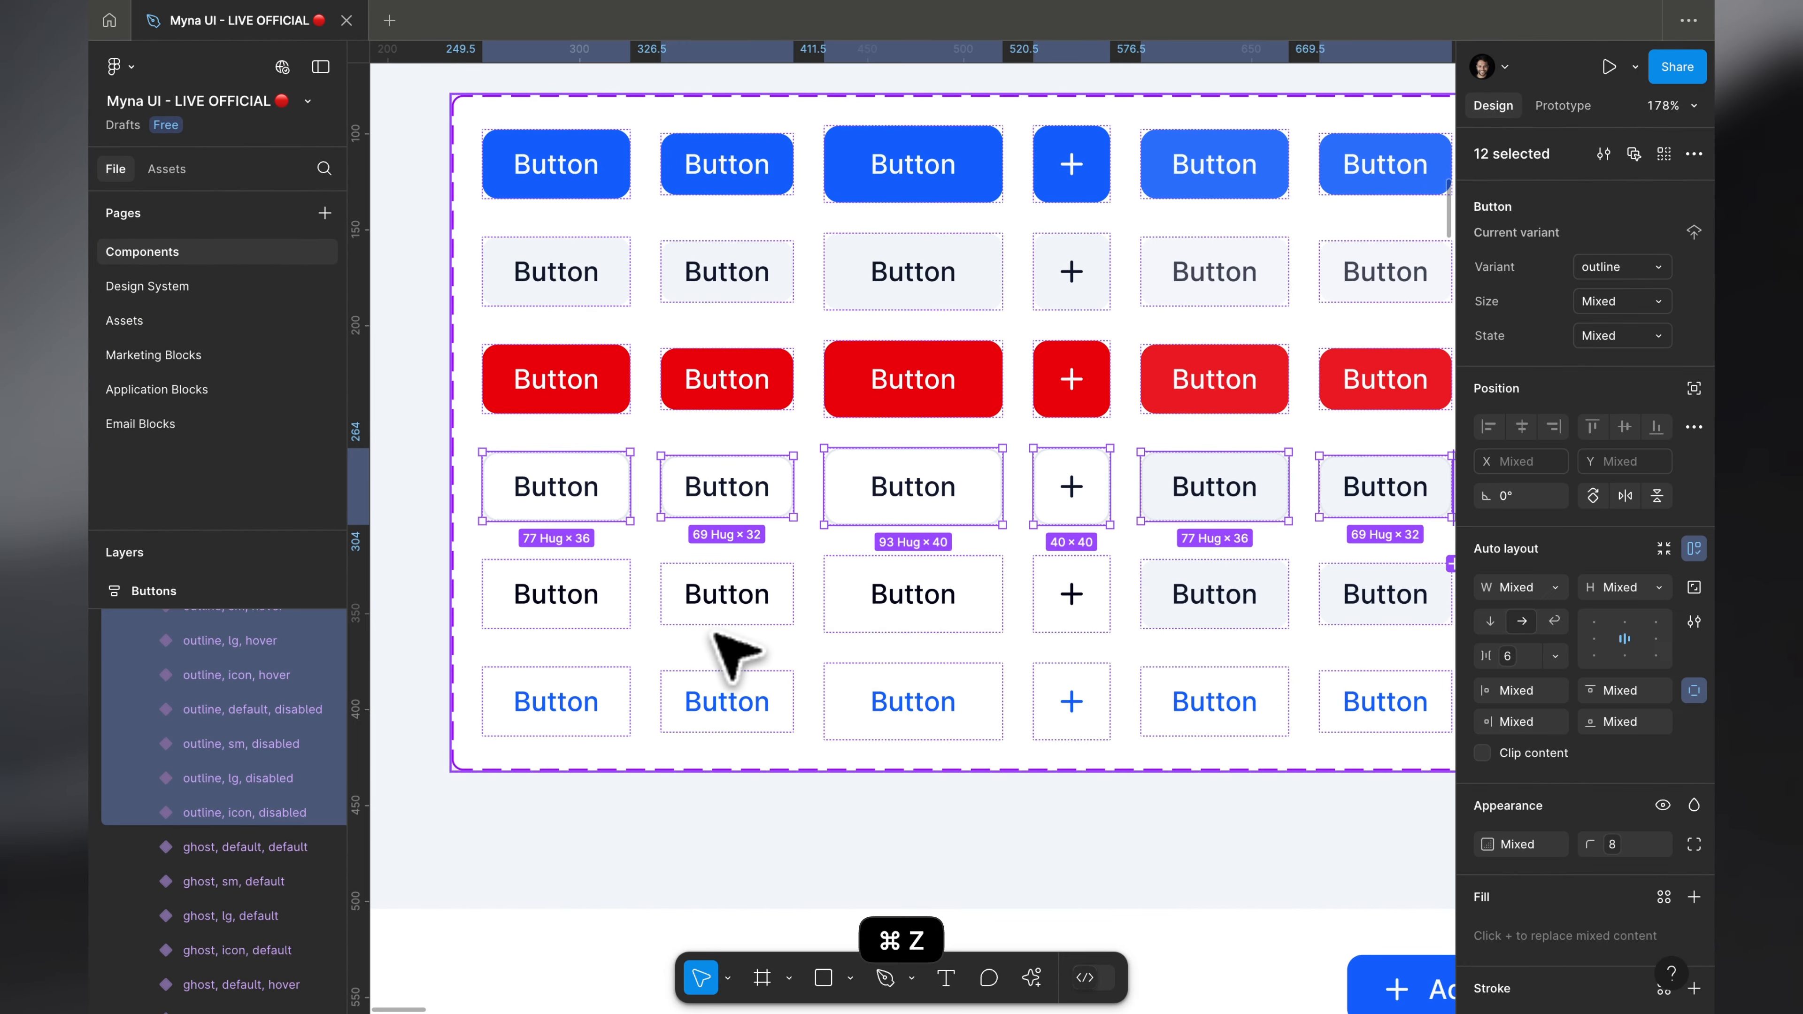
pyautogui.press('Up')
pyautogui.press('Up')
pyautogui.scroll(-5, 716, 634)
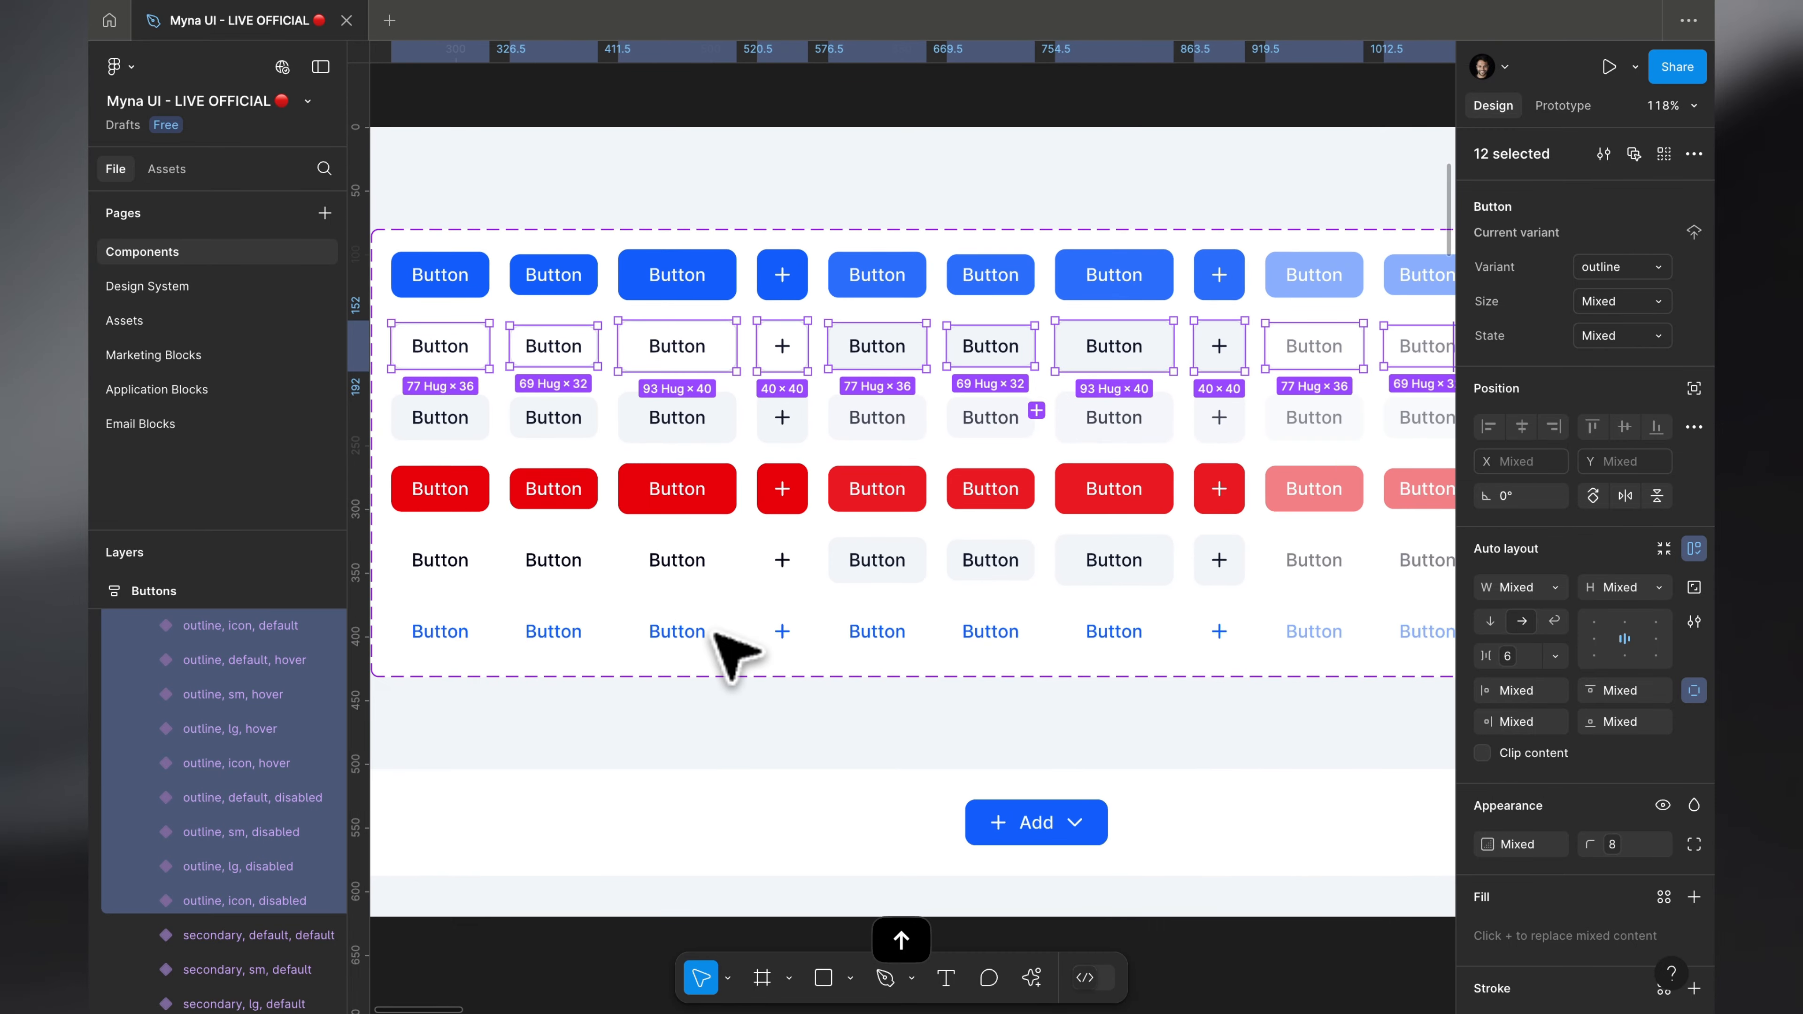
pyautogui.press('Escape')
# Step: Check the default-size default and outline variants up close and inspect the default-size Ghost button in the browser
pyautogui.scroll(5, 512, 208)
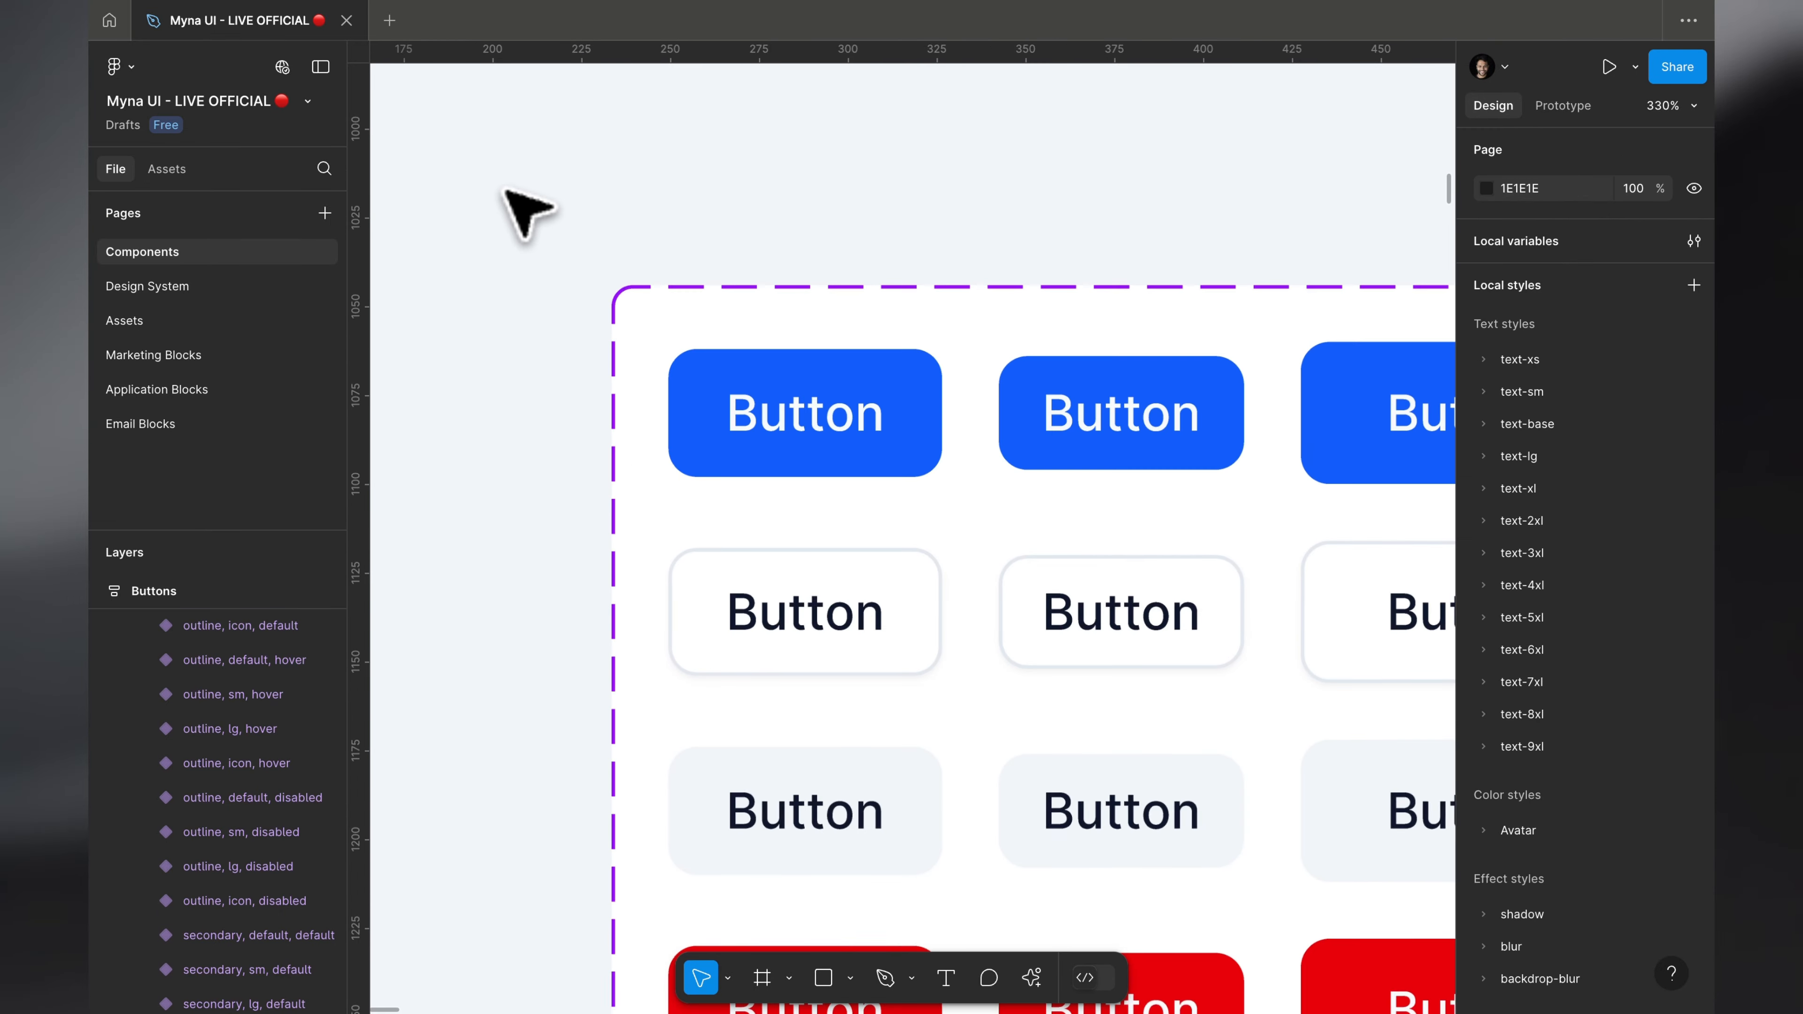
pyautogui.click(875, 369)
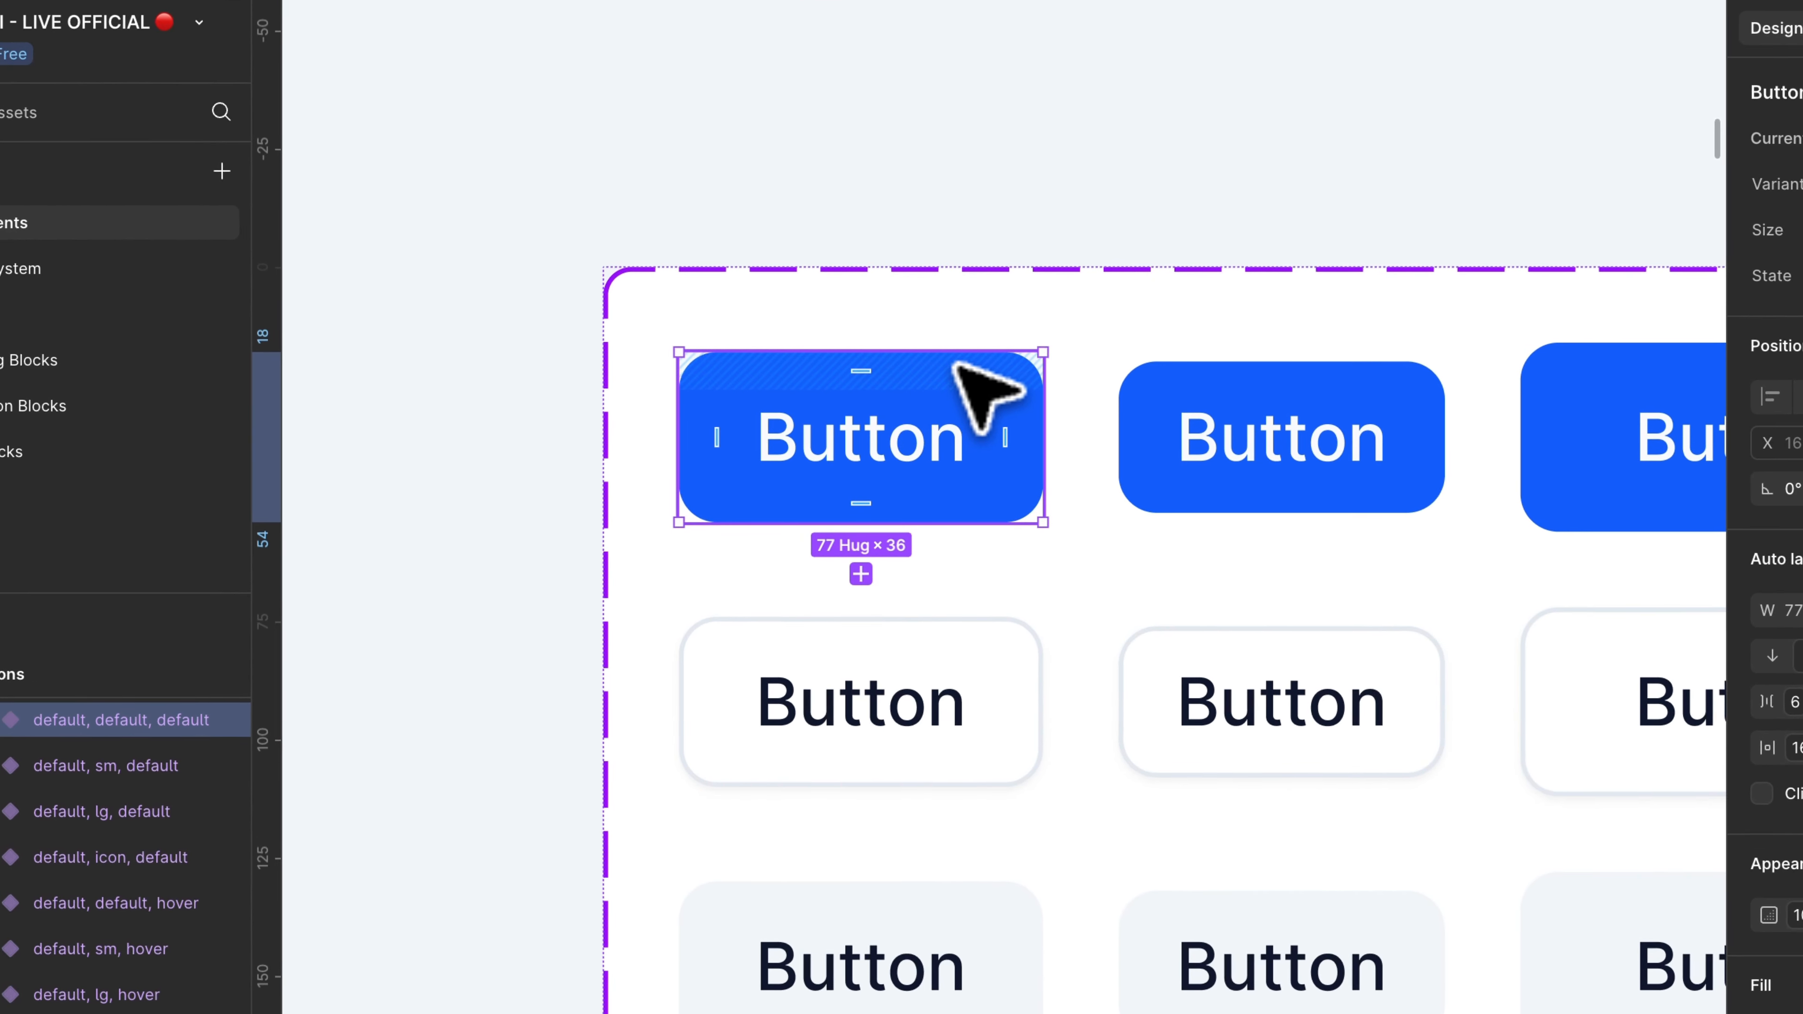
pyautogui.scroll(-5, 955, 363)
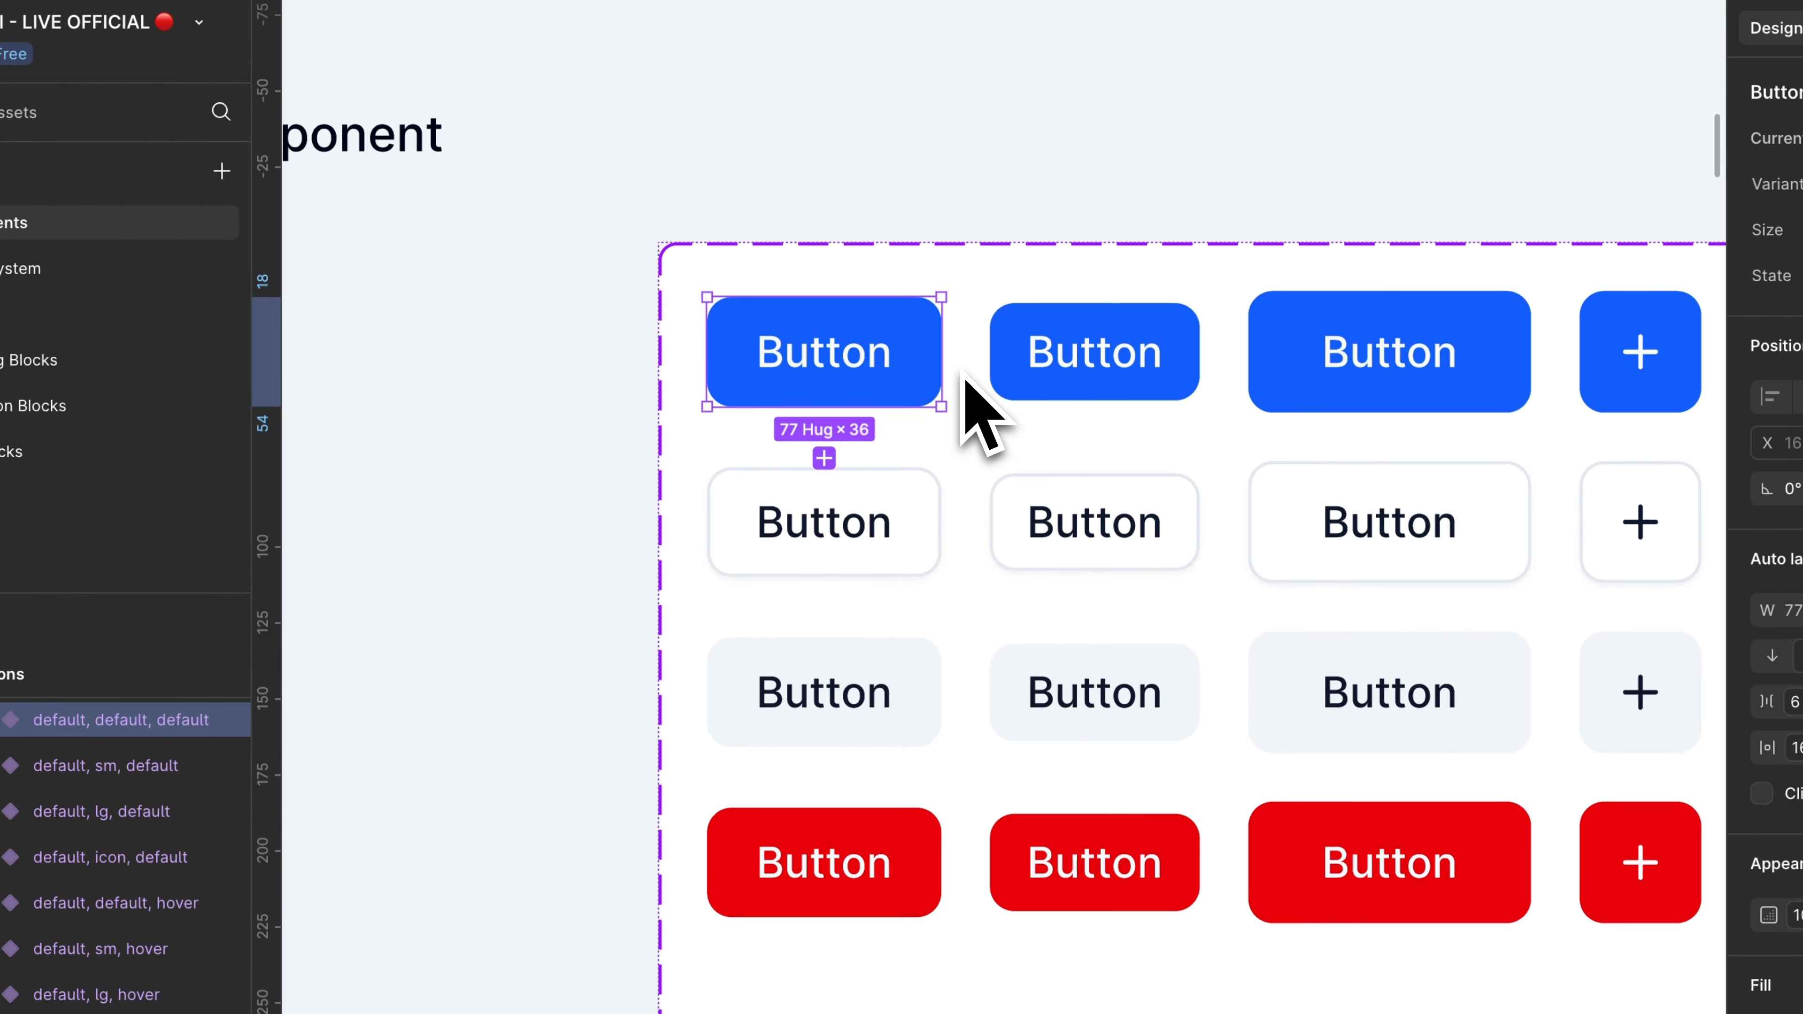
pyautogui.click(917, 517)
pyautogui.hotkey('ctrl', 'Right')
pyautogui.press('shift+super+c')
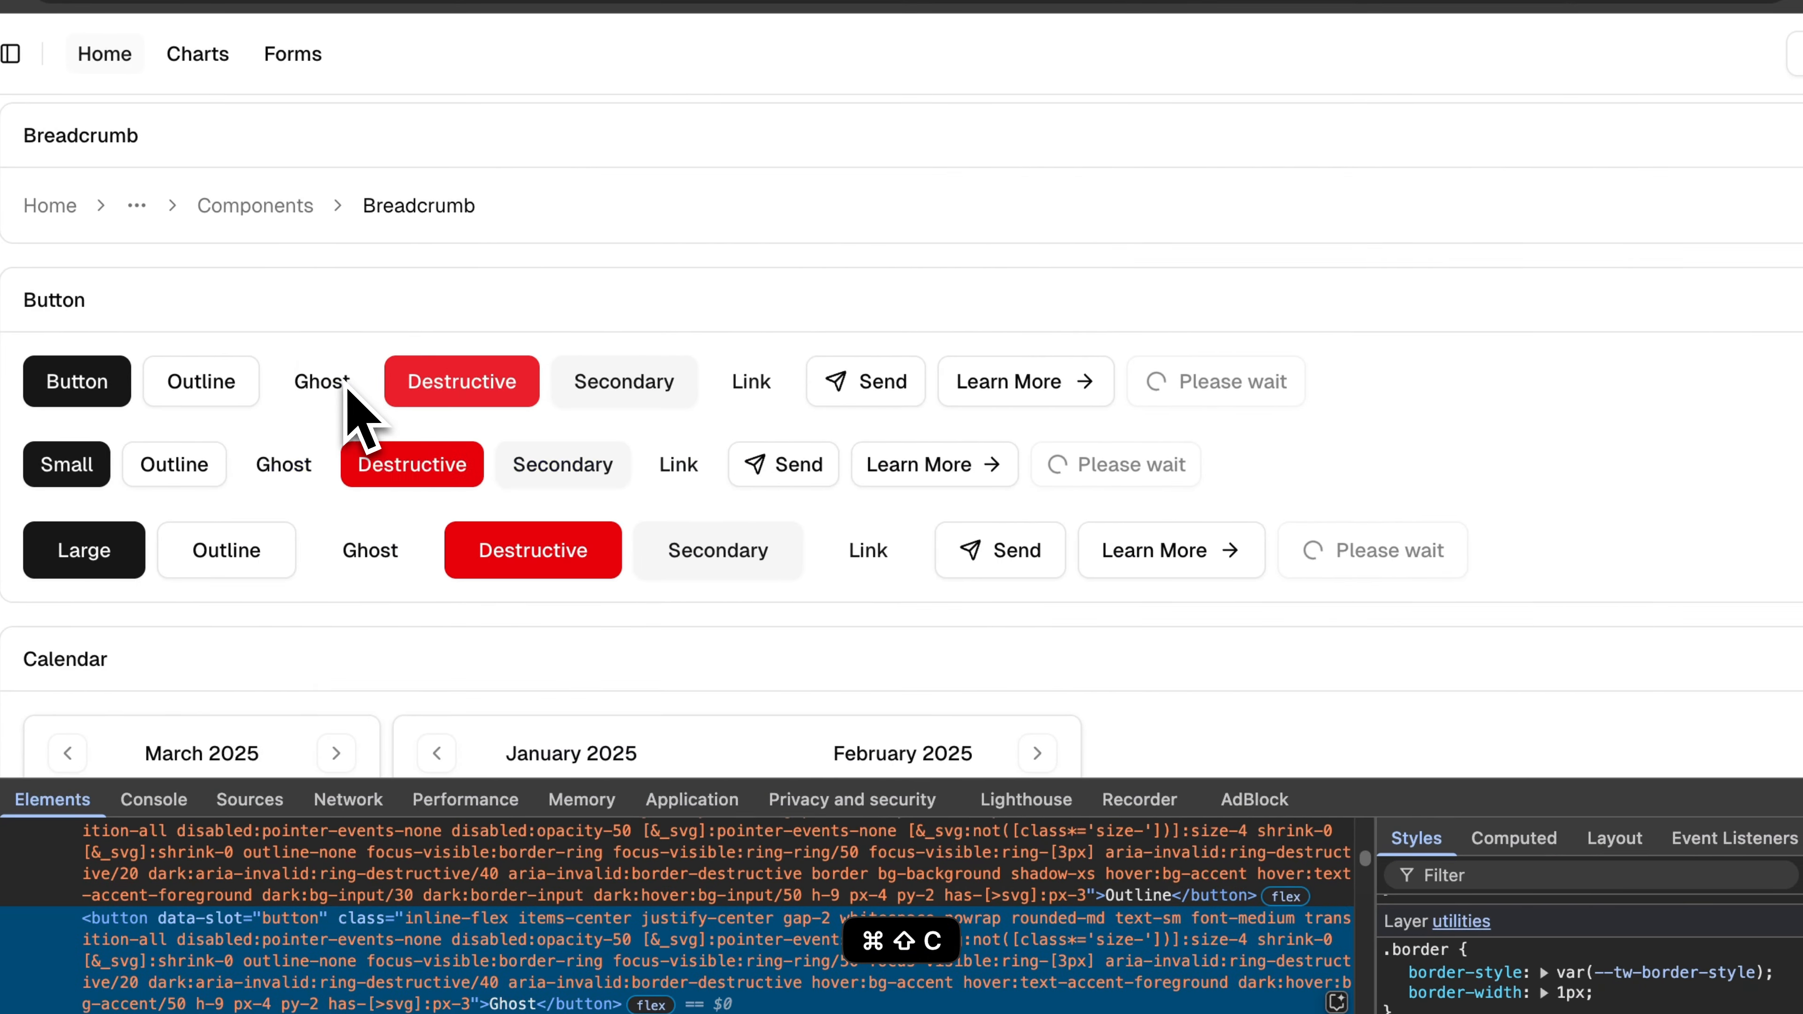
pyautogui.hotkey('ctrl', 'Left')
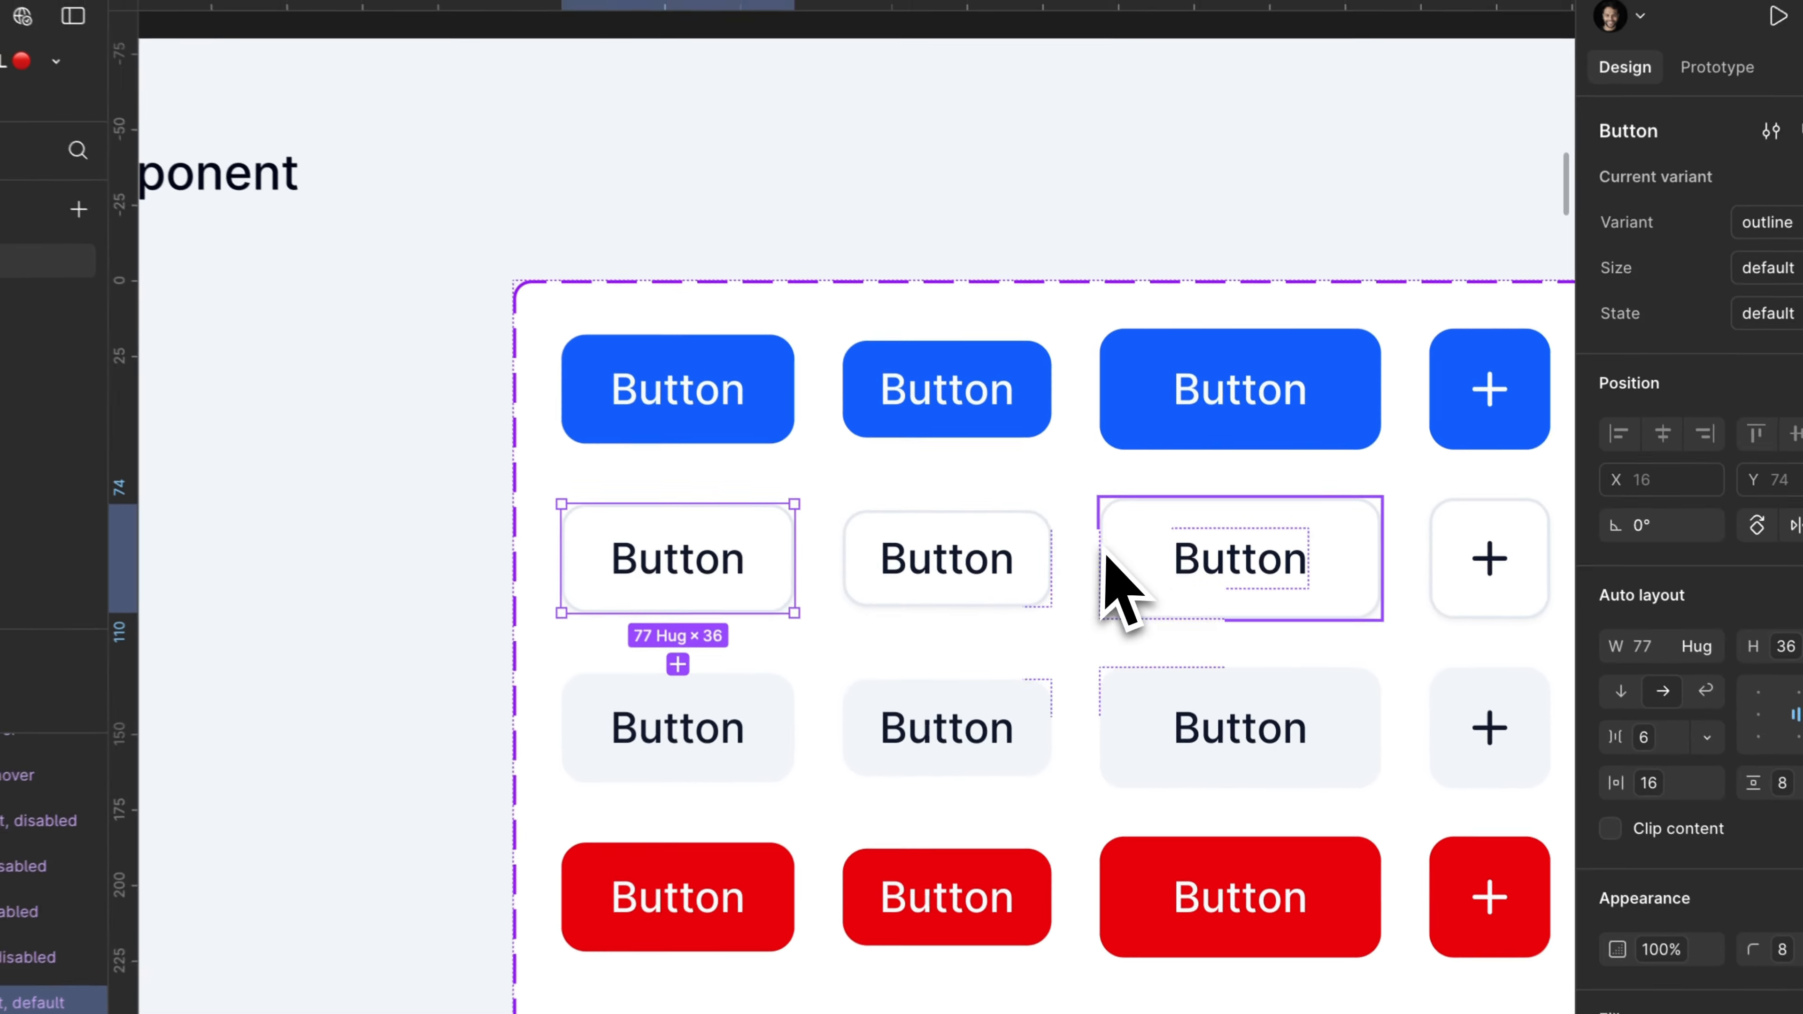
# Step: Compare the rows of Figma button variants with the shadcn/ui buttons in the browser, returning to Figma
pyautogui.scroll(-4, 922, 497)
pyautogui.press('Escape')
pyautogui.hotkey('ctrl', 'Right')
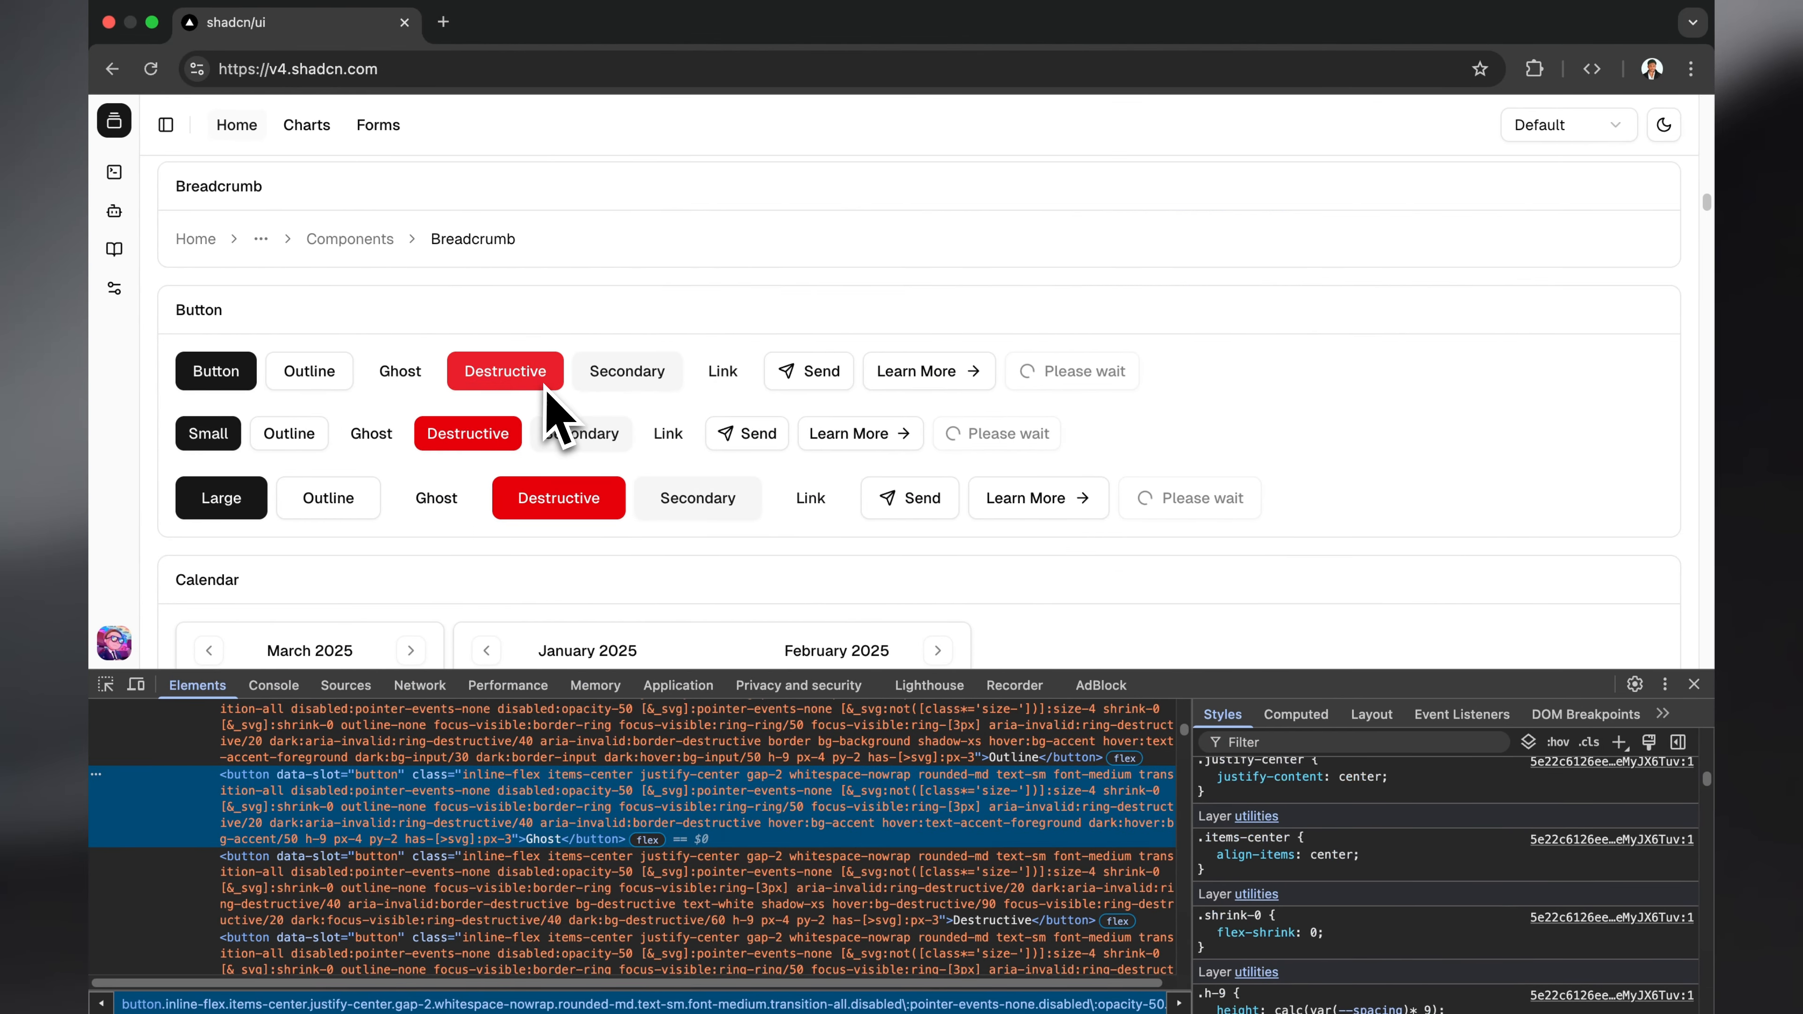
pyautogui.hotkey('ctrl', 'Left')
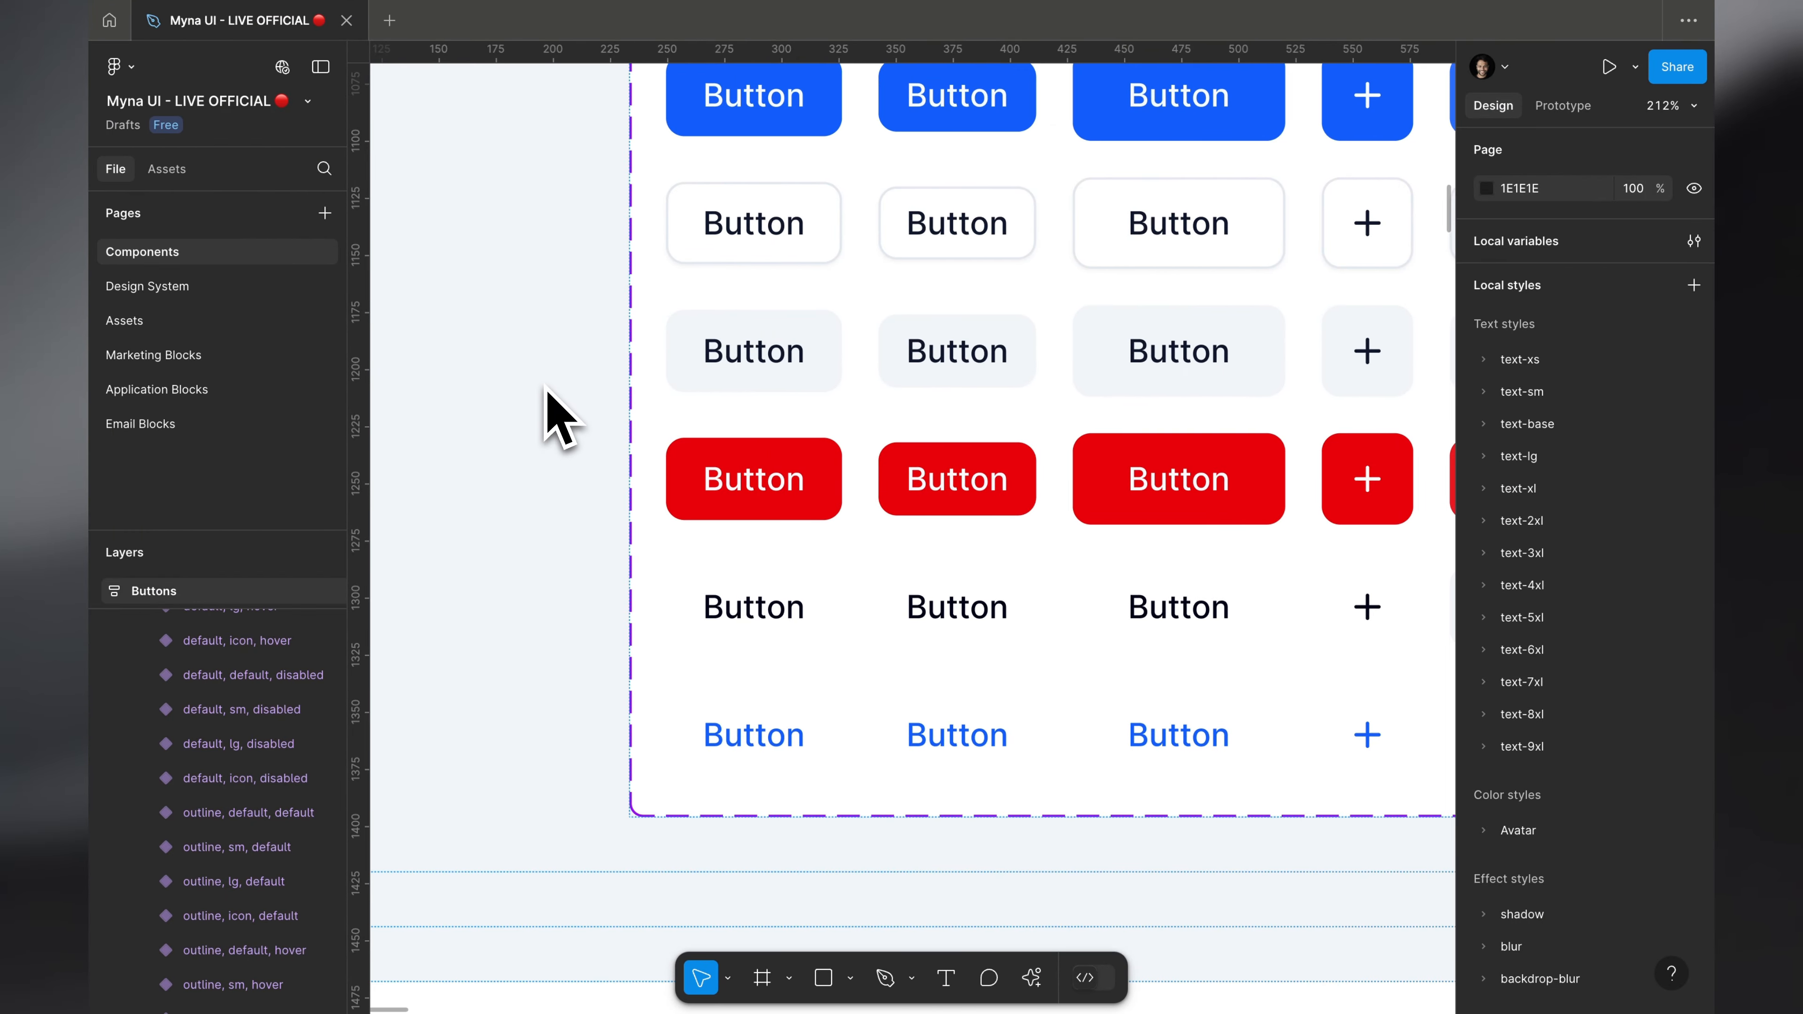
pyautogui.hotkey('ctrl', 'Right')
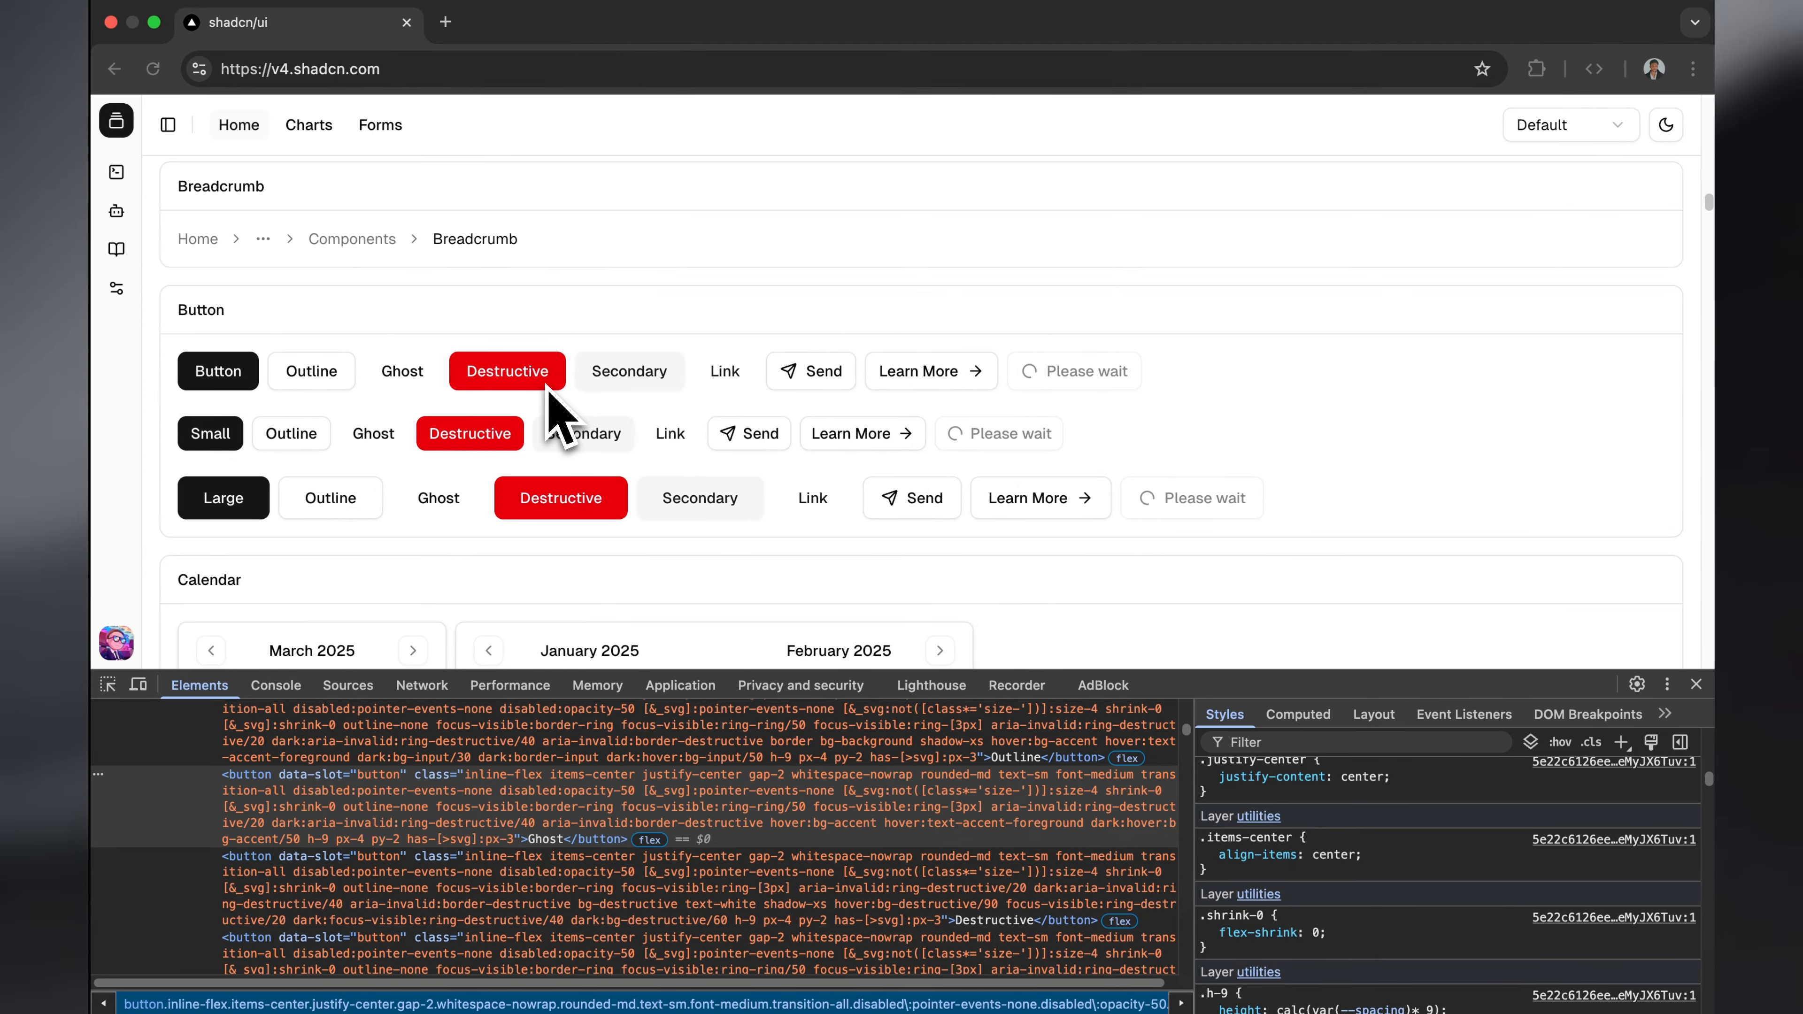
pyautogui.hotkey('ctrl', 'Left')
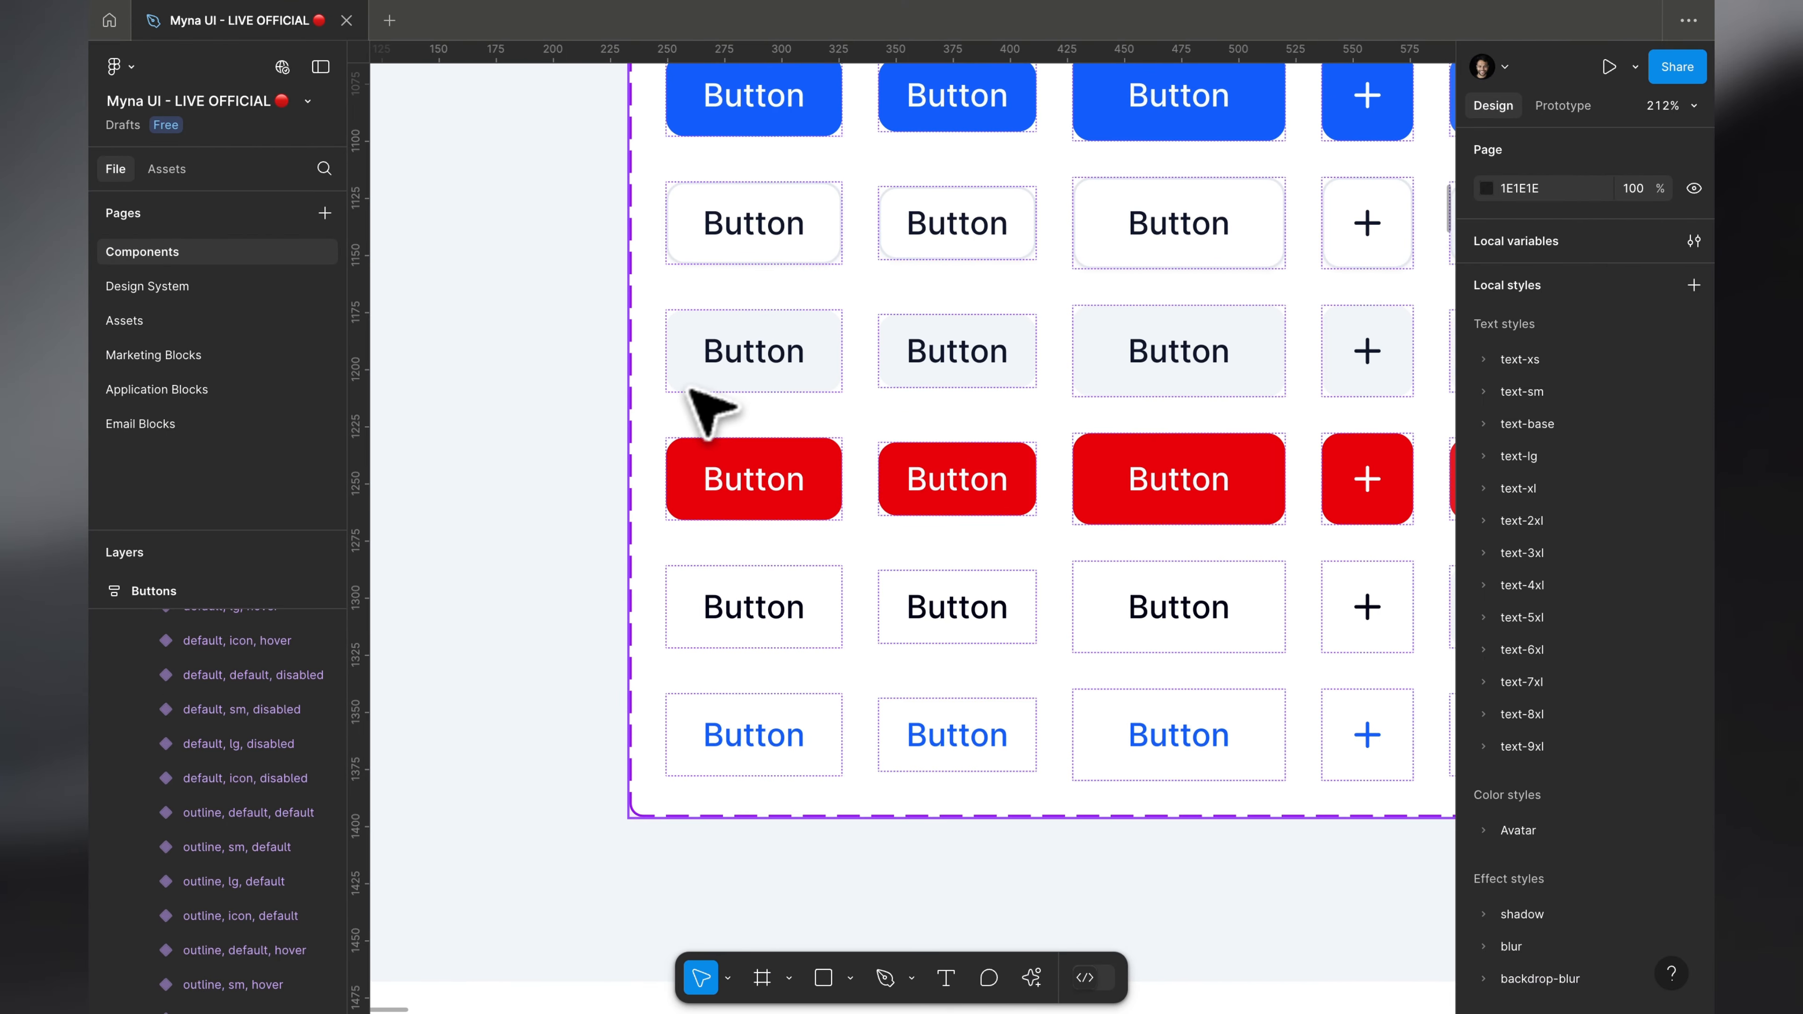
pyautogui.scroll(-5, 679, 401)
pyautogui.scroll(4, 681, 401)
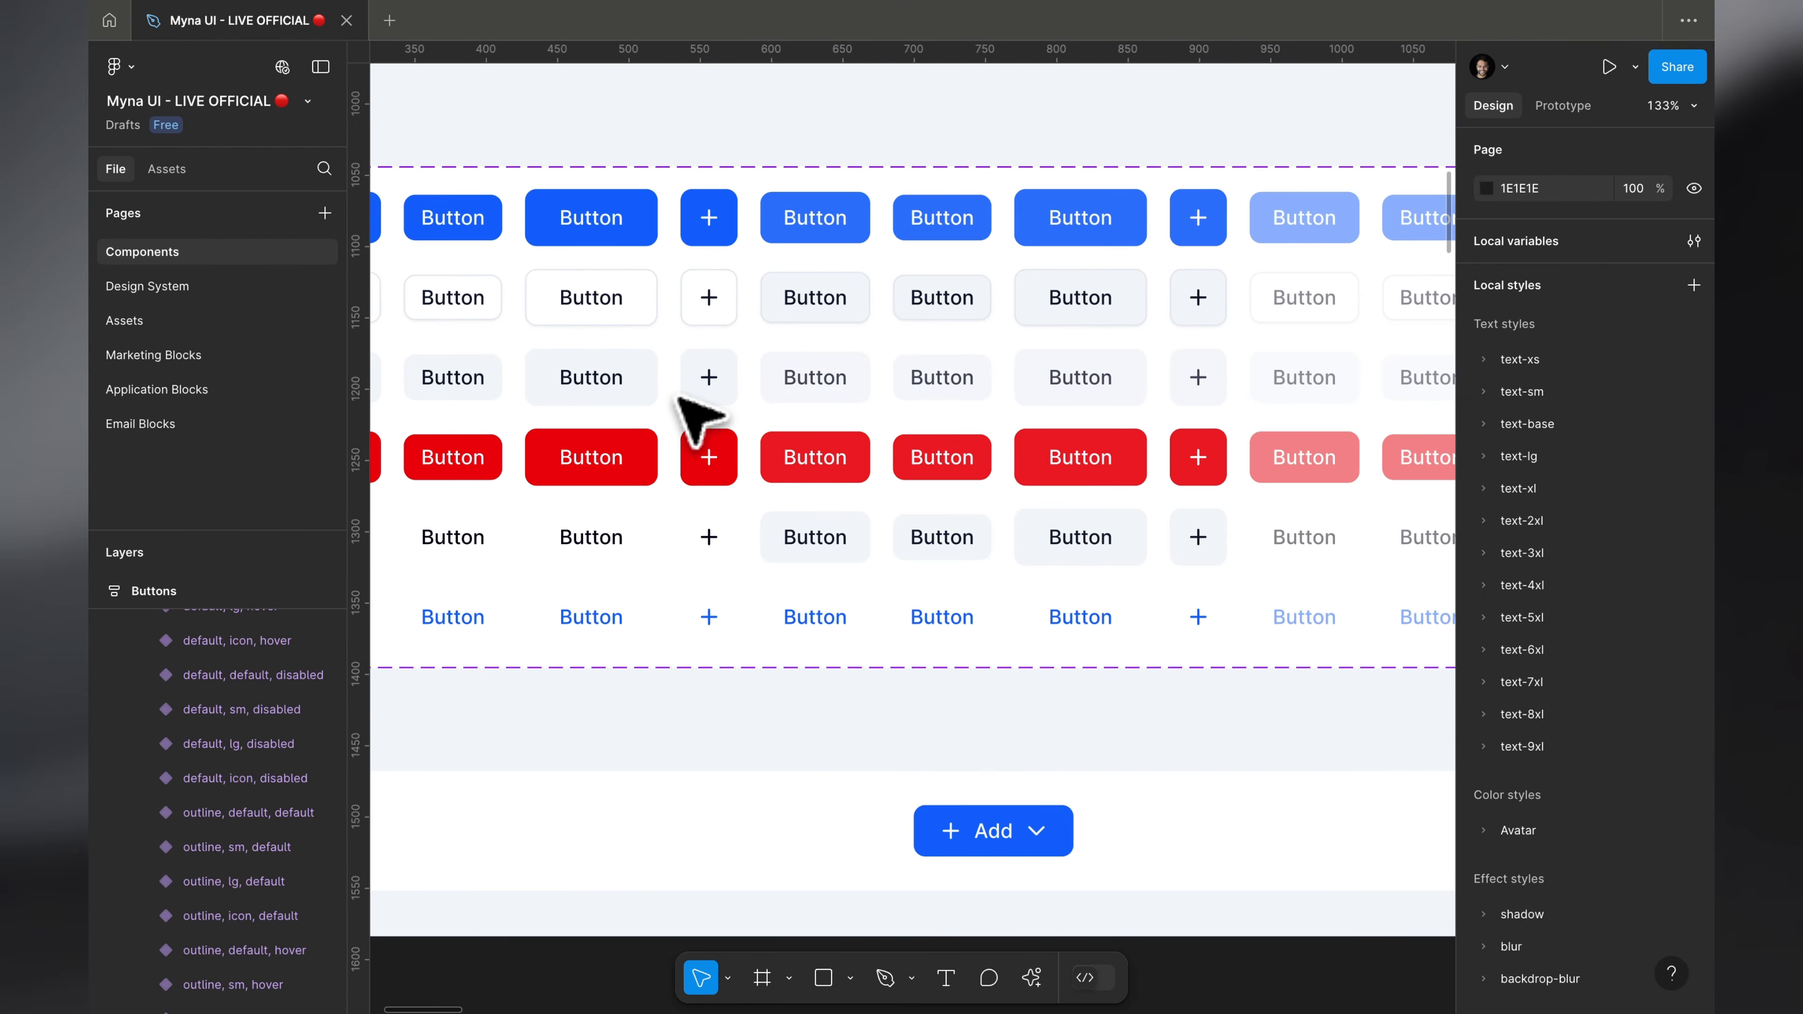
pyautogui.hotkey('ctrl', 'Right')
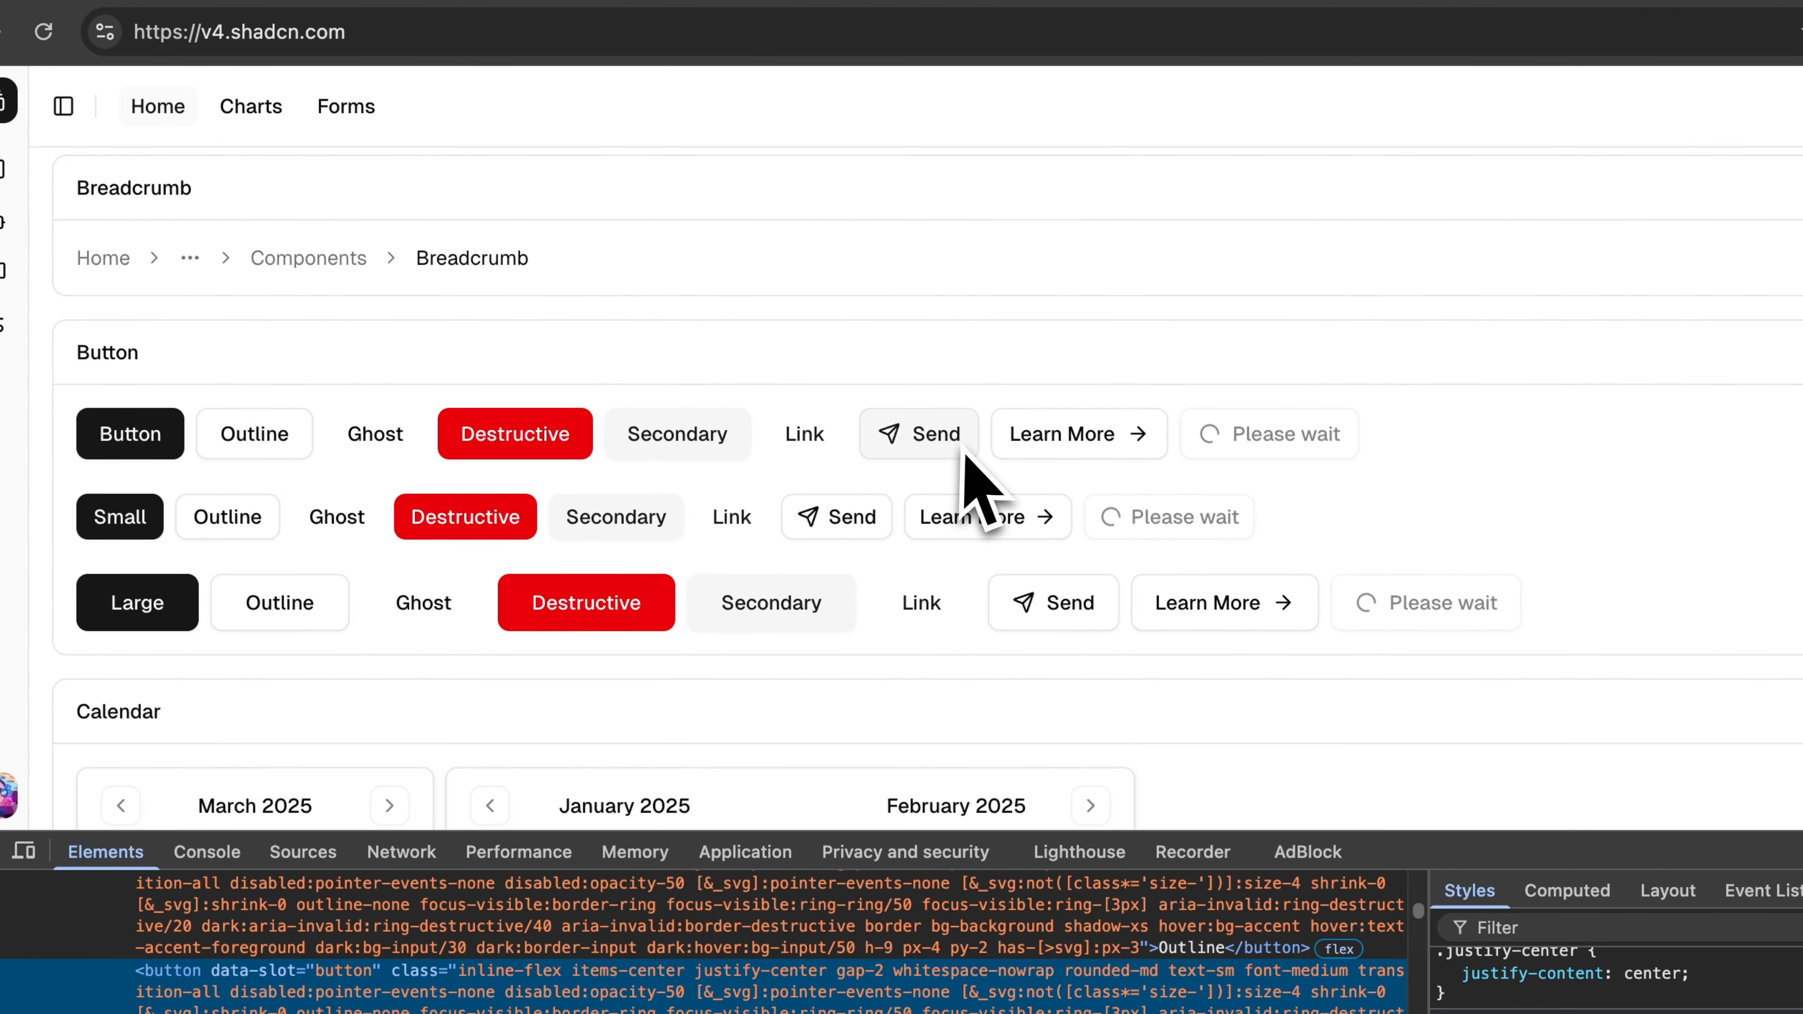
pyautogui.hotkey('ctrl', 'Left')
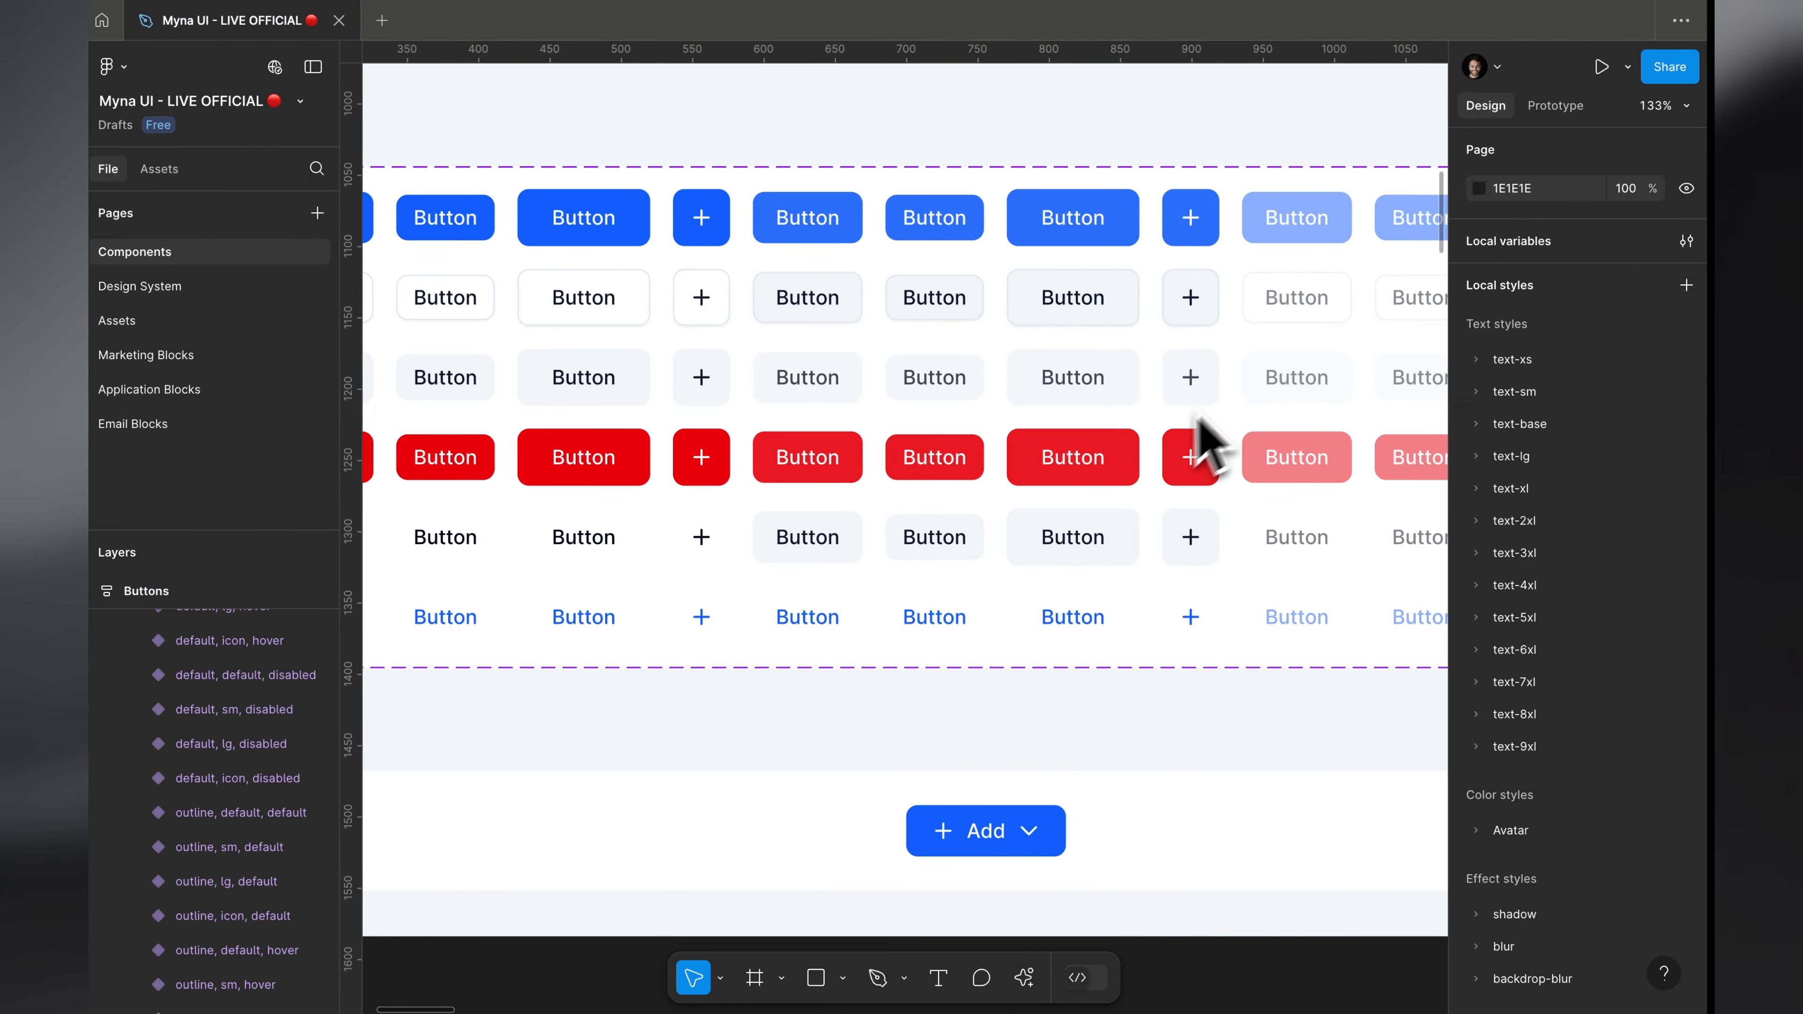
pyautogui.scroll(-5, 994, 572)
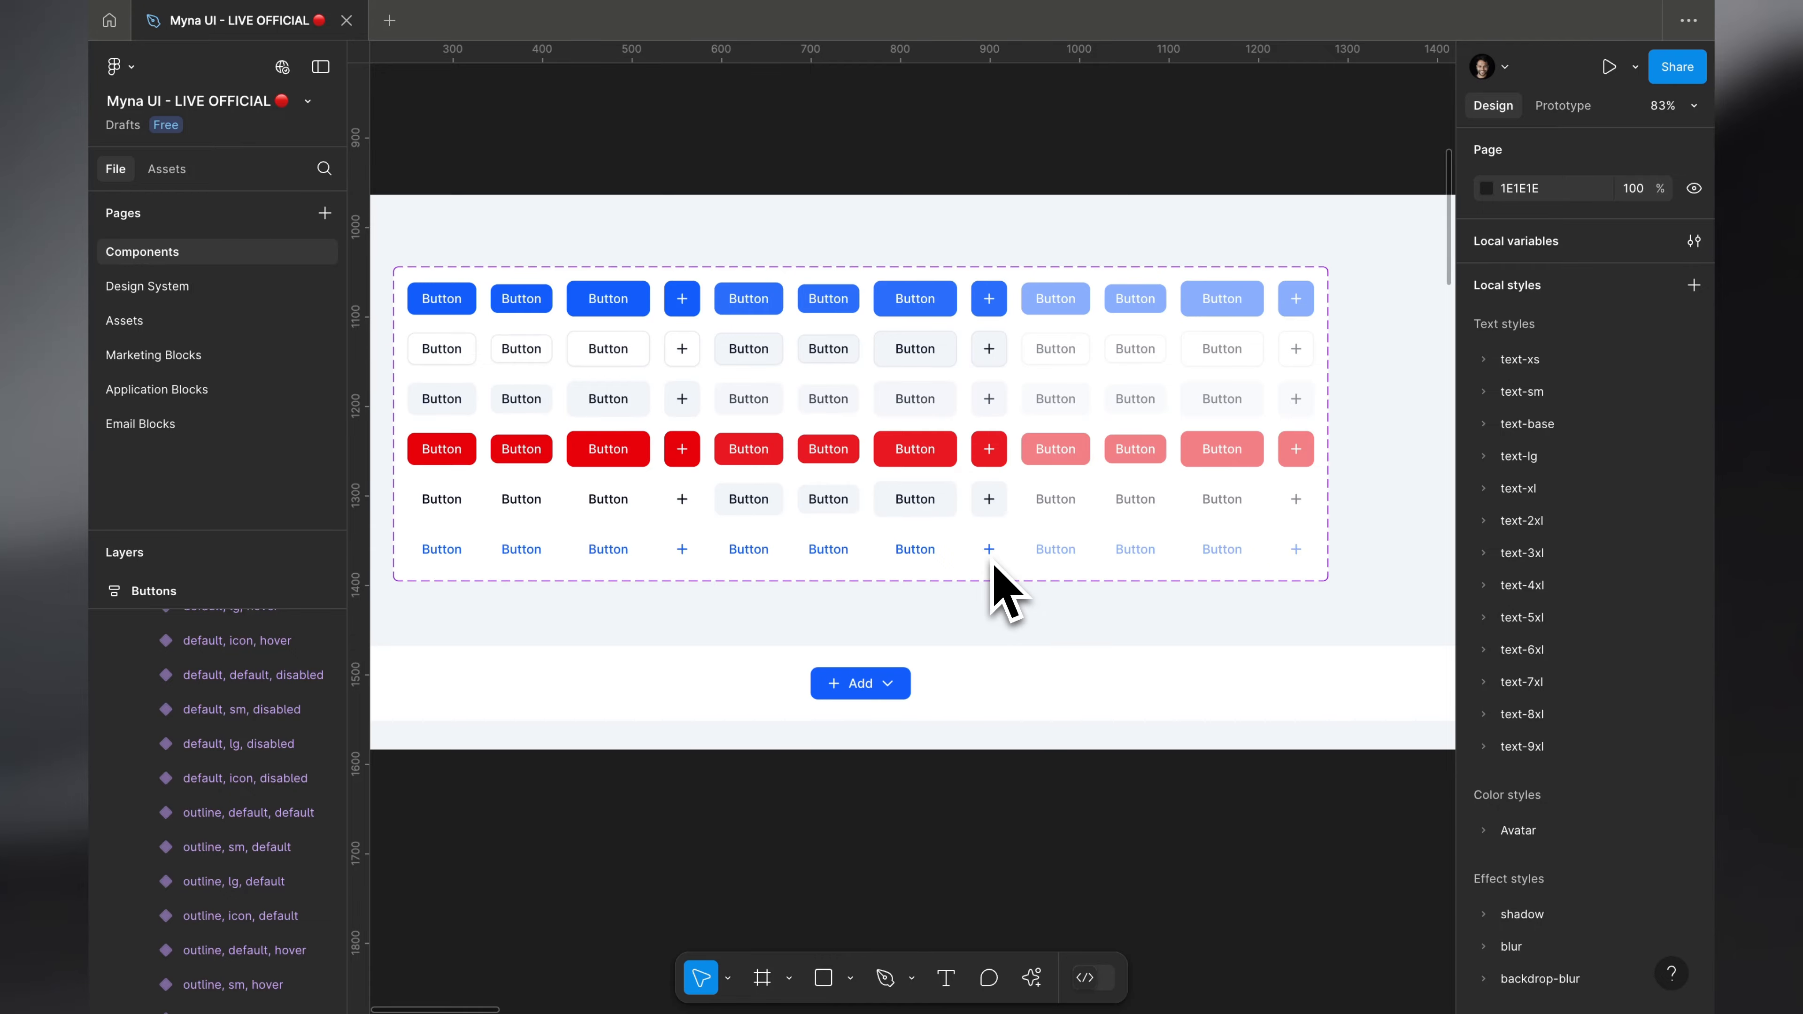
pyautogui.scroll(-6, 992, 561)
pyautogui.scroll(2, 992, 561)
pyautogui.scroll(5, 991, 561)
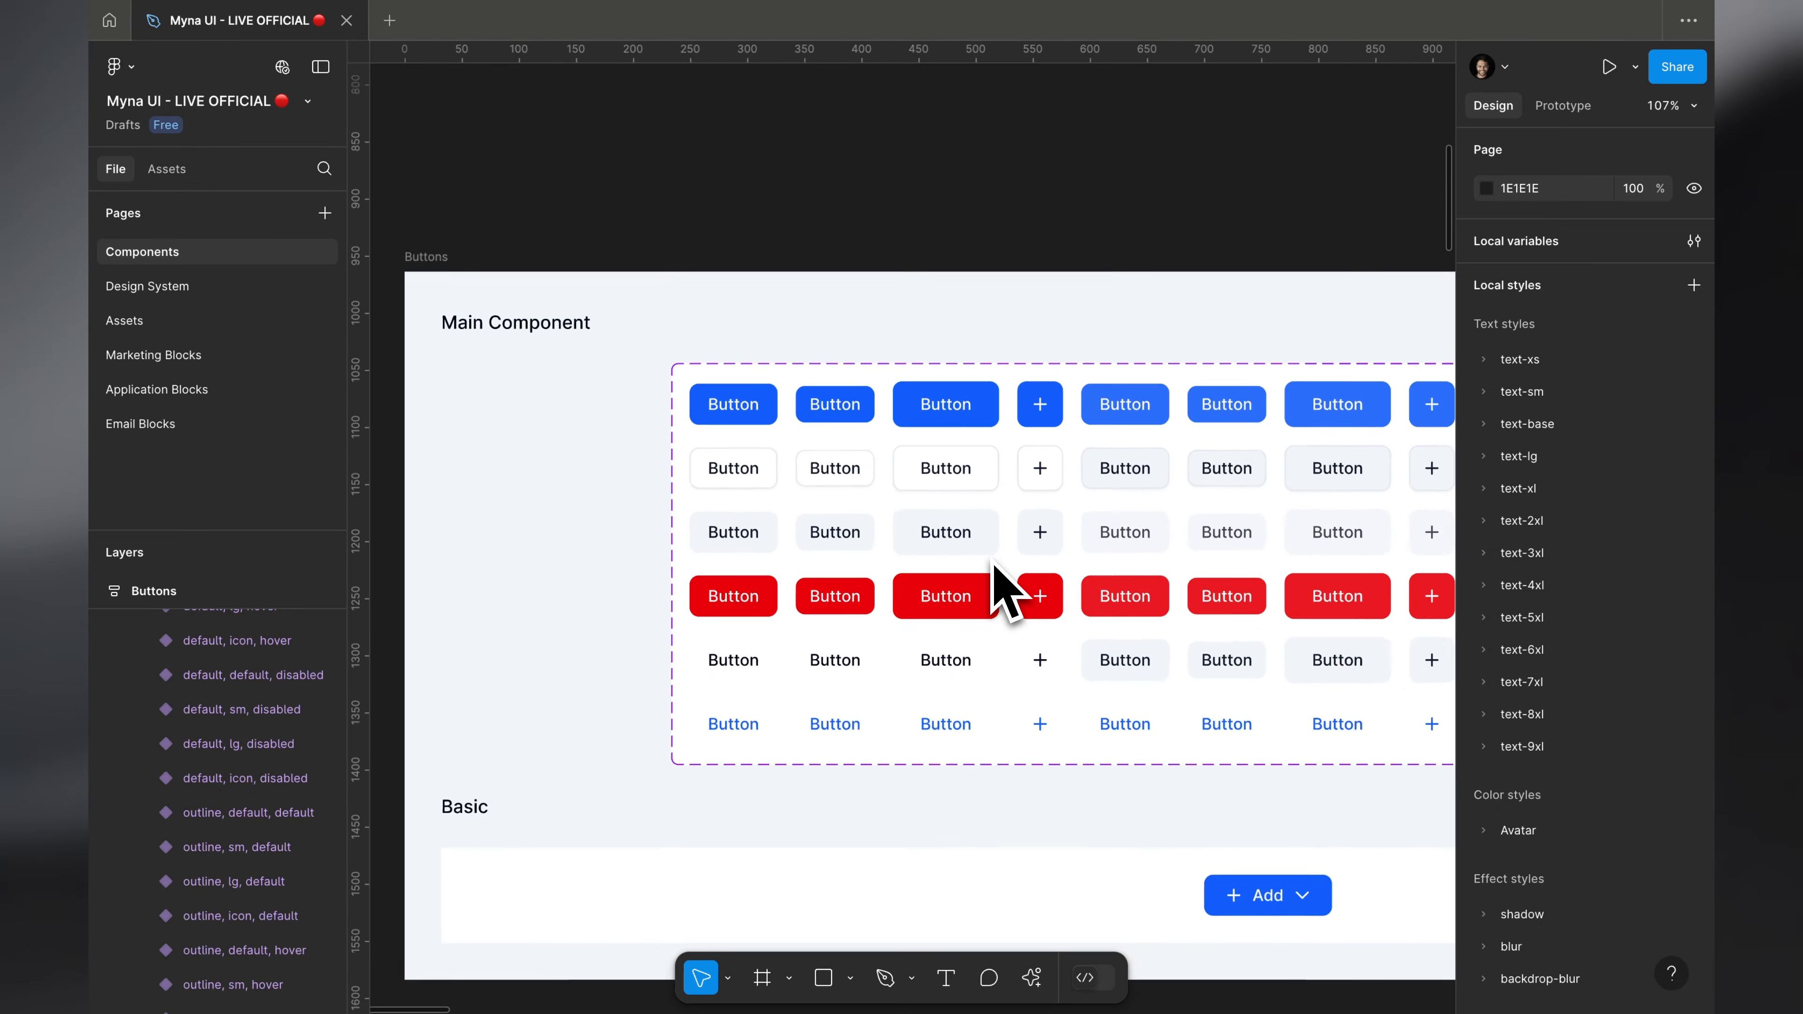
# Step: Look over the component frames on the Components page, and view the shadcn/ui Badge section up close in the browser
pyautogui.scroll(-10, 993, 561)
pyautogui.hscroll(10, 1003, 589)
pyautogui.scroll(-2, 1002, 590)
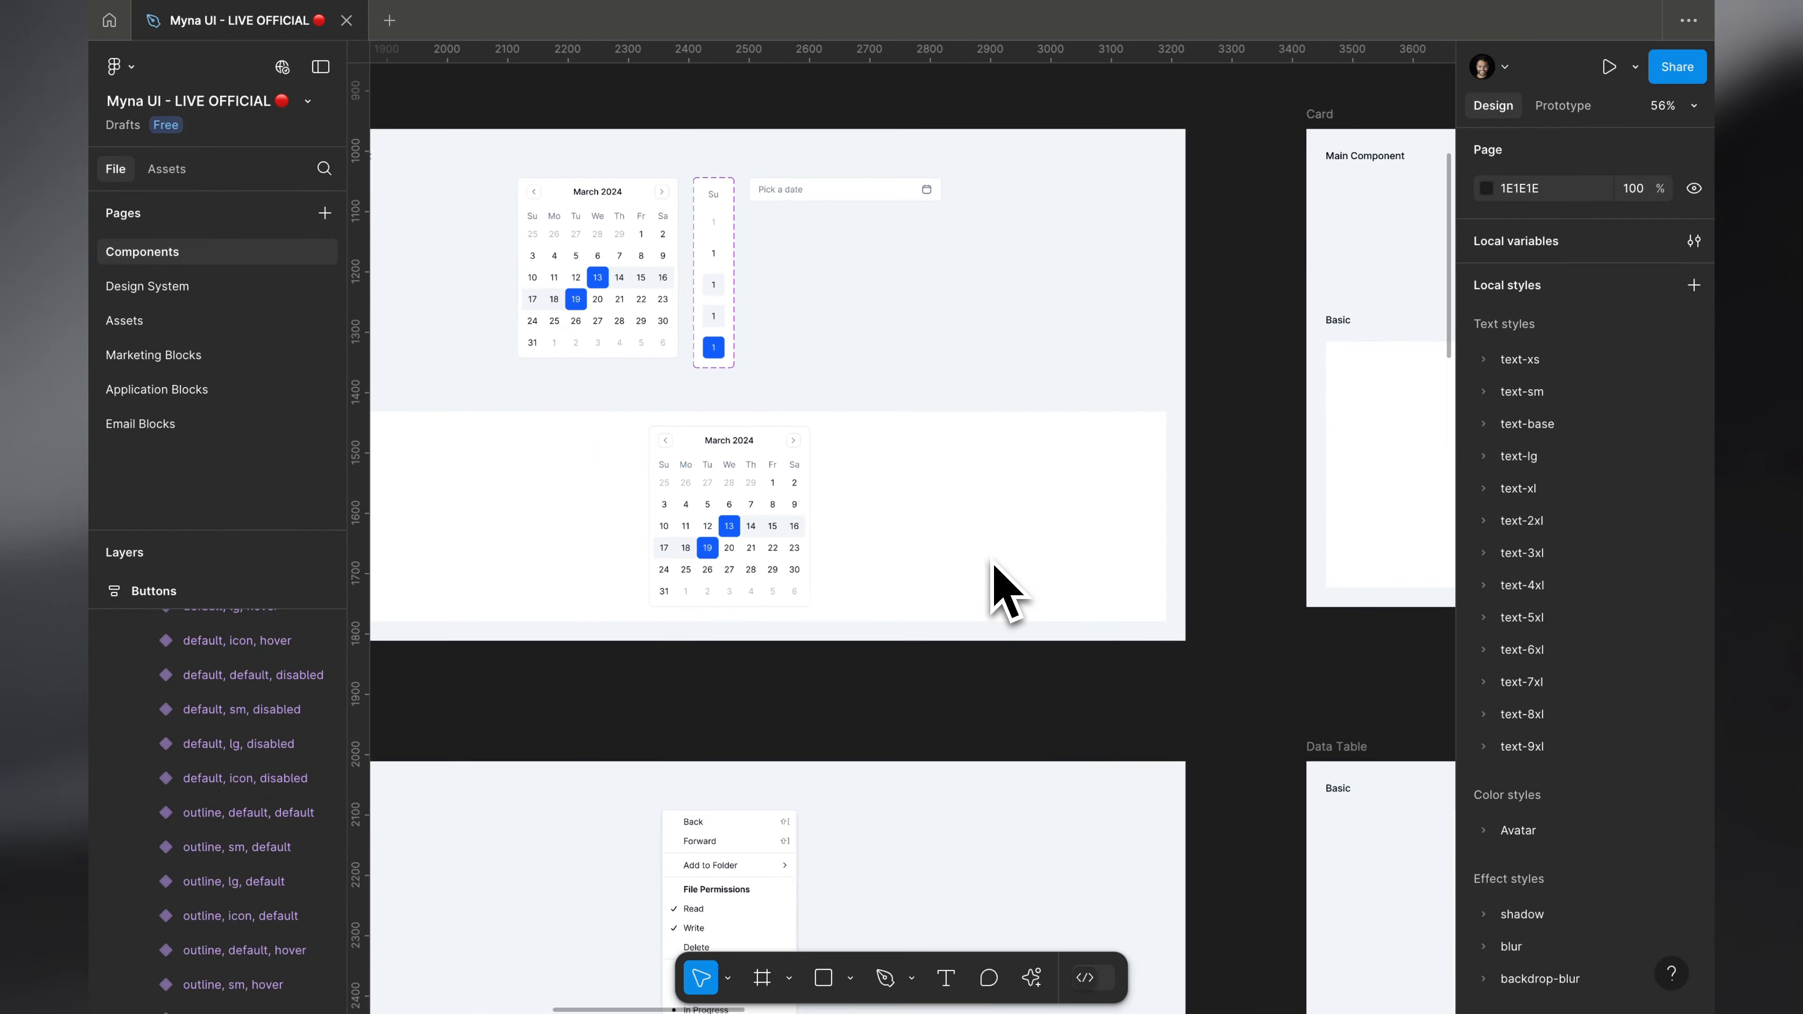
pyautogui.scroll(10, 991, 560)
pyautogui.hscroll(-3, 992, 560)
pyautogui.scroll(-3, 1001, 589)
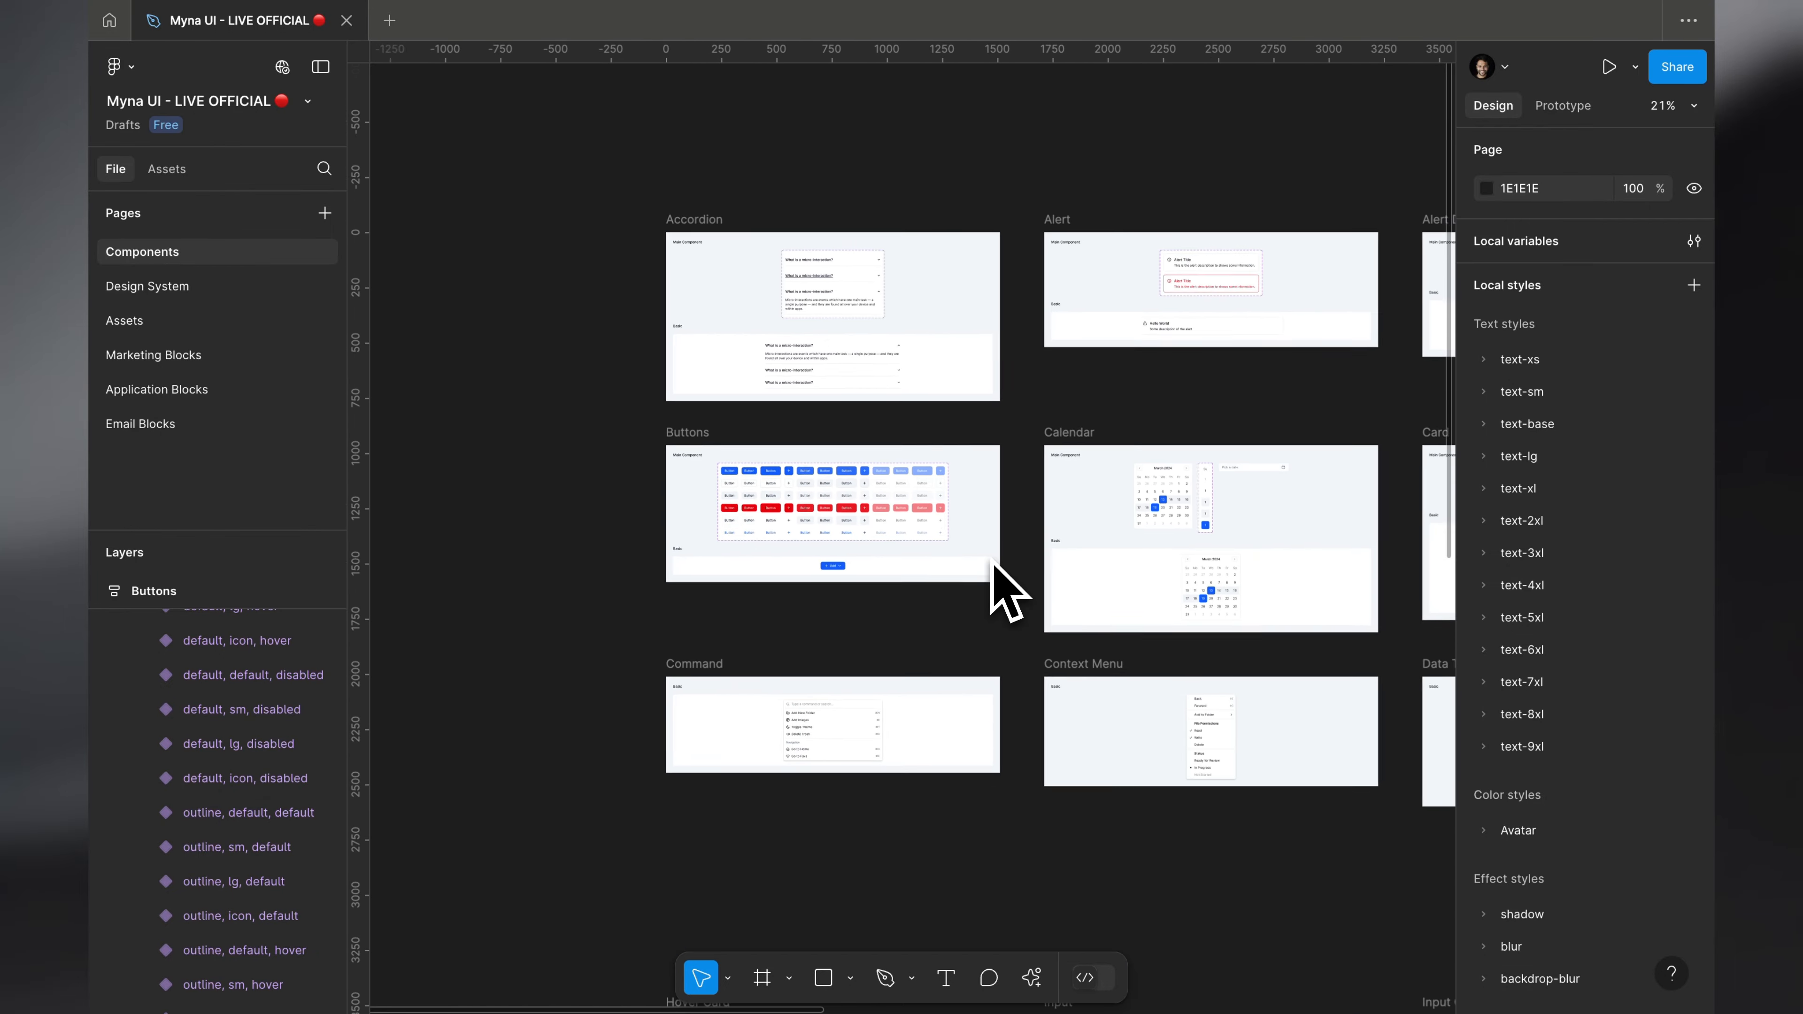
pyautogui.hotkey('ctrl', 'Right')
pyautogui.scroll(4, 991, 560)
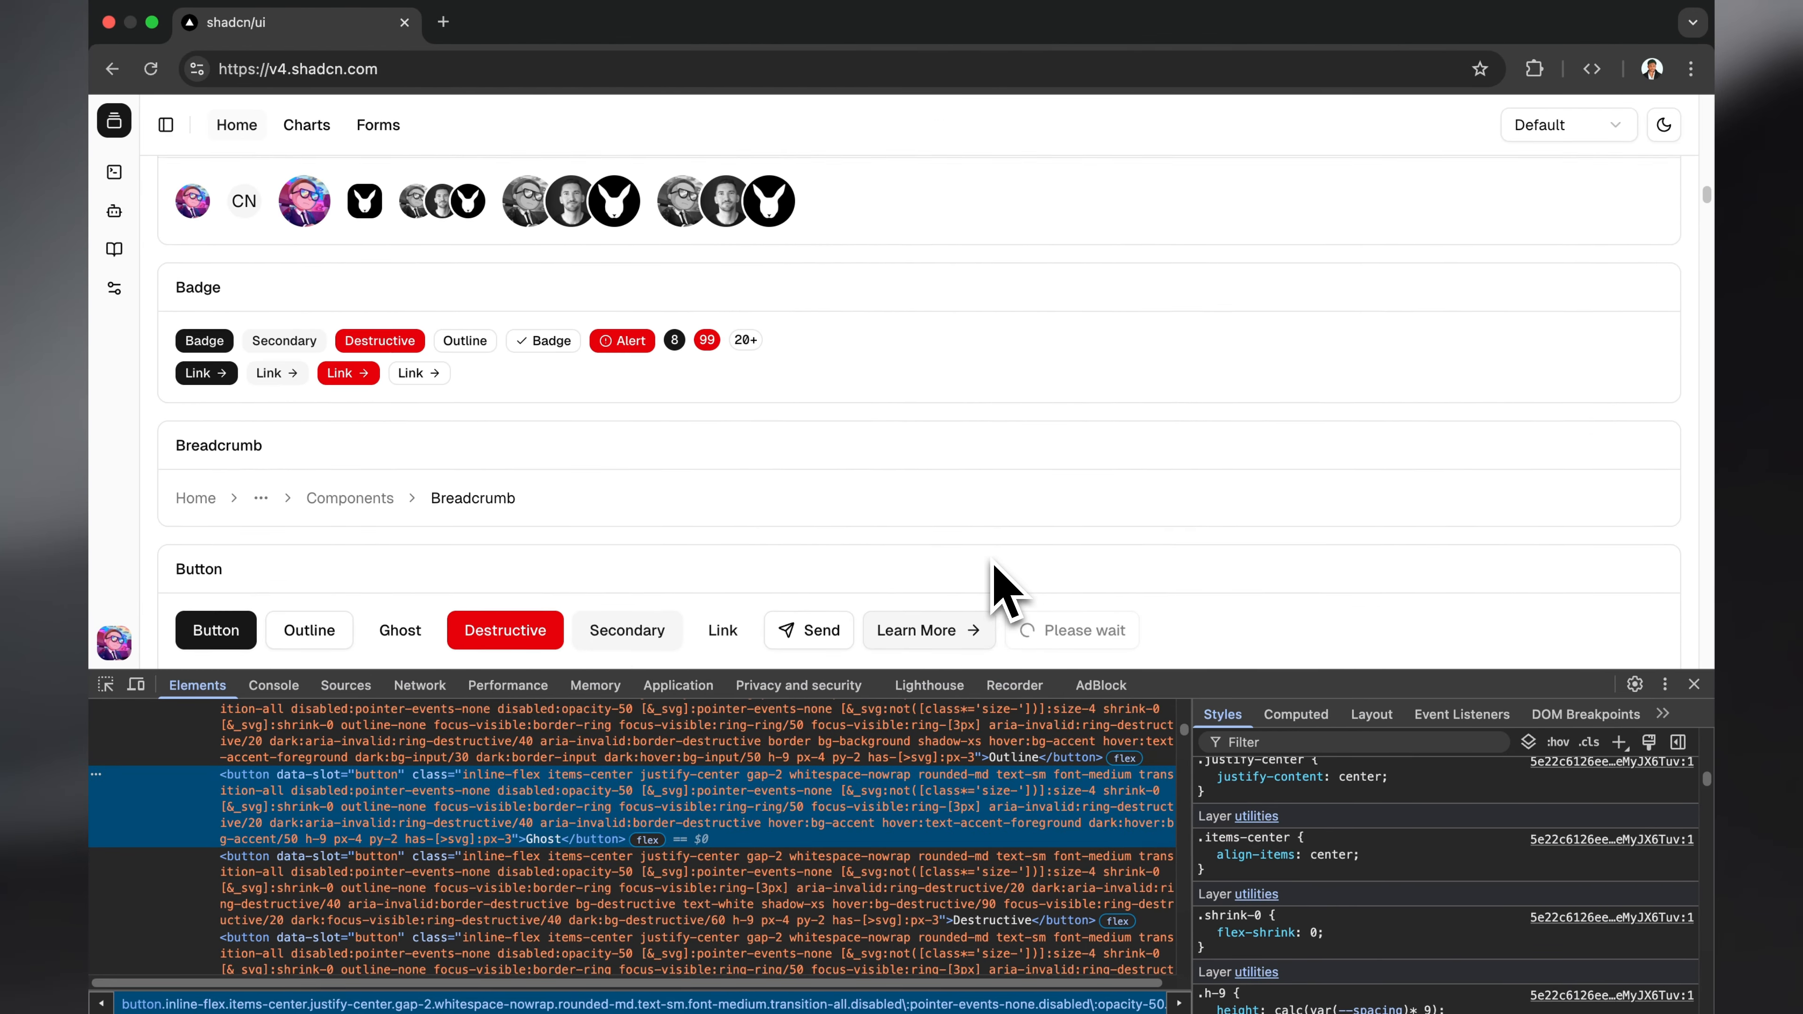
pyautogui.scroll(4, 137, 377)
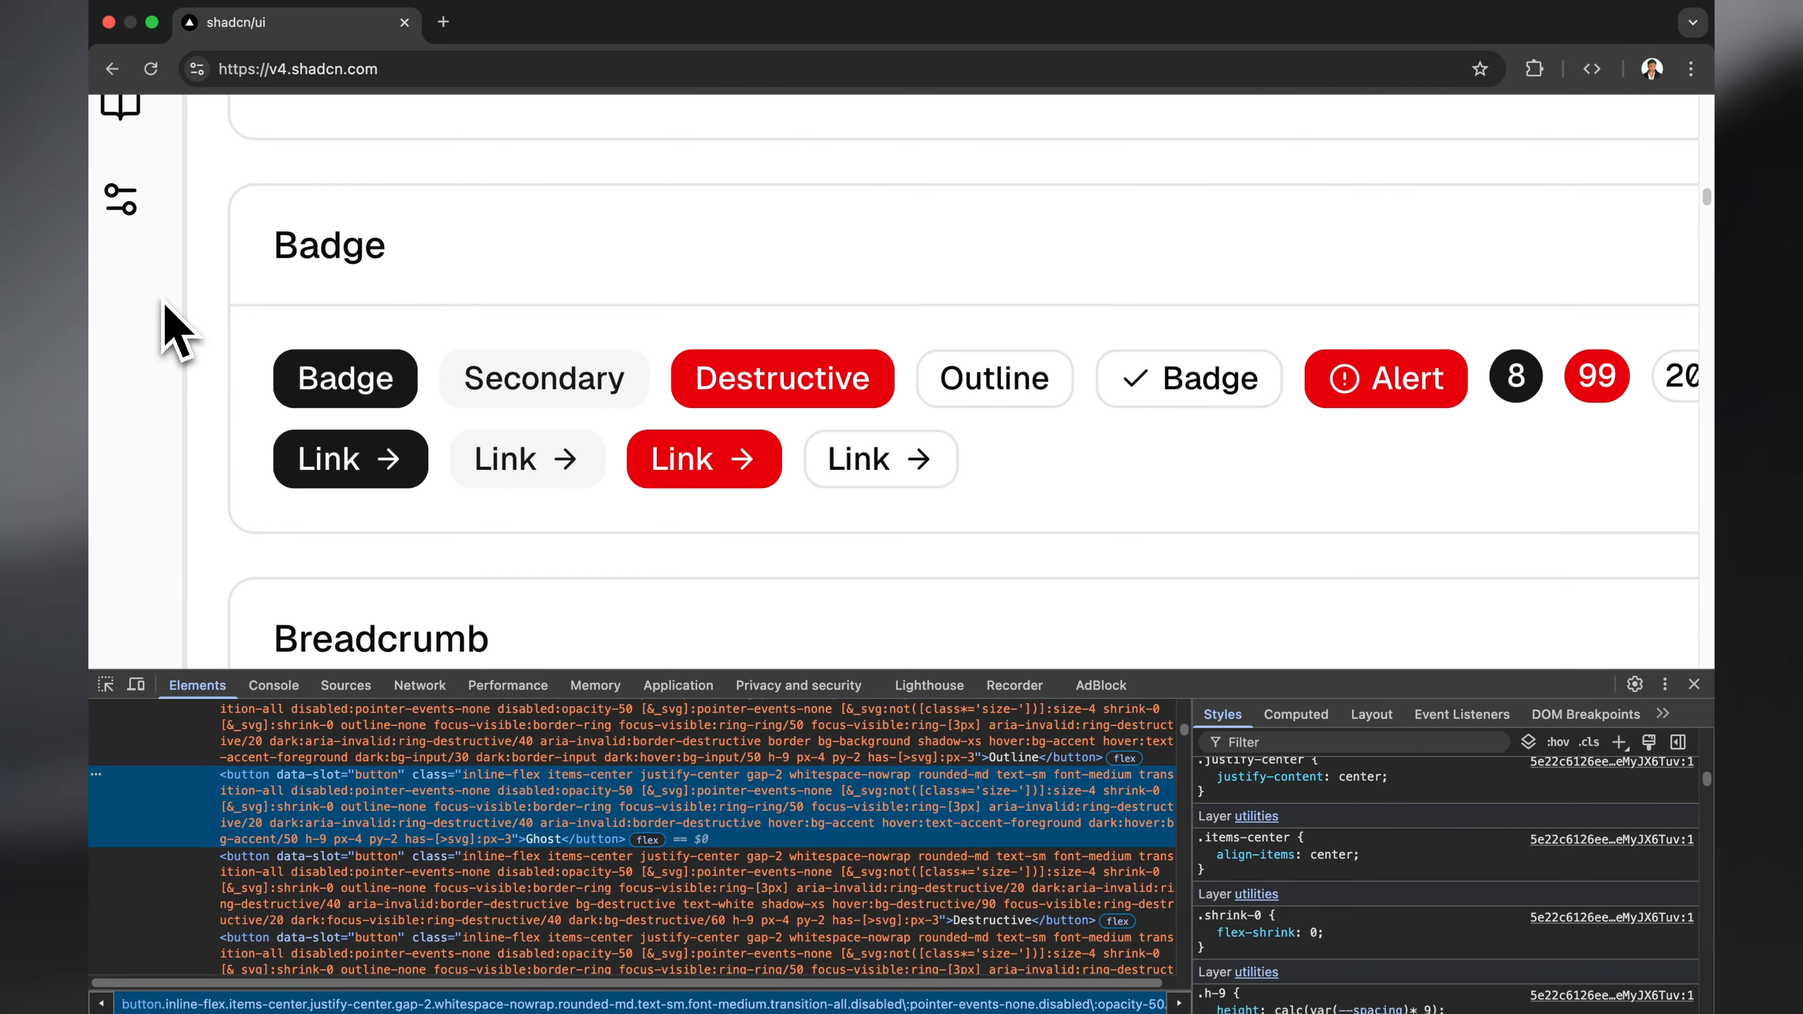
# Step: Switch back to Figma and find the Badge component set, viewing its variants up close
pyautogui.hotkey('ctrl', 'Left')
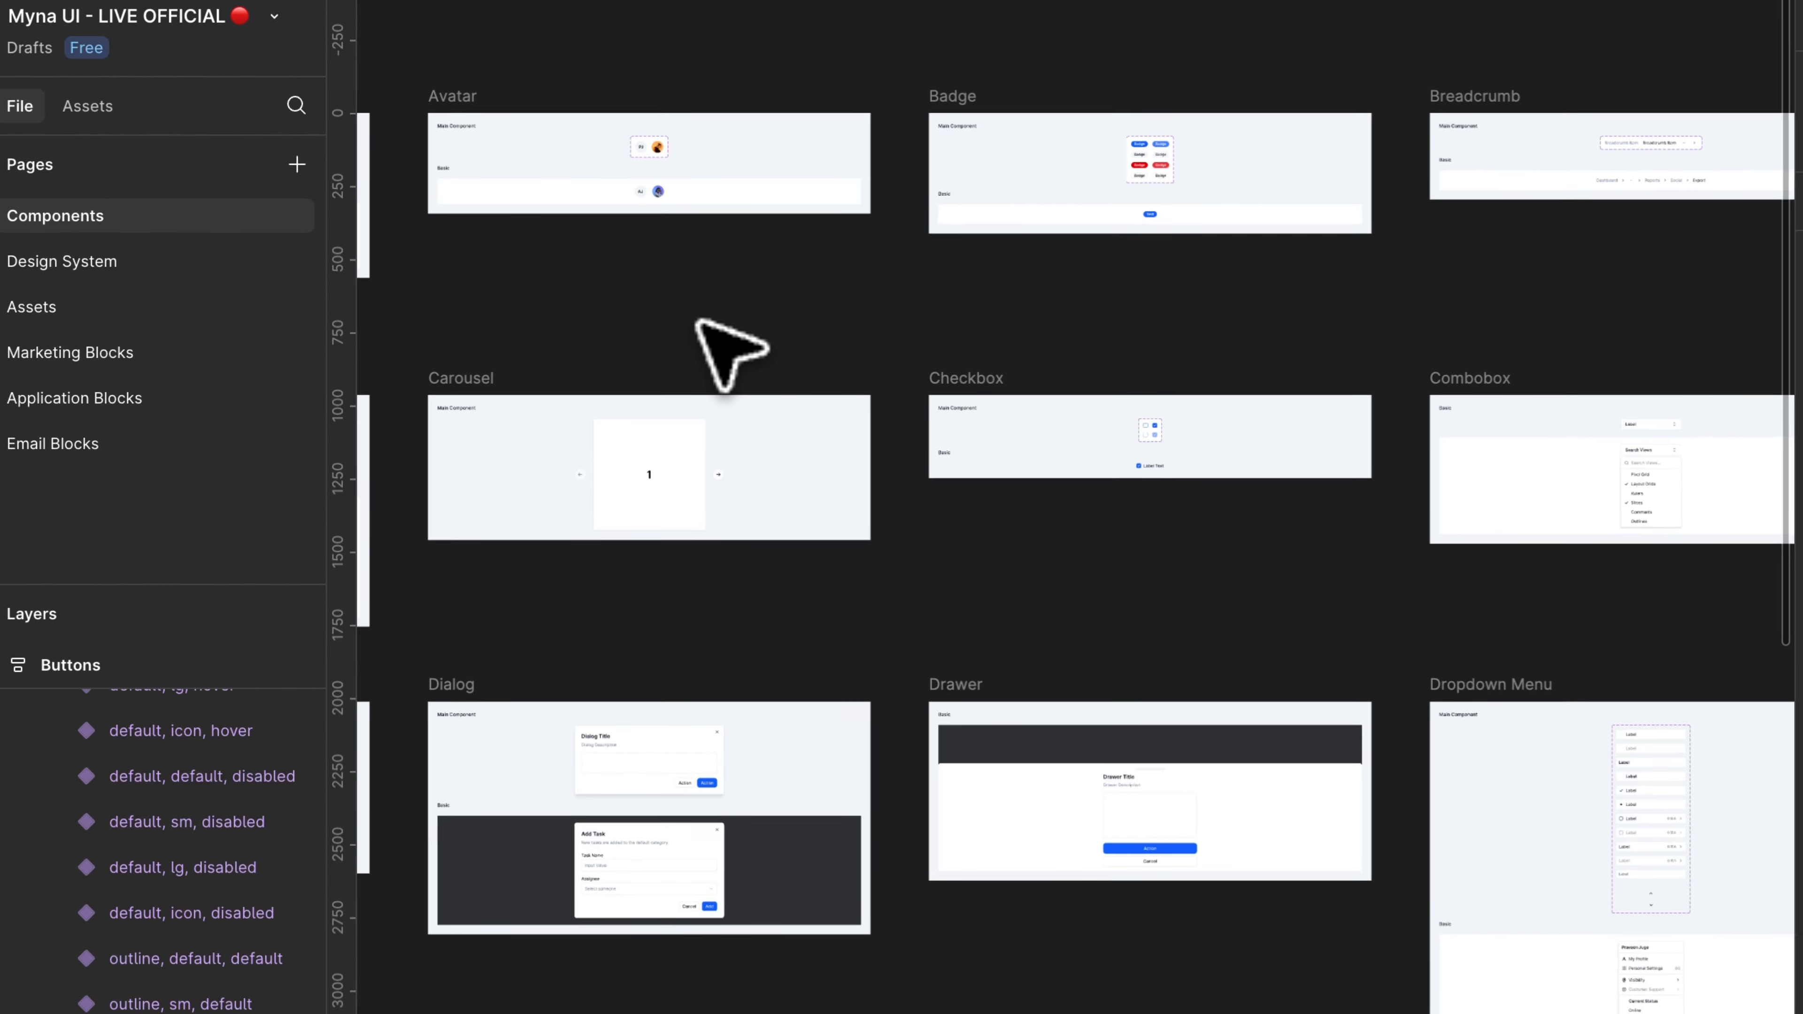
pyautogui.hscroll(5, 703, 334)
pyautogui.scroll(10, 563, 140)
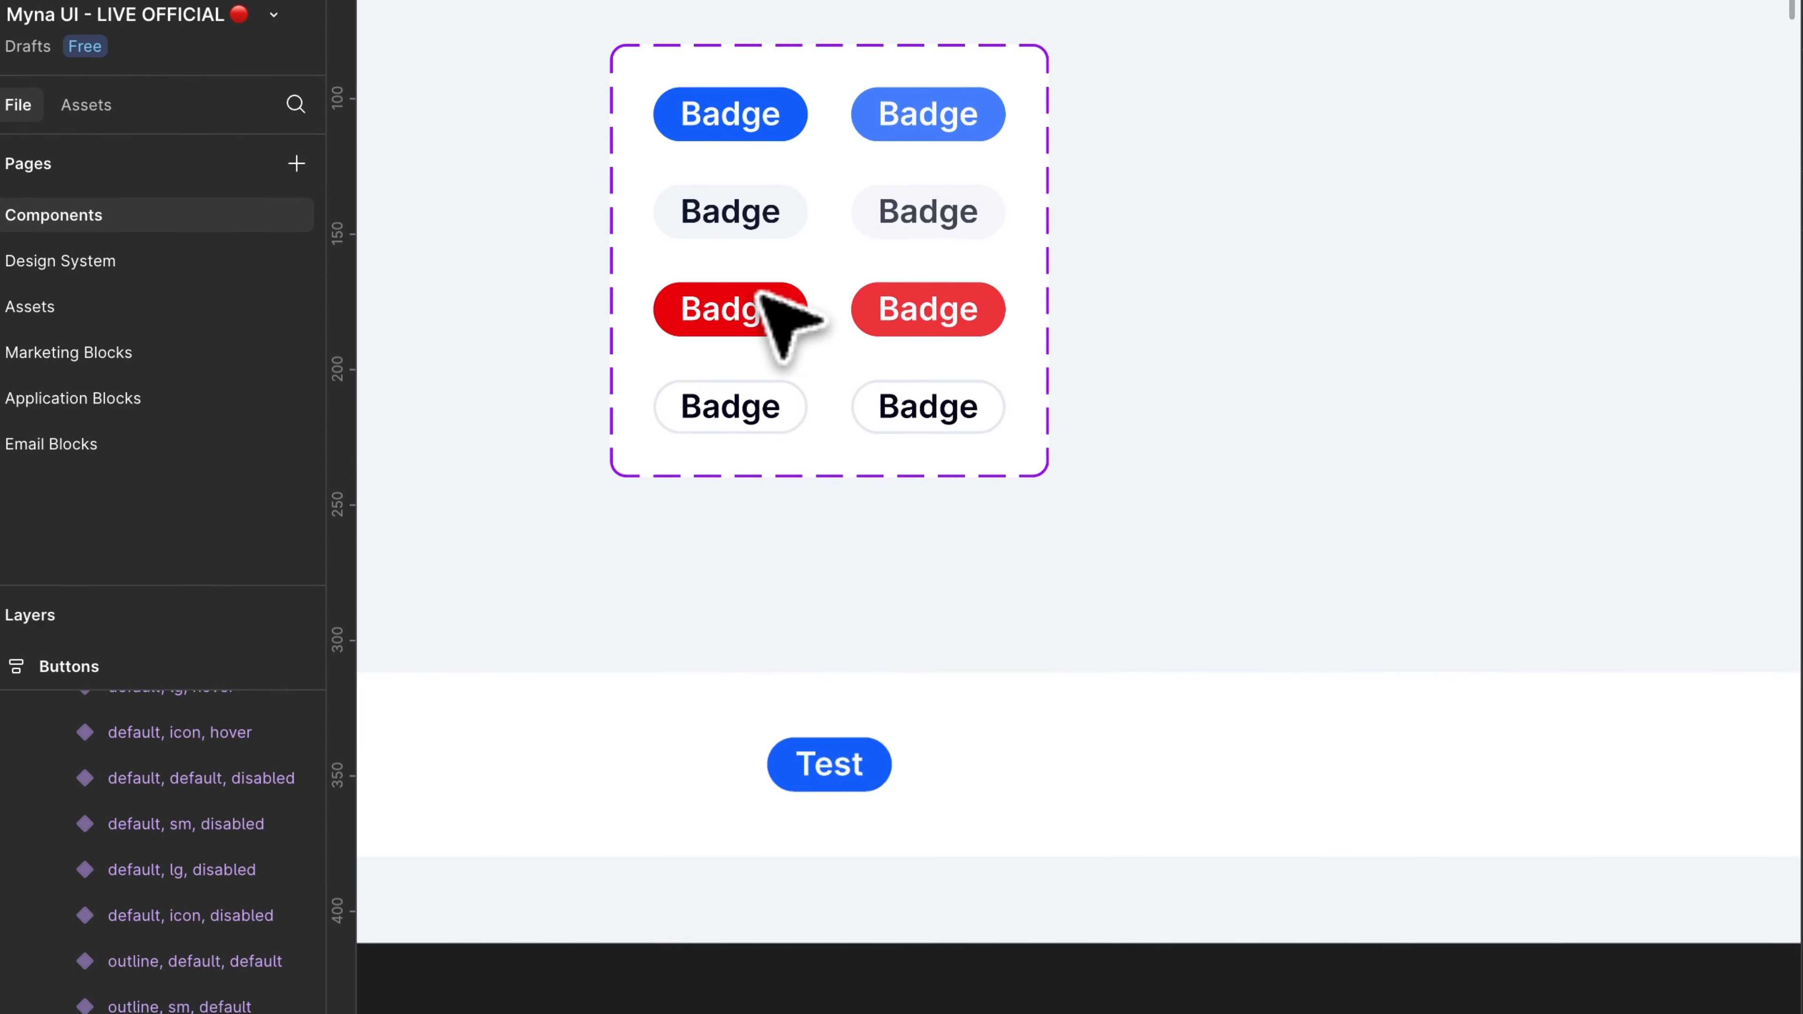
pyautogui.scroll(5, 784, 323)
# Step: Switch to the browser and inspect the default Badge's computed box model and border radius
pyautogui.hotkey('ctrl', 'Right')
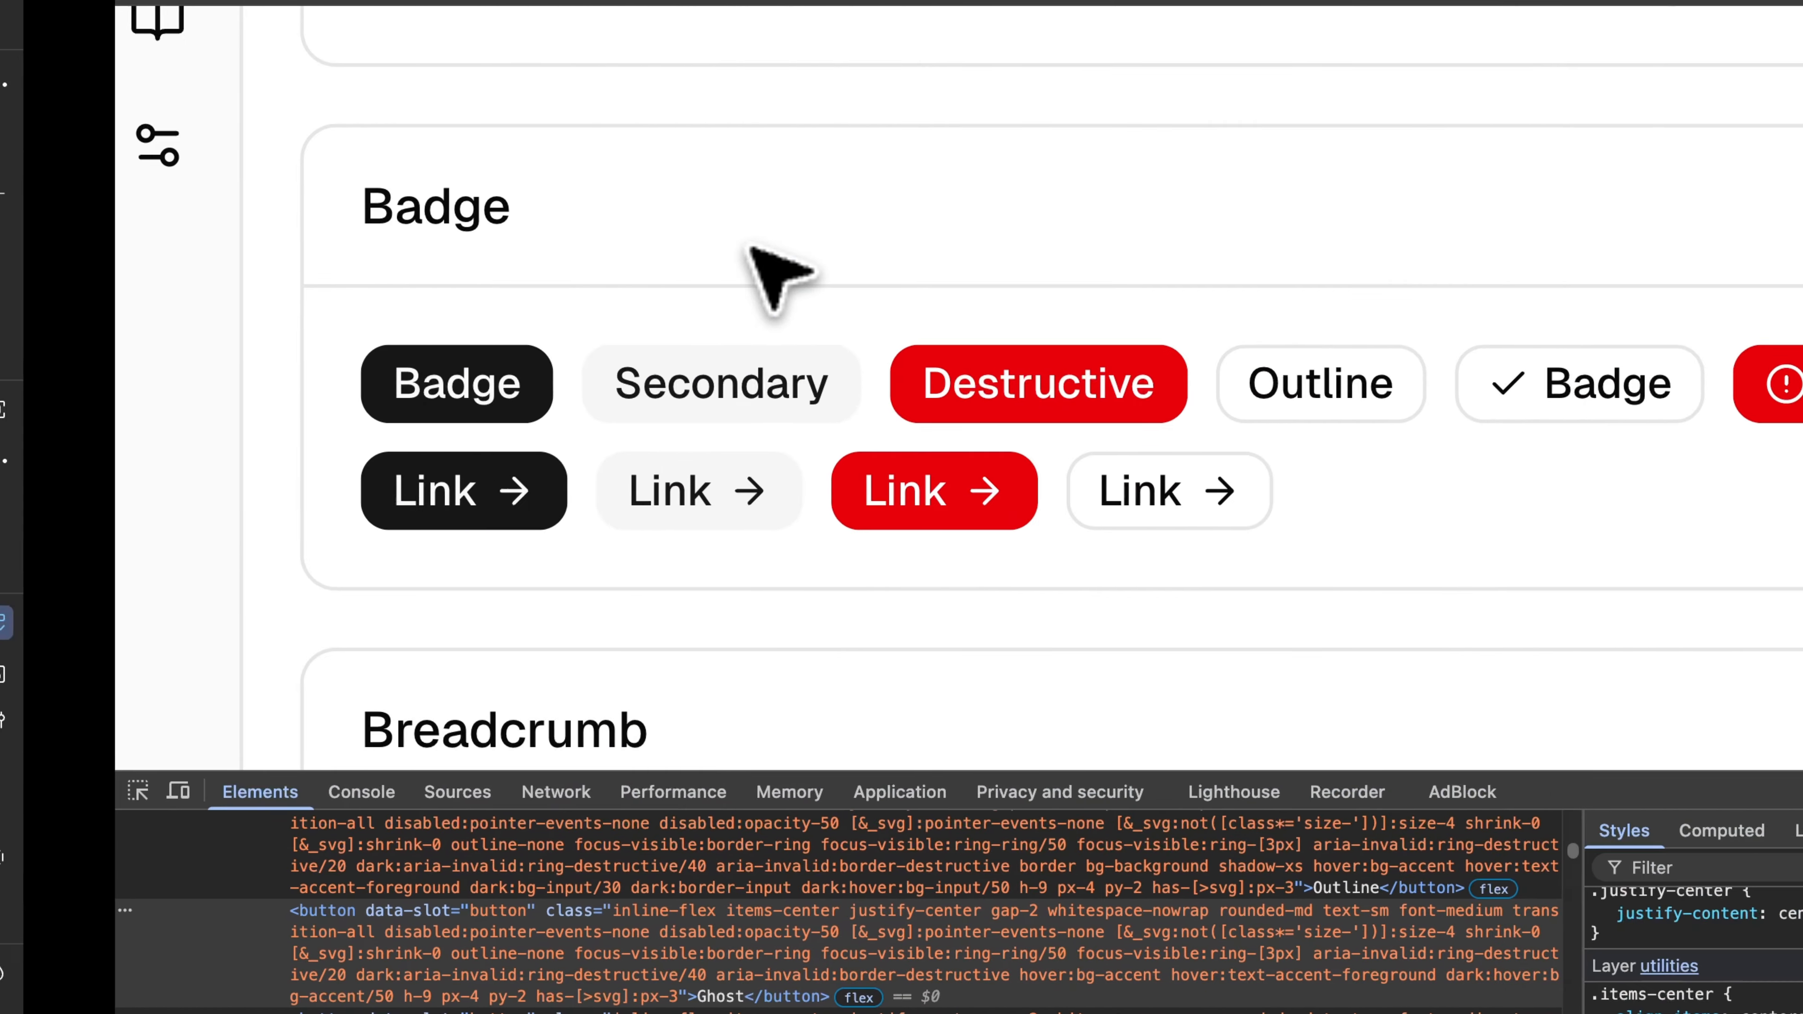
pyautogui.press('super+shift+c')
pyautogui.click(393, 361)
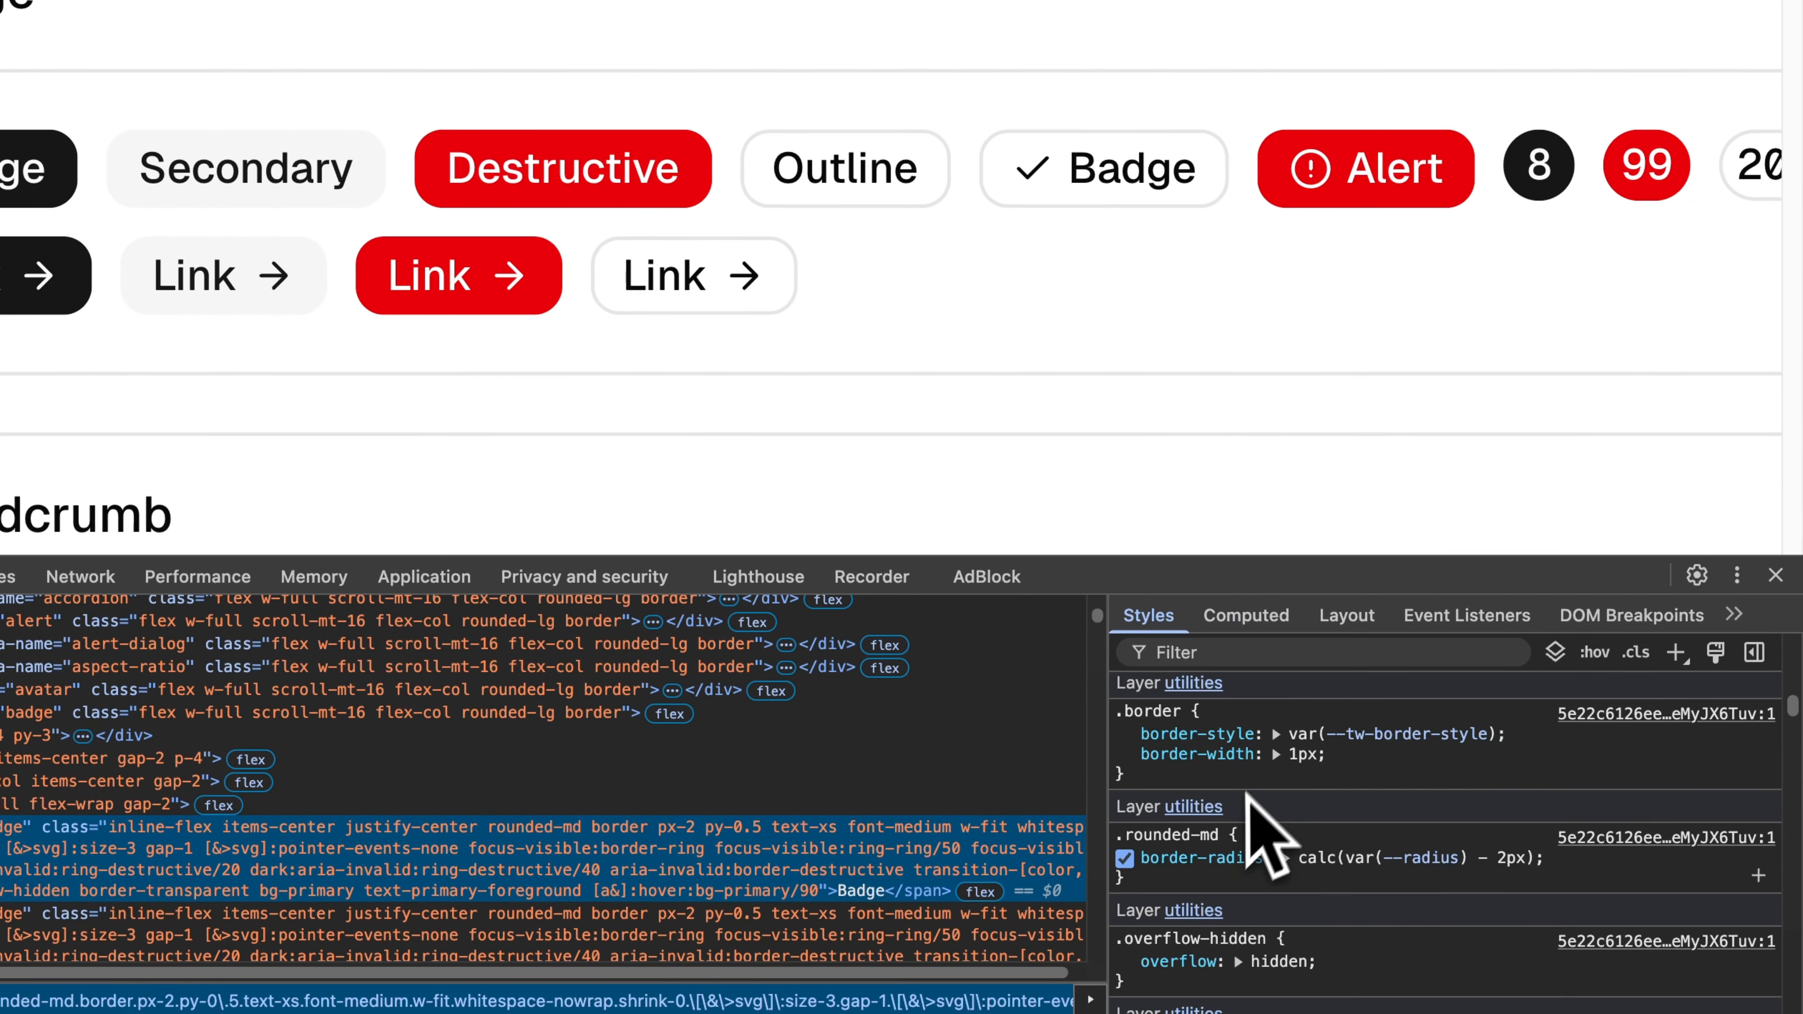
pyautogui.click(1235, 617)
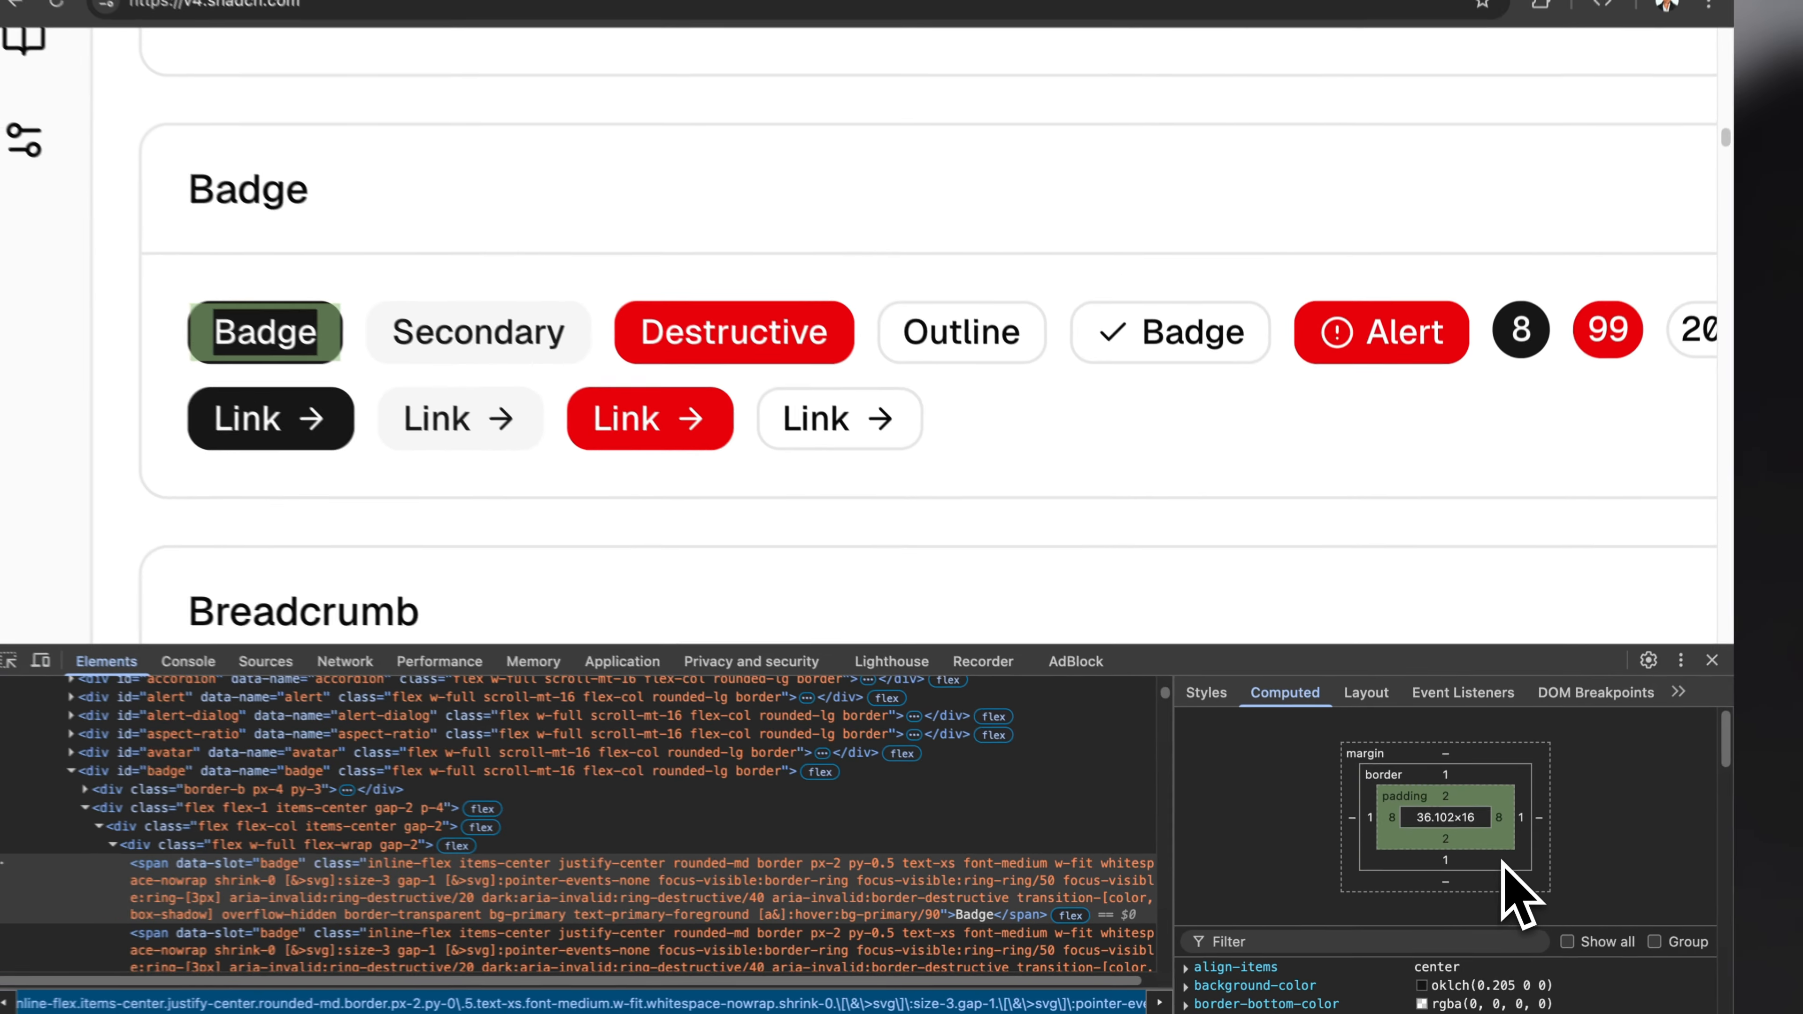
pyautogui.scroll(-5, 1447, 851)
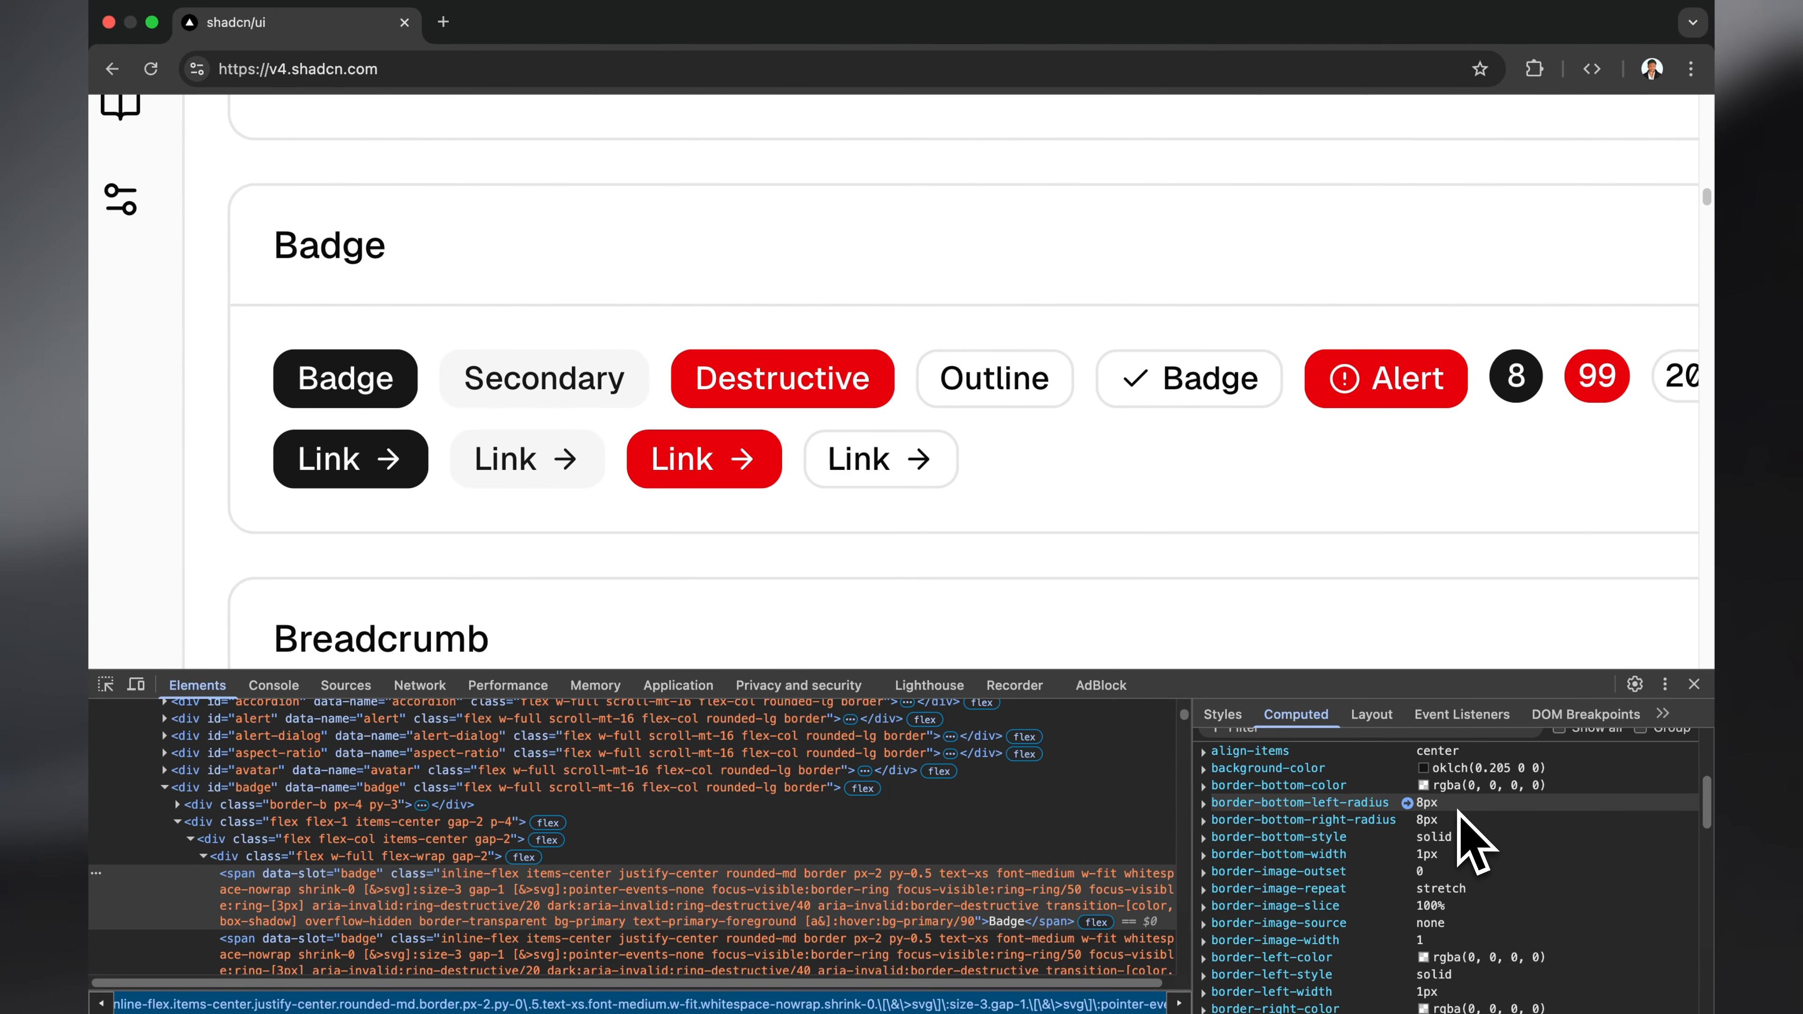
# Step: Switch back to Figma and set the corner radius of all Badge variants to a radius variable of 8
pyautogui.hotkey('ctrl', 'Left')
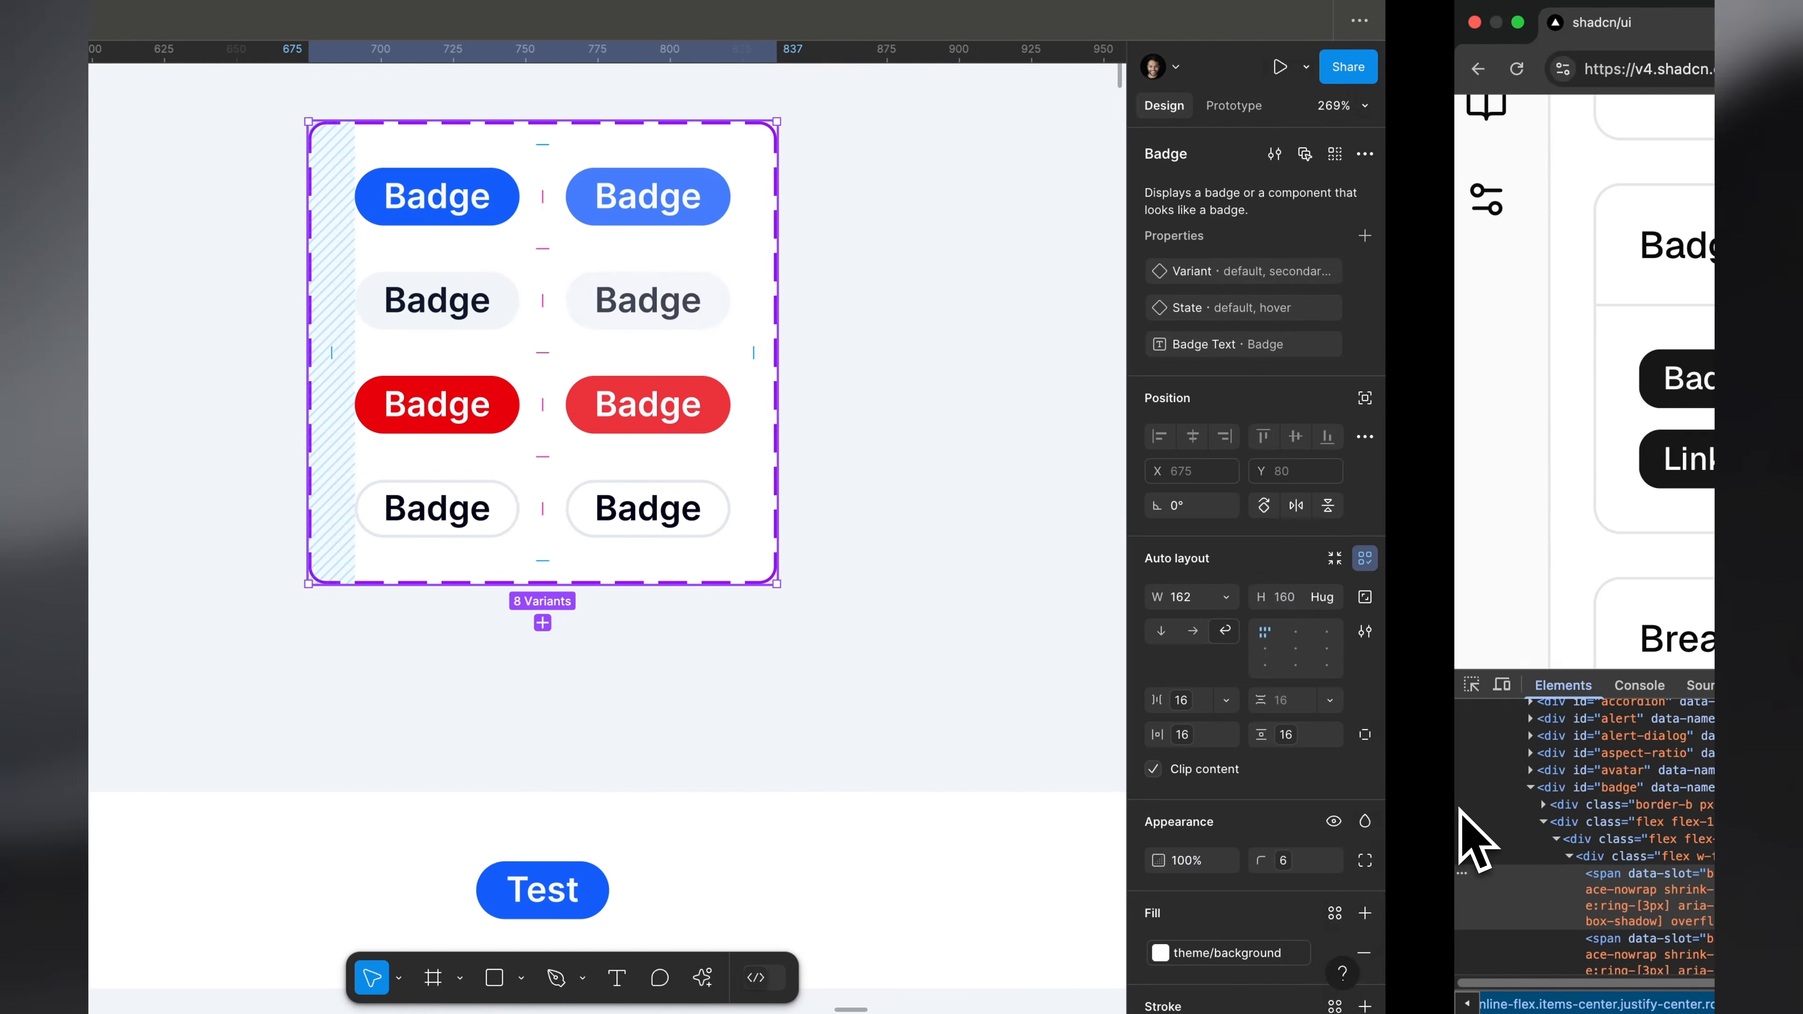
pyautogui.press('Return')
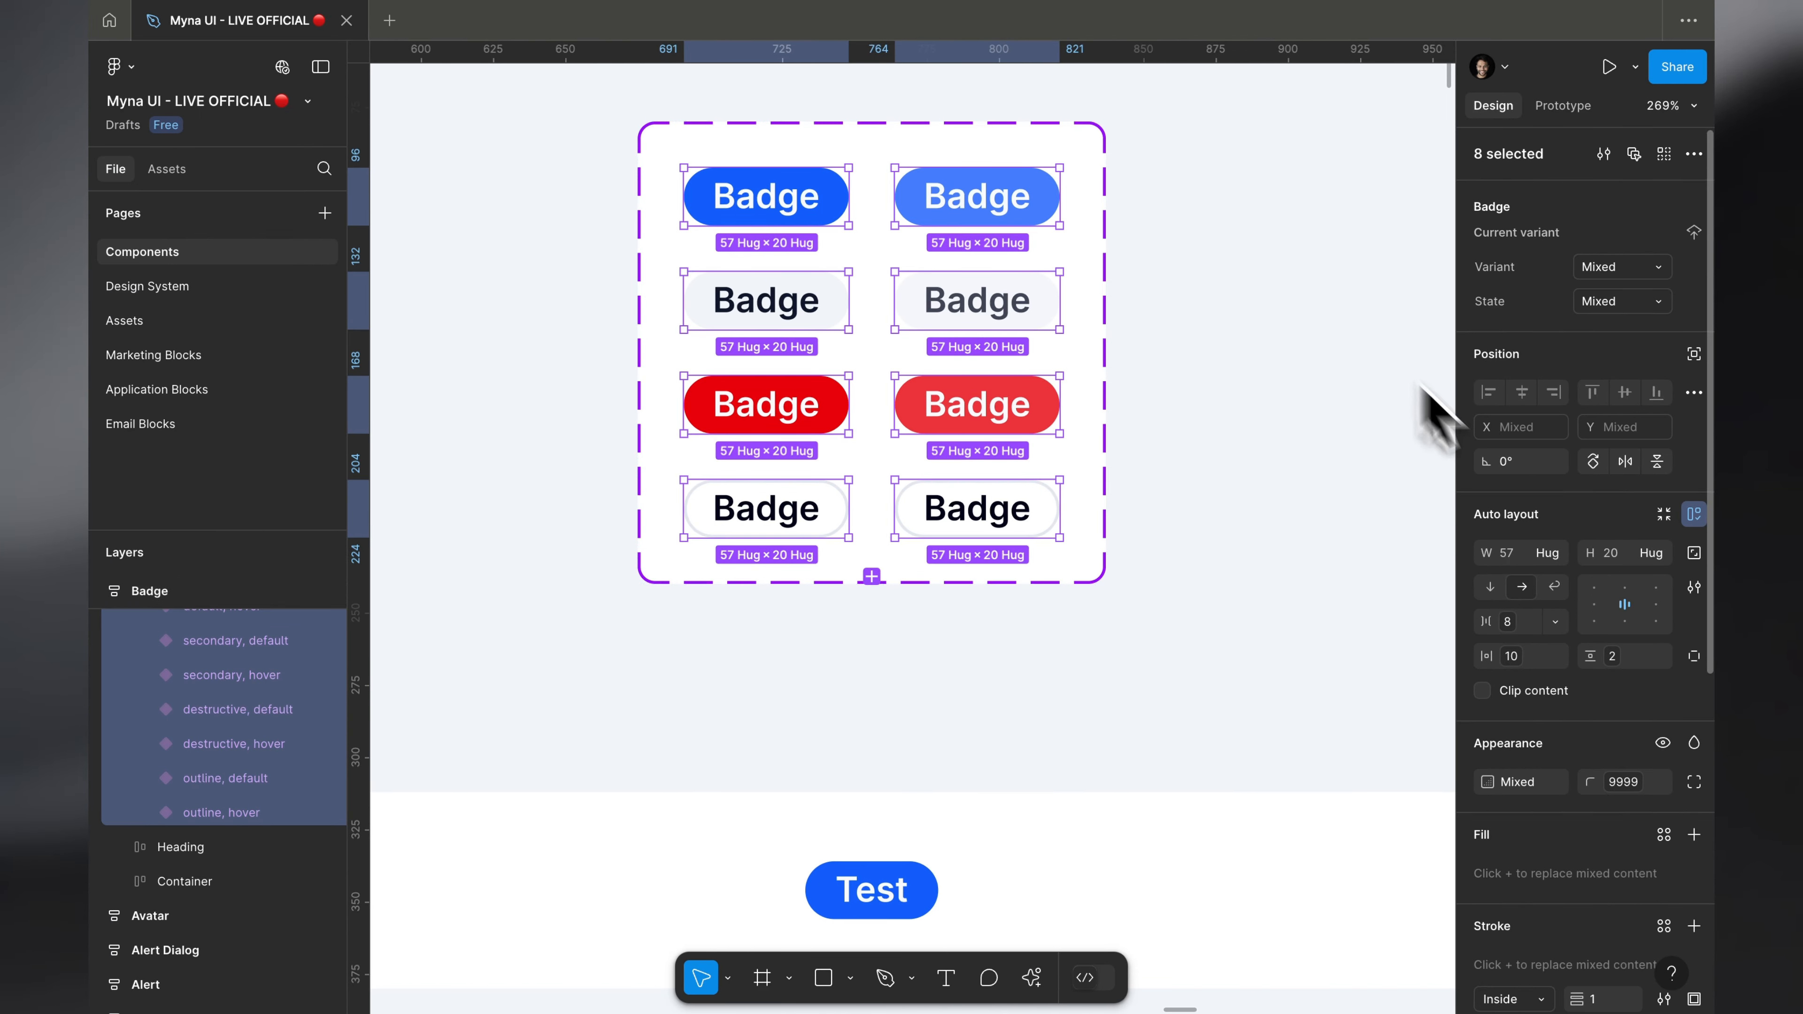
pyautogui.click(1619, 782)
pyautogui.scroll(3, 1554, 778)
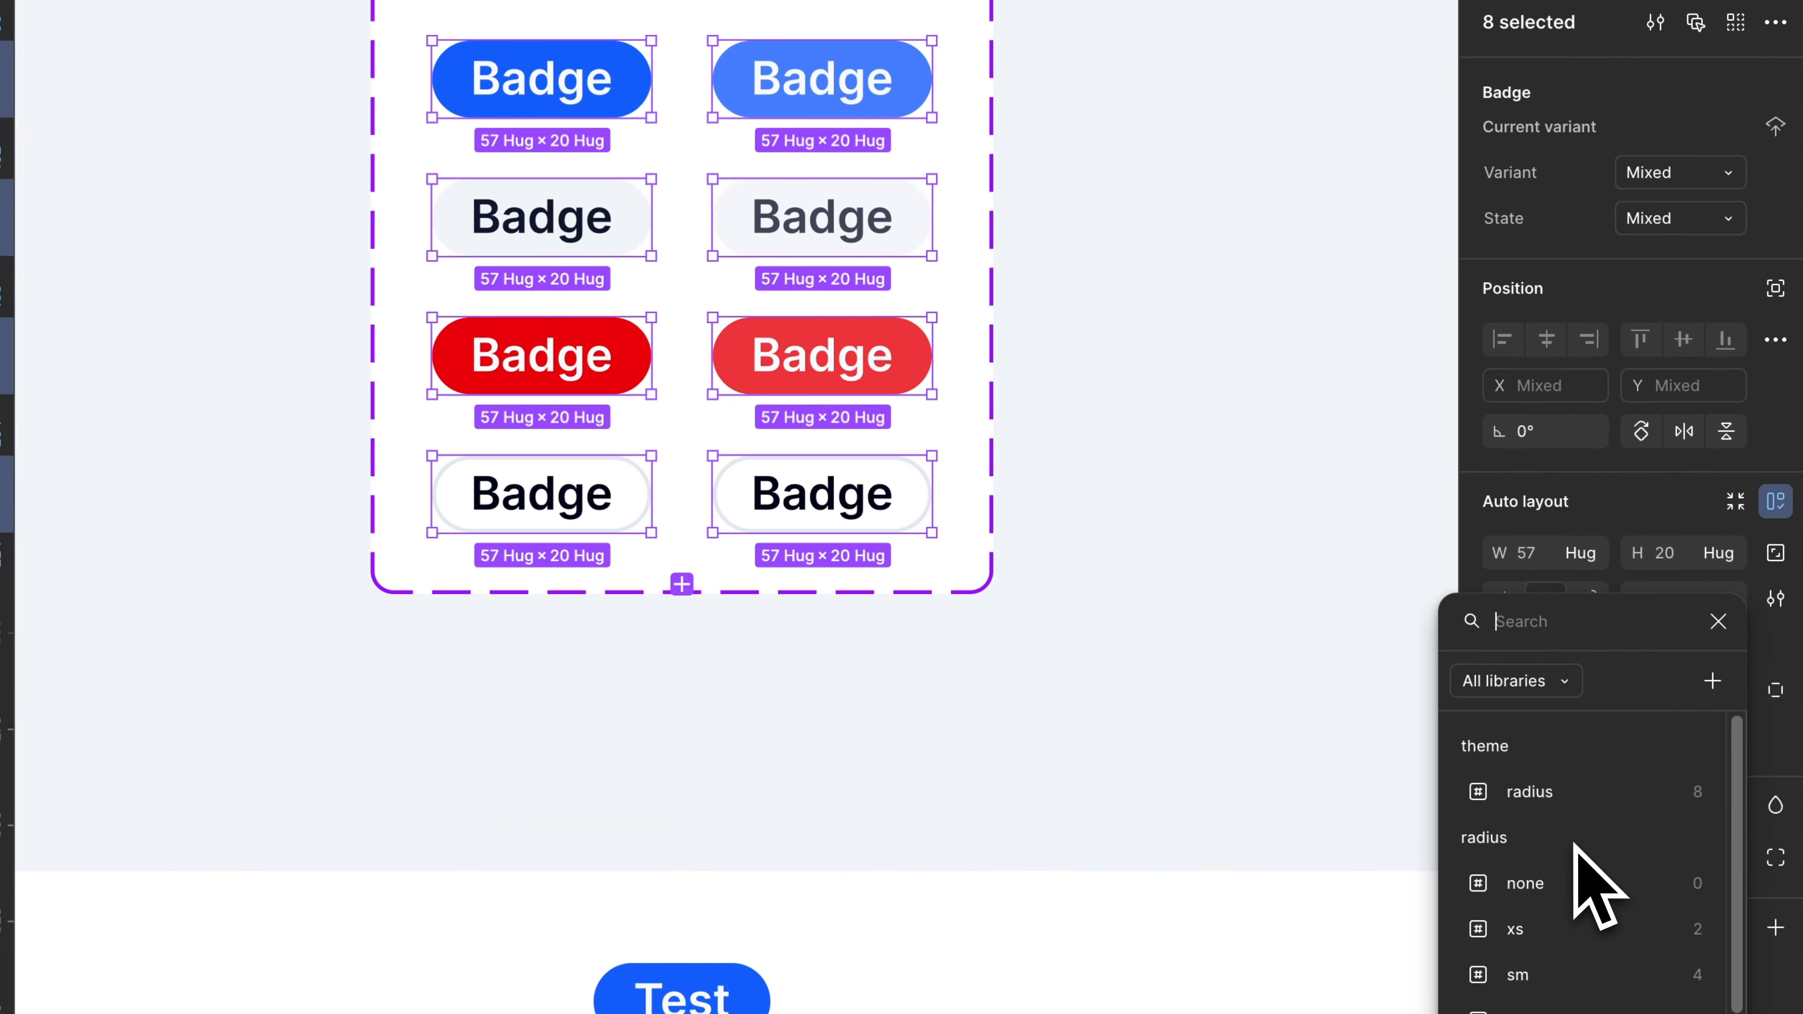
pyautogui.click(1548, 742)
pyautogui.click(1341, 441)
# Step: Check the default Badge's computed styles in the browser, and set the horizontal padding of all Badge variants to 8 in Figma
pyautogui.hotkey('ctrl', 'Right')
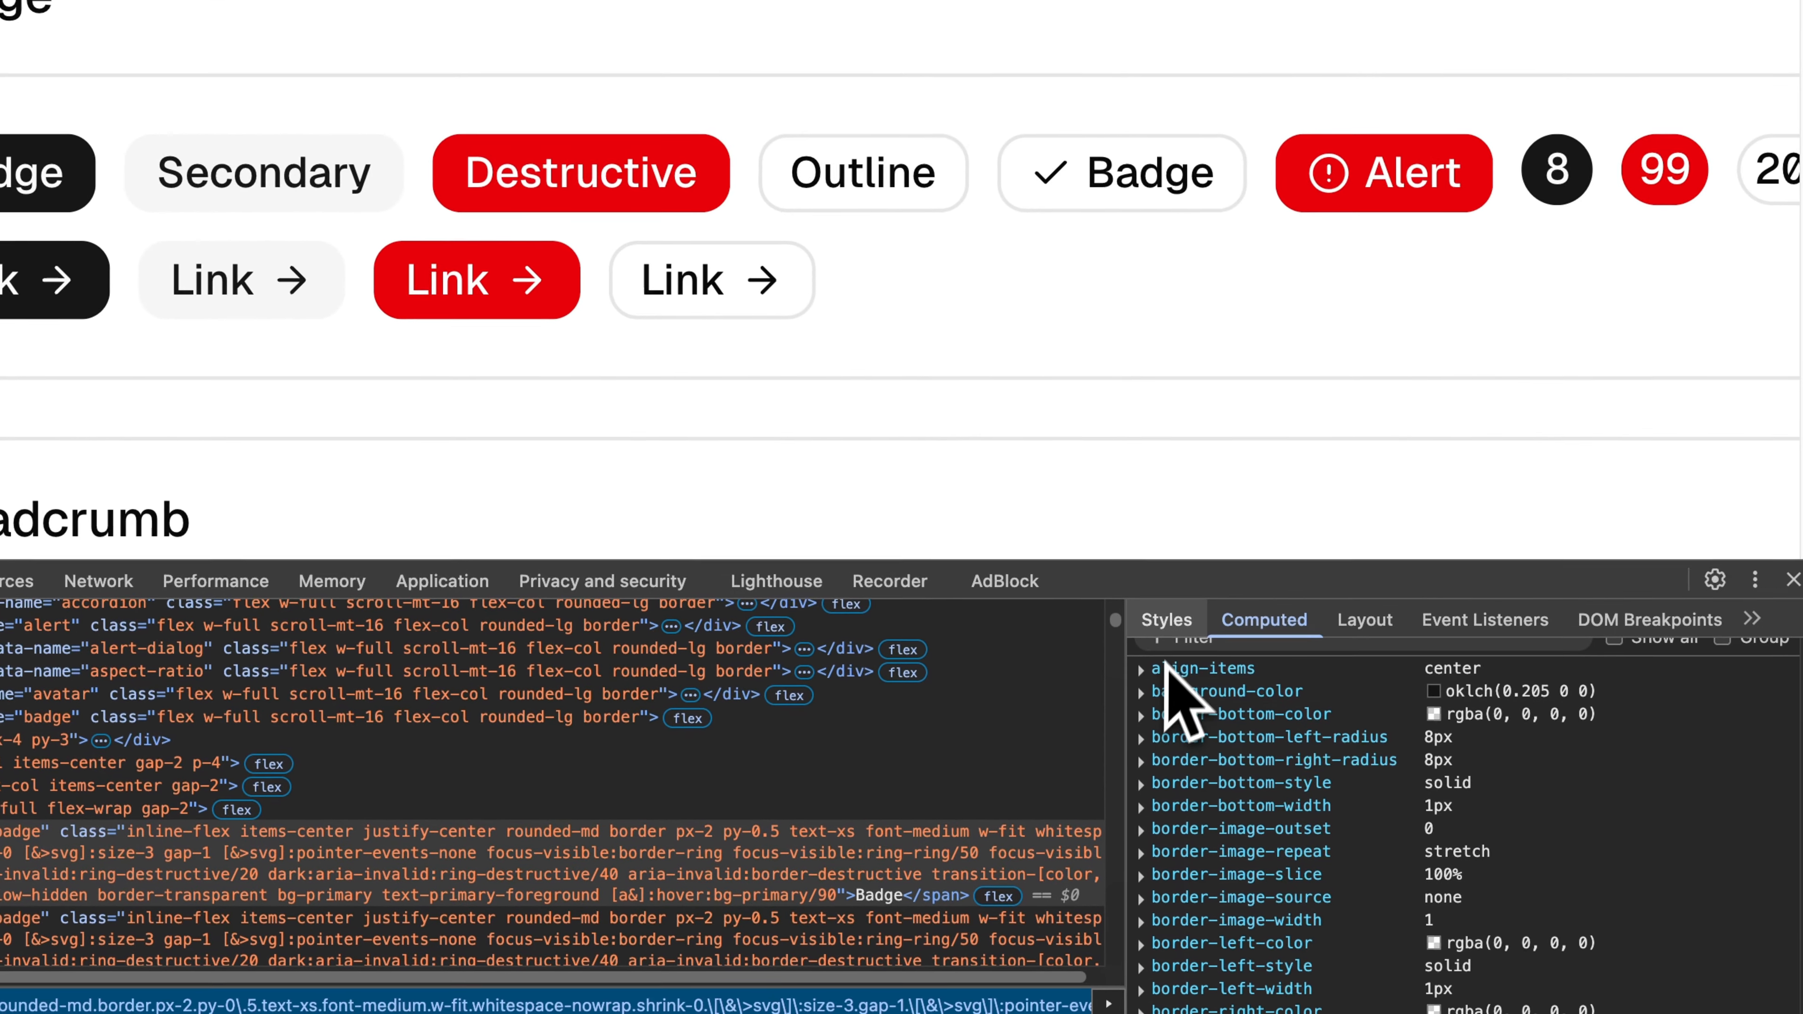
pyautogui.click(1316, 777)
pyautogui.click(1270, 617)
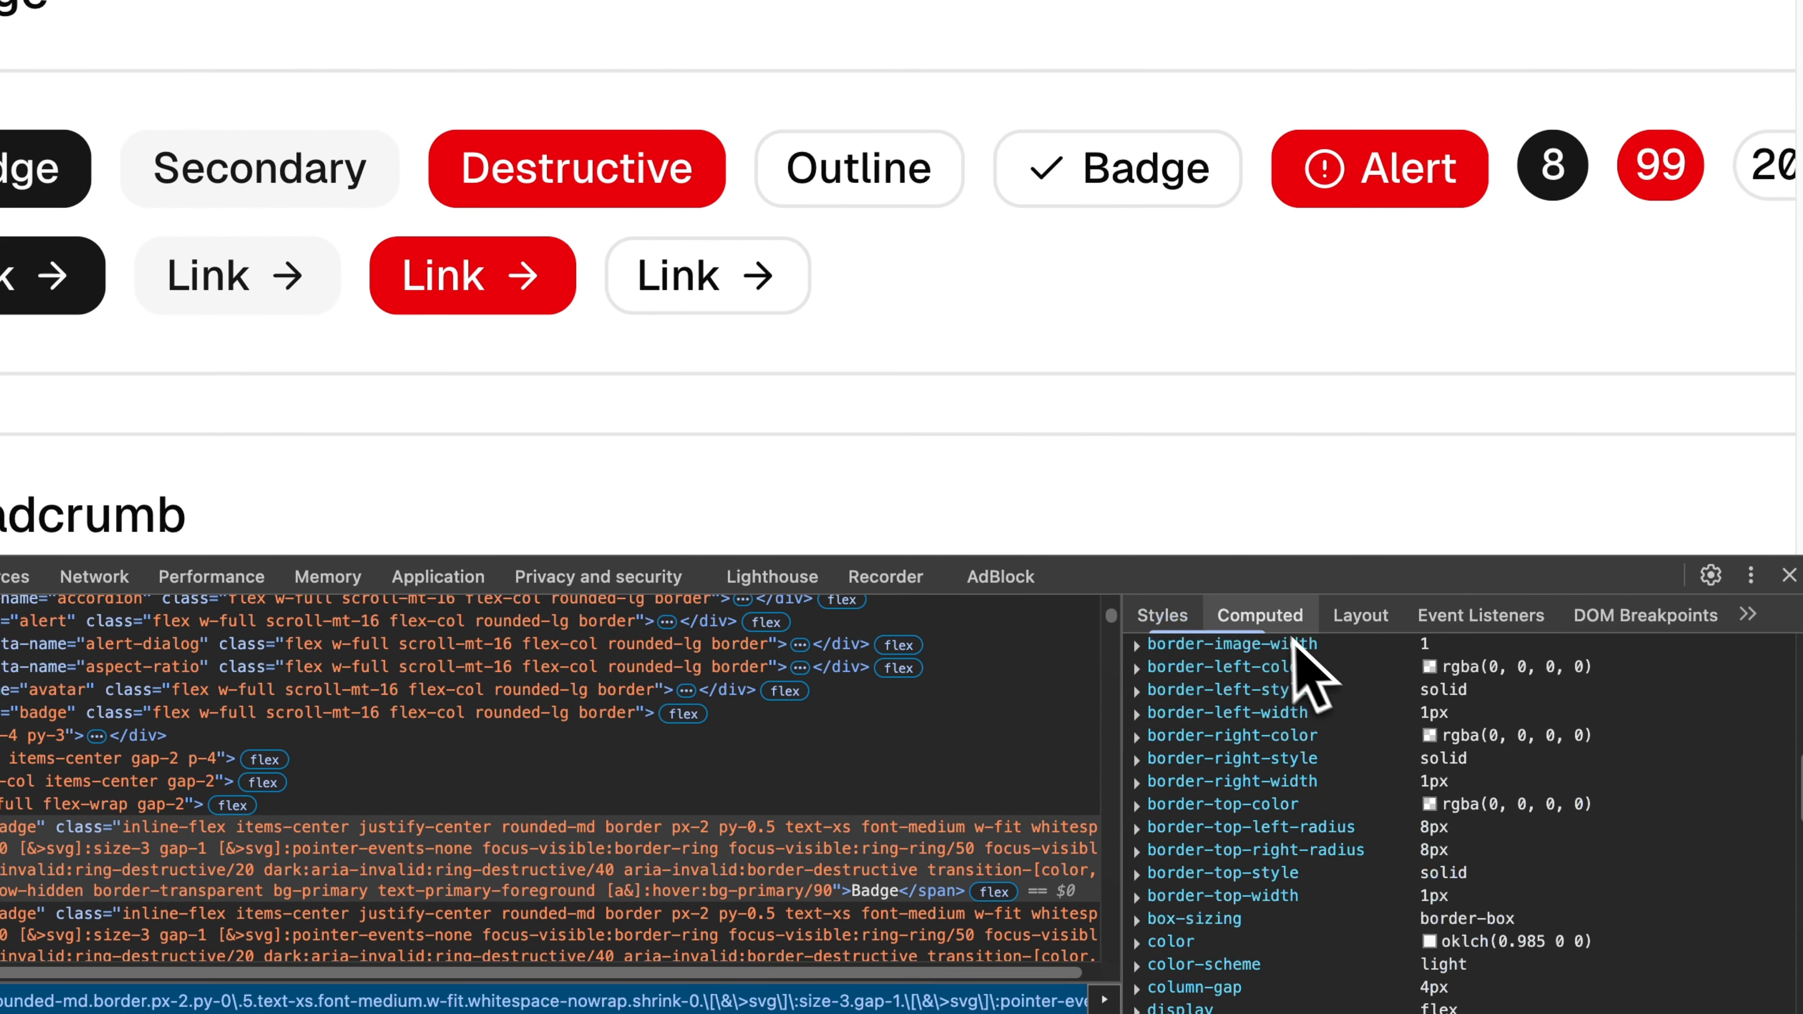
pyautogui.scroll(10, 1420, 805)
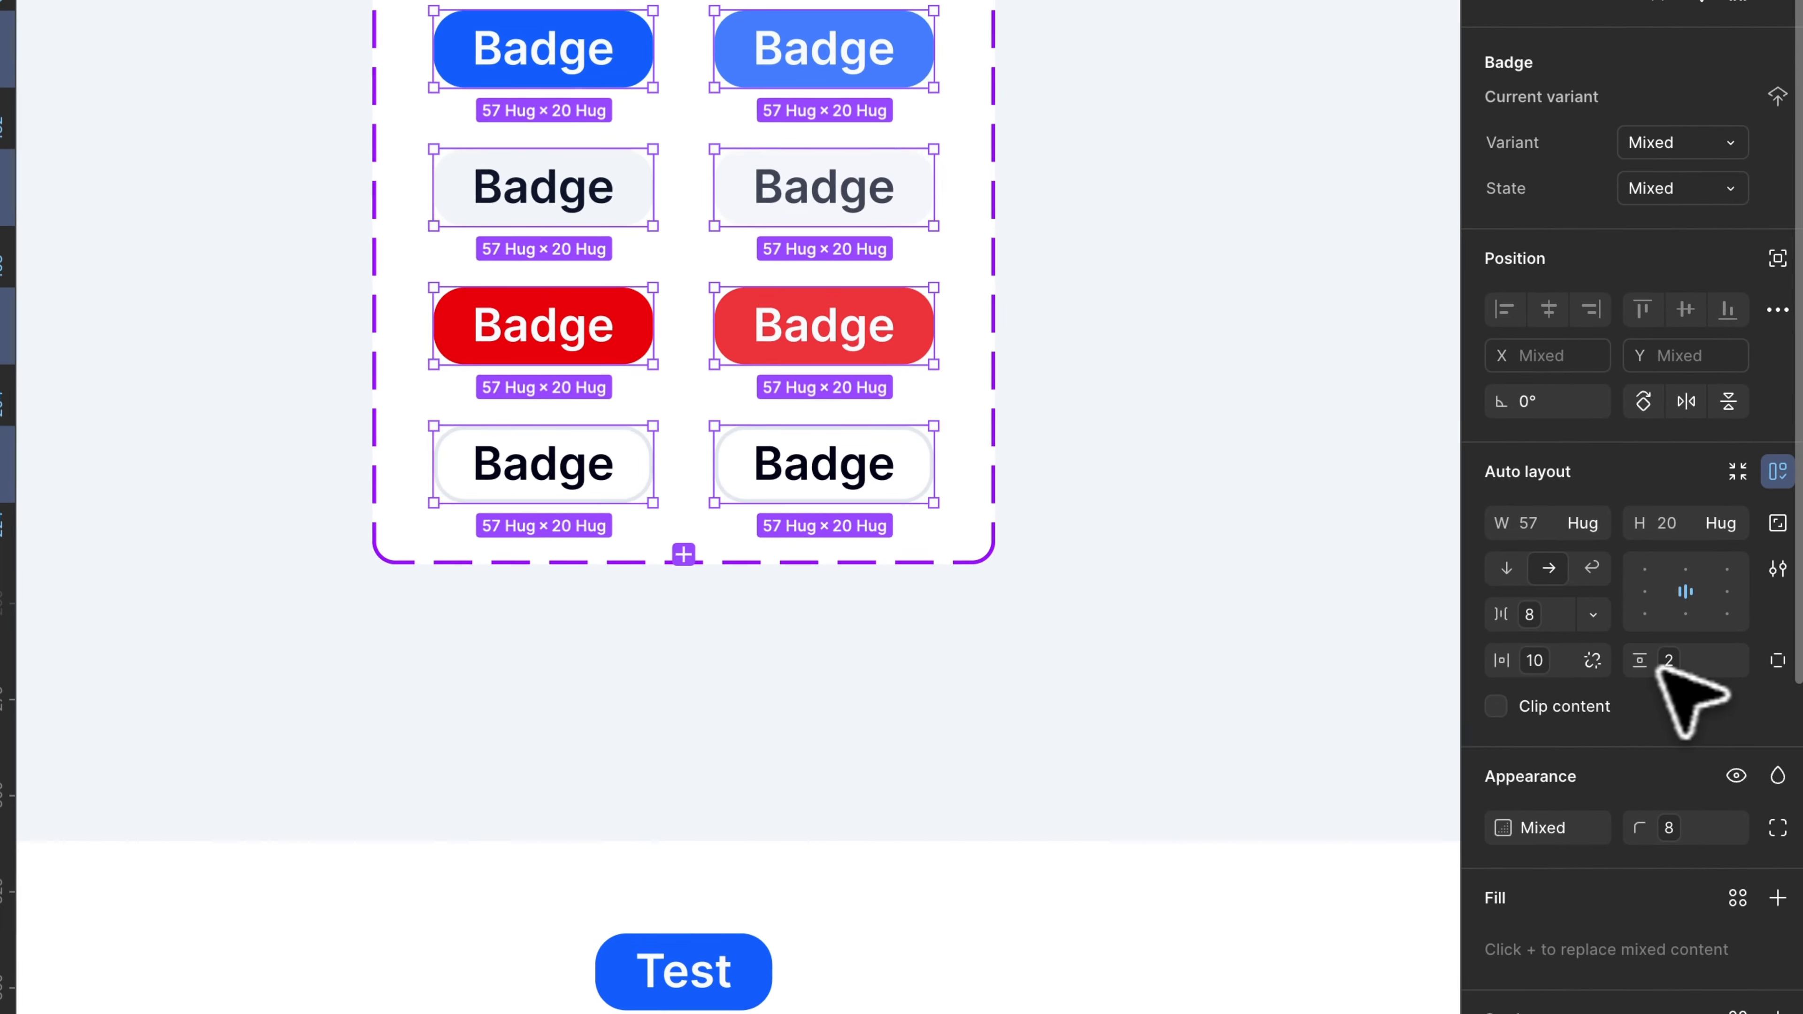
pyautogui.click(1590, 809)
pyautogui.click(1531, 888)
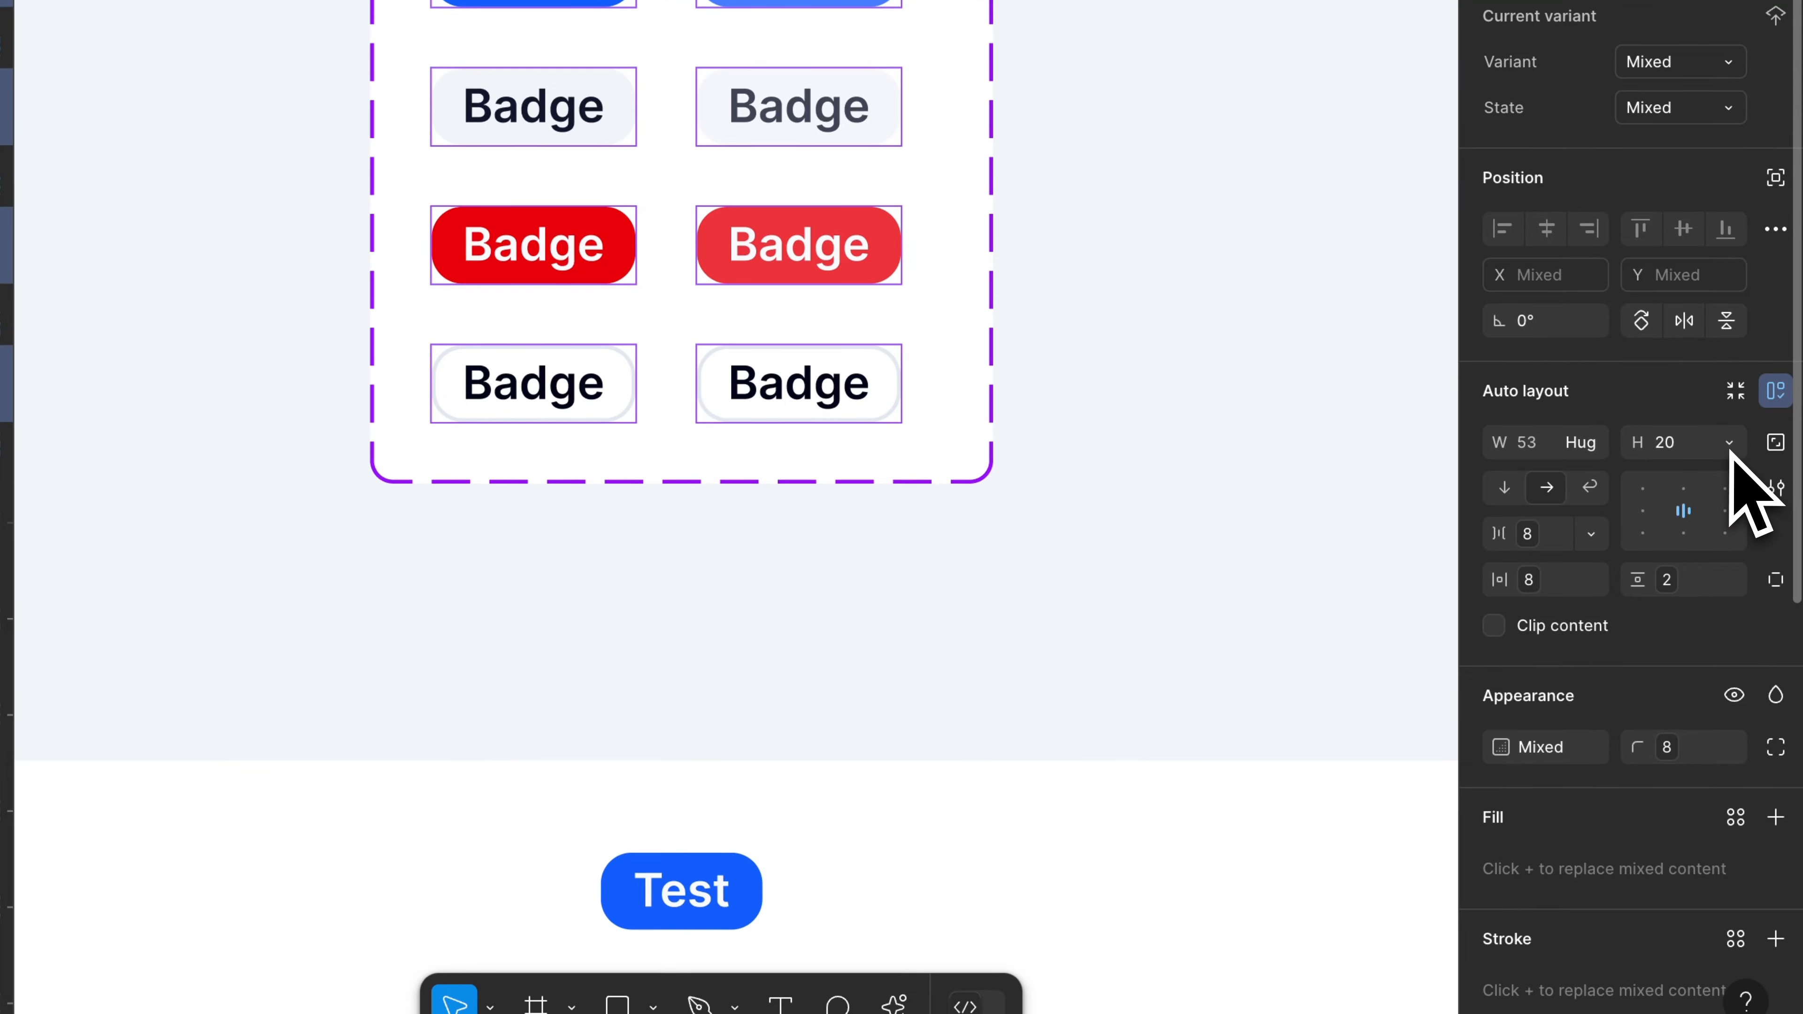
pyautogui.click(1729, 445)
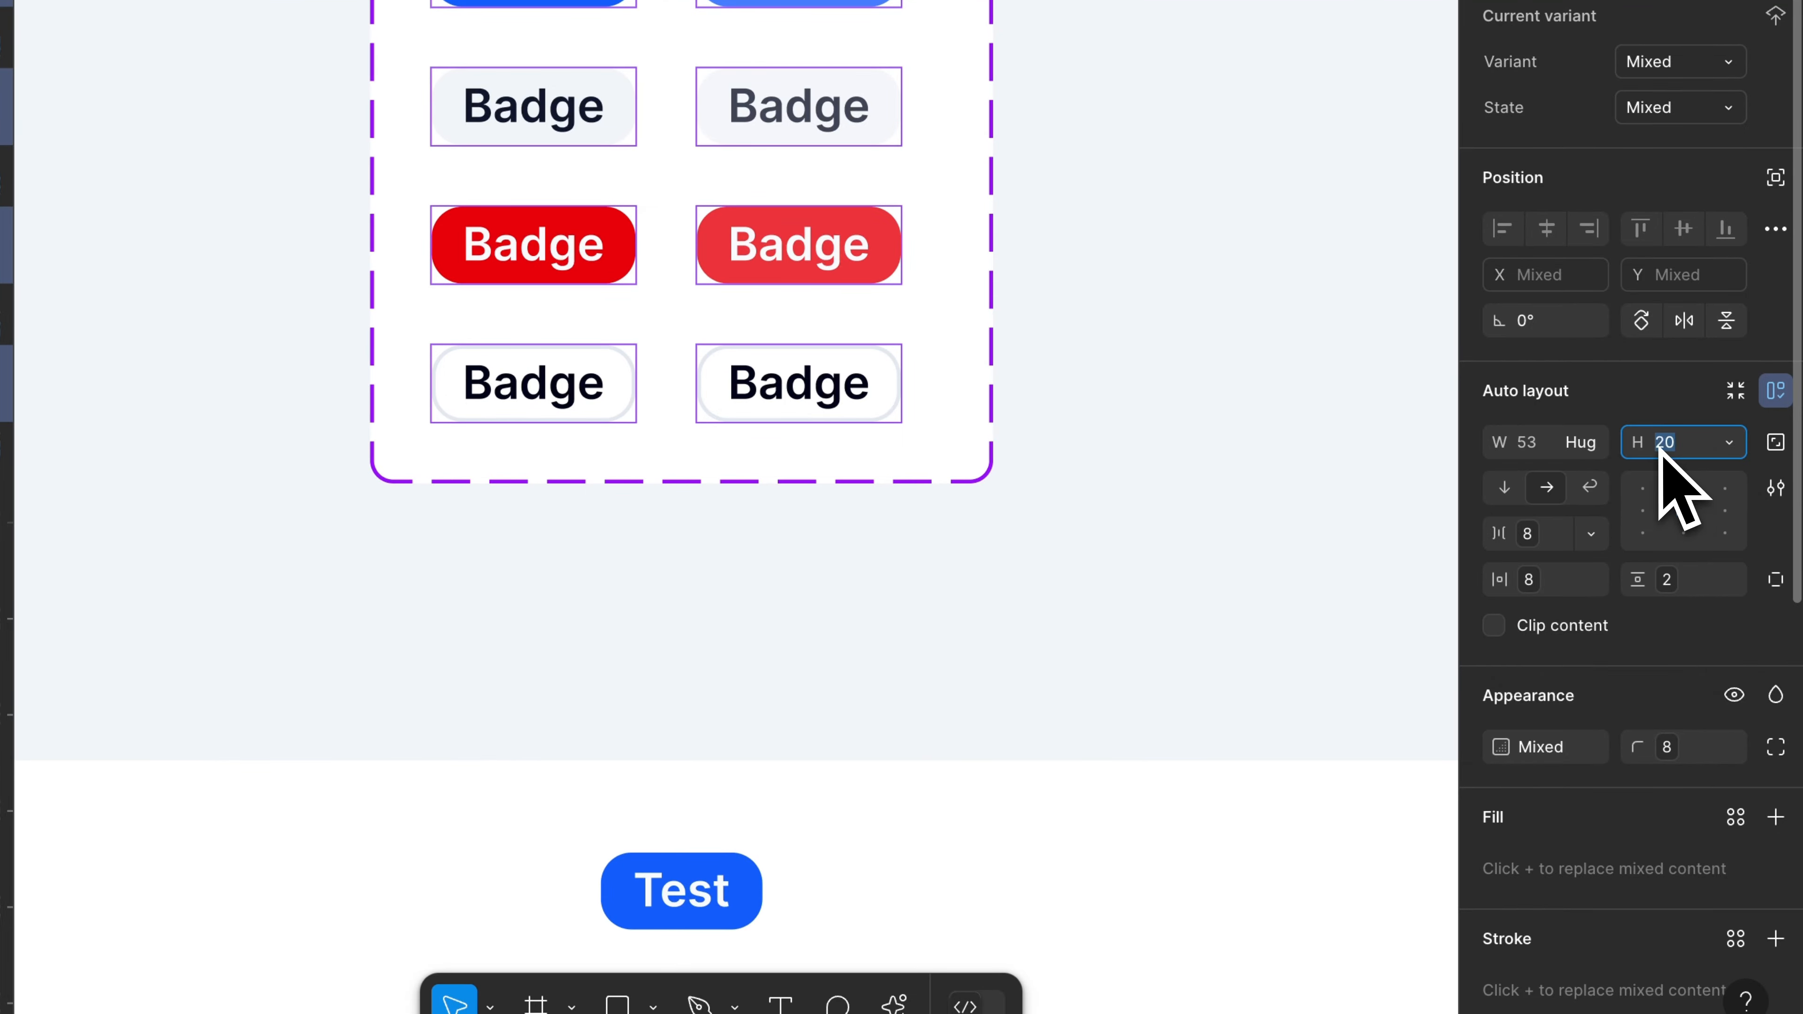
pyautogui.click(1732, 630)
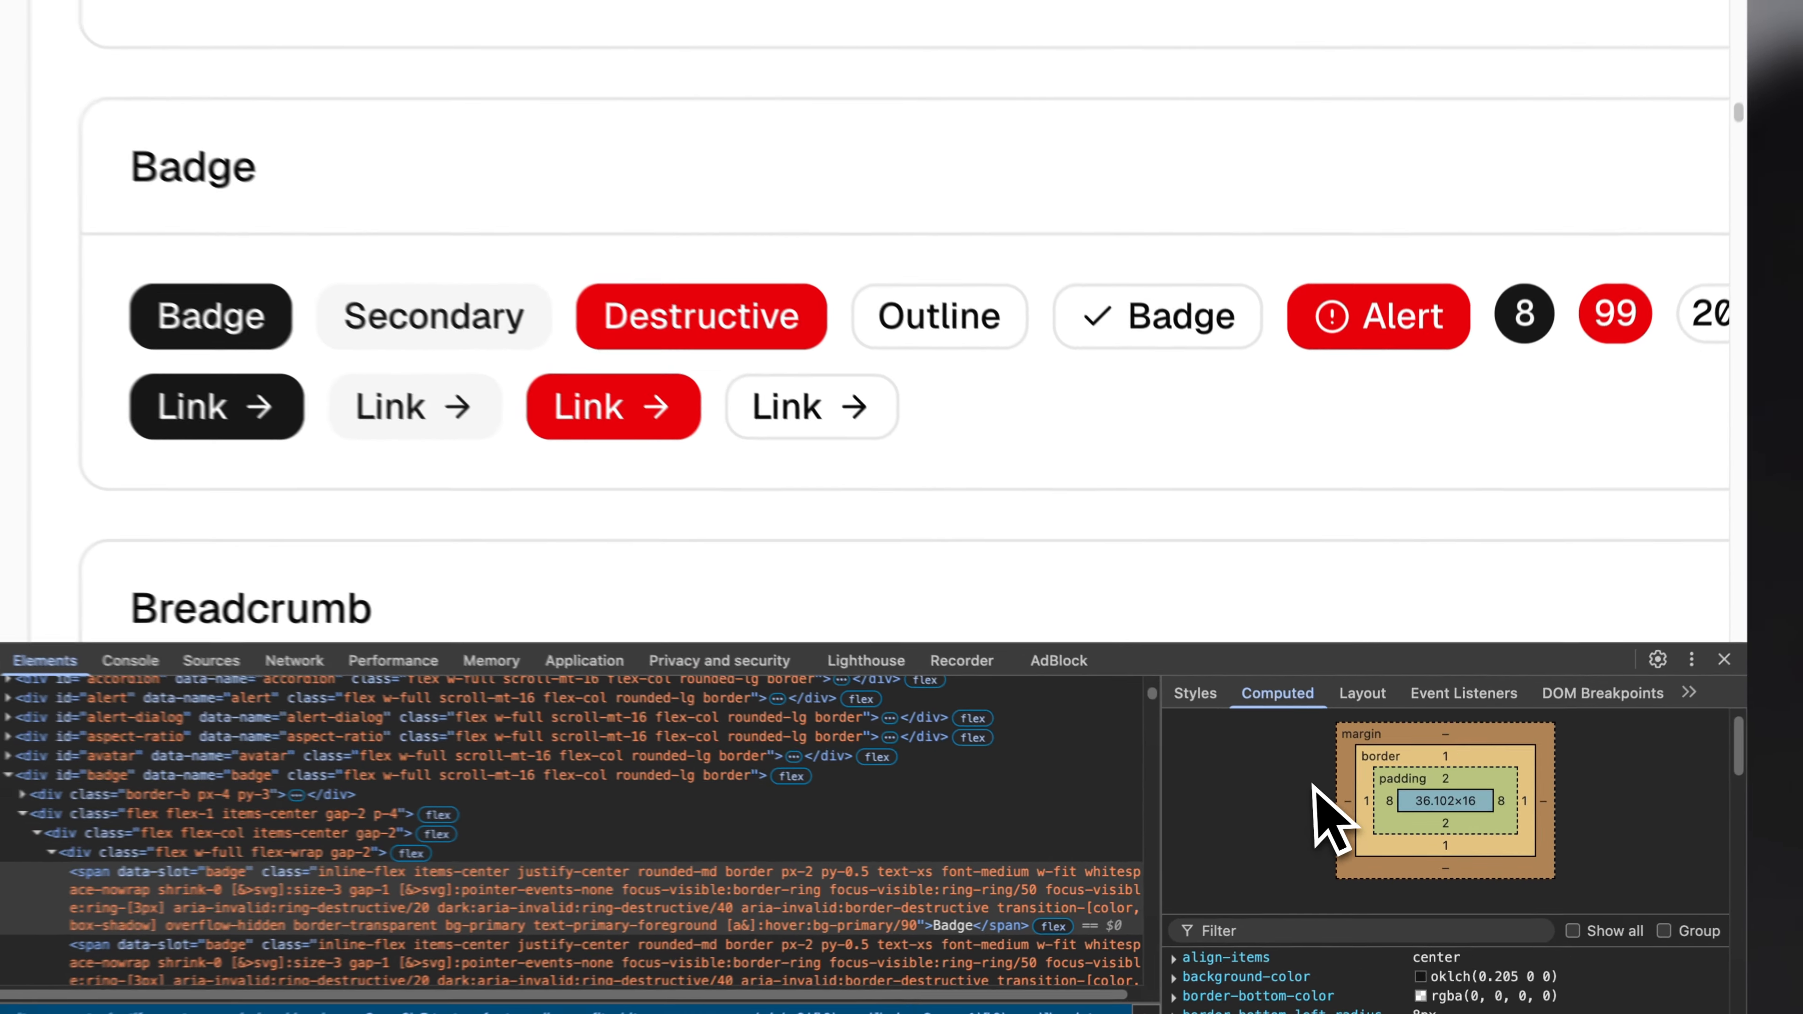
pyautogui.scroll(-10, 1330, 816)
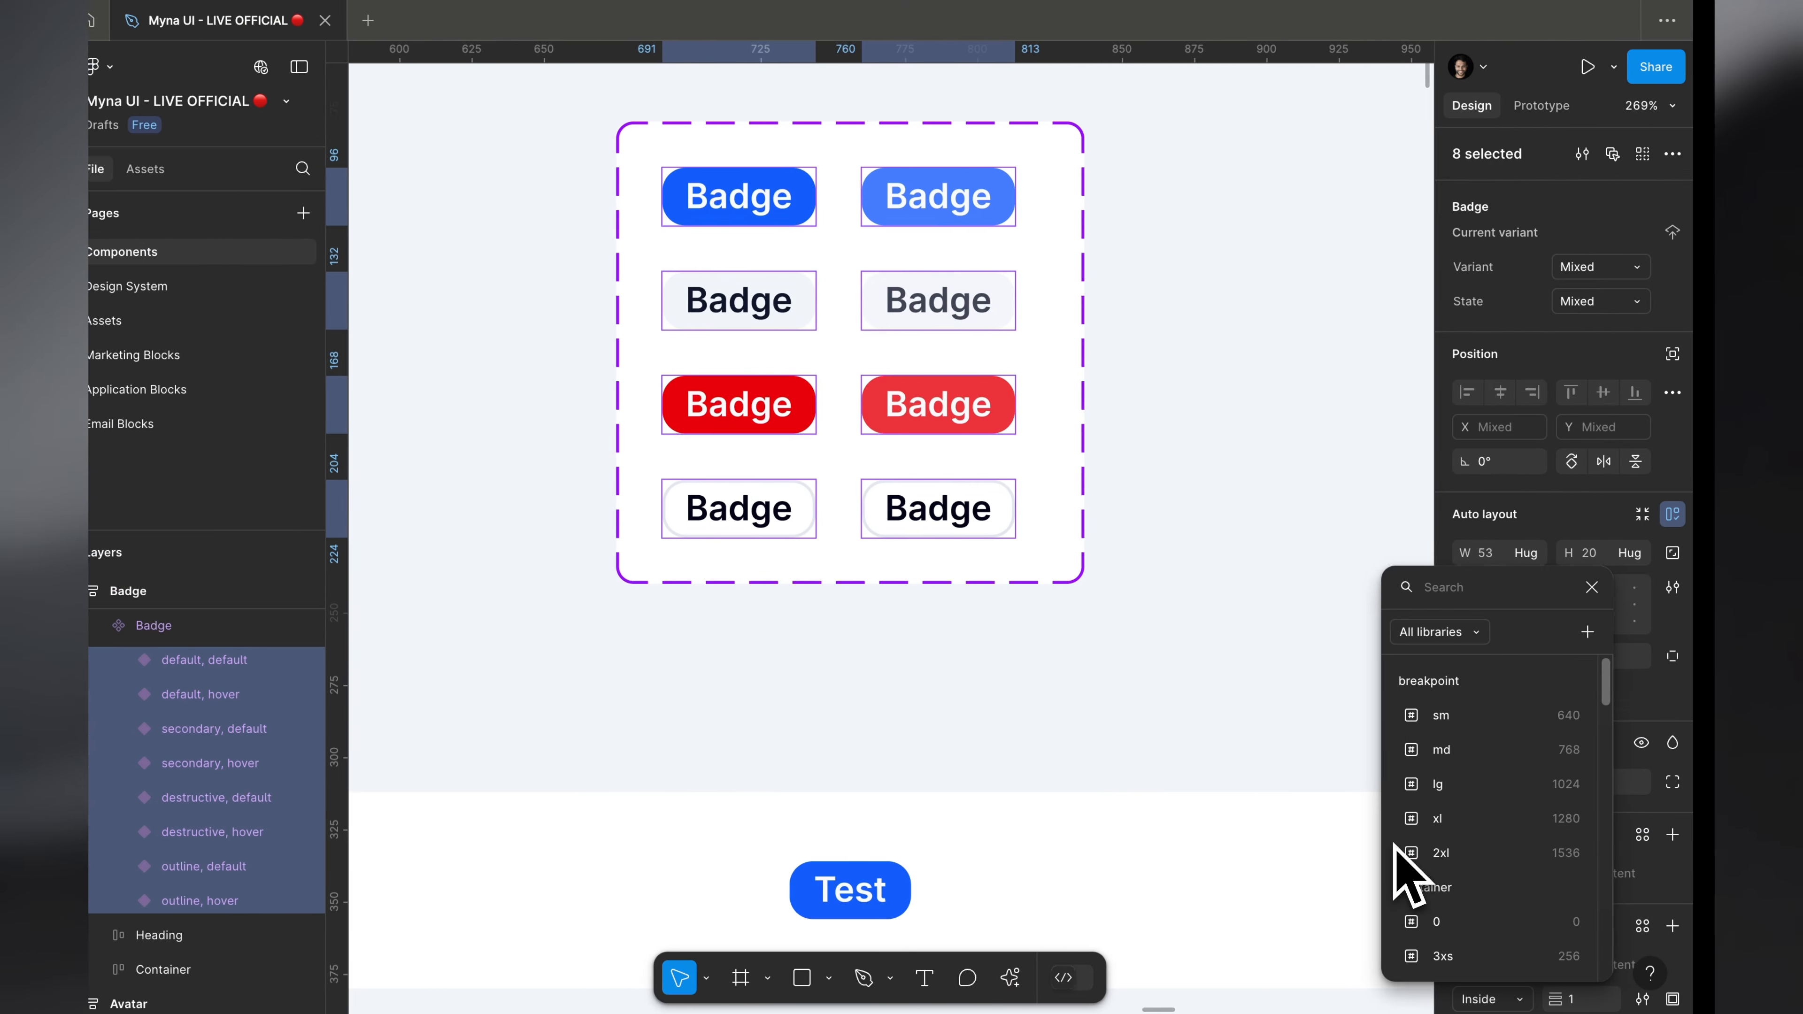
pyautogui.click(1308, 657)
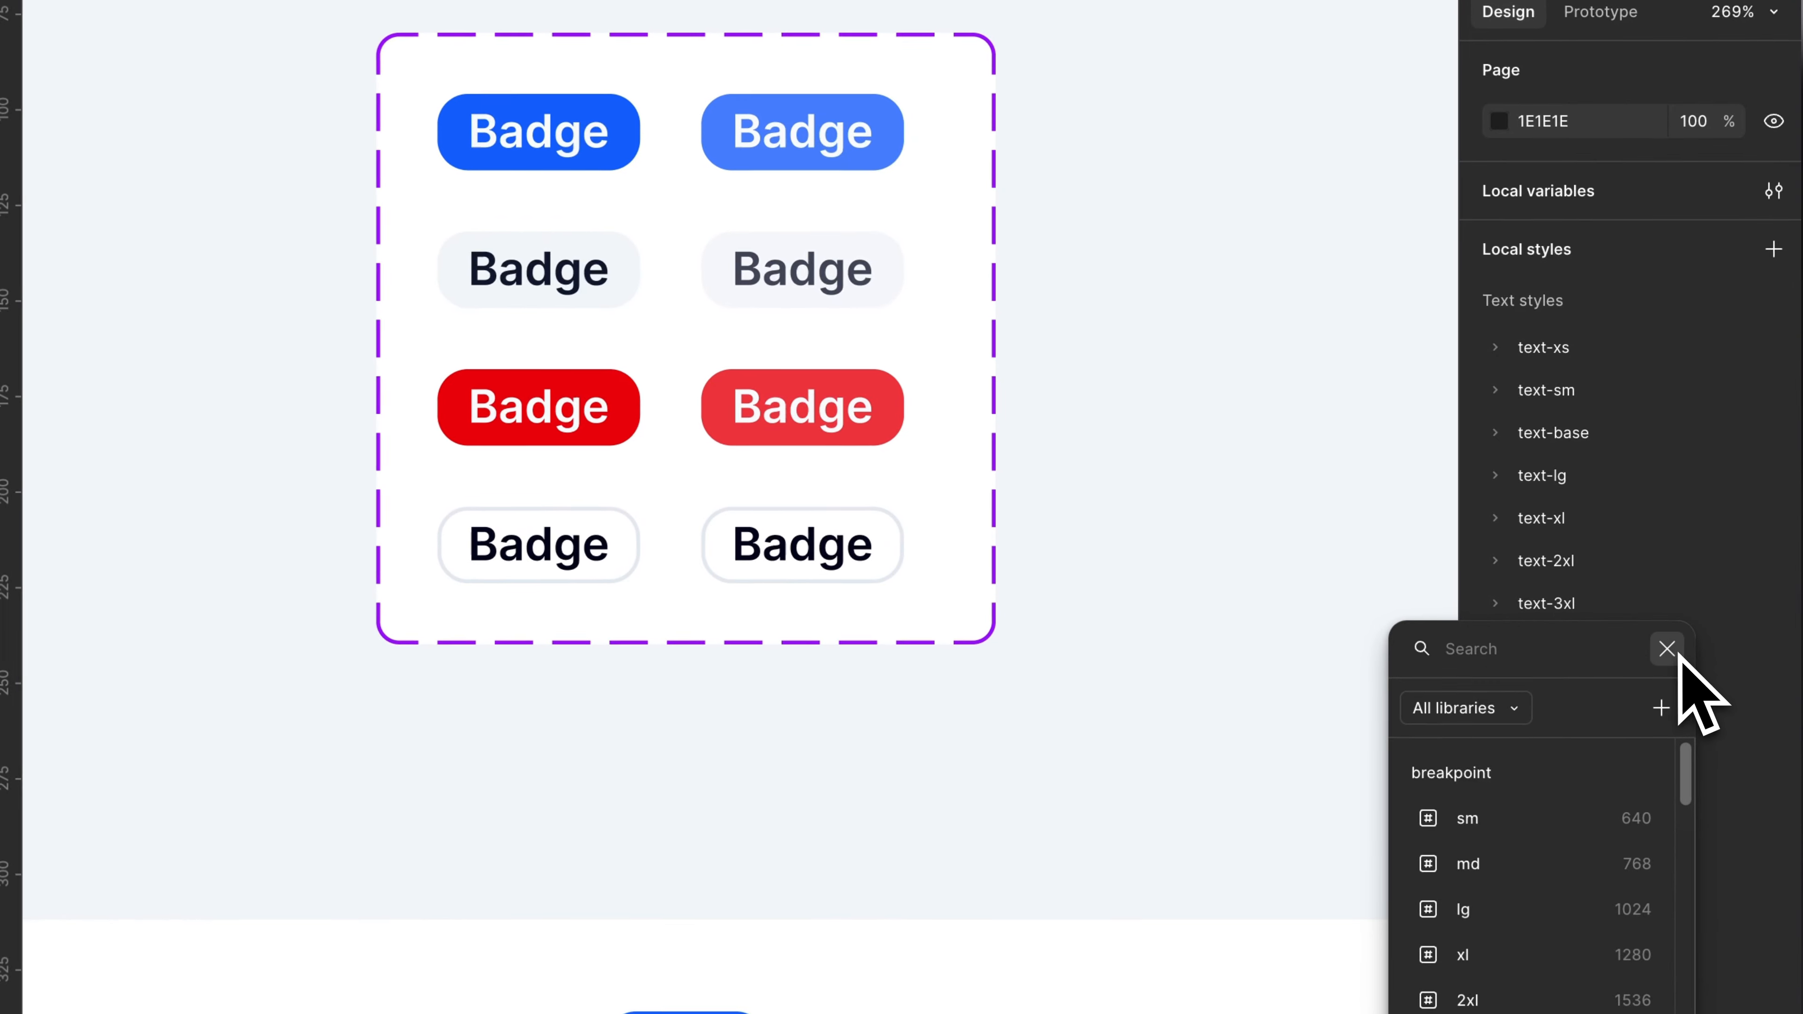
pyautogui.click(1613, 587)
pyautogui.press('super+a')
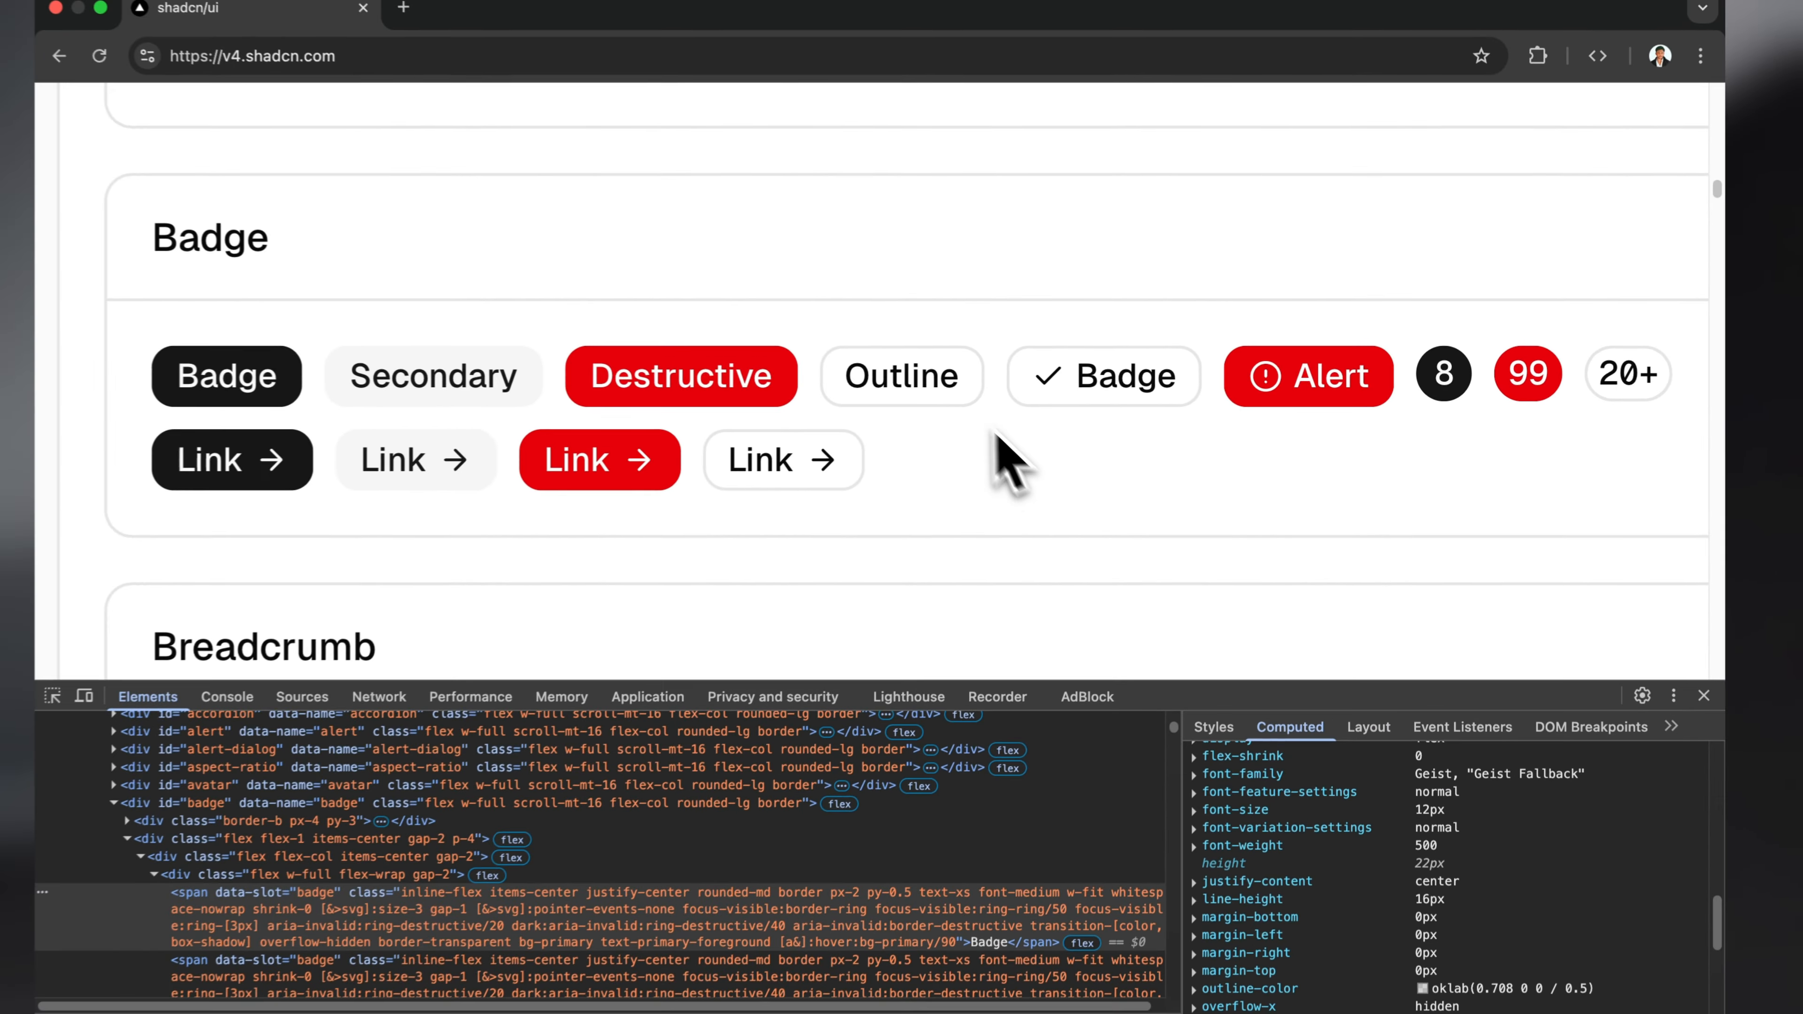
# Step: Compare the Badge variants in Figma with the shadcn/ui Badge section, deselect them and switch to the browser
pyautogui.keyDown('ctrl'); pyautogui.scroll(2, 893, 344); pyautogui.keyUp('ctrl')
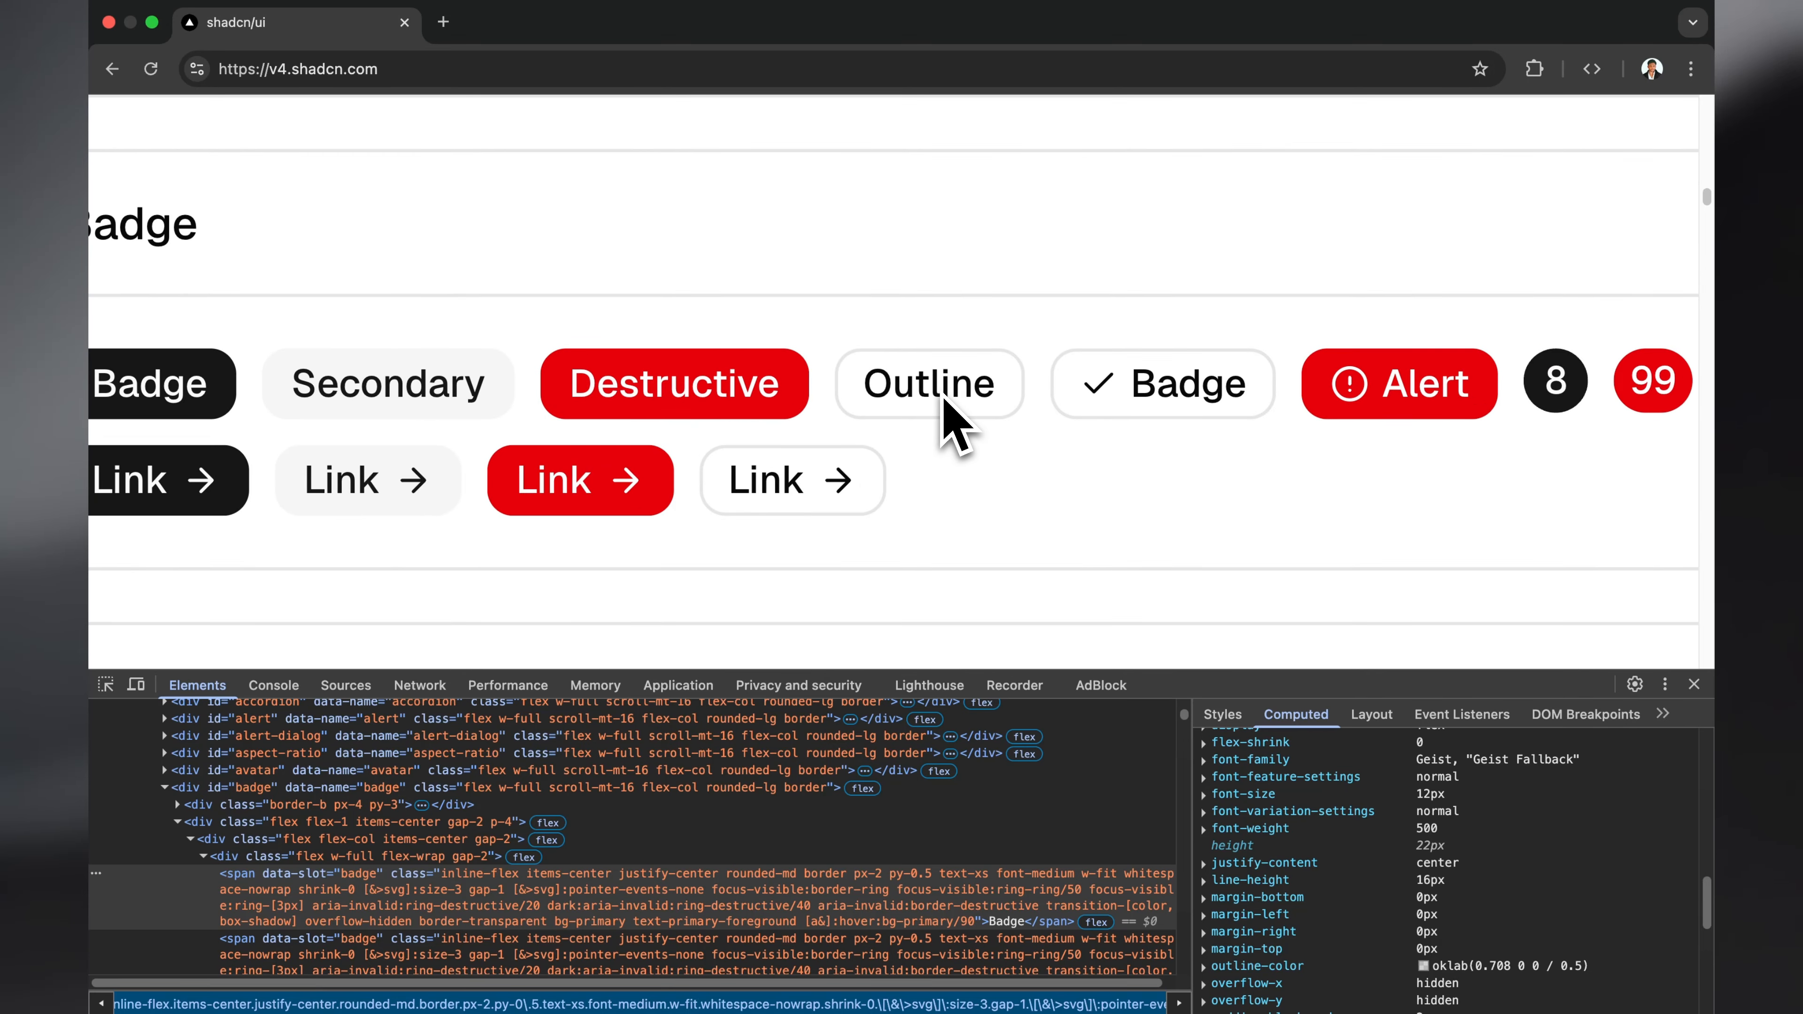
pyautogui.keyDown('ctrl'); pyautogui.scroll(-3, 944, 400); pyautogui.keyUp('ctrl')
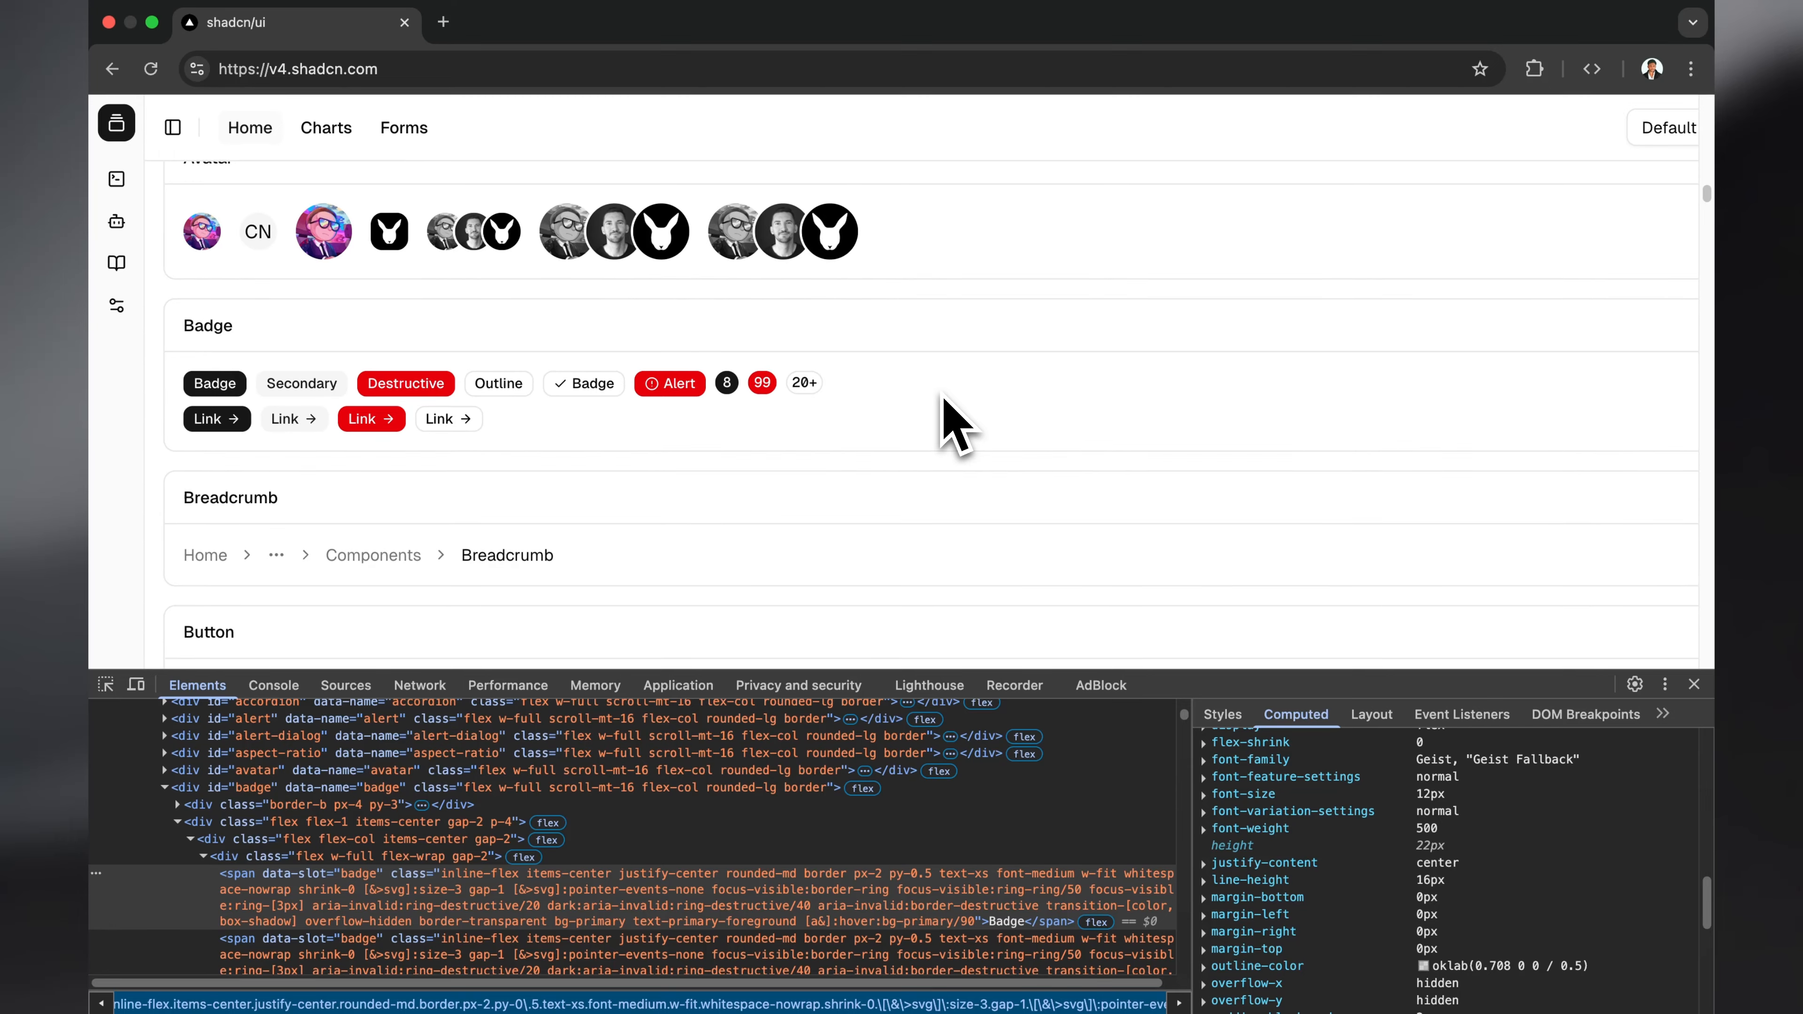
pyautogui.hotkey('ctrl', 'Left')
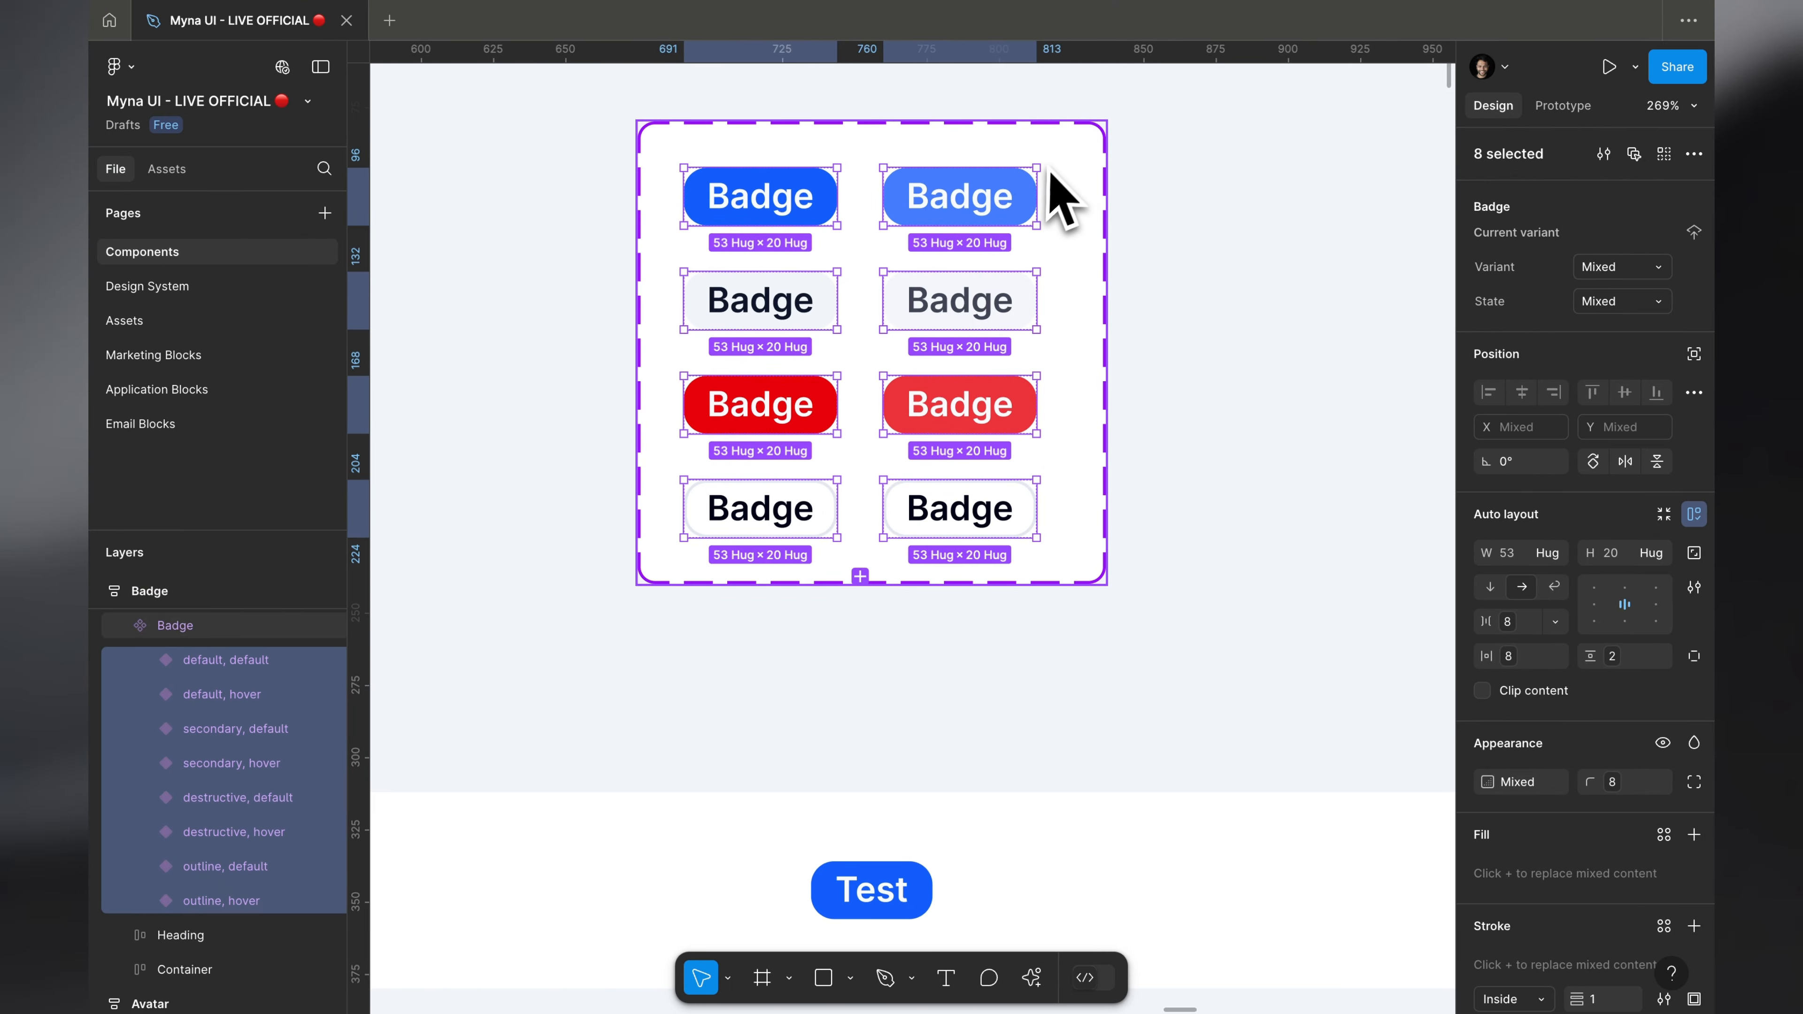
pyautogui.press('Escape')
pyautogui.keyDown('ctrl'); pyautogui.scroll(-3, 1073, 162); pyautogui.keyUp('ctrl')
pyautogui.hotkey('ctrl', 'Right')
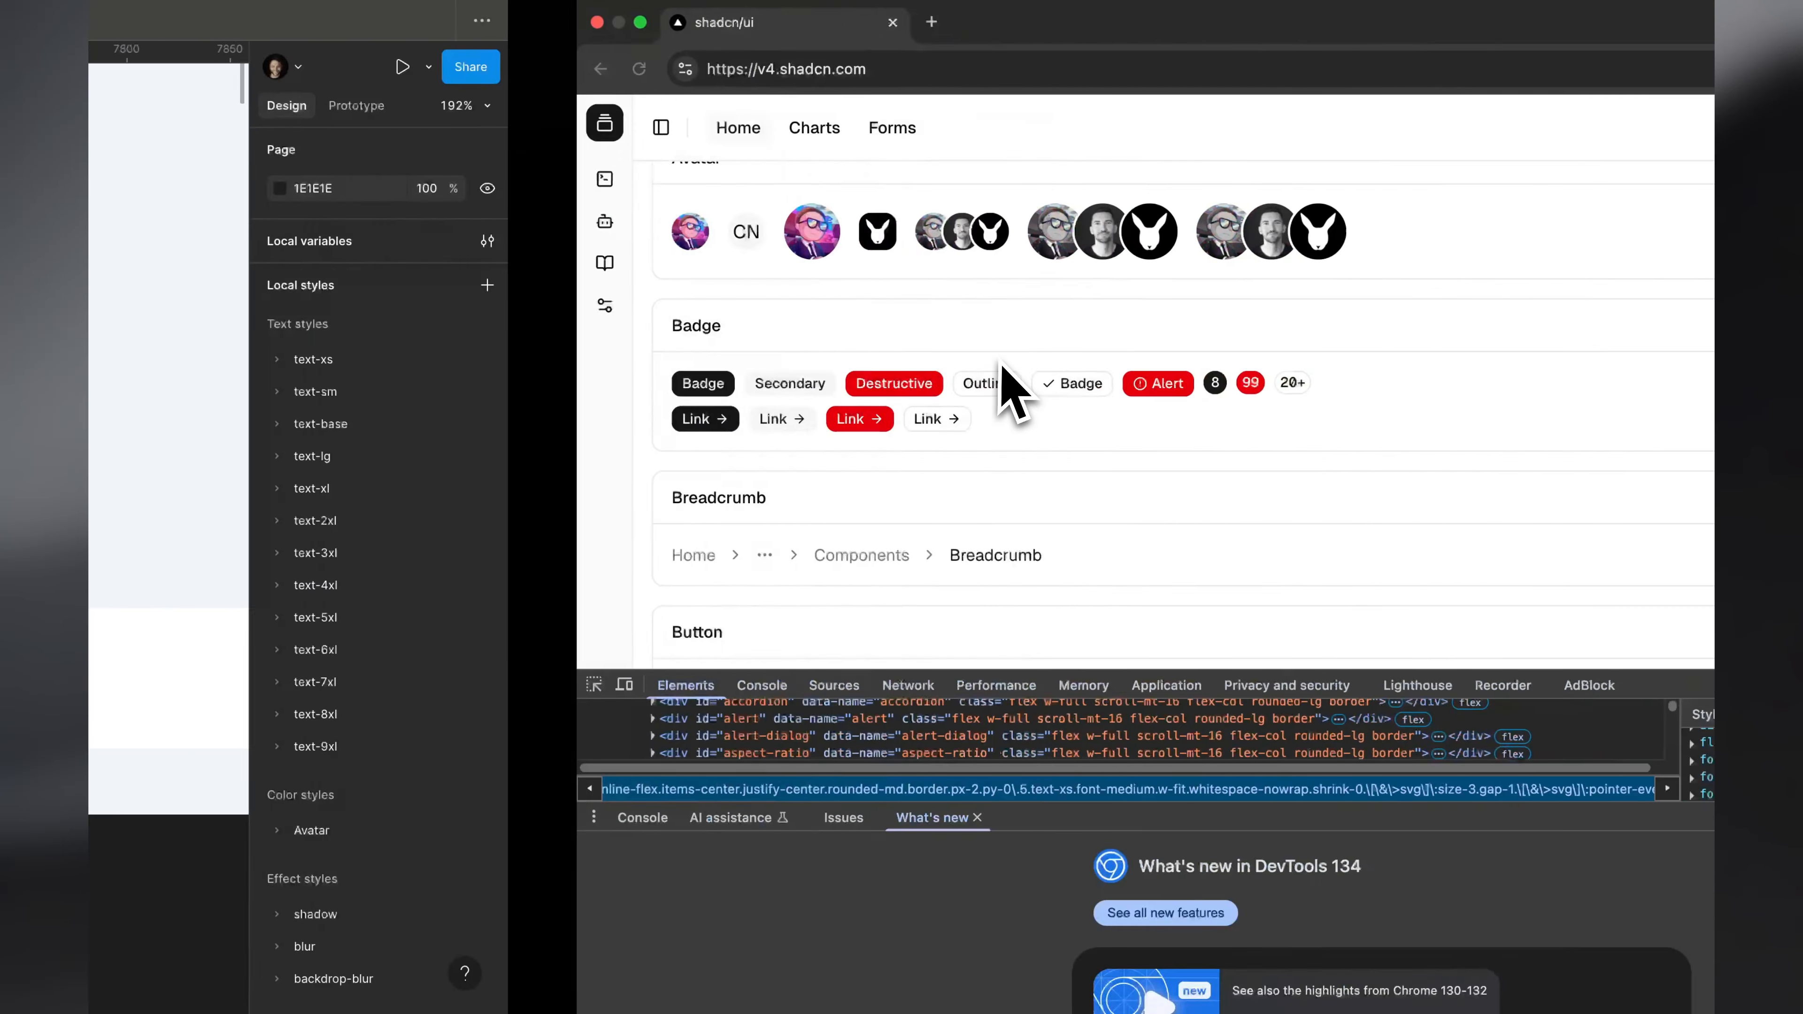
# Step: Look through the shadcn/ui component examples from Button down to the Combobox section
pyautogui.keyDown('ctrl'); pyautogui.scroll(5, 660, 389); pyautogui.keyUp('ctrl')
pyautogui.scroll(-10, 647, 375)
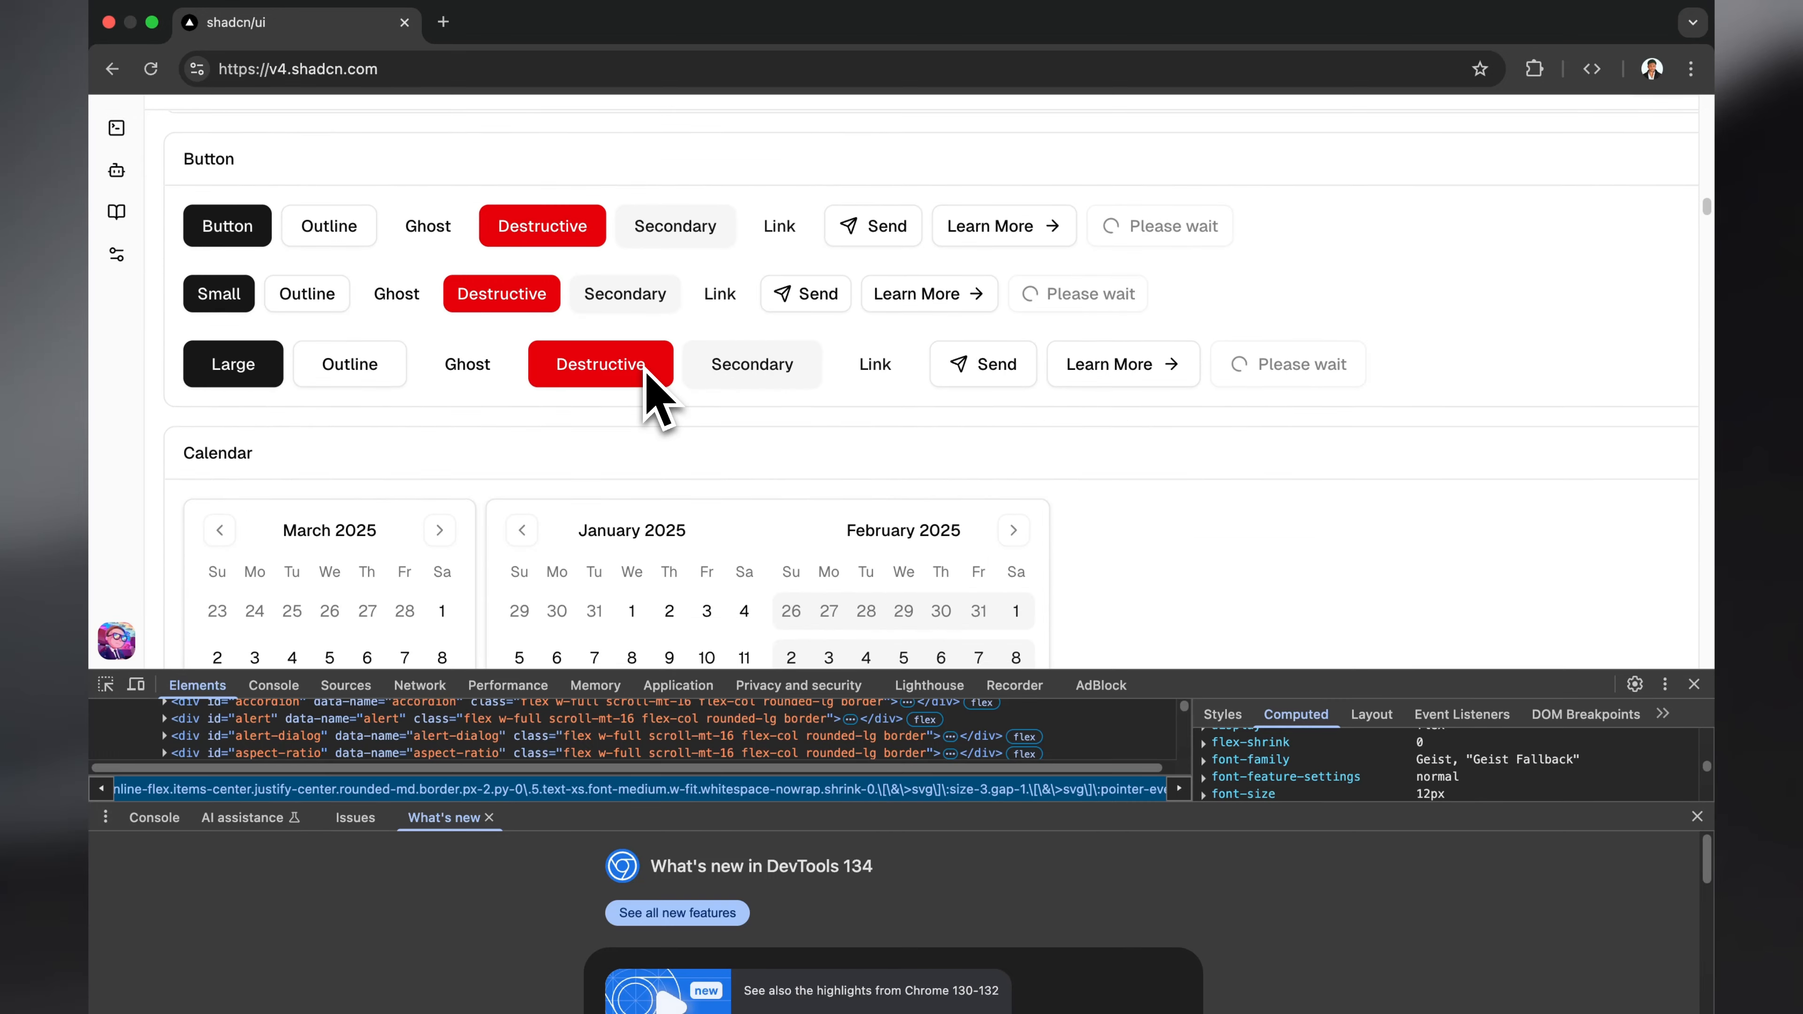
pyautogui.scroll(-15, 647, 375)
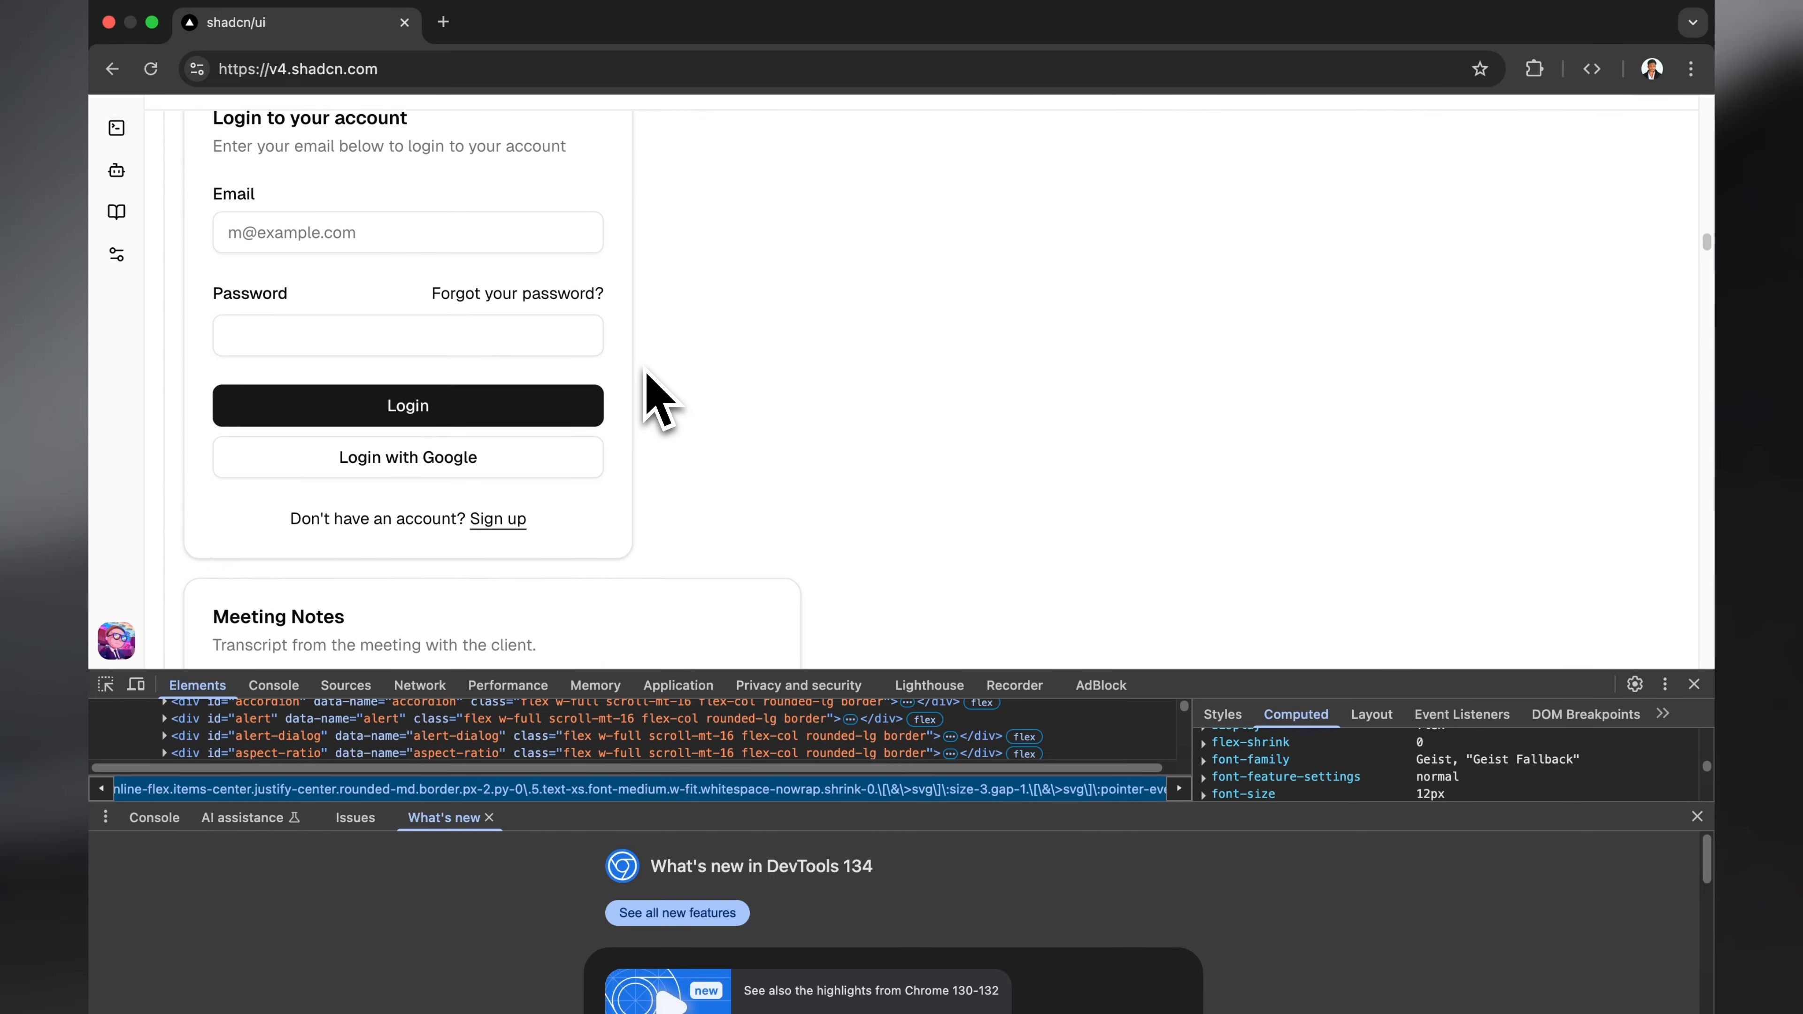
pyautogui.scroll(-8, 647, 389)
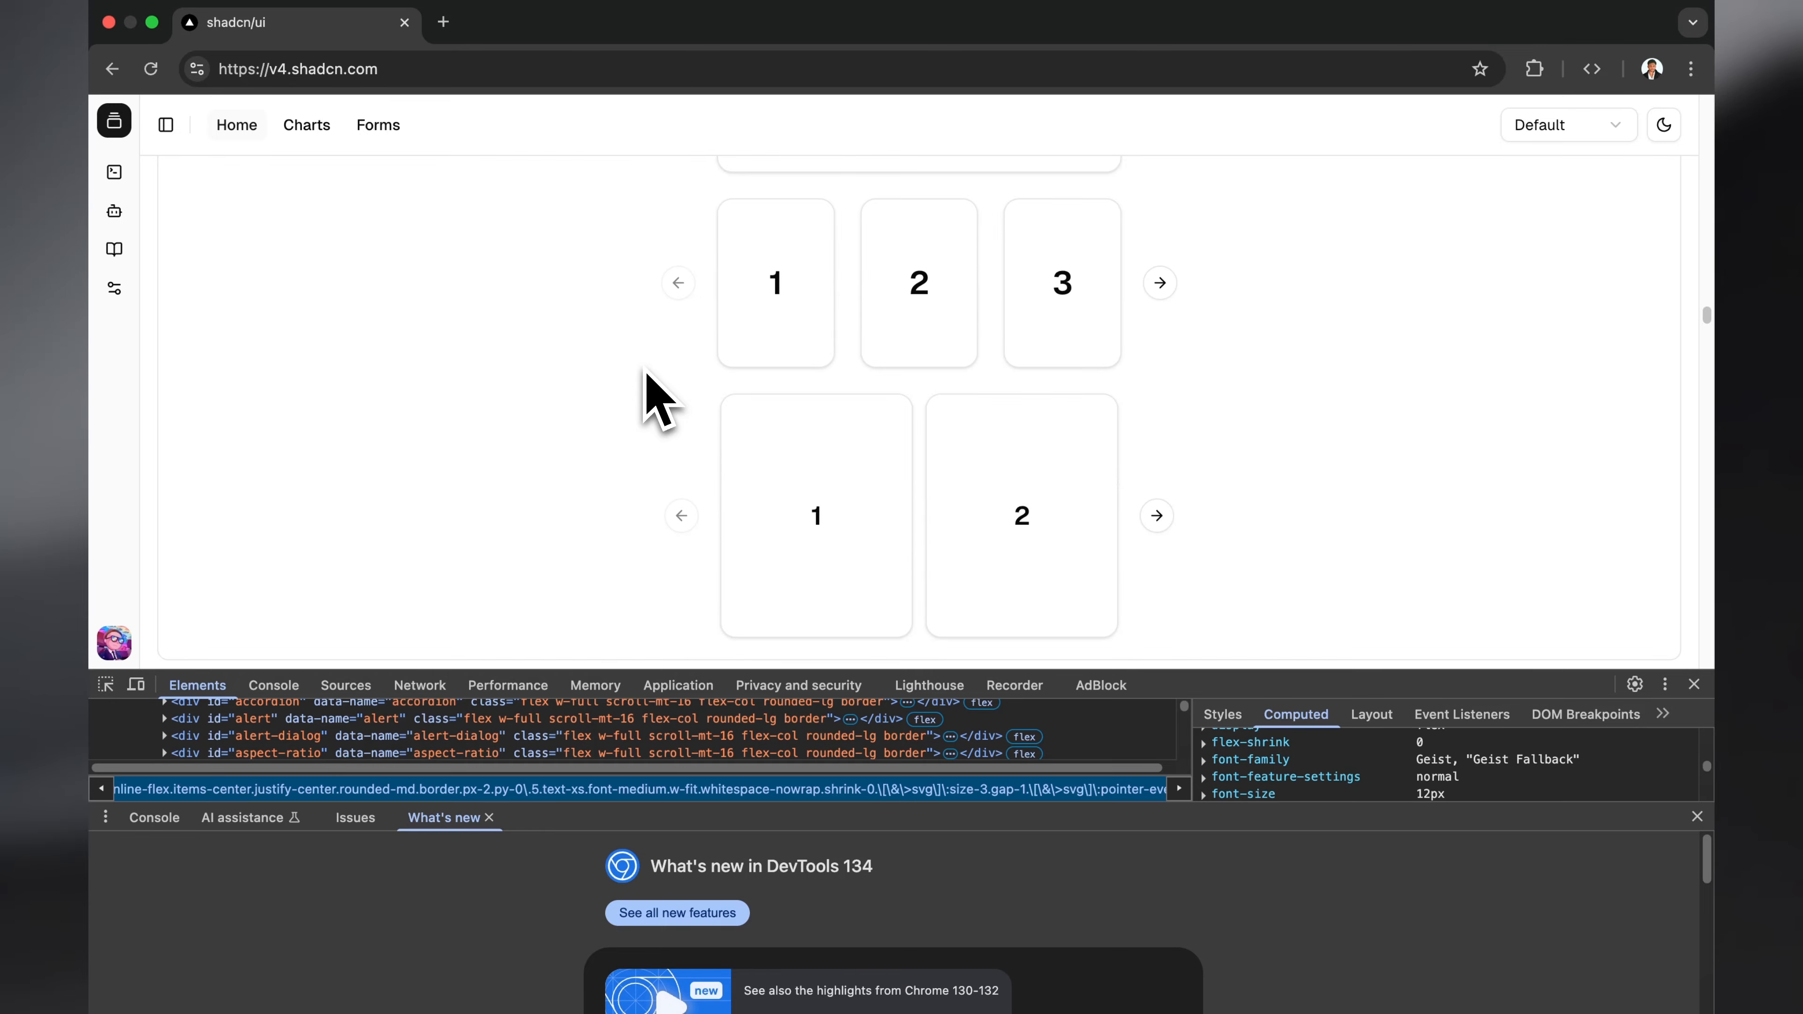
pyautogui.scroll(-10, 646, 372)
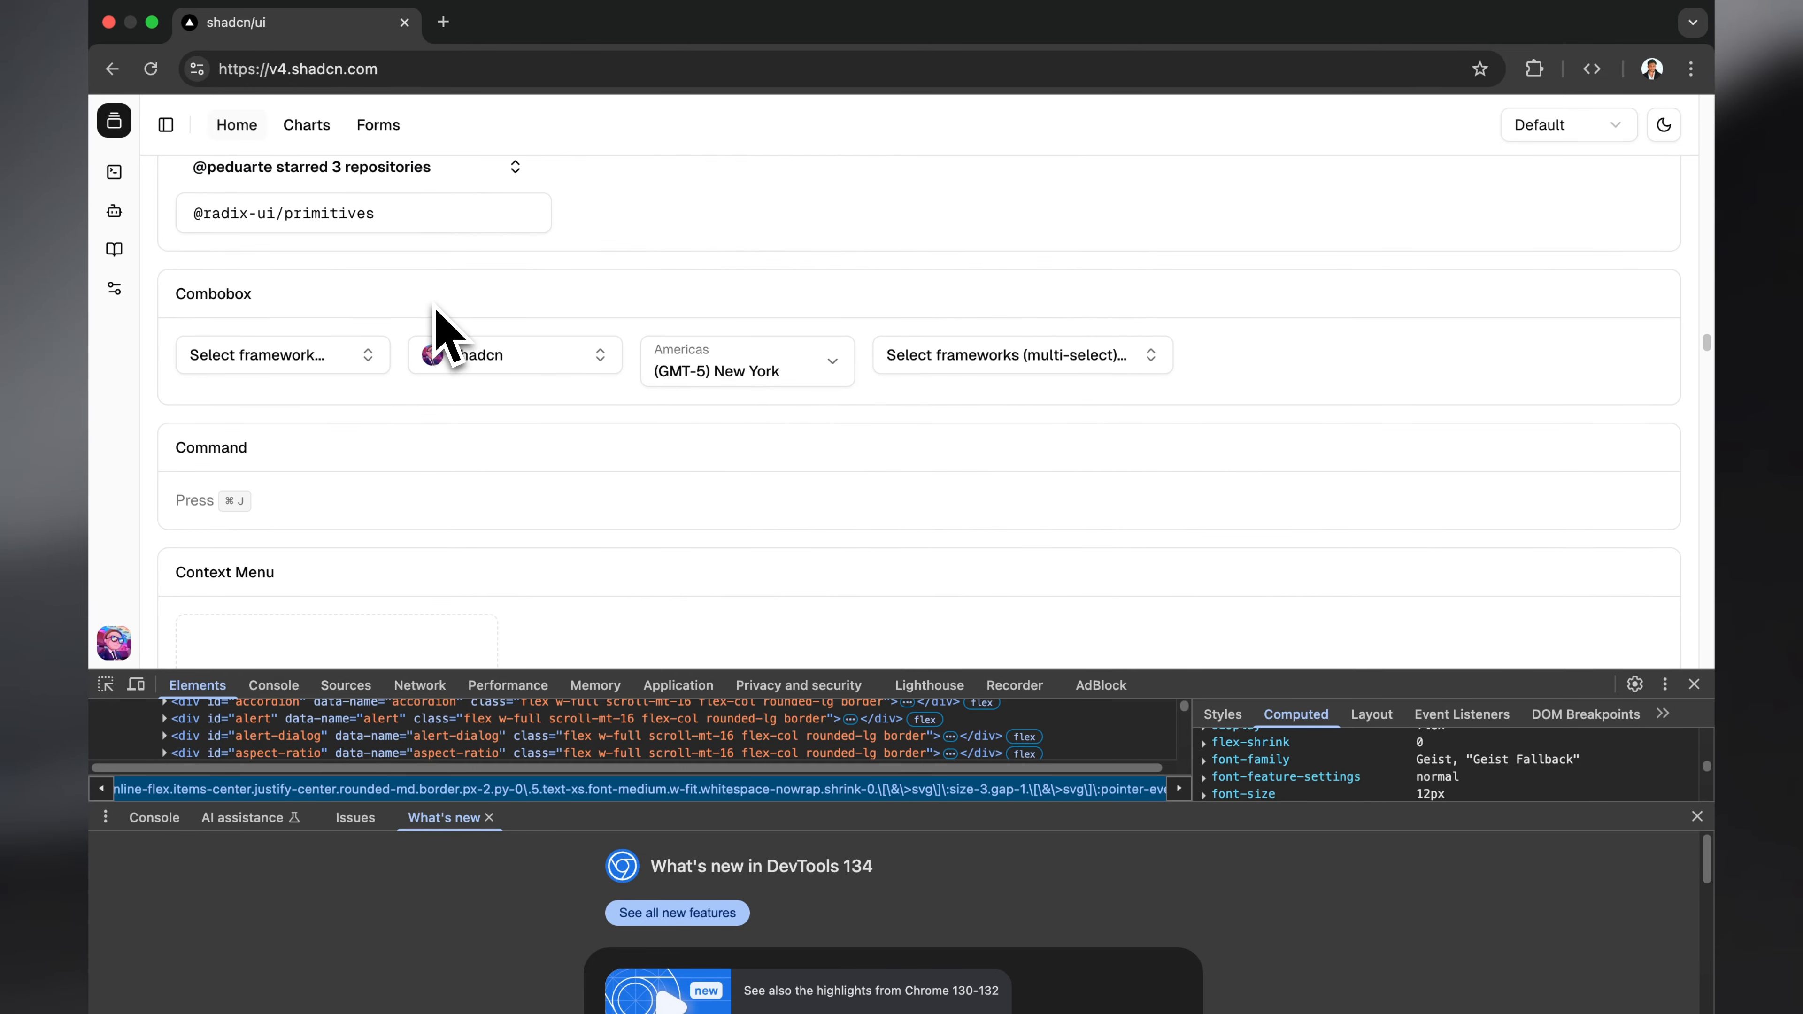
# Step: Switch to Figma and survey all component frames on the Components page, returning to the browser
pyautogui.hotkey('ctrl', 'Left')
pyautogui.scroll(-10, 1171, 358)
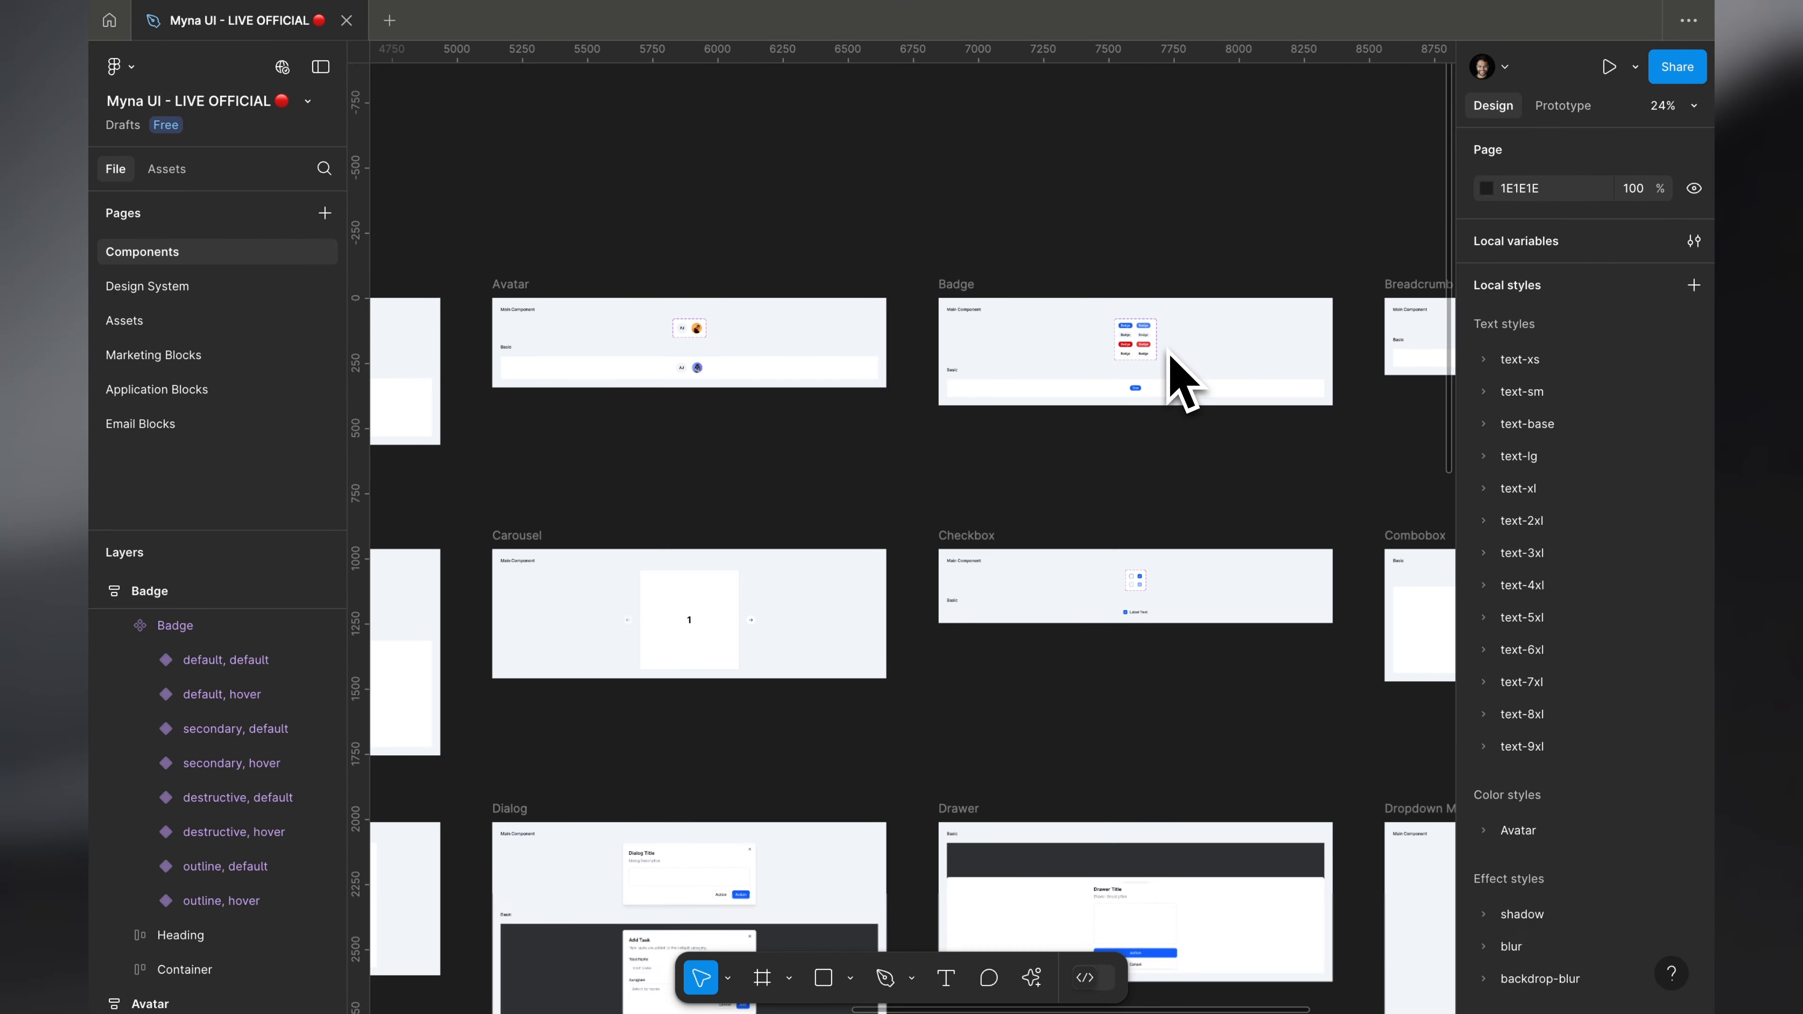
pyautogui.hscroll(-5, 1167, 348)
pyautogui.scroll(-3, 1168, 347)
pyautogui.hotkey('shift', '2')
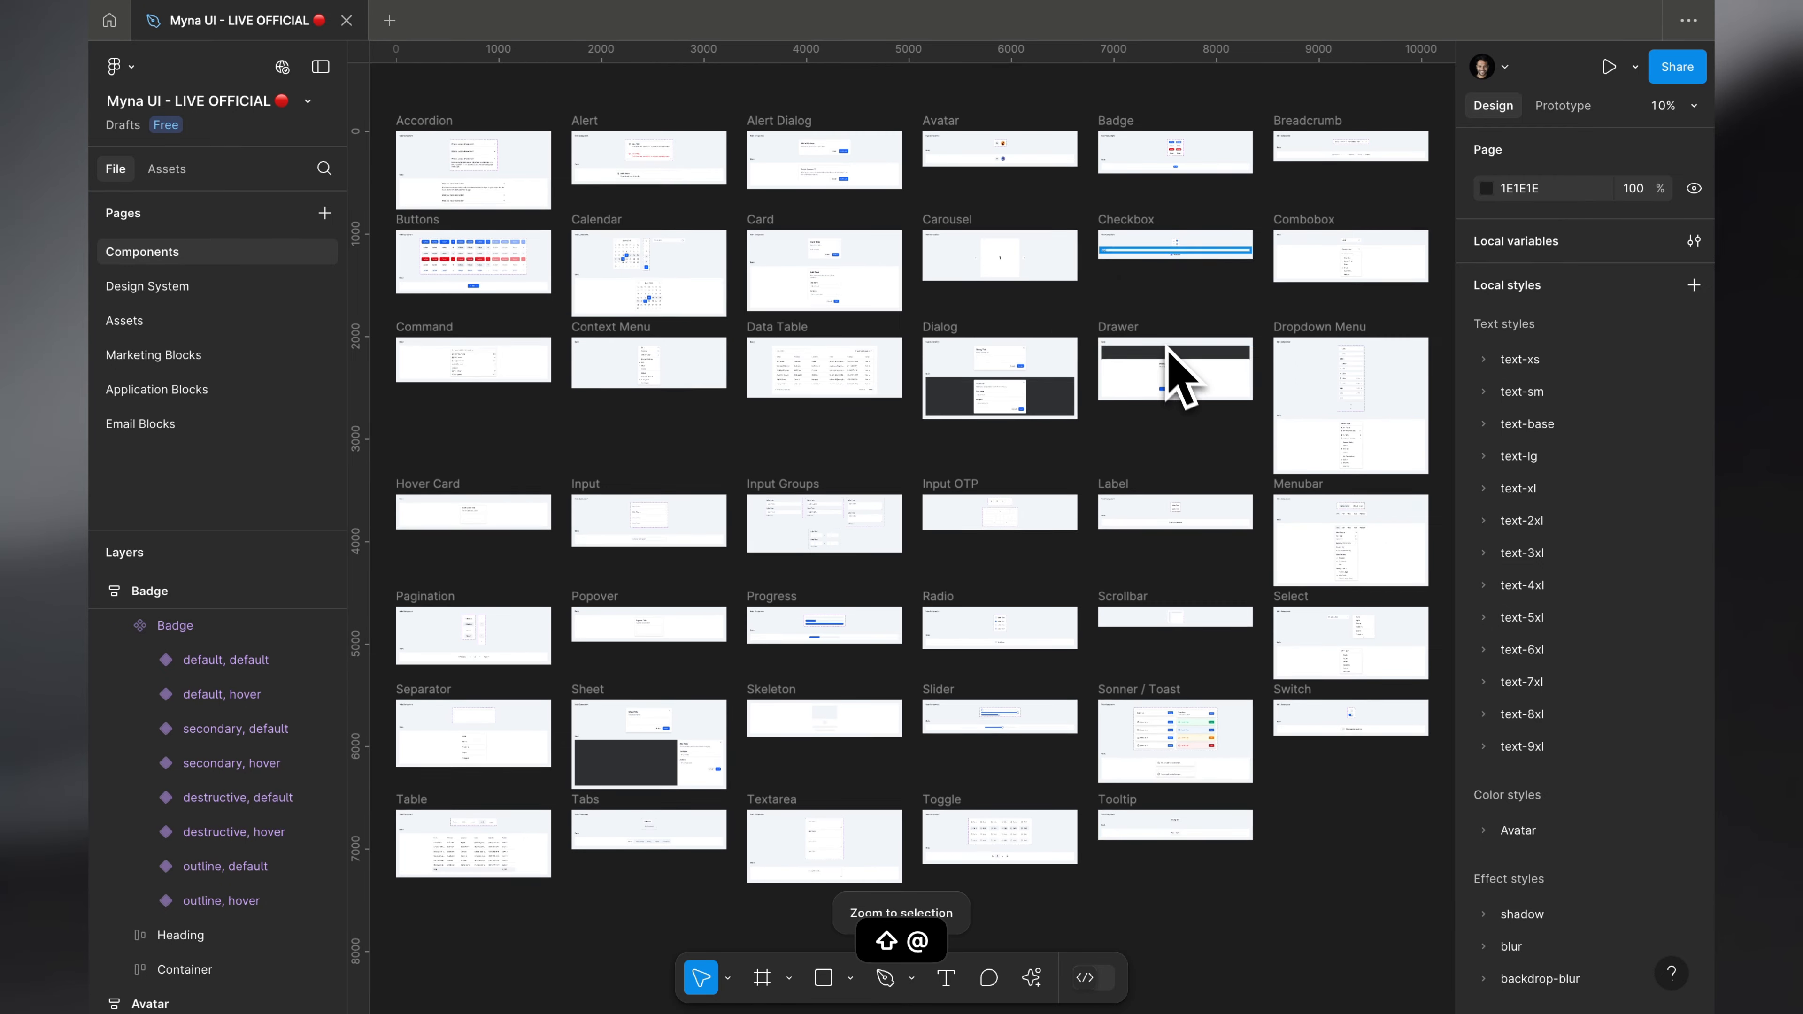
pyautogui.hotkey('ctrl', 'Right')
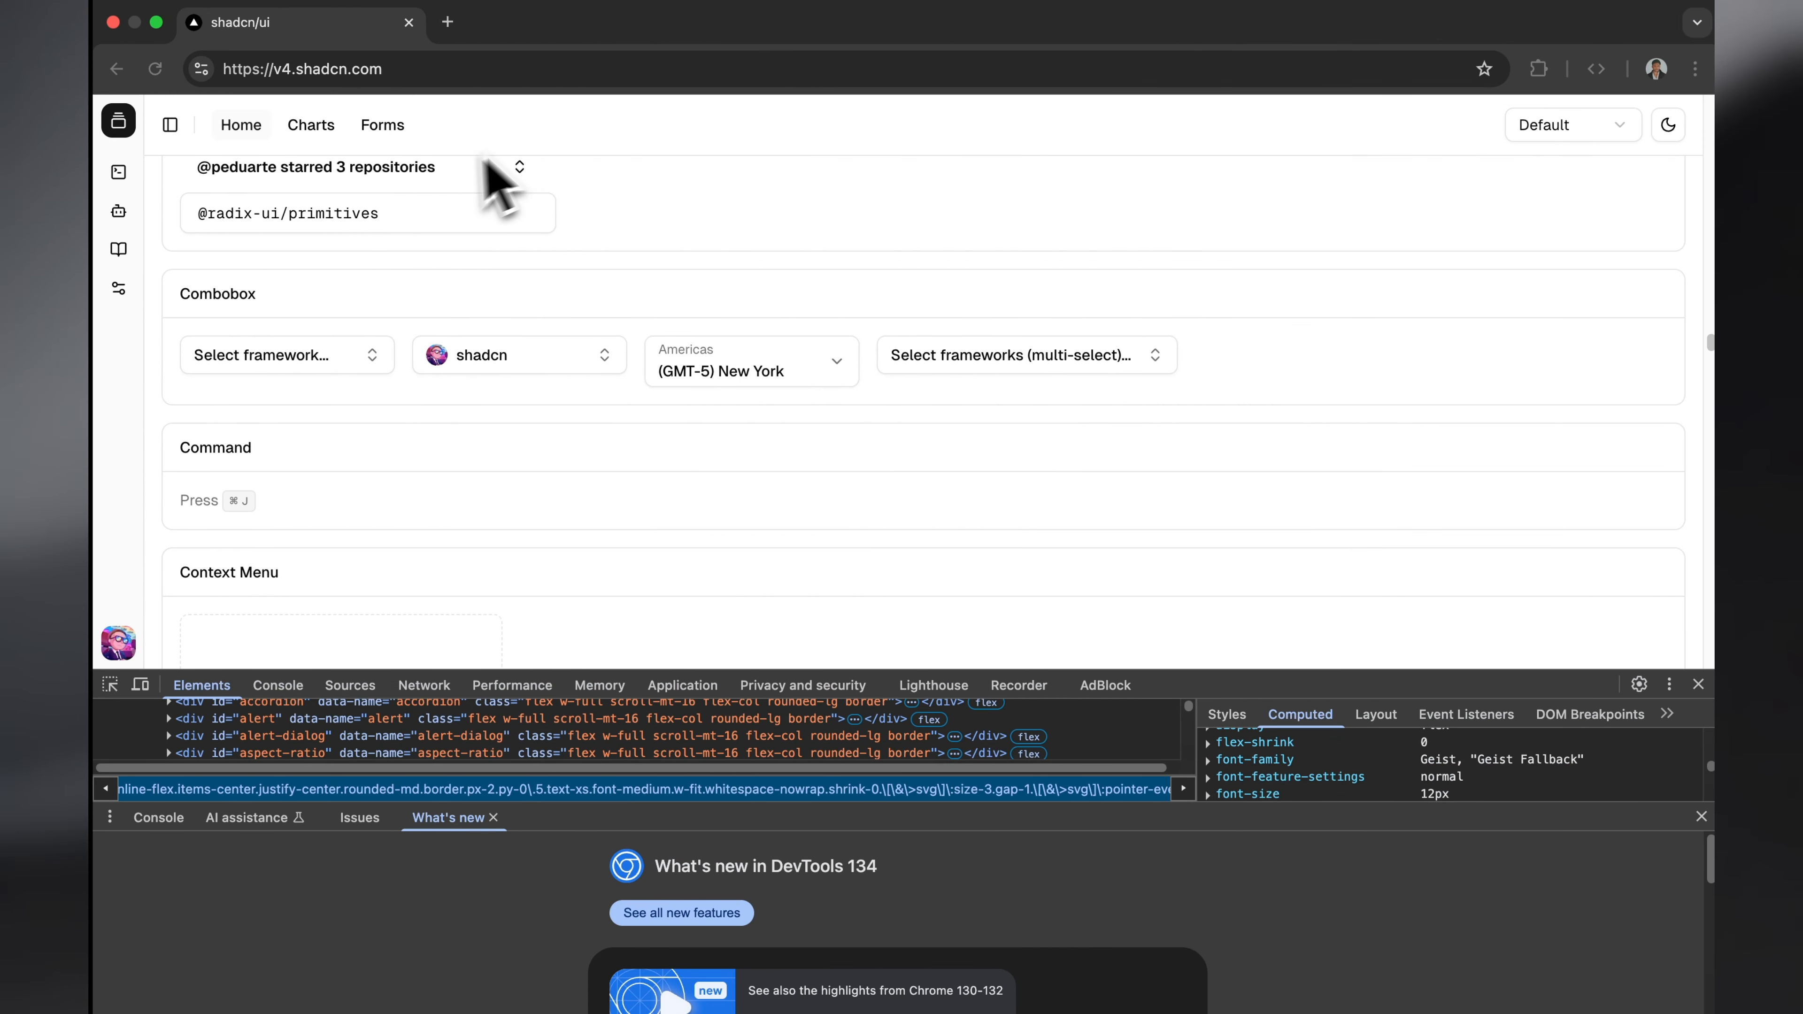